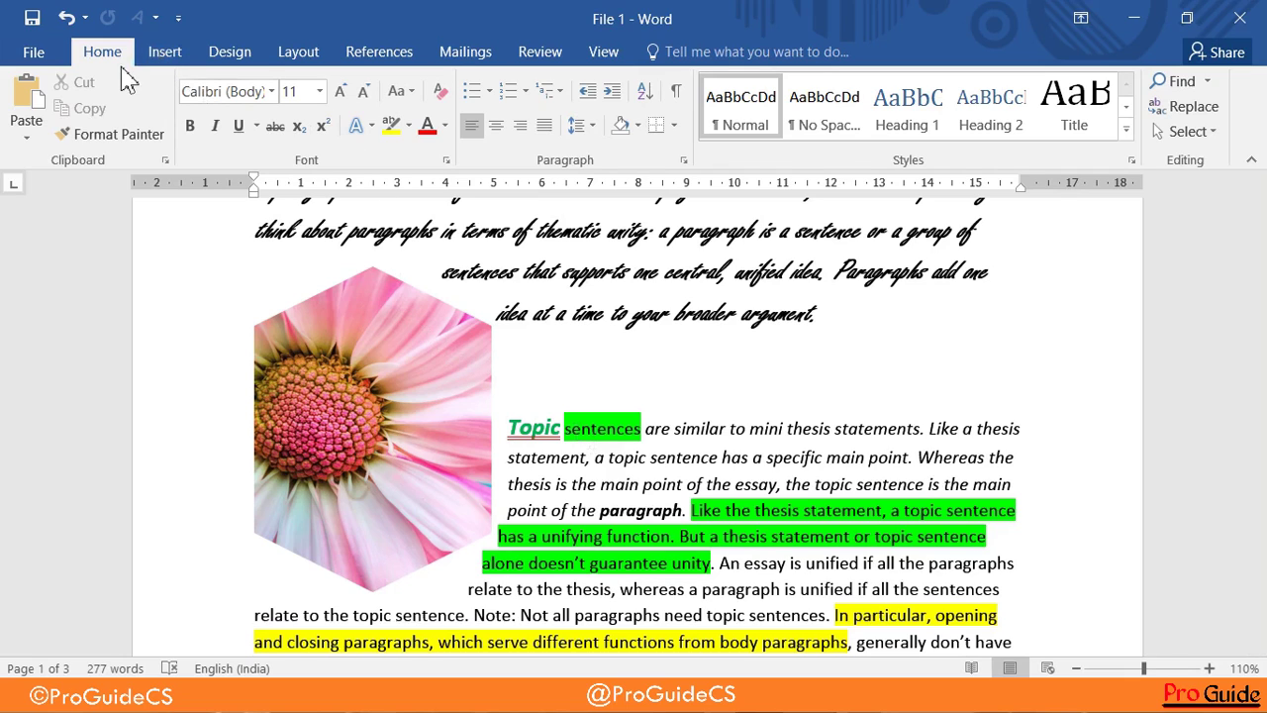
Show the Insert tab and select the hexagon flower picture beside the highlighted text
click(166, 55)
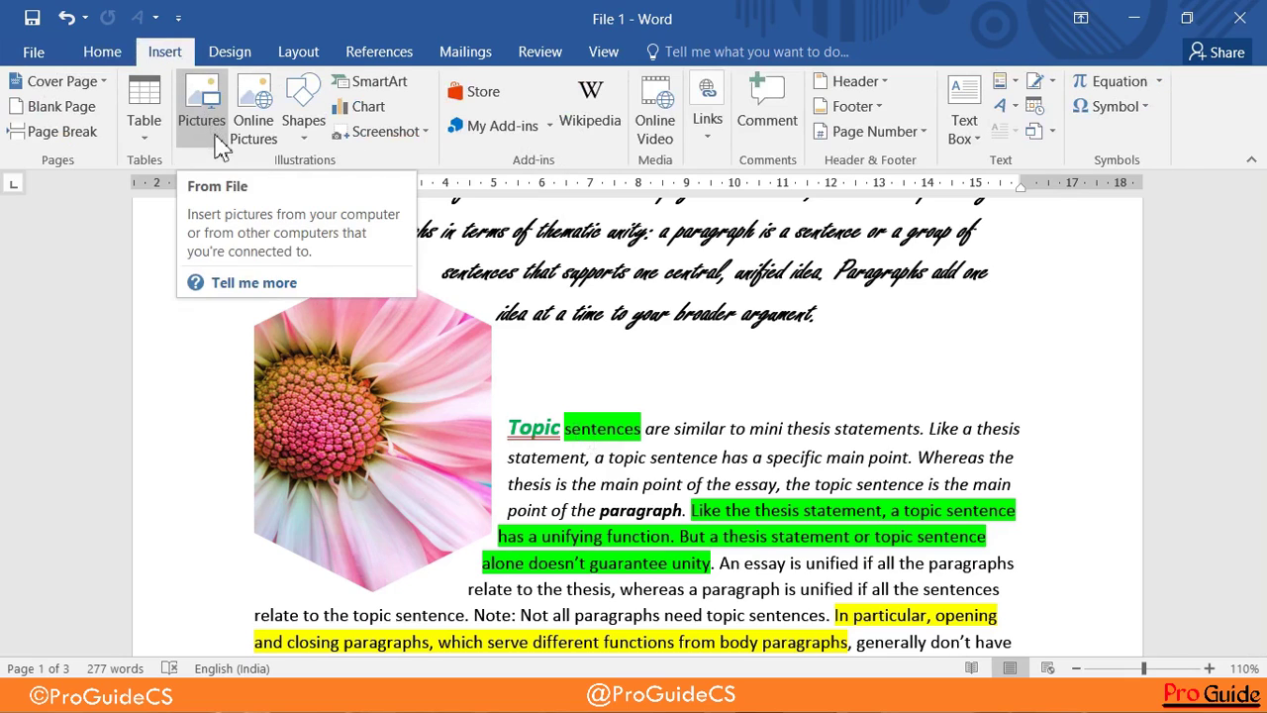
click(342, 381)
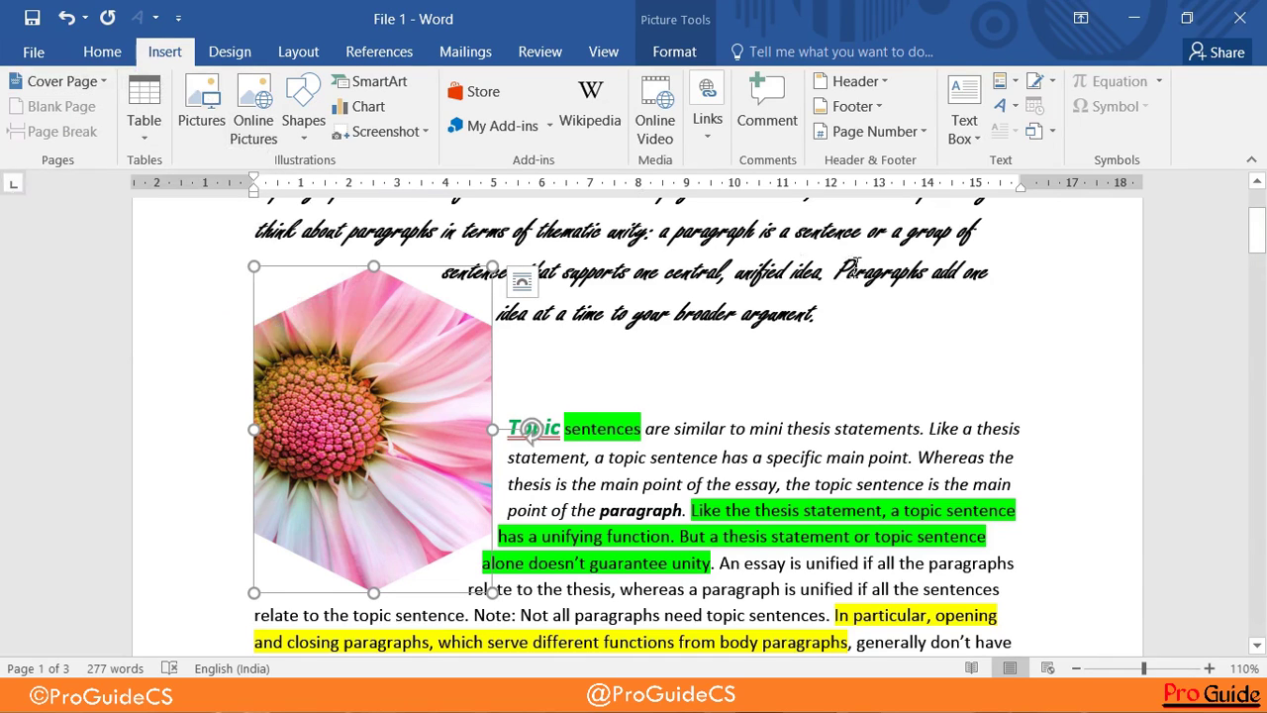
scroll(594, 475, down, 1)
click(728, 503)
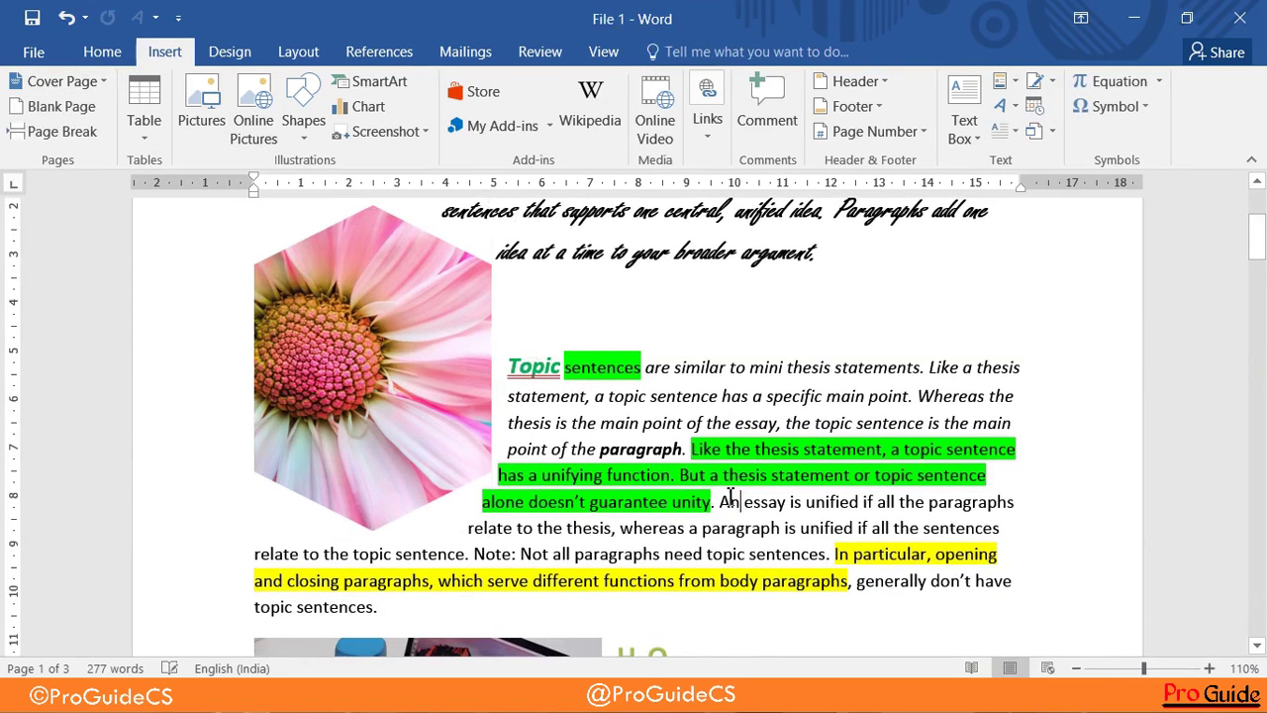
click(337, 453)
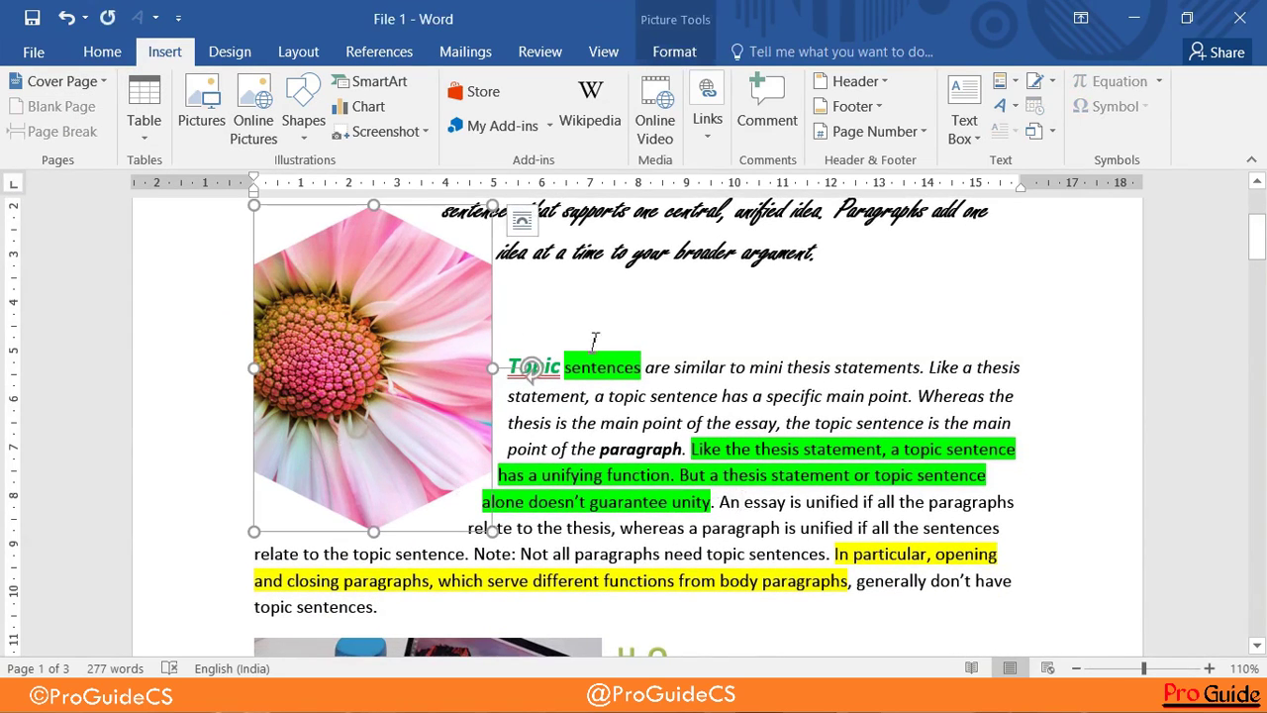
click(630, 345)
Place the insertion point at the top of blank page 3
scroll(630, 344, down, 3)
scroll(600, 438, down, 6)
scroll(600, 438, down, 3)
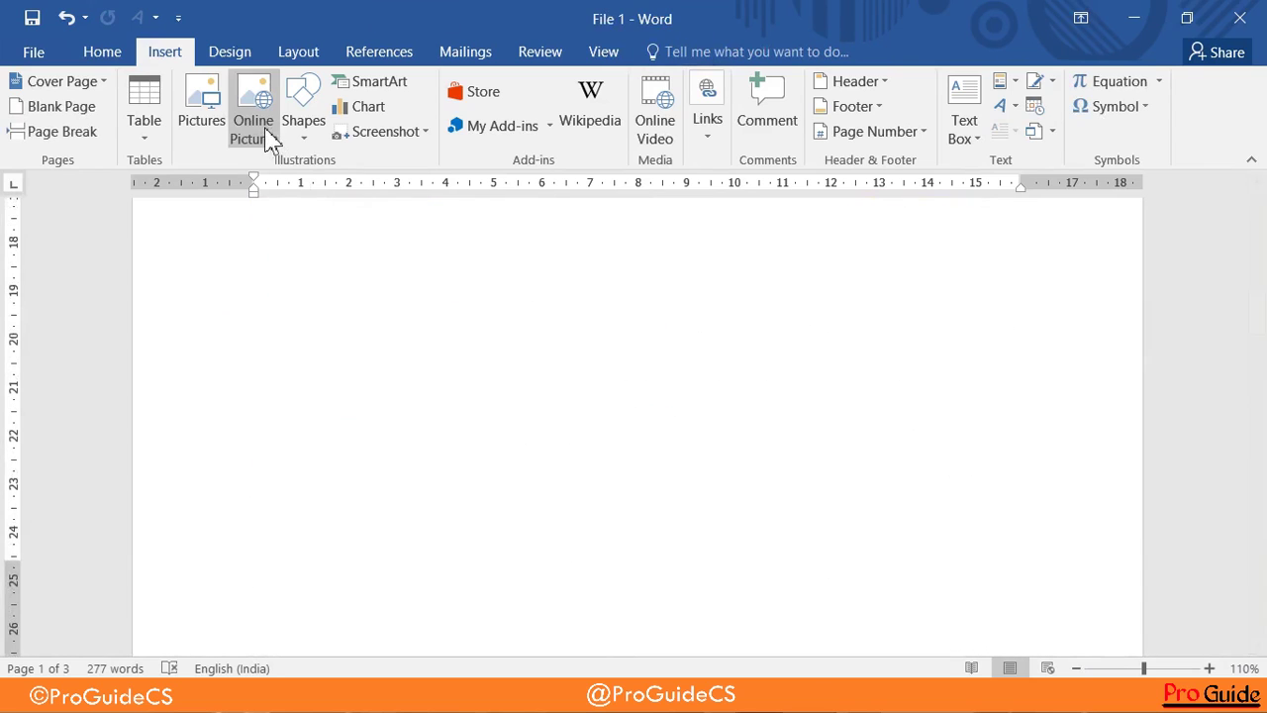
scroll(1069, 534, down, 5)
scroll(636, 520, down, 5)
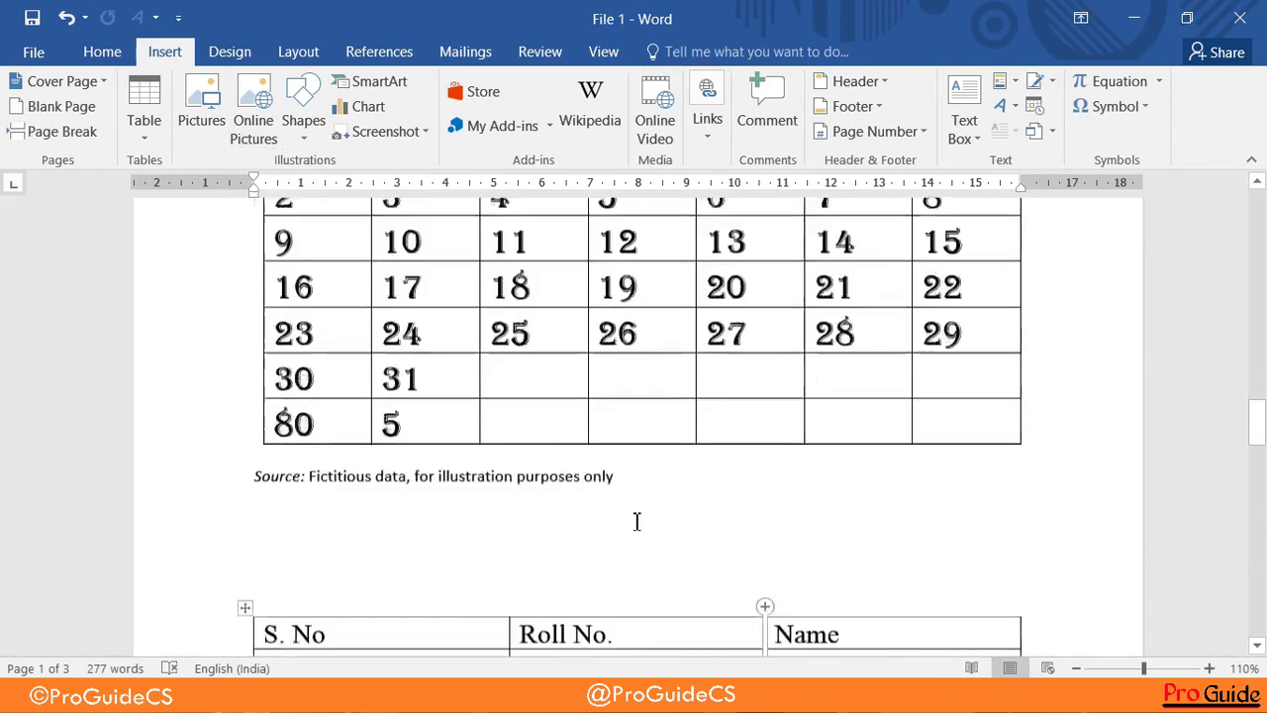
scroll(297, 465, down, 3)
scroll(129, 427, down, 3)
click(307, 412)
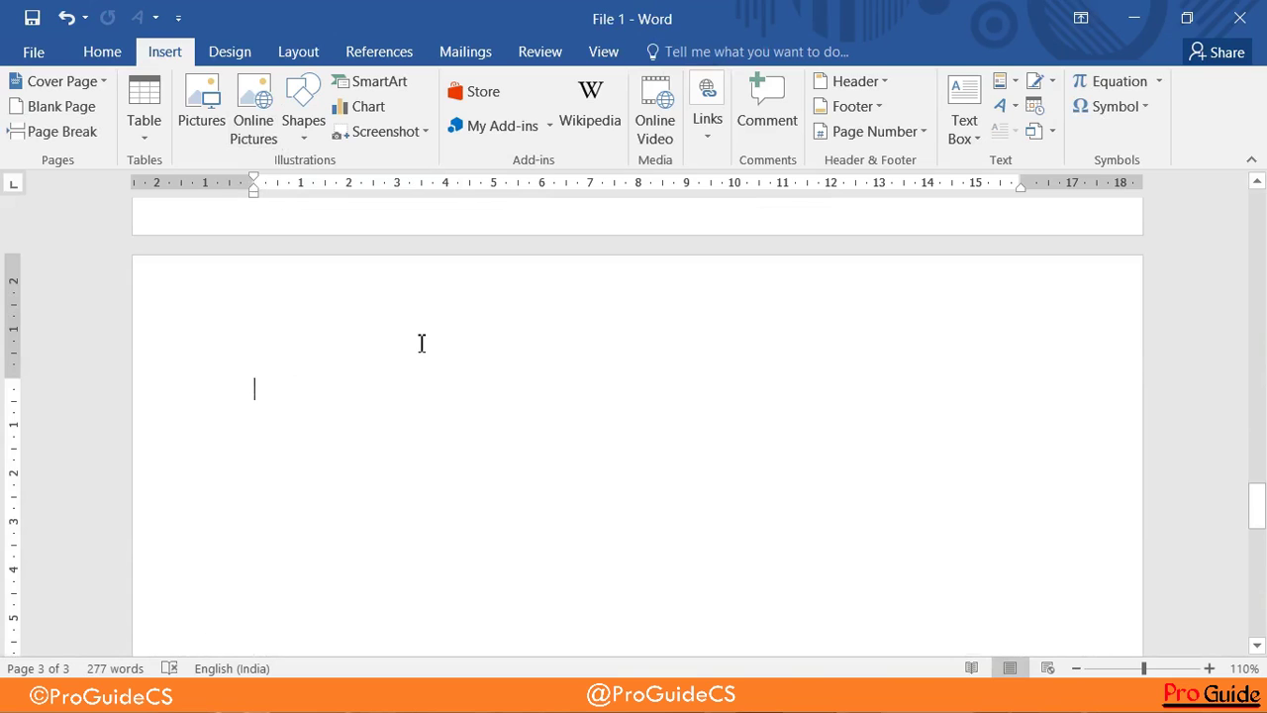
Bring up the Online Pictures window, after briefly opening and cancelling the picture file dialog
click(210, 135)
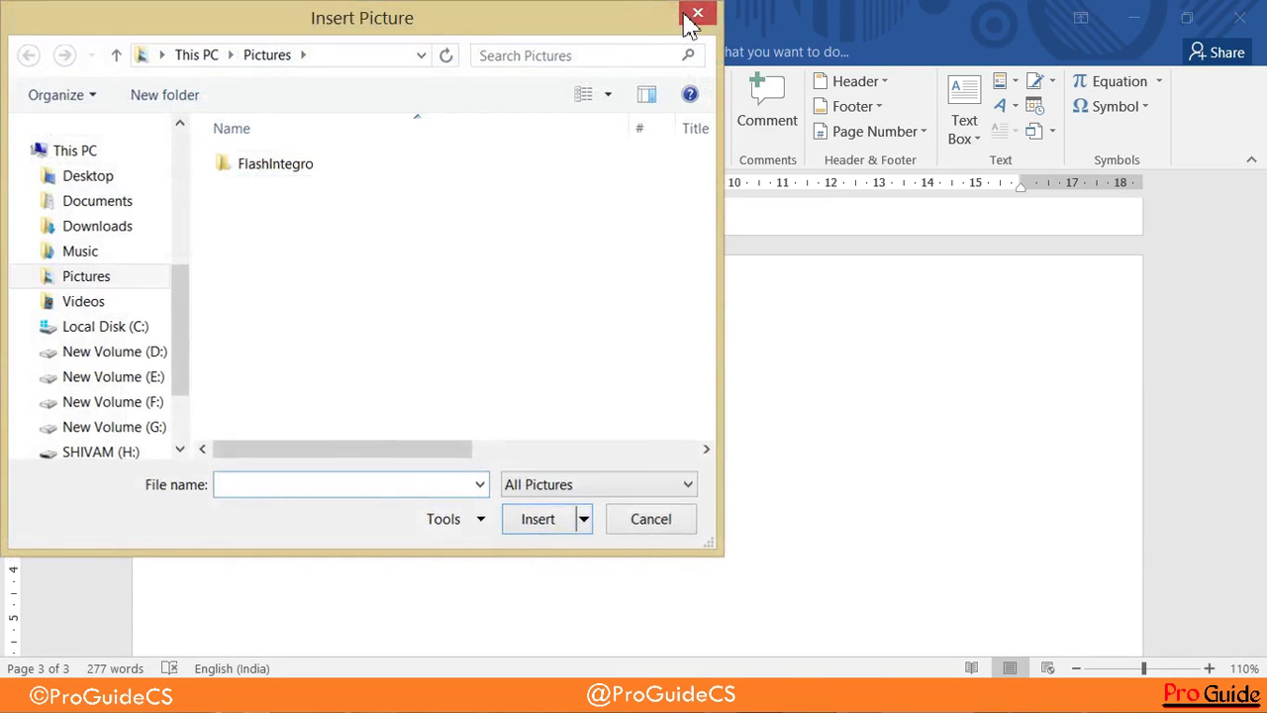
click(691, 24)
click(249, 109)
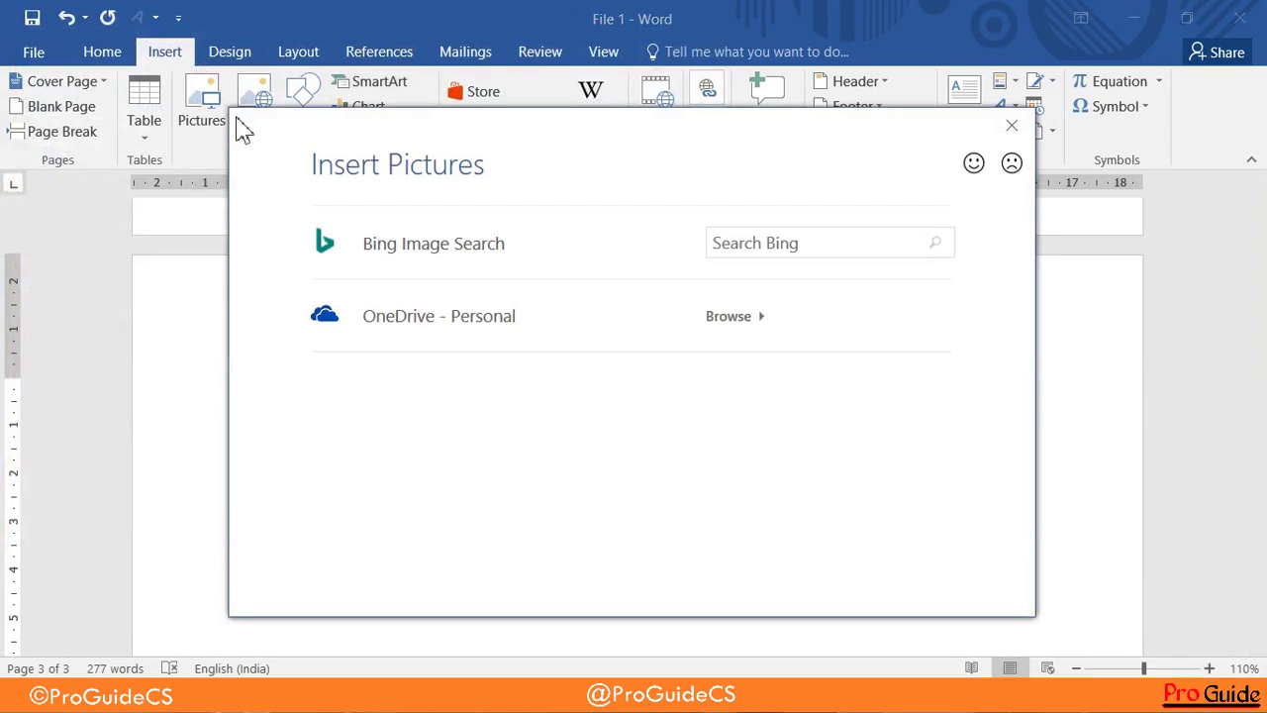
Search Bing for 'computer' and insert the laptop photo with the blue speaker
click(826, 233)
text(computer)
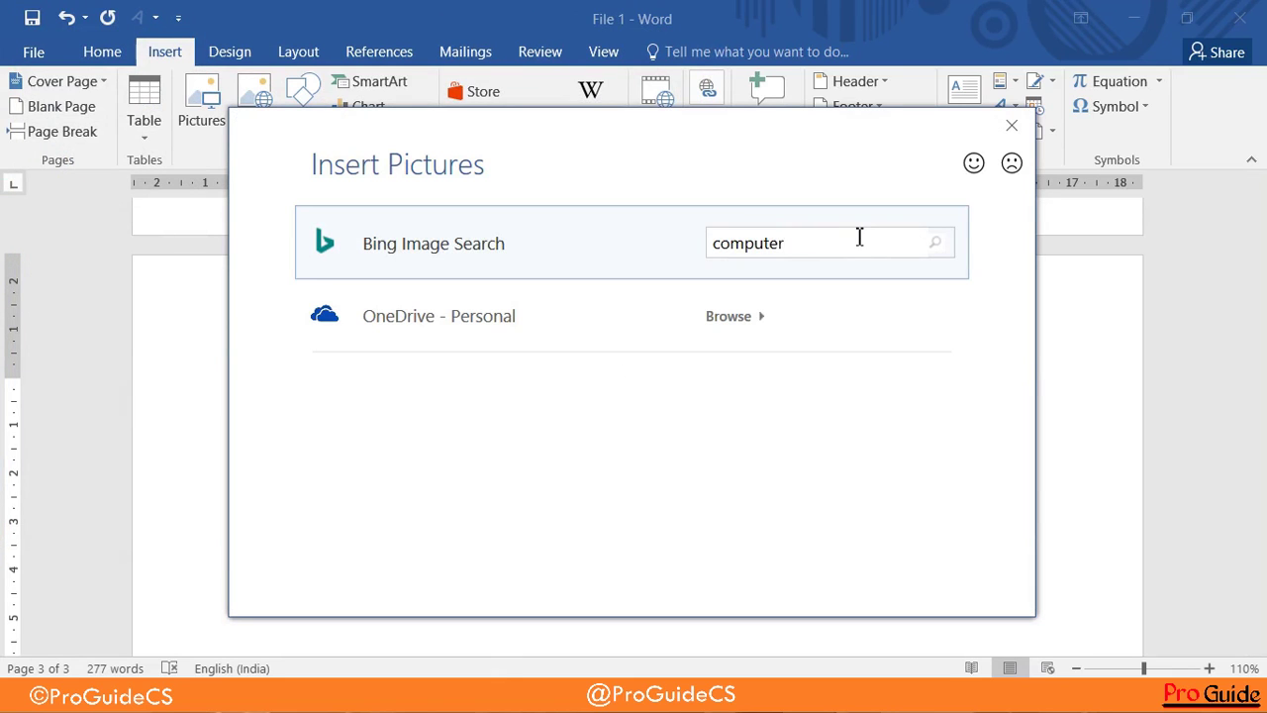
key(Return)
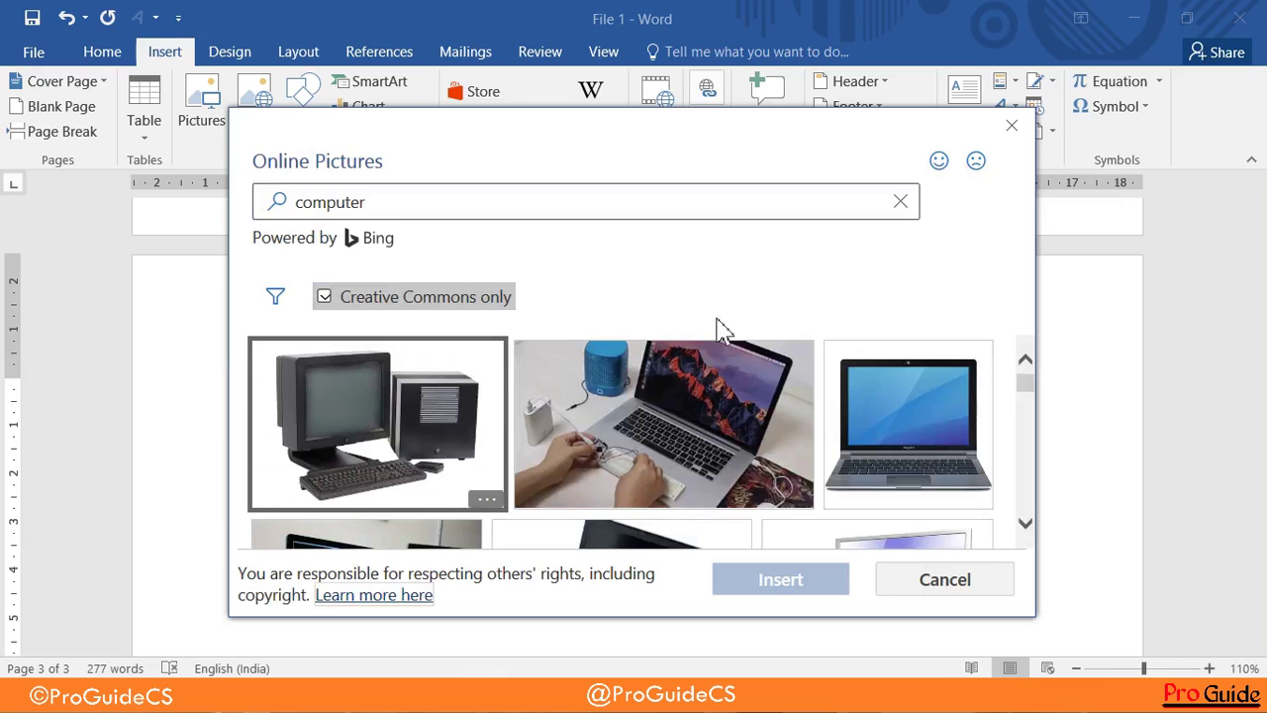
mouse_move(663, 424)
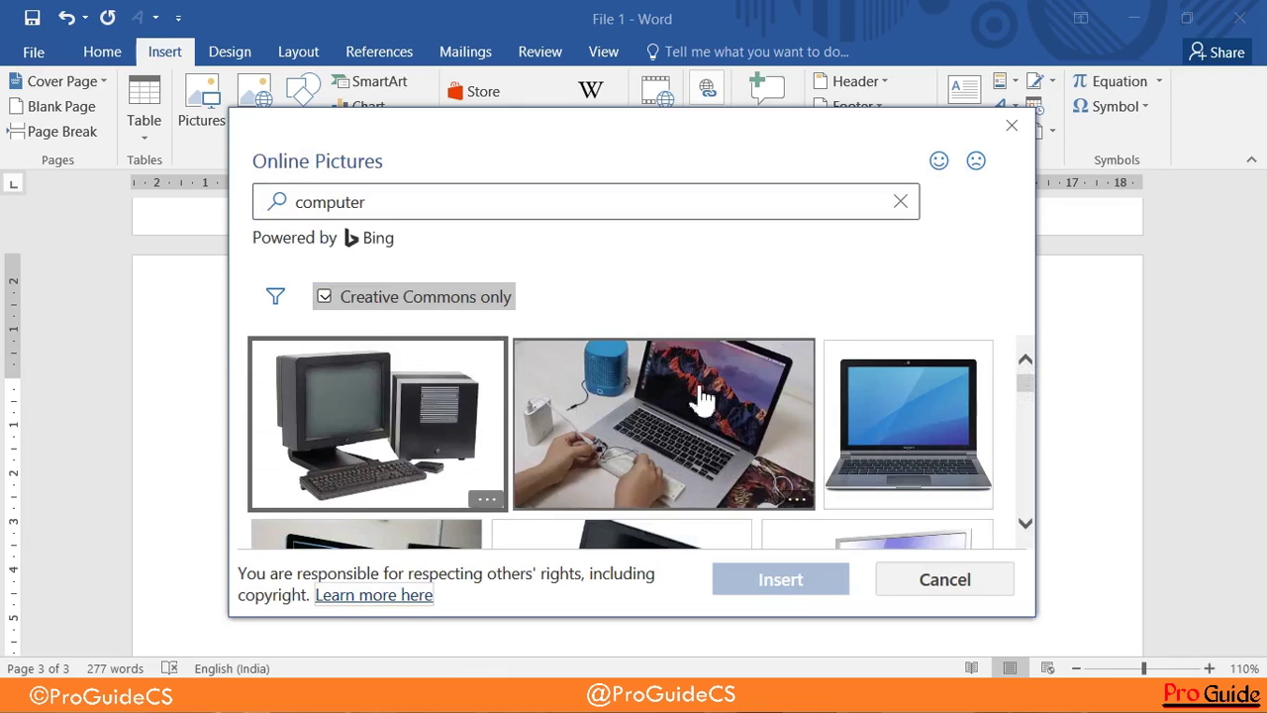
scroll(482, 455, down, 1)
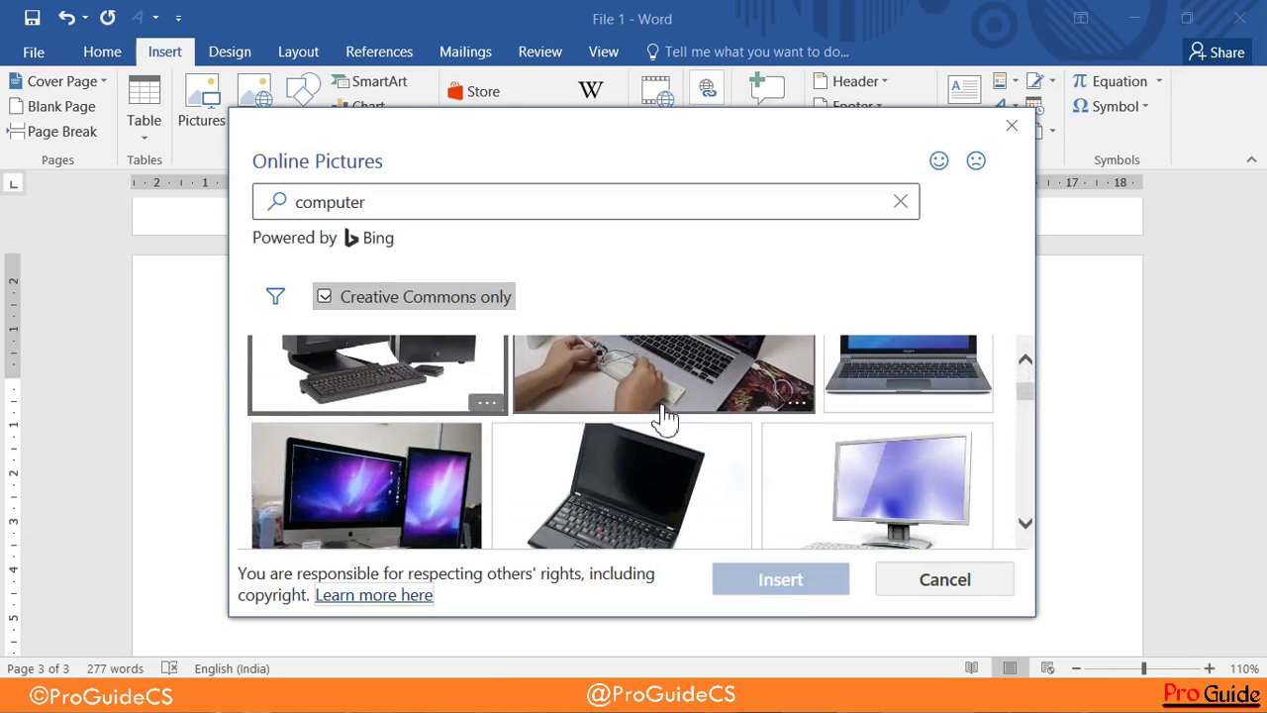
scroll(665, 419, up, 1)
click(646, 445)
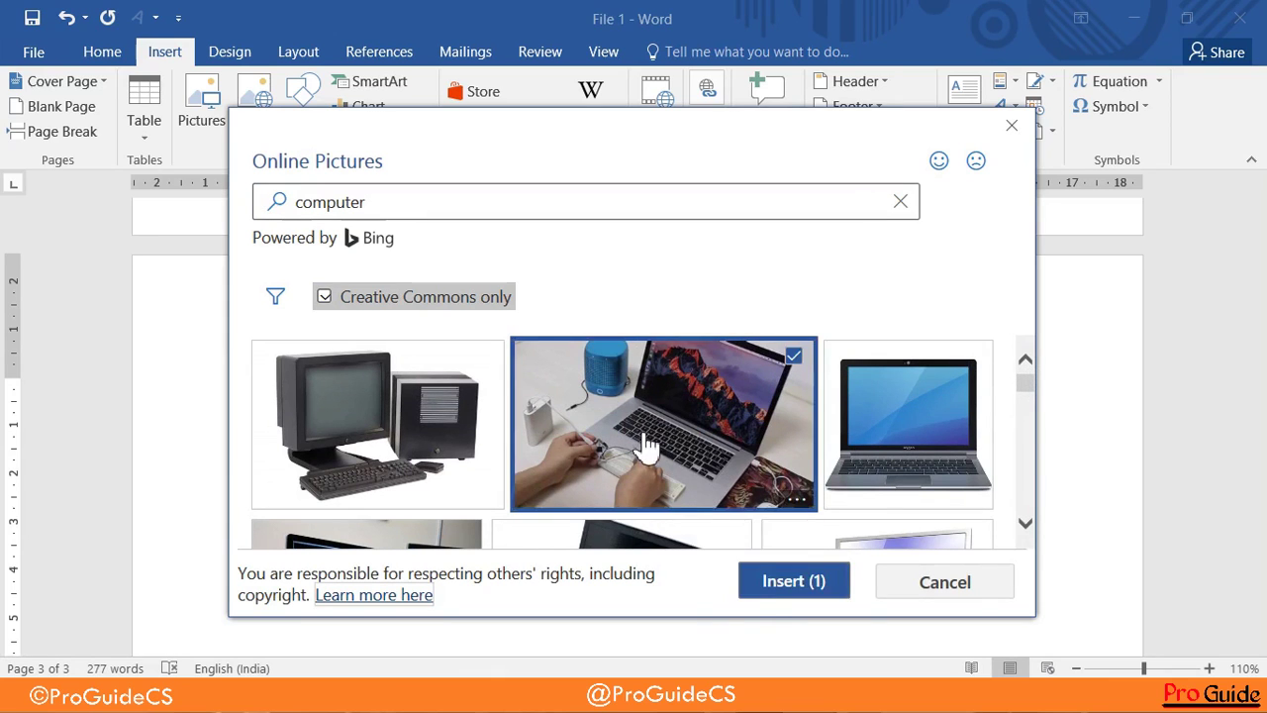
click(786, 584)
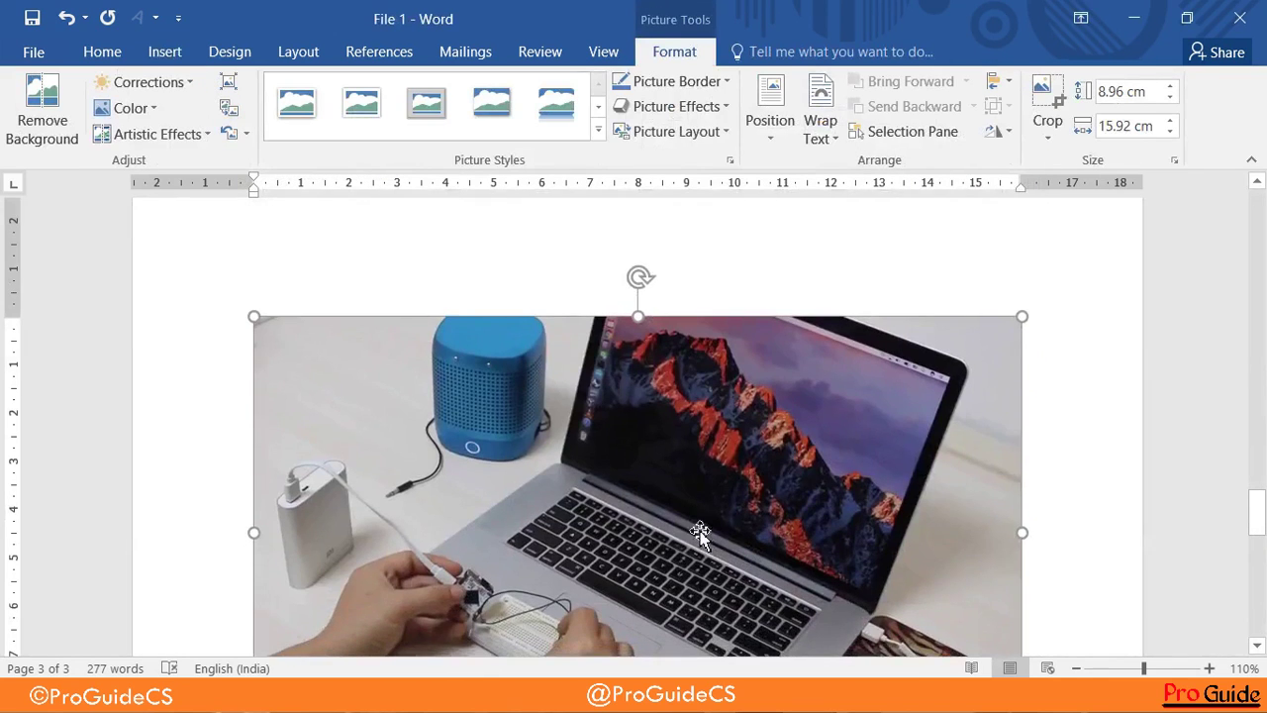
Shrink the laptop photo to about 4.93 × 8.76 cm by dragging its corner
scroll(693, 525, down, 2)
scroll(772, 510, down, 1)
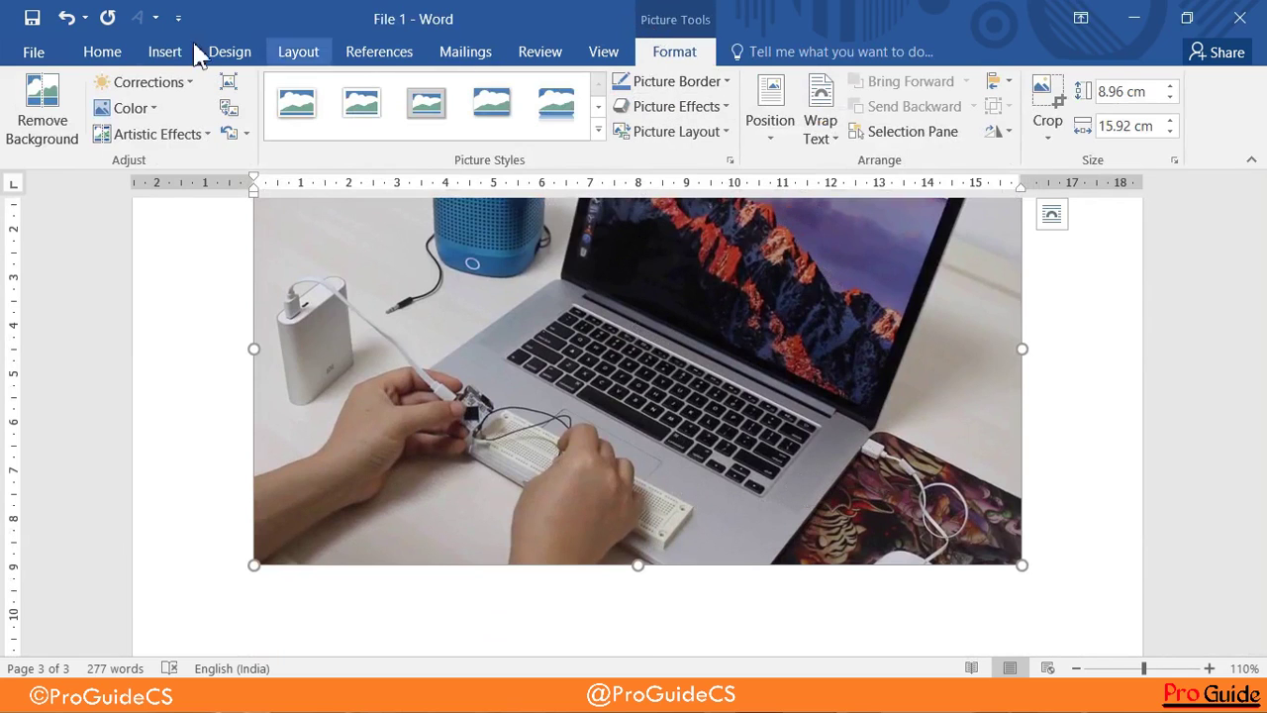
click(163, 51)
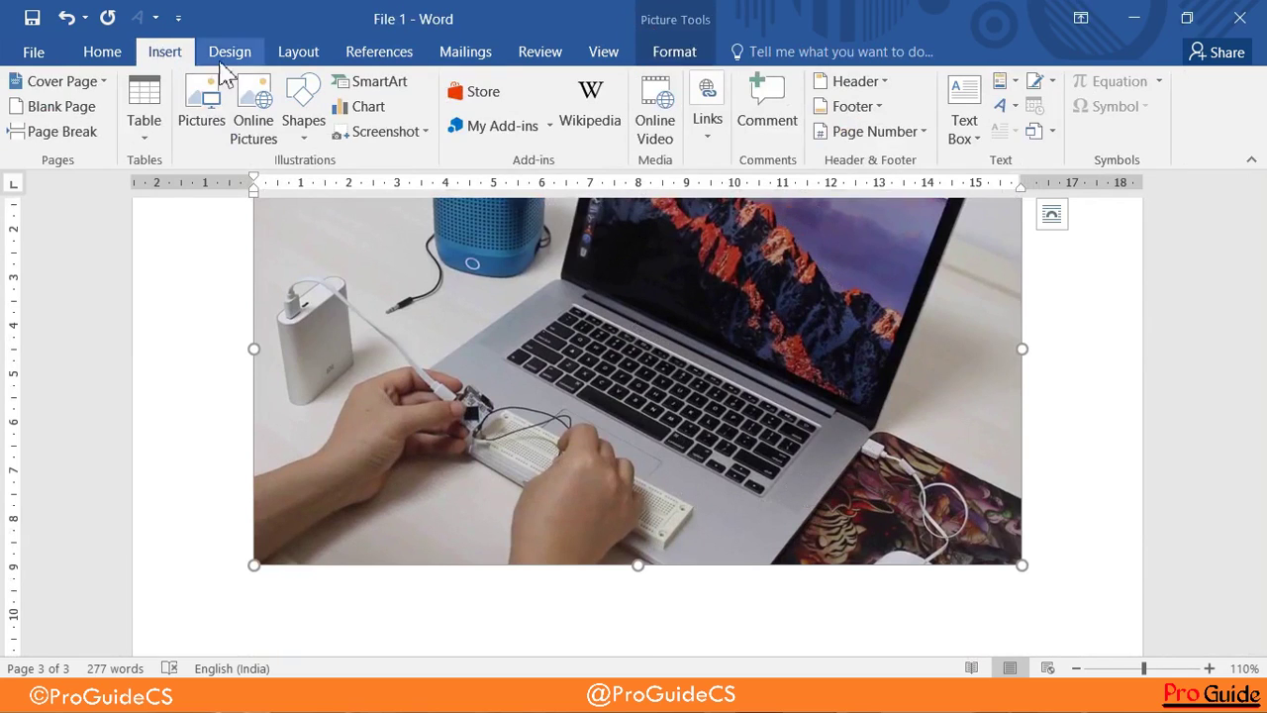
click(677, 54)
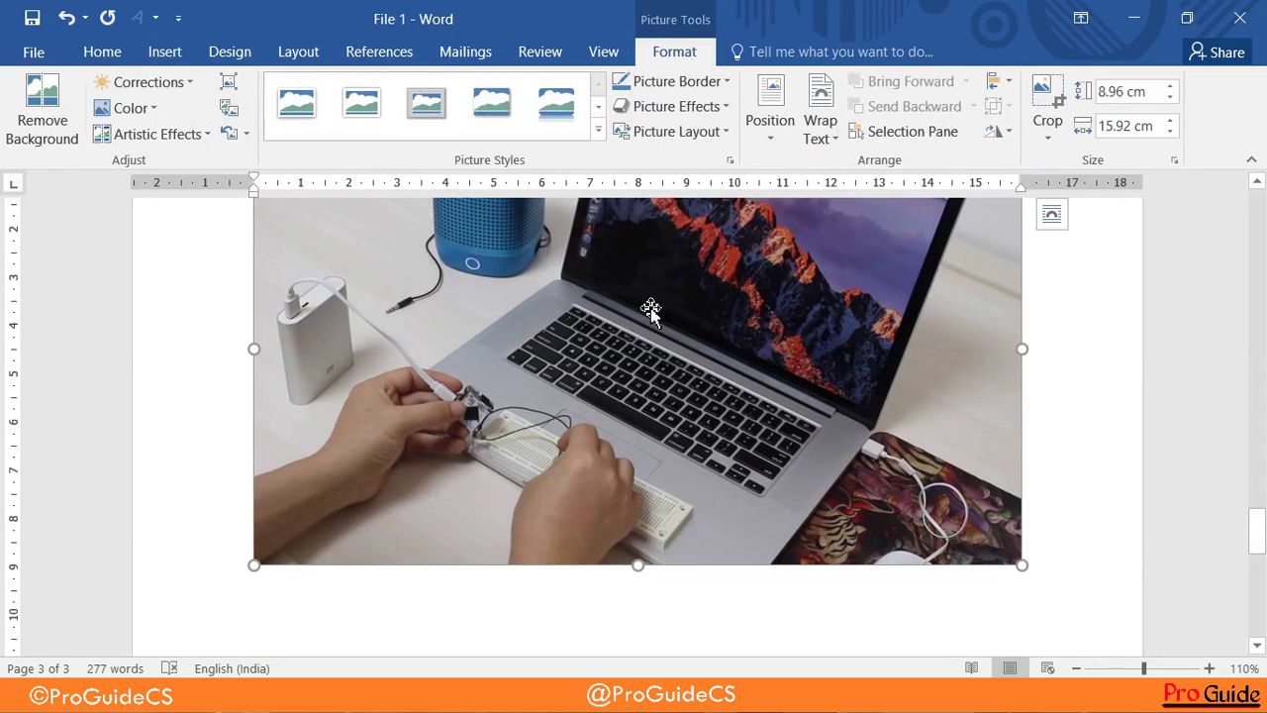
drag(1021, 564, 473, 376)
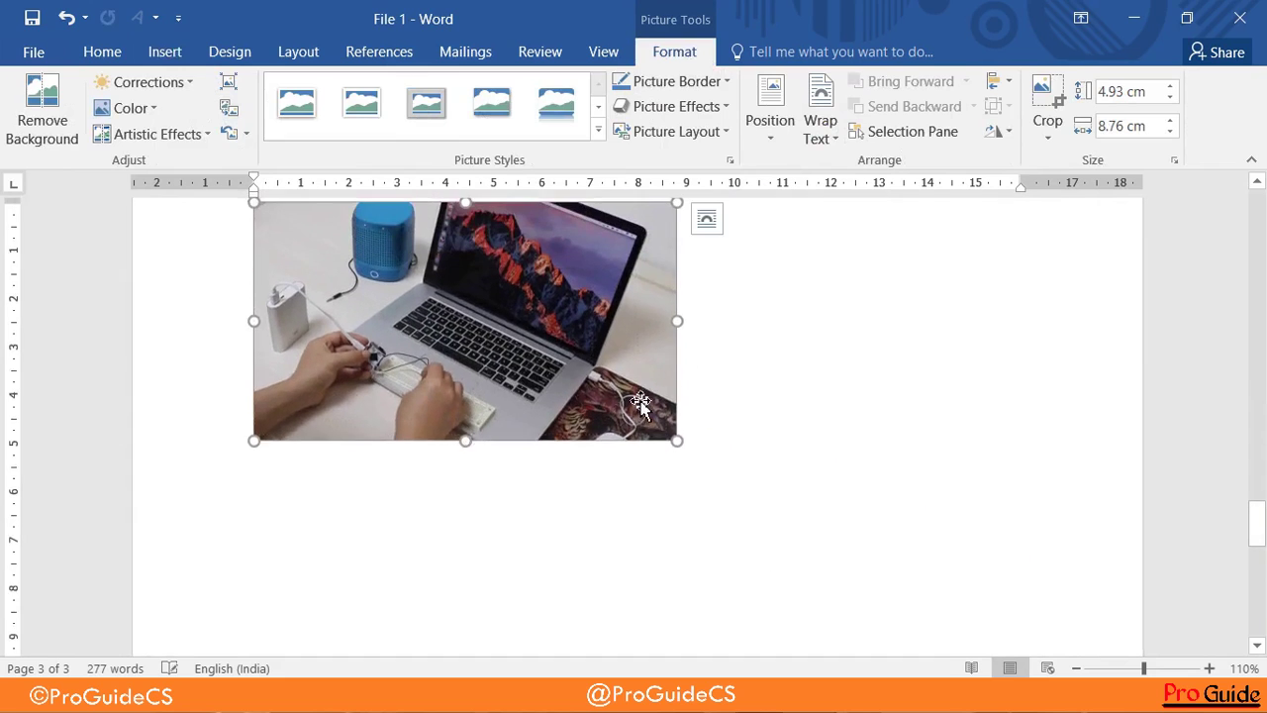
scroll(643, 405, up, 6)
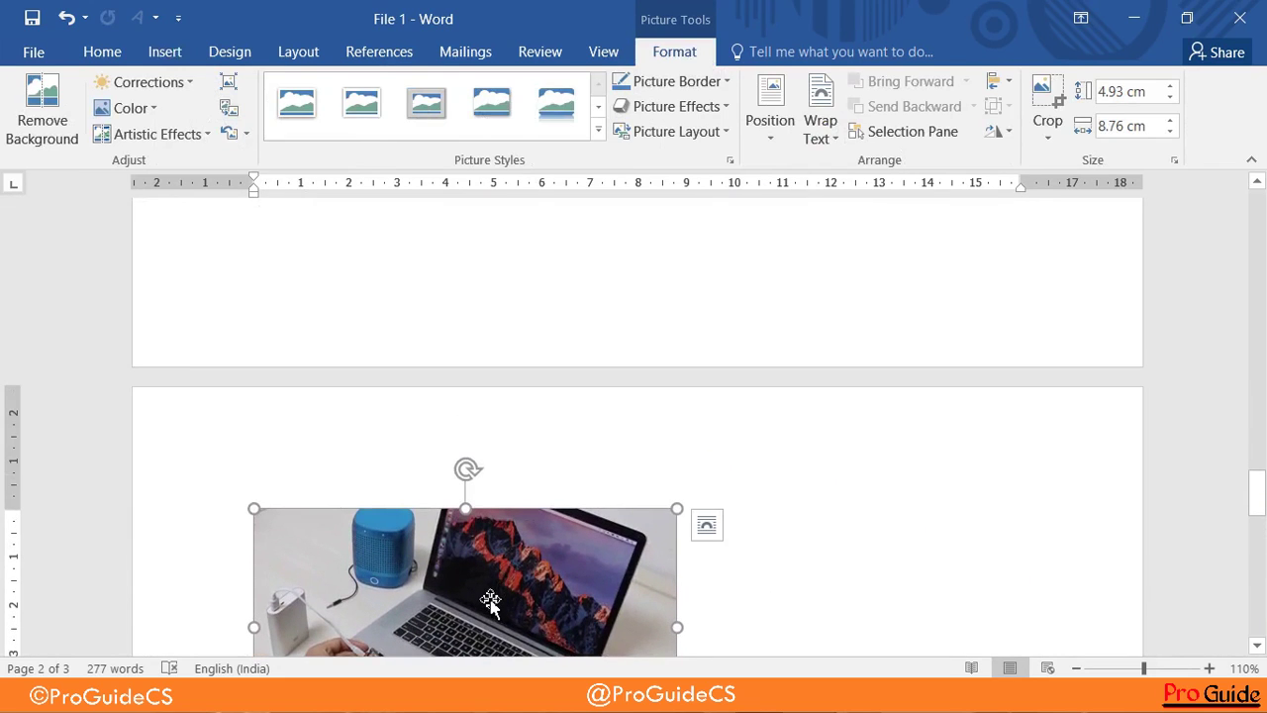
Move the laptop photo onto its own new line below the H2O heading
key(Delete)
scroll(617, 445, up, 5)
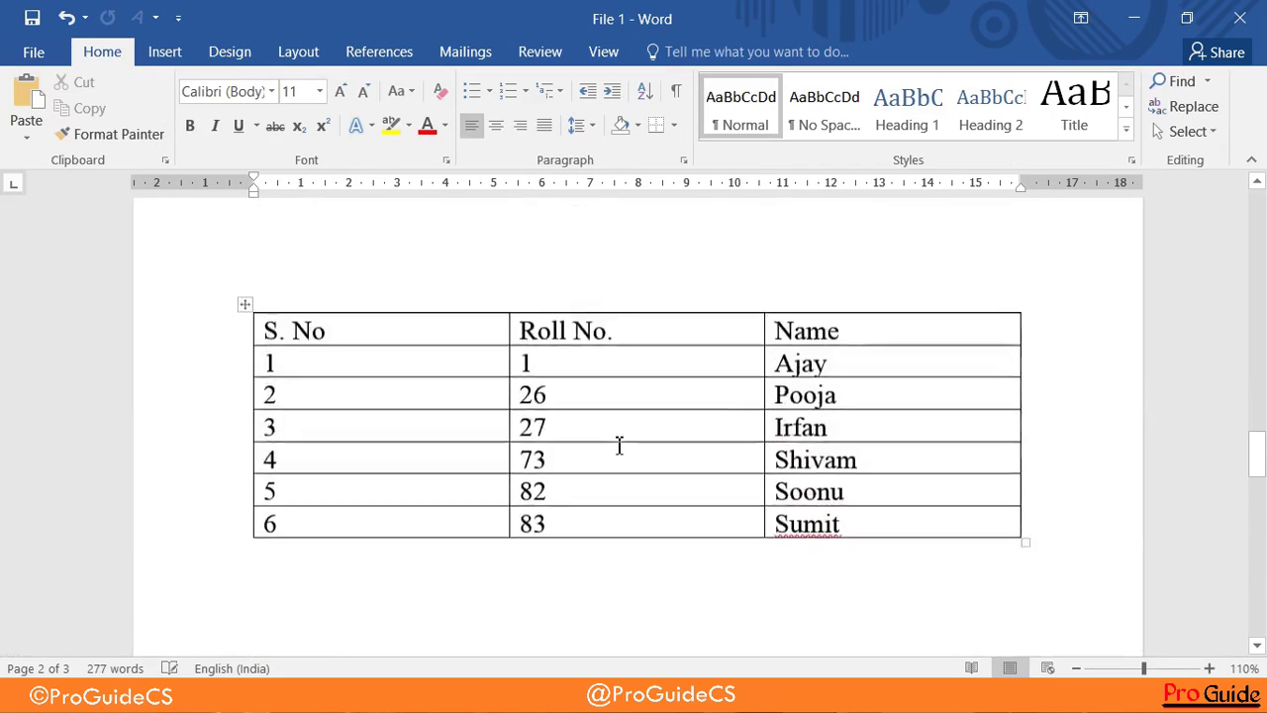
scroll(619, 440, up, 5)
scroll(623, 432, up, 5)
key(ctrl+z)
scroll(594, 416, up, 4)
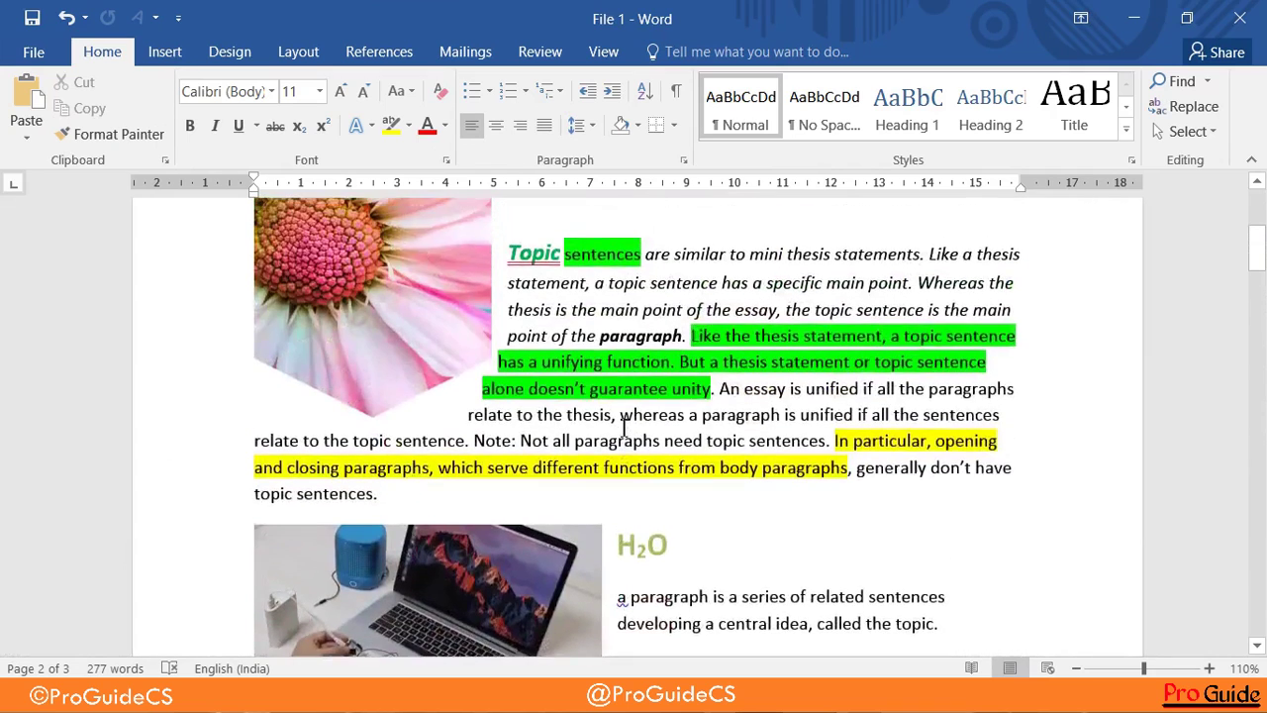
scroll(554, 406, down, 3)
key(Delete)
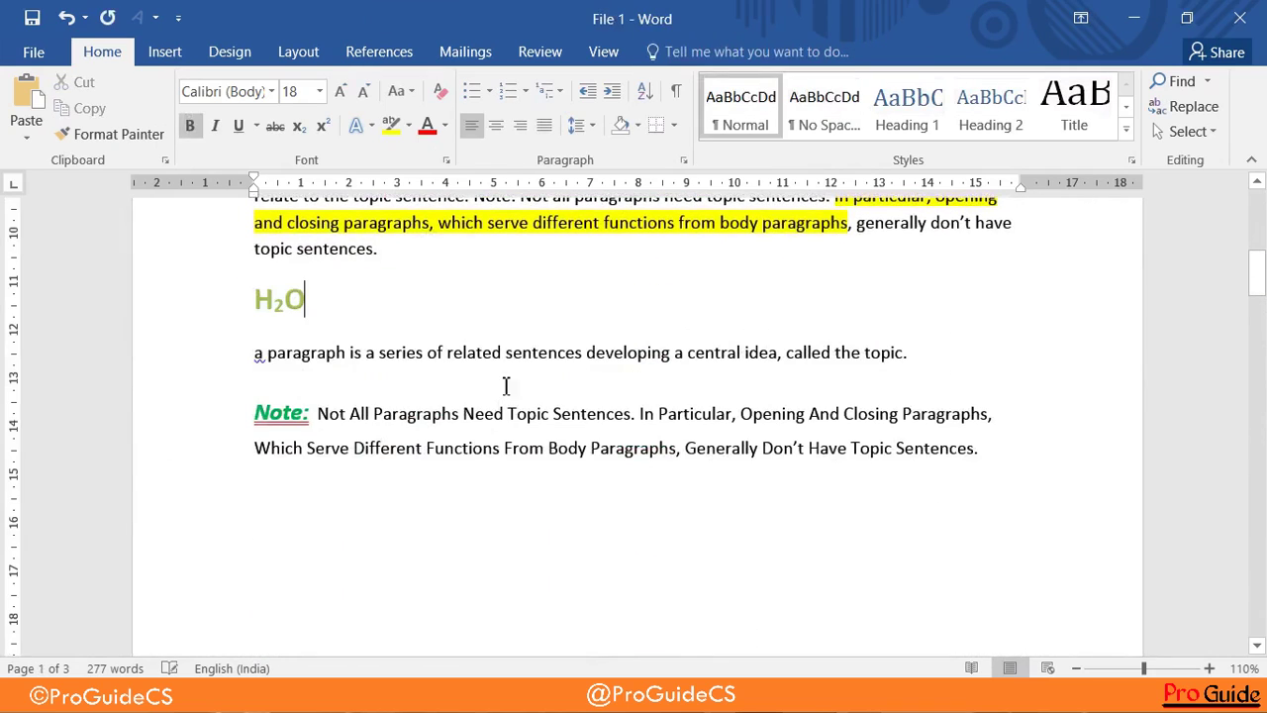
key(Return)
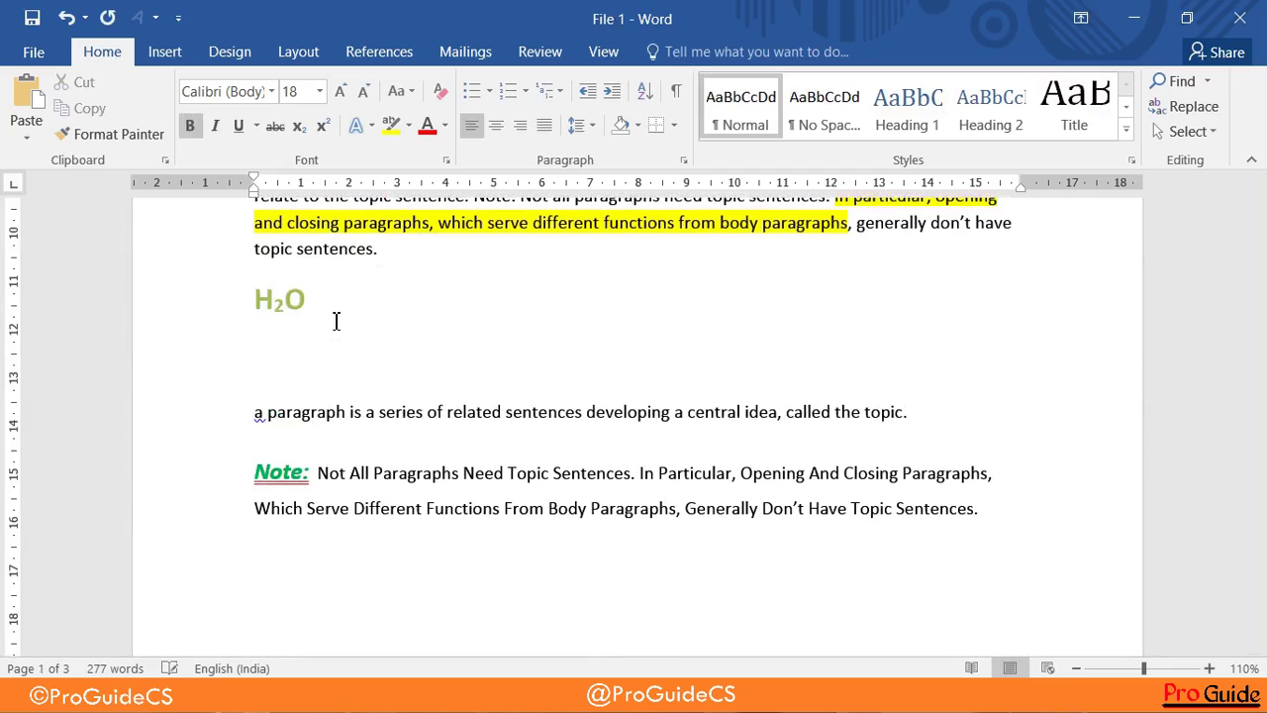
key(ctrl+v)
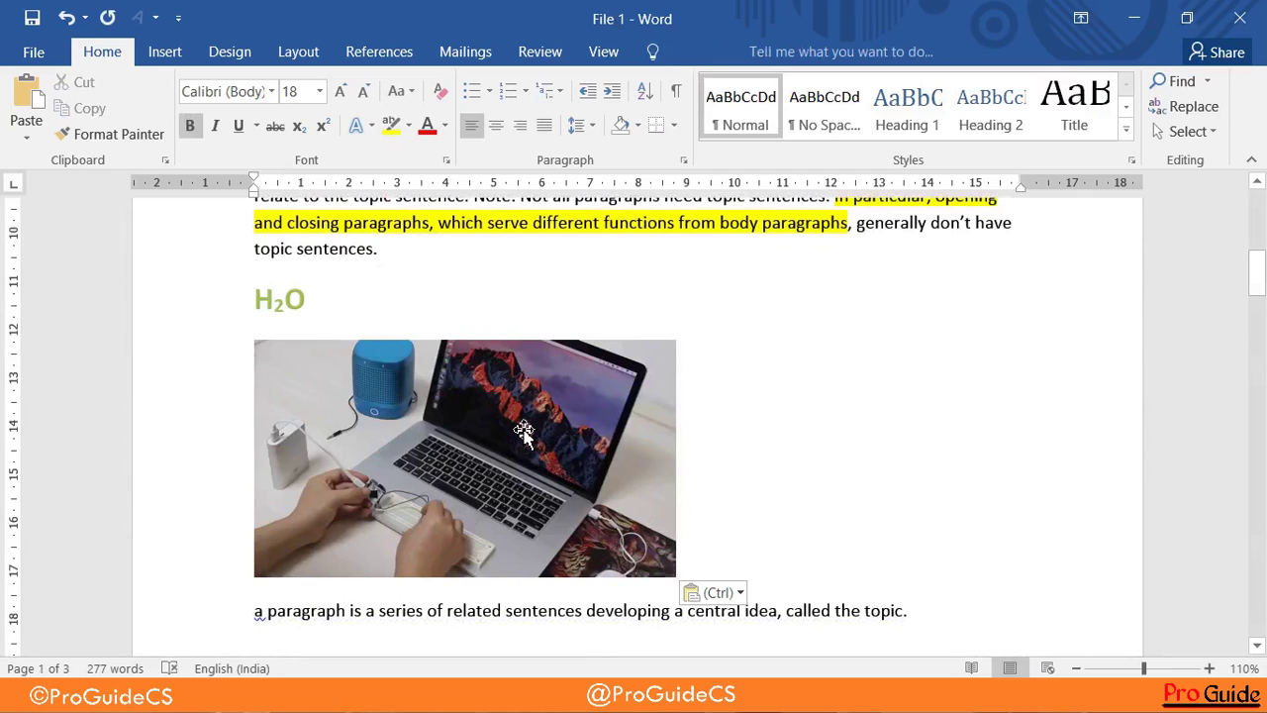
Set the laptop photo's text wrapping to Square
click(535, 428)
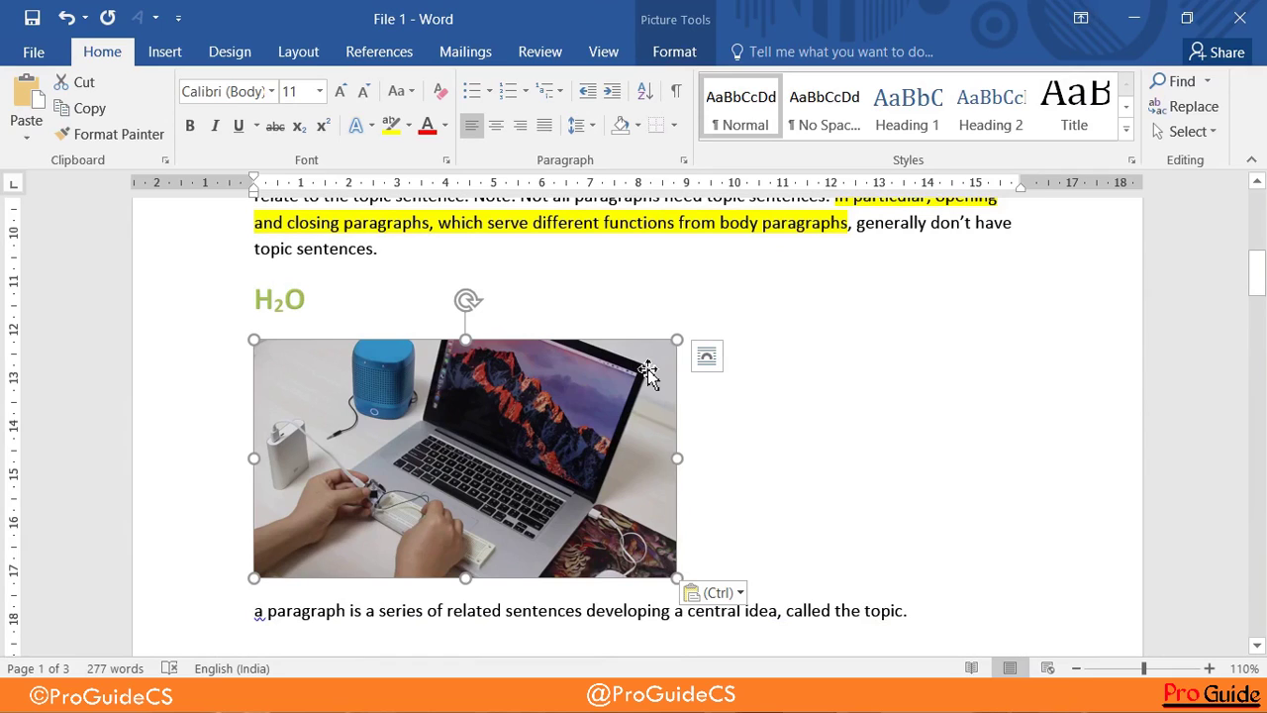
click(664, 54)
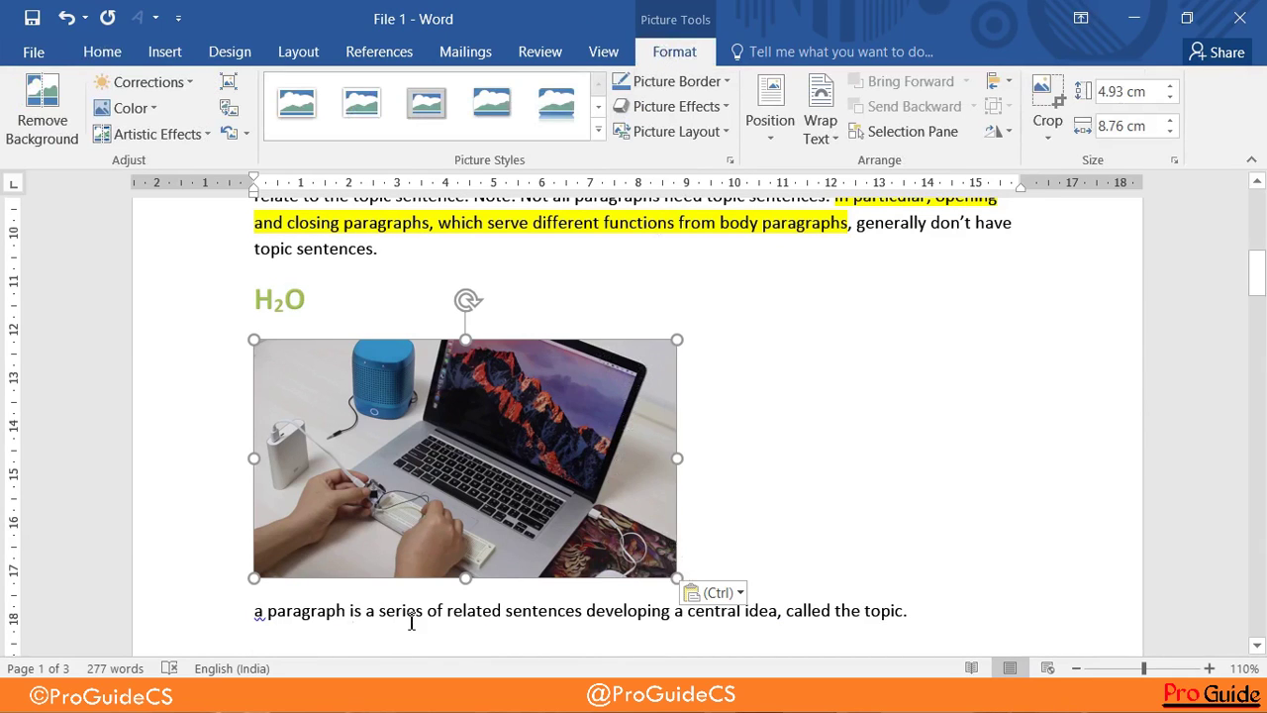
scroll(410, 622, down, 3)
scroll(514, 565, up, 1)
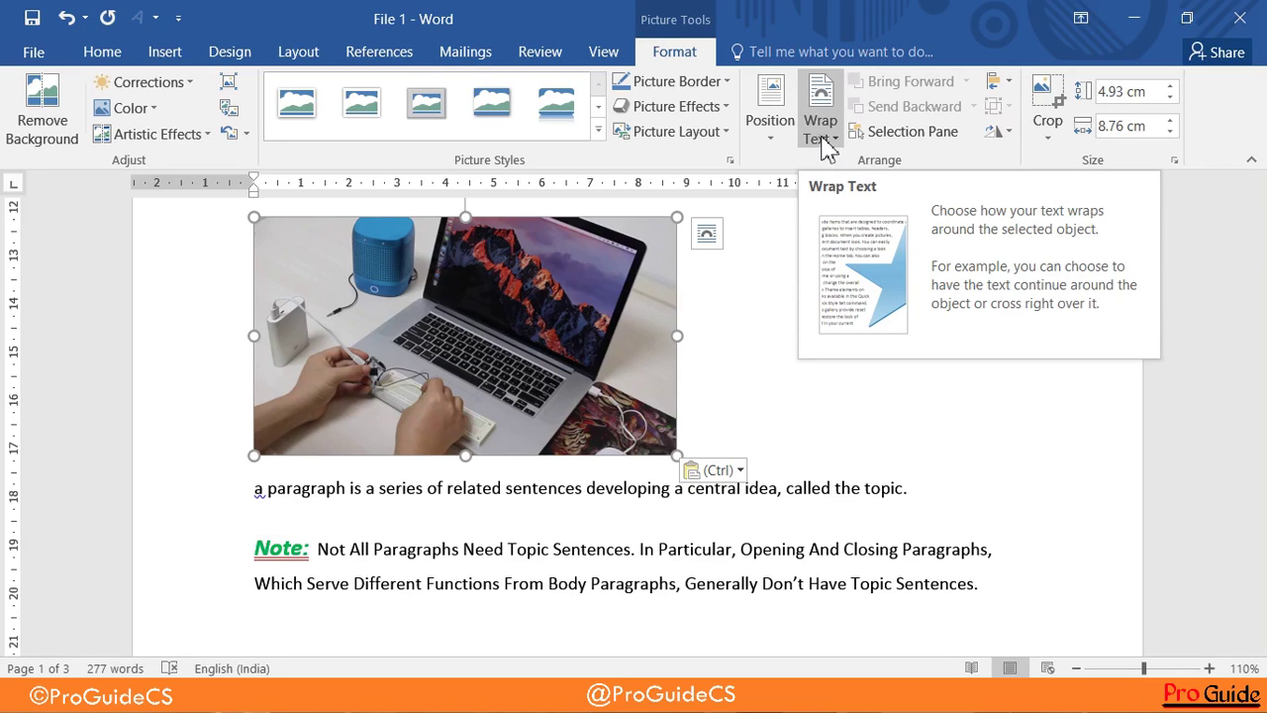
click(828, 147)
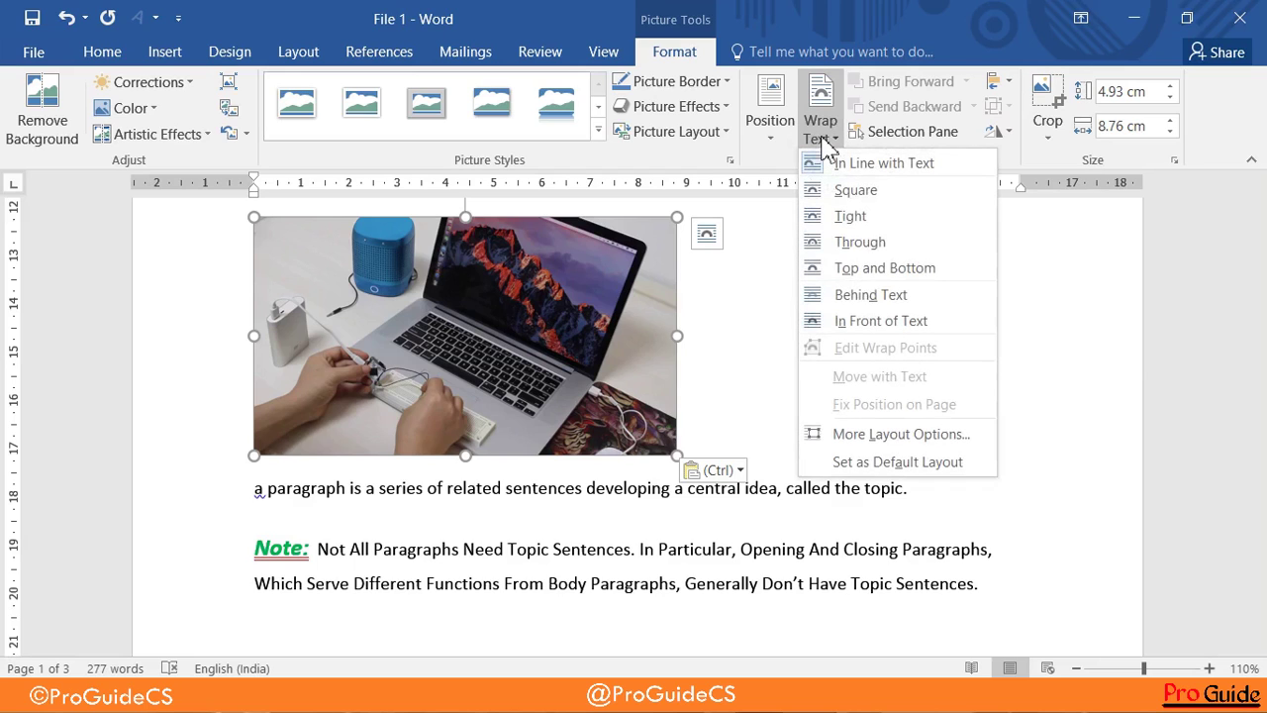
click(829, 198)
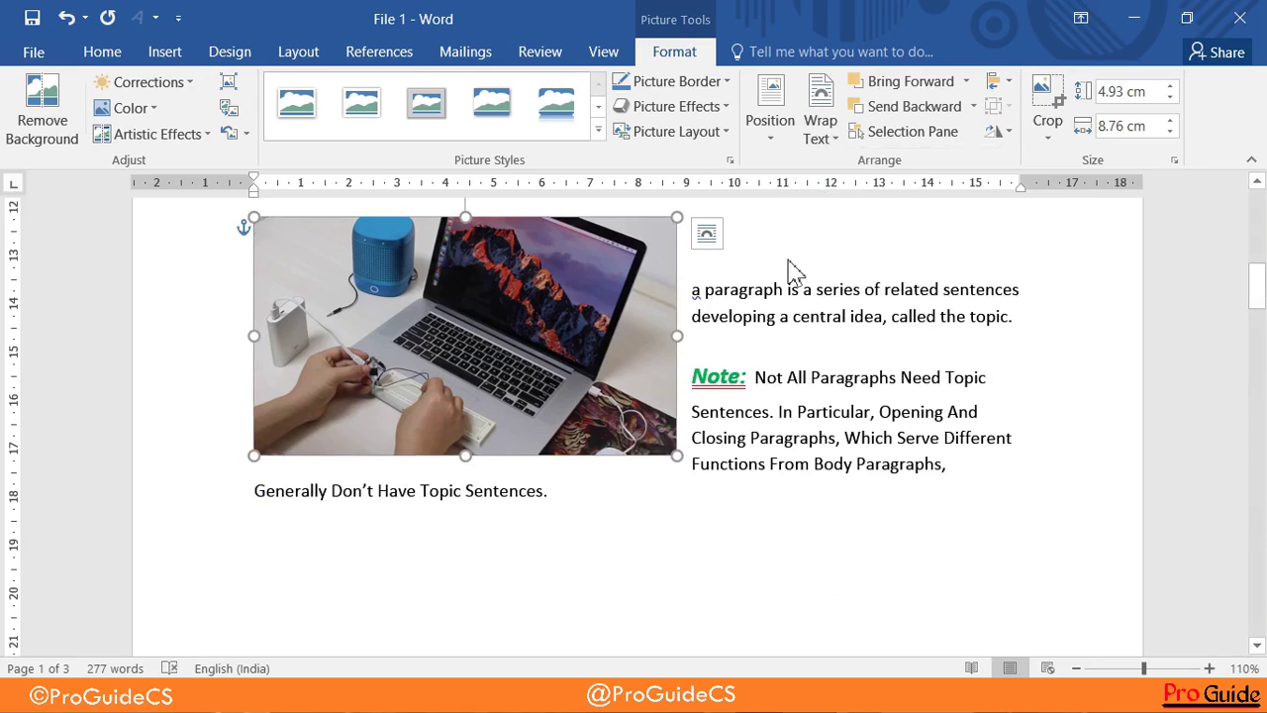
Remove the blank line above the text beside the photo
scroll(778, 246, up, 3)
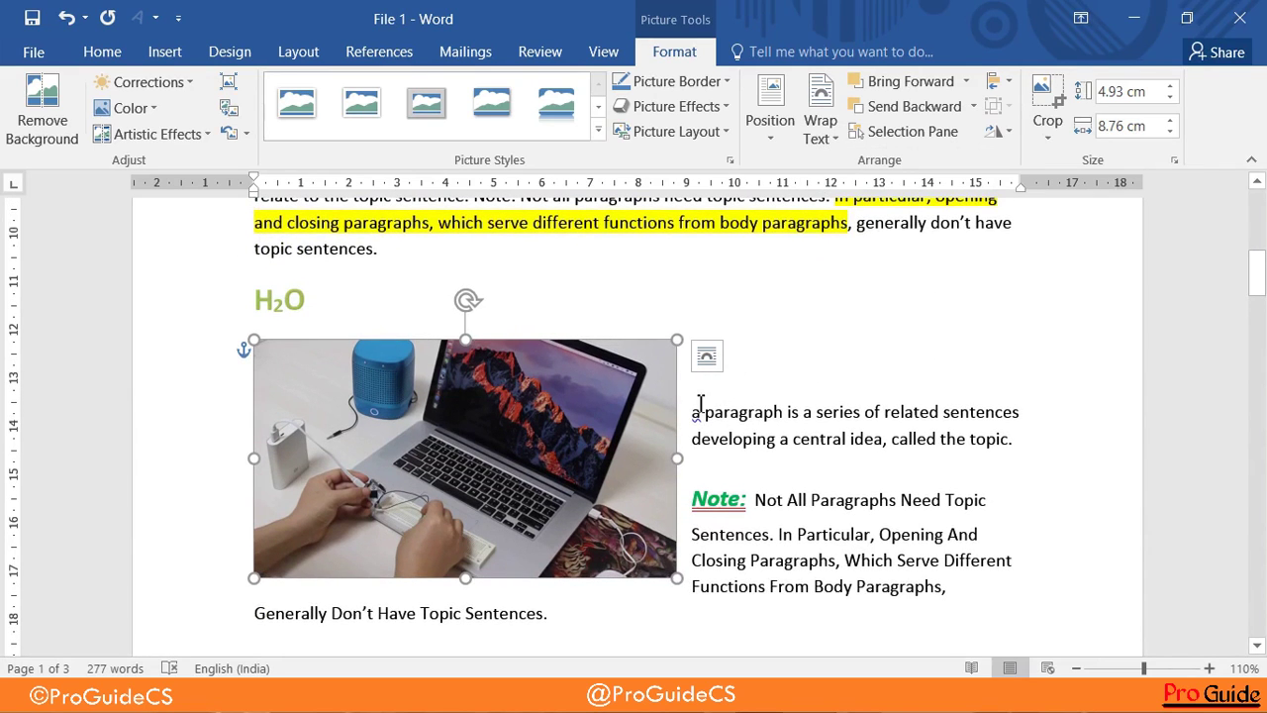
click(694, 406)
key(BackSpace)
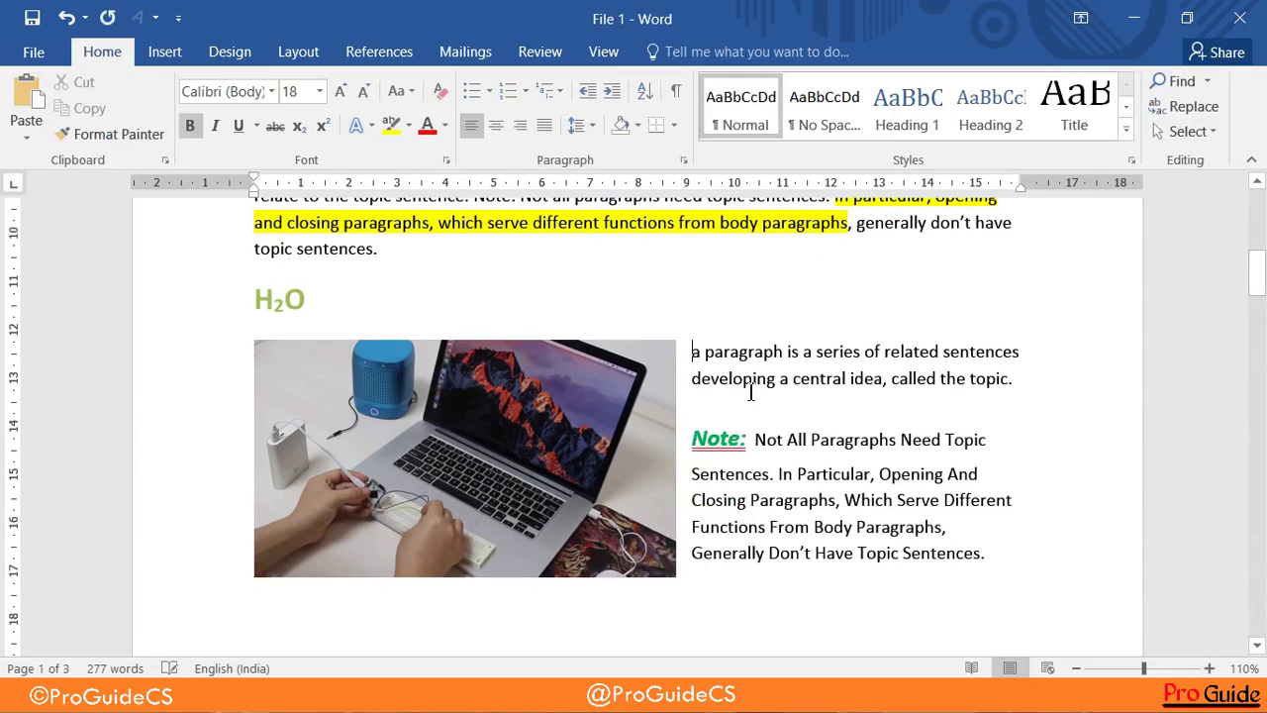
Give the laptop photo a black picture border with 2¼ pt weight
click(507, 443)
click(677, 54)
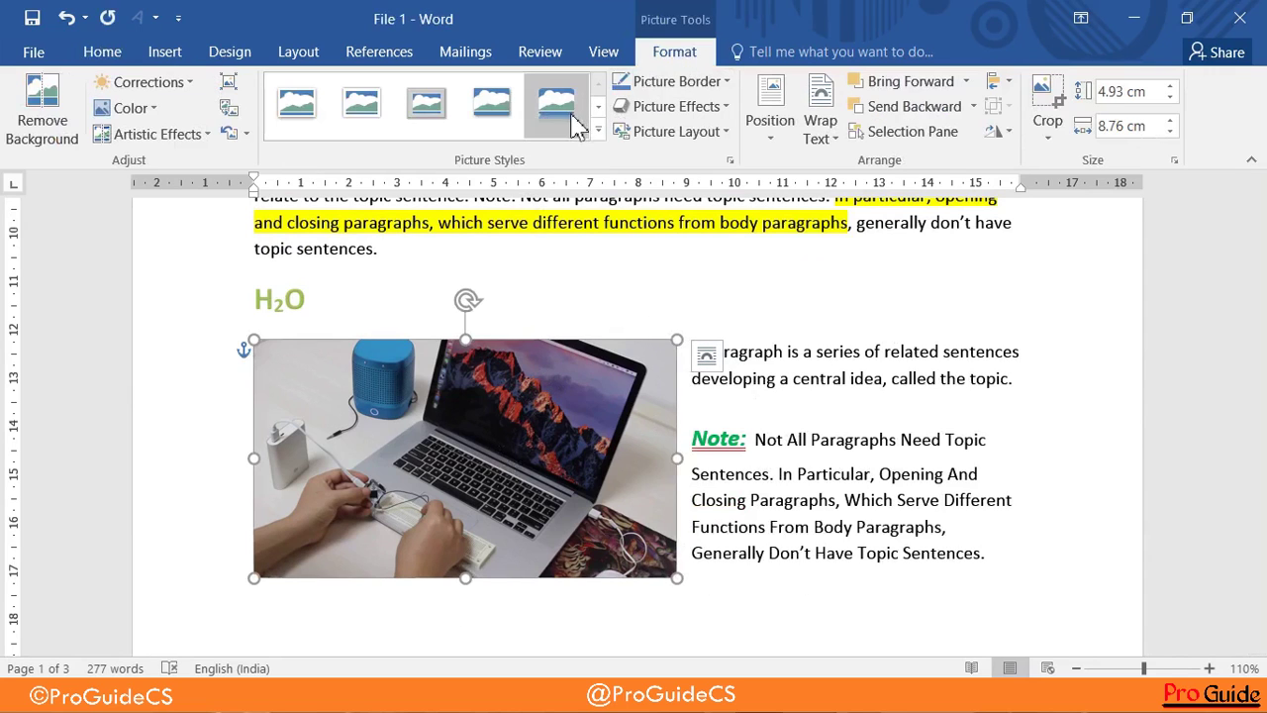
click(677, 81)
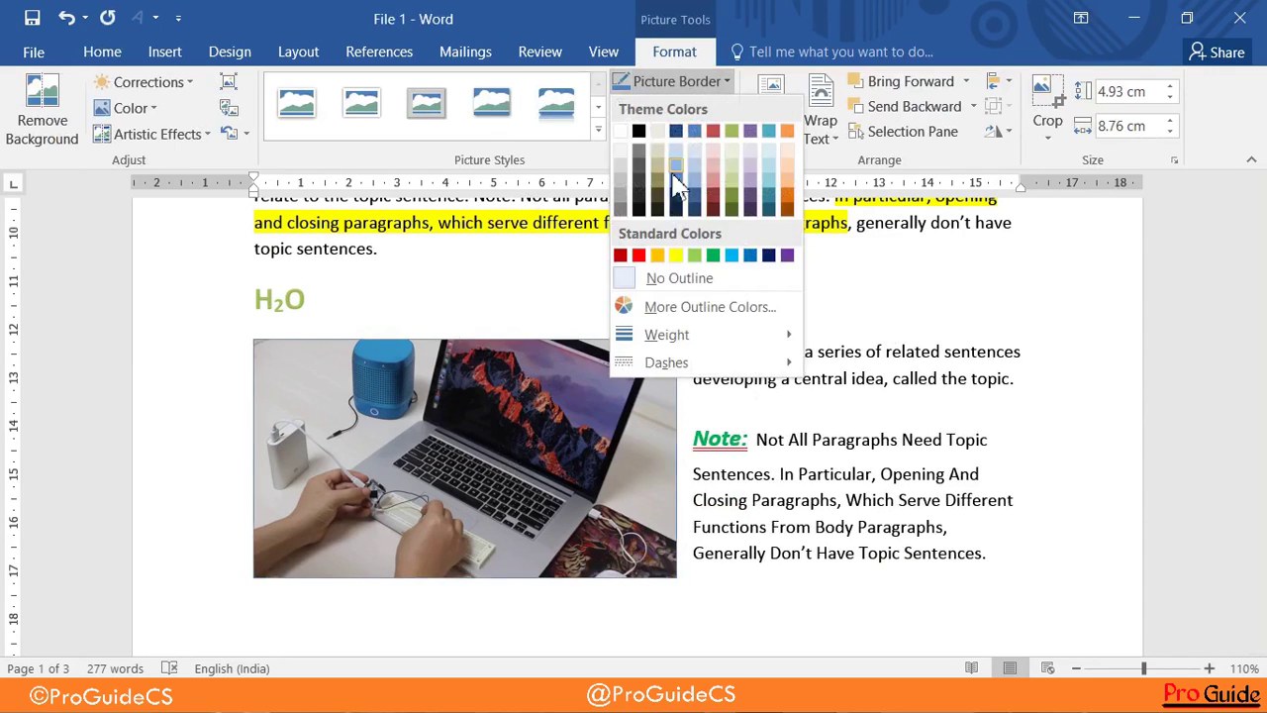
click(638, 131)
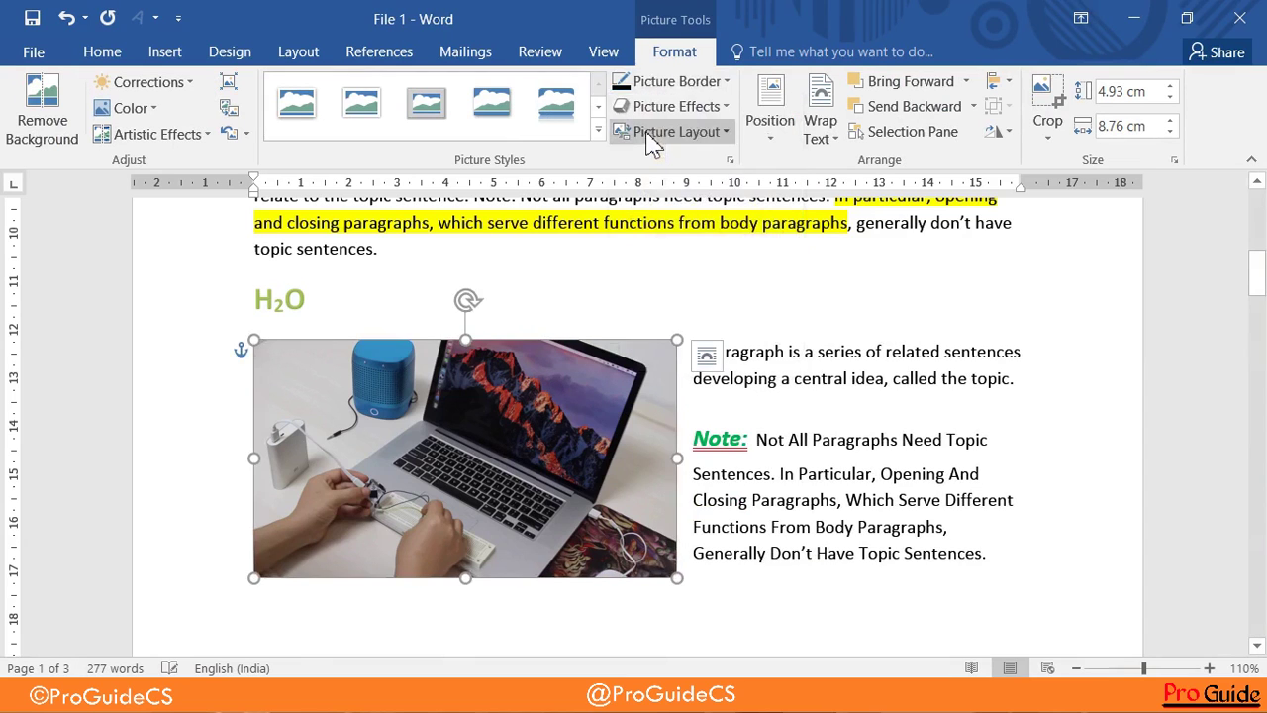
click(692, 87)
mouse_move(666, 335)
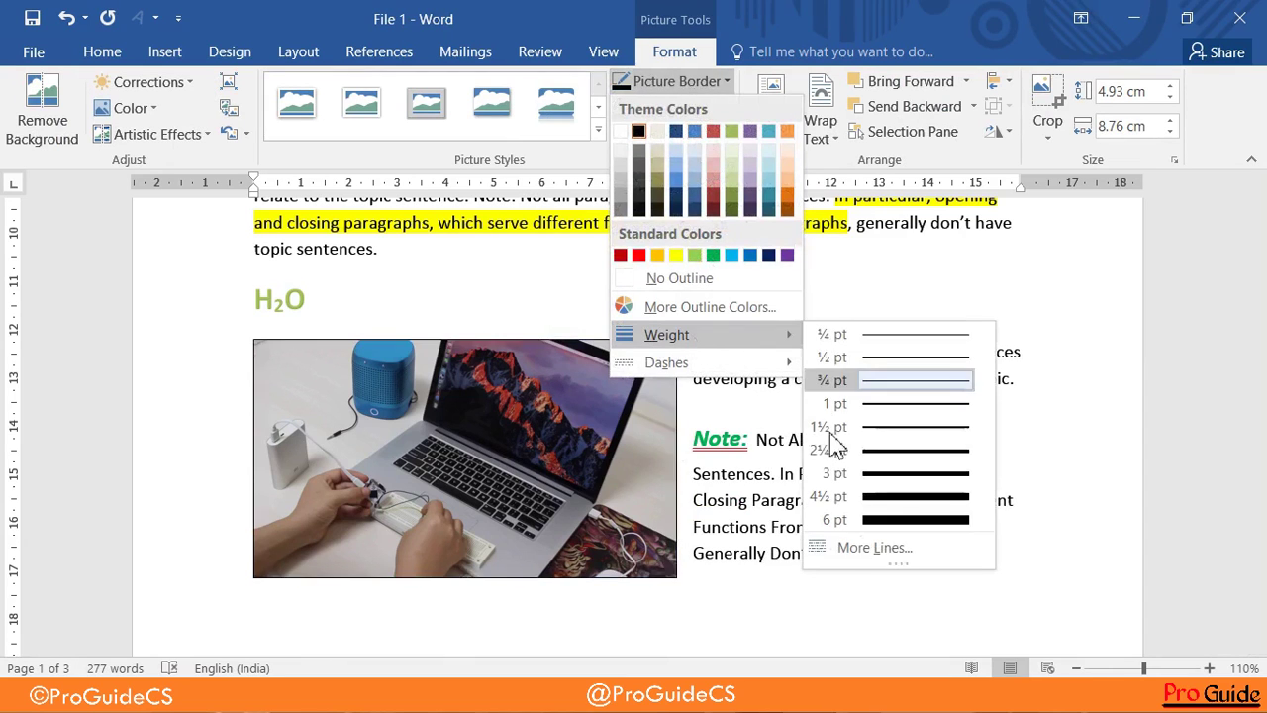
click(861, 451)
click(1008, 324)
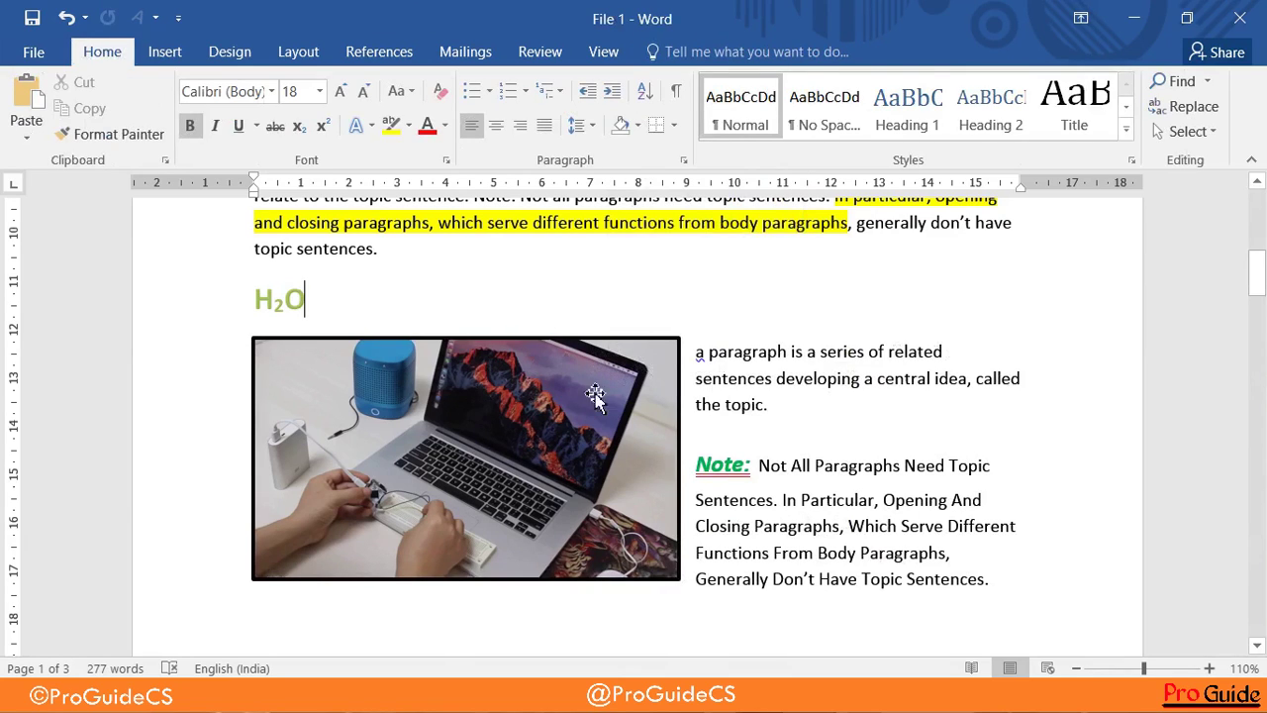
click(772, 384)
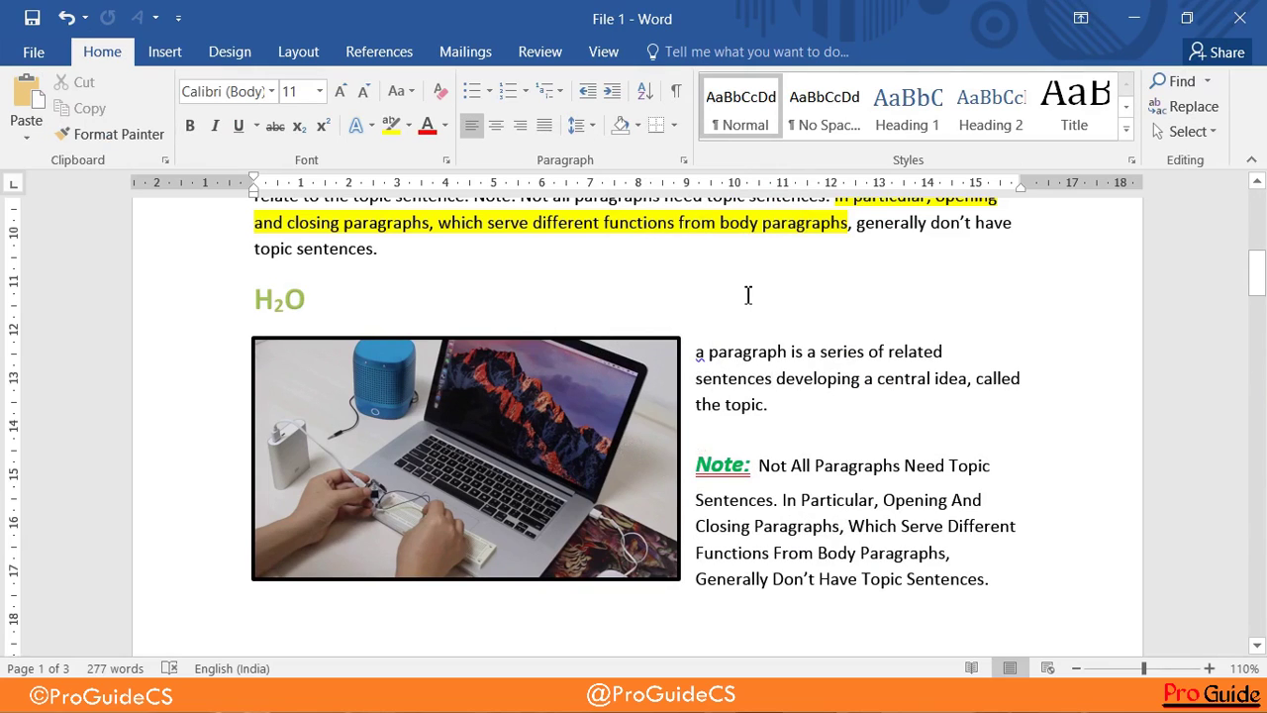
Scroll to blank page 3 and place the insertion point at its top, with Insert tab showing
scroll(929, 438, down, 2)
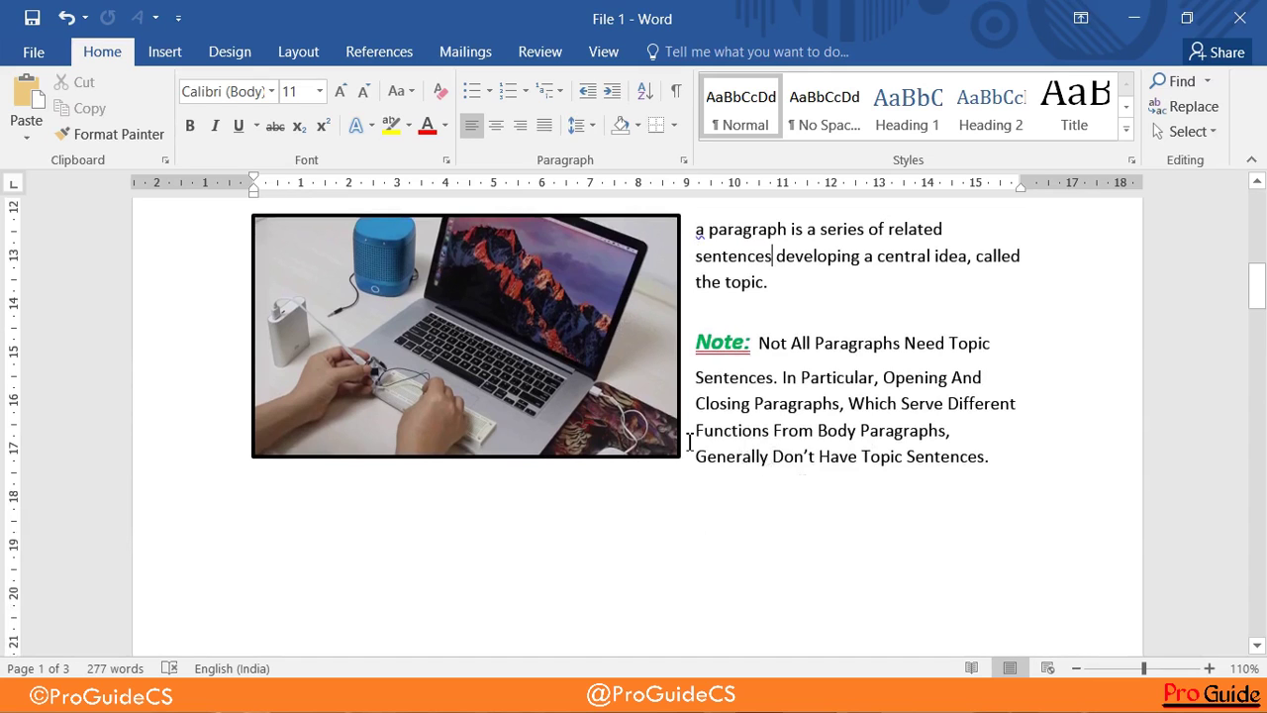
scroll(857, 486, down, 5)
scroll(690, 551, down, 5)
scroll(580, 537, down, 6)
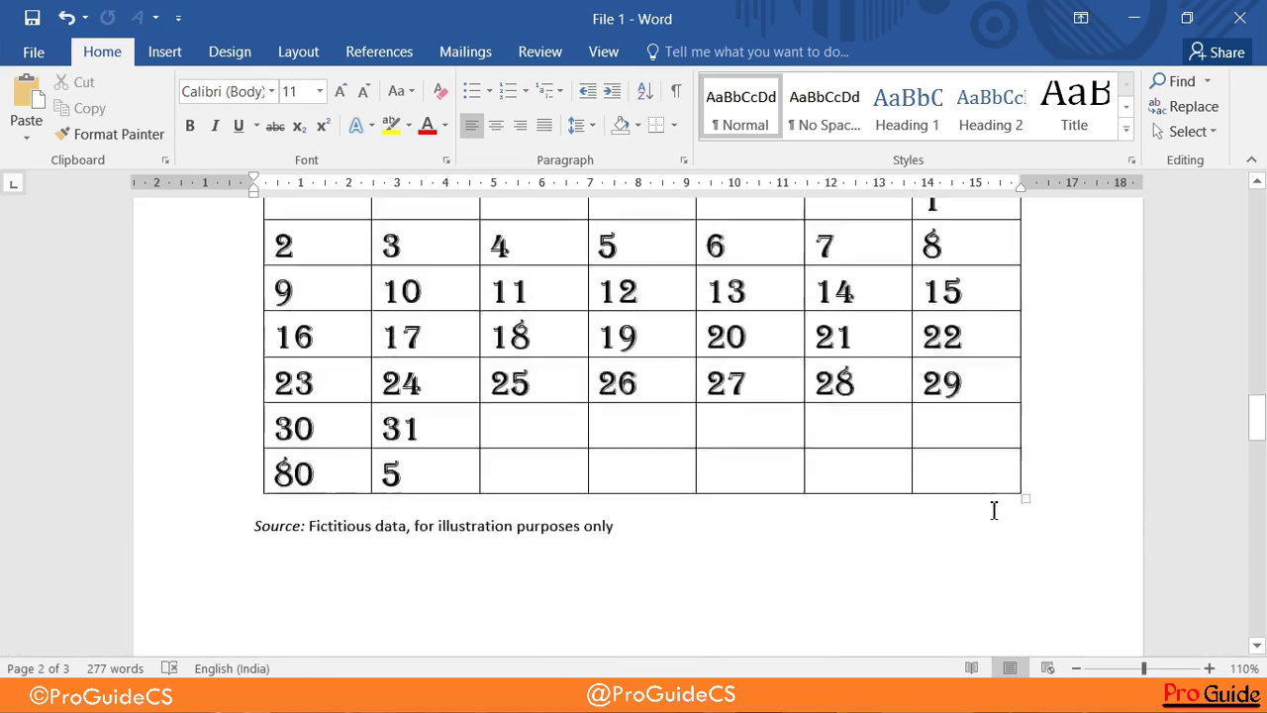
scroll(993, 509, down, 4)
mouse_move(1257, 443)
mouse_down()
mouse_move(1257, 525)
mouse_move(1255, 483)
mouse_up()
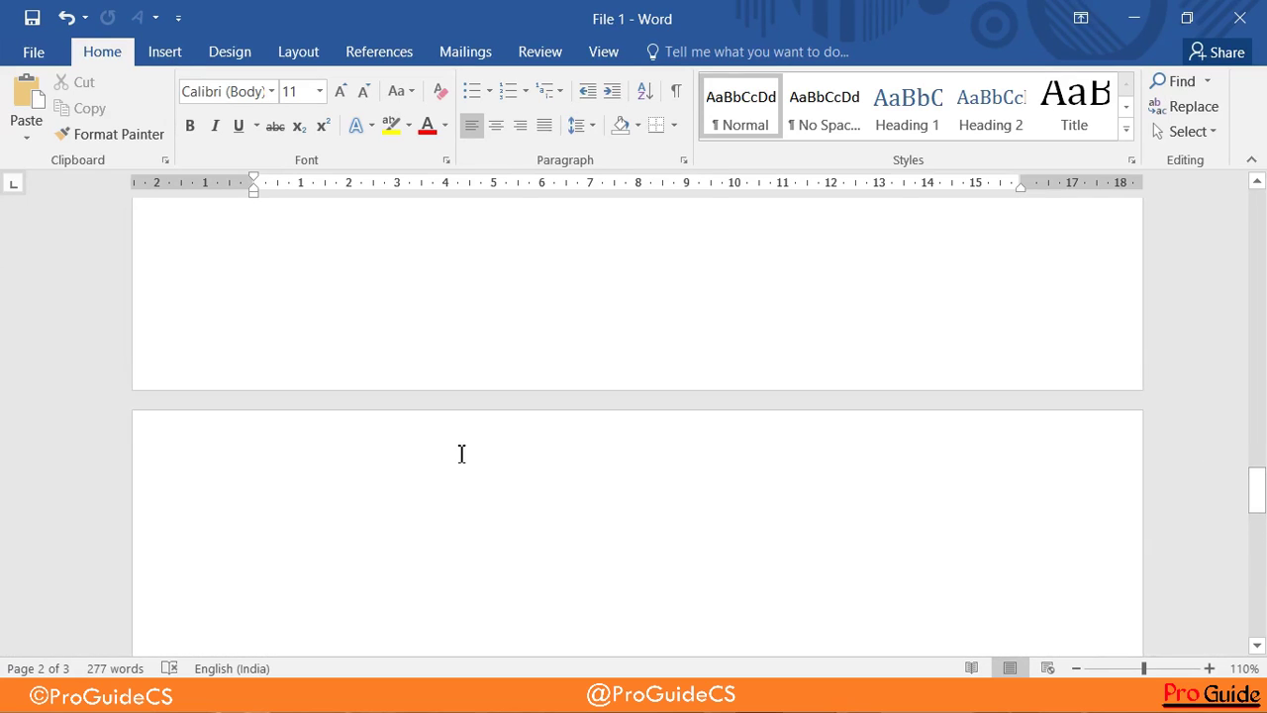
click(423, 453)
click(163, 54)
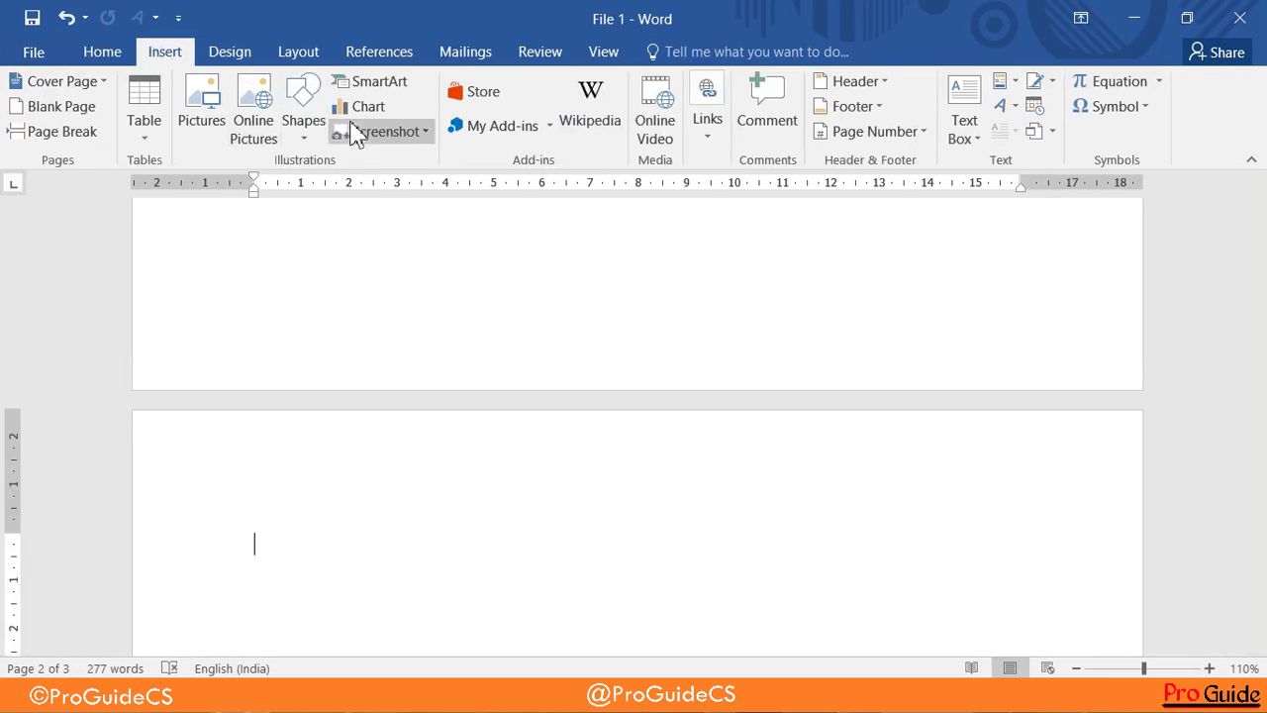
Draw a small blue circle with the Oval shape near the top left of page 3
click(296, 144)
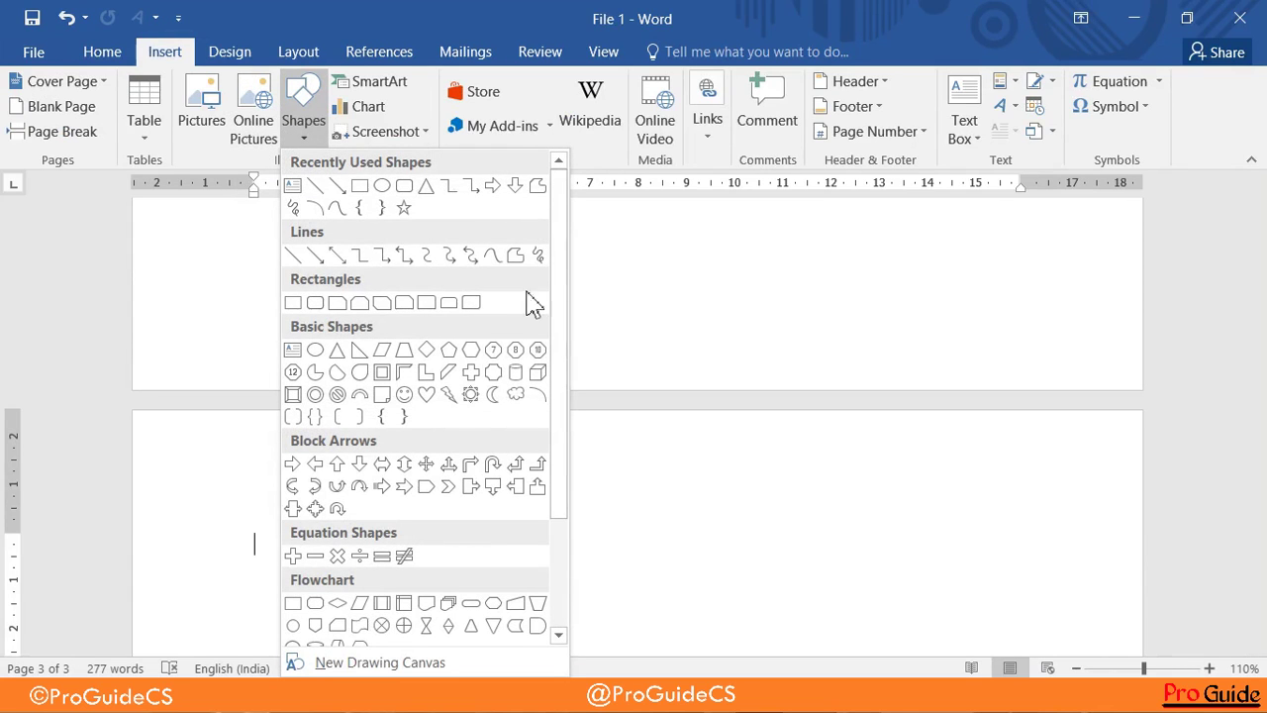
scroll(364, 487, down, 1)
scroll(364, 487, down, 1)
scroll(368, 487, down, 1)
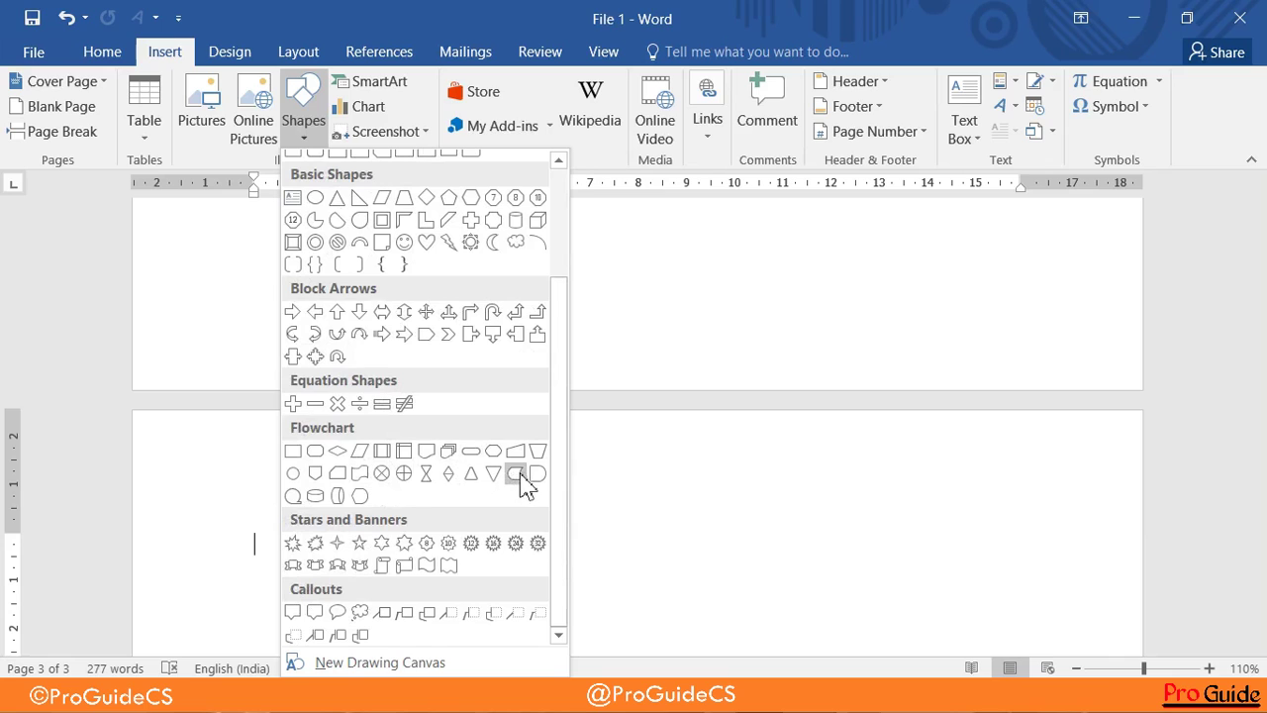
scroll(529, 475, up, 2)
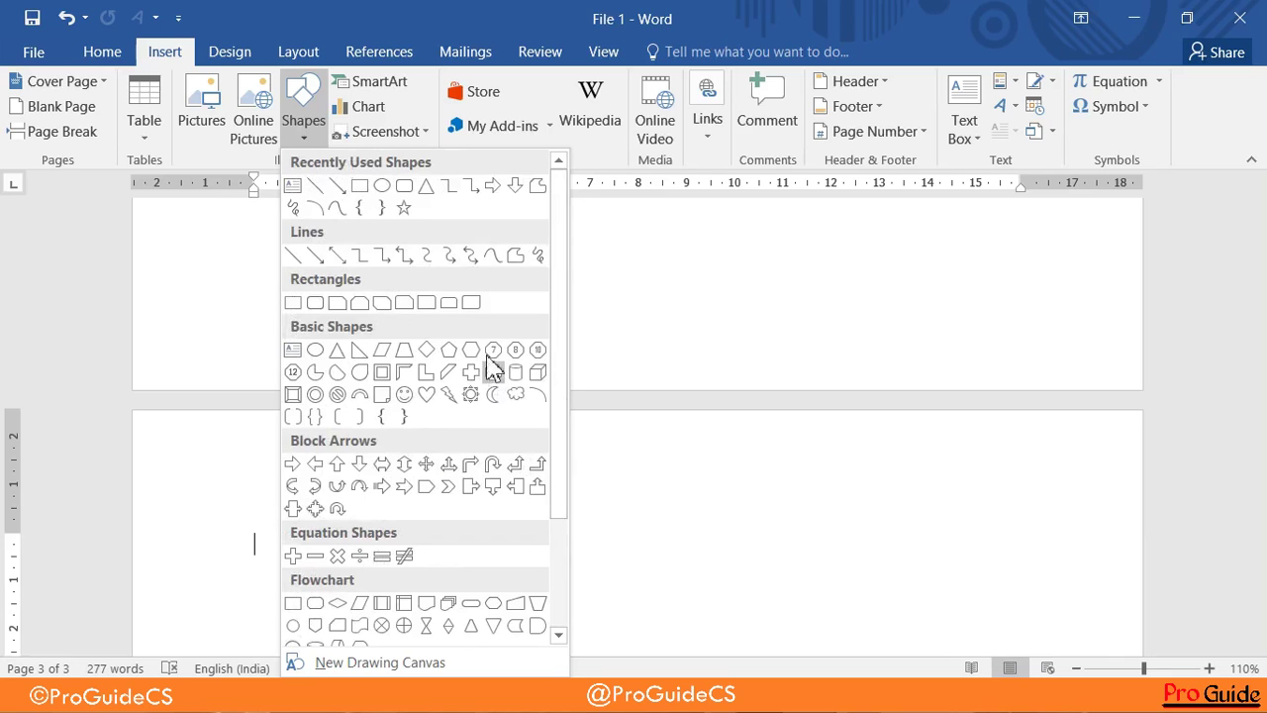
click(384, 195)
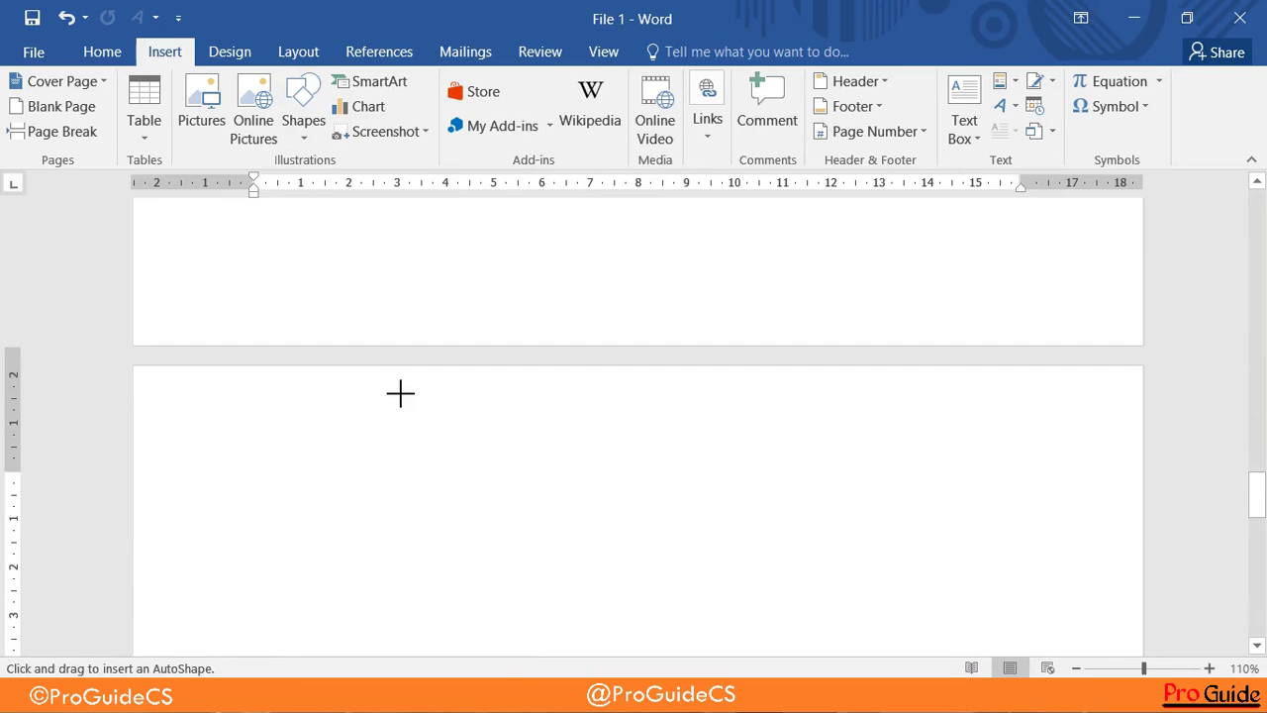
scroll(399, 396, down, 3)
mouse_move(253, 339)
mouse_down()
mouse_move(465, 530)
mouse_move(464, 508)
mouse_move(445, 511)
mouse_move(538, 527)
mouse_move(525, 445)
mouse_move(521, 460)
mouse_up()
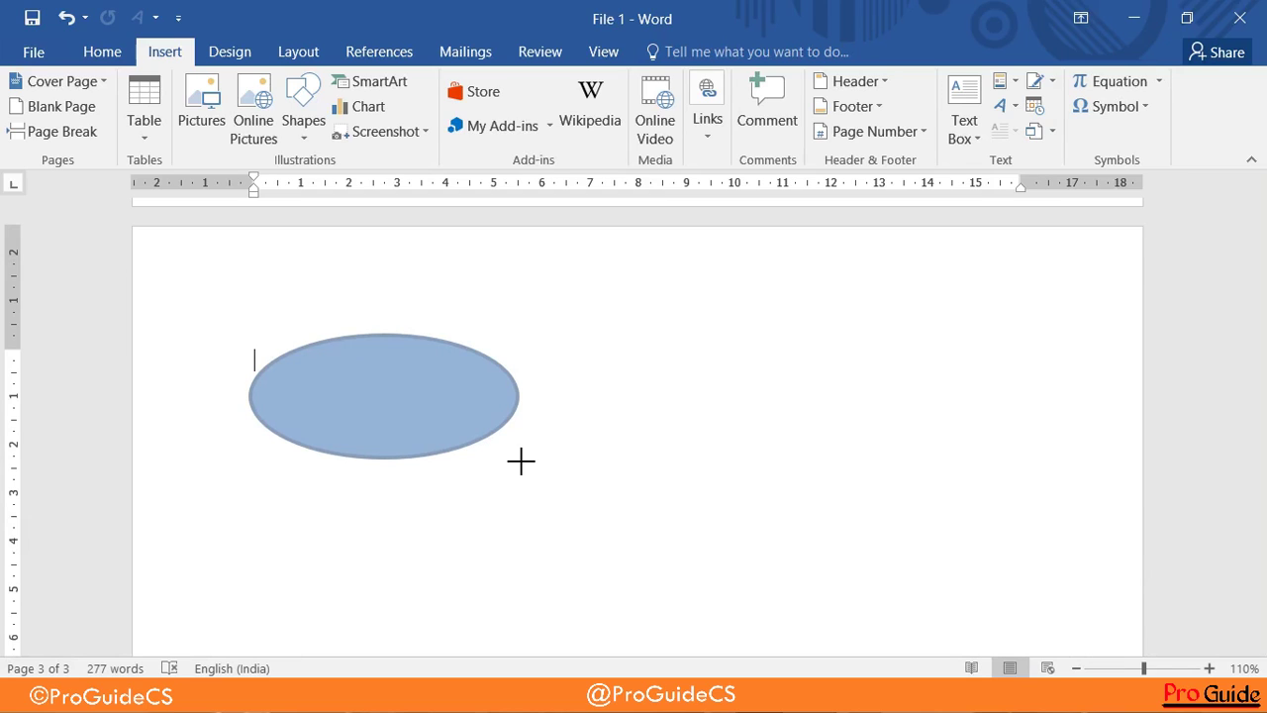
mouse_move(521, 460)
mouse_down()
mouse_move(322, 333)
mouse_move(517, 399)
mouse_move(769, 272)
mouse_move(817, 402)
mouse_move(771, 369)
mouse_move(436, 354)
mouse_move(416, 383)
mouse_move(608, 421)
mouse_move(362, 425)
mouse_move(497, 461)
mouse_move(371, 453)
mouse_up()
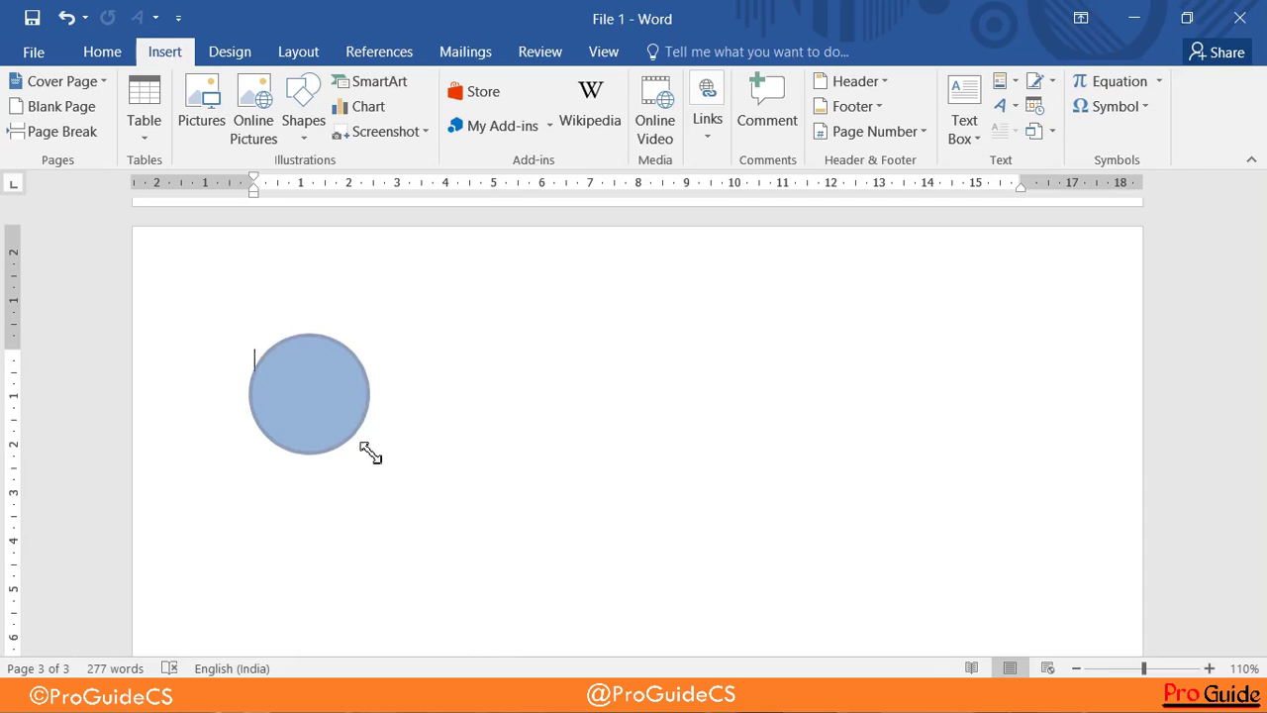
drag(371, 452, 370, 452)
click(505, 438)
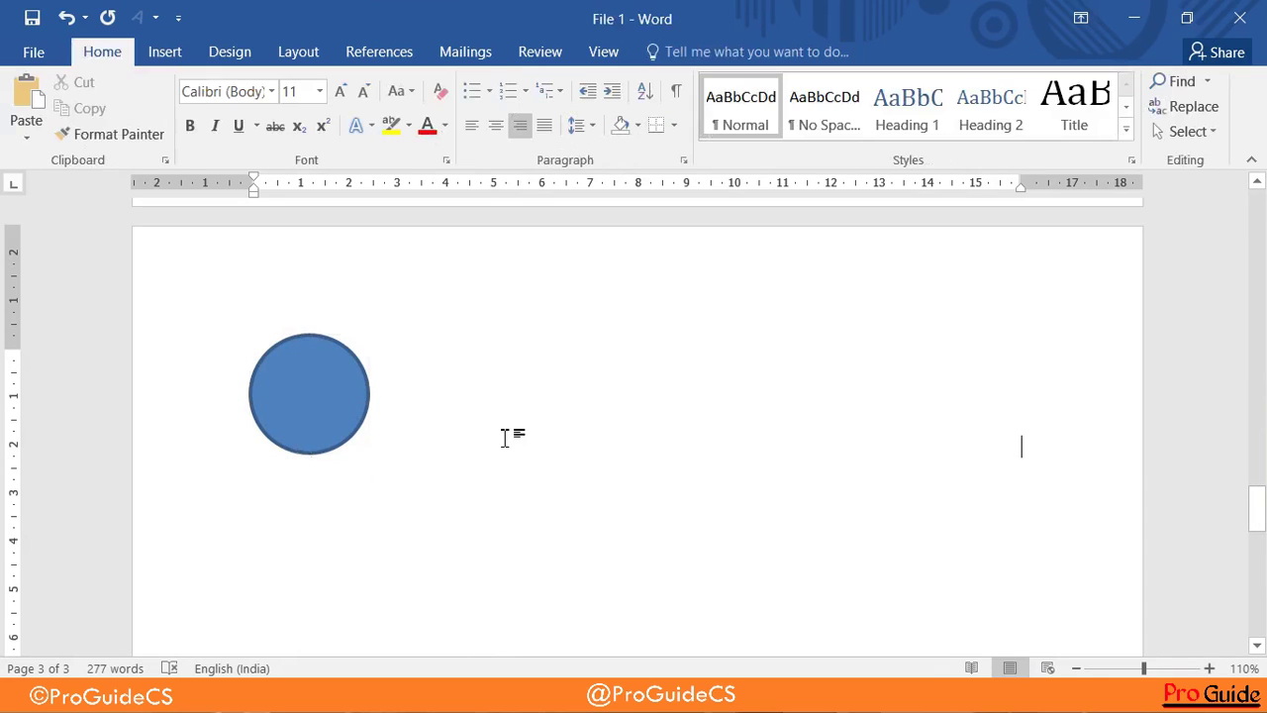
click(164, 52)
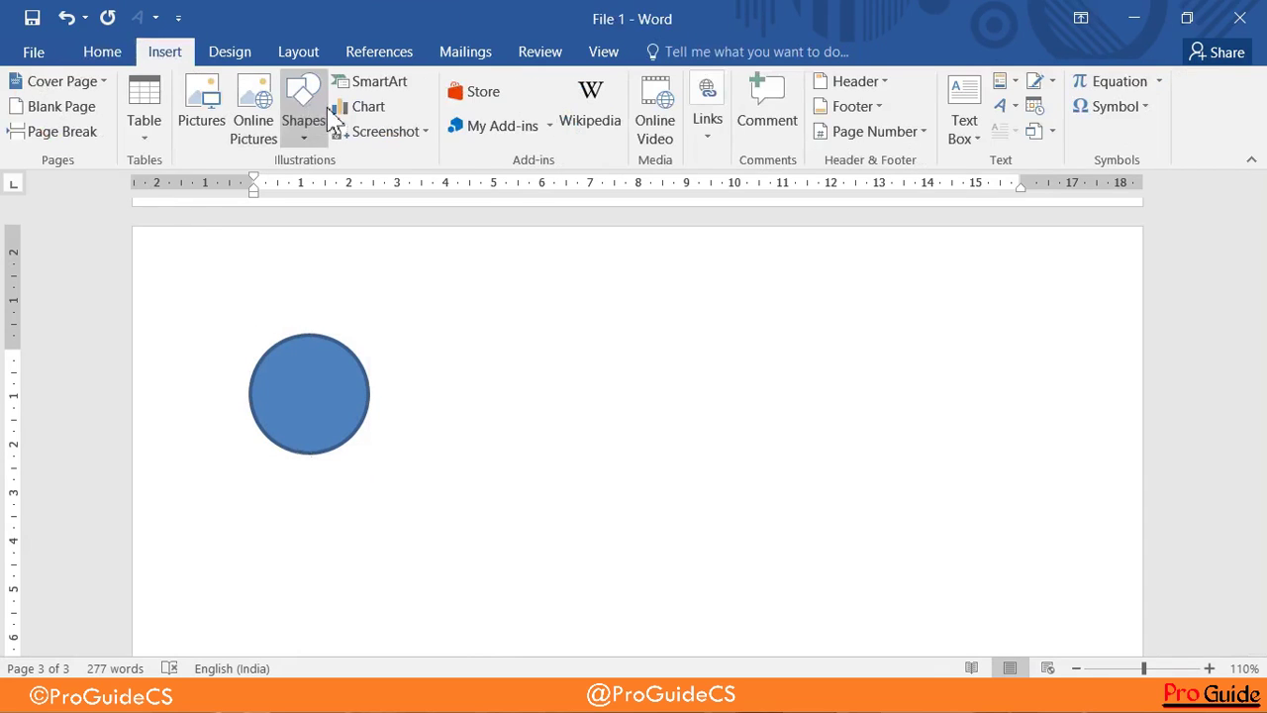
click(289, 134)
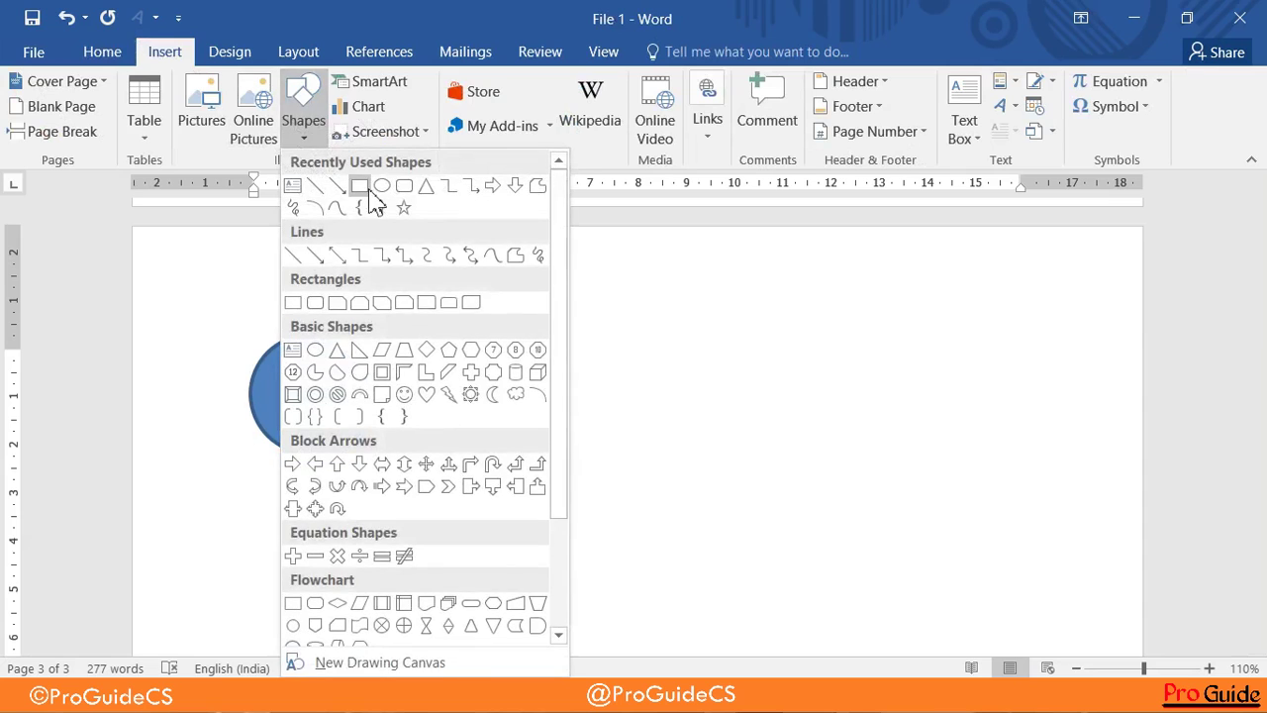
click(374, 202)
mouse_move(699, 439)
mouse_down()
mouse_move(588, 393)
mouse_move(664, 429)
mouse_move(778, 411)
mouse_up()
key(shift)
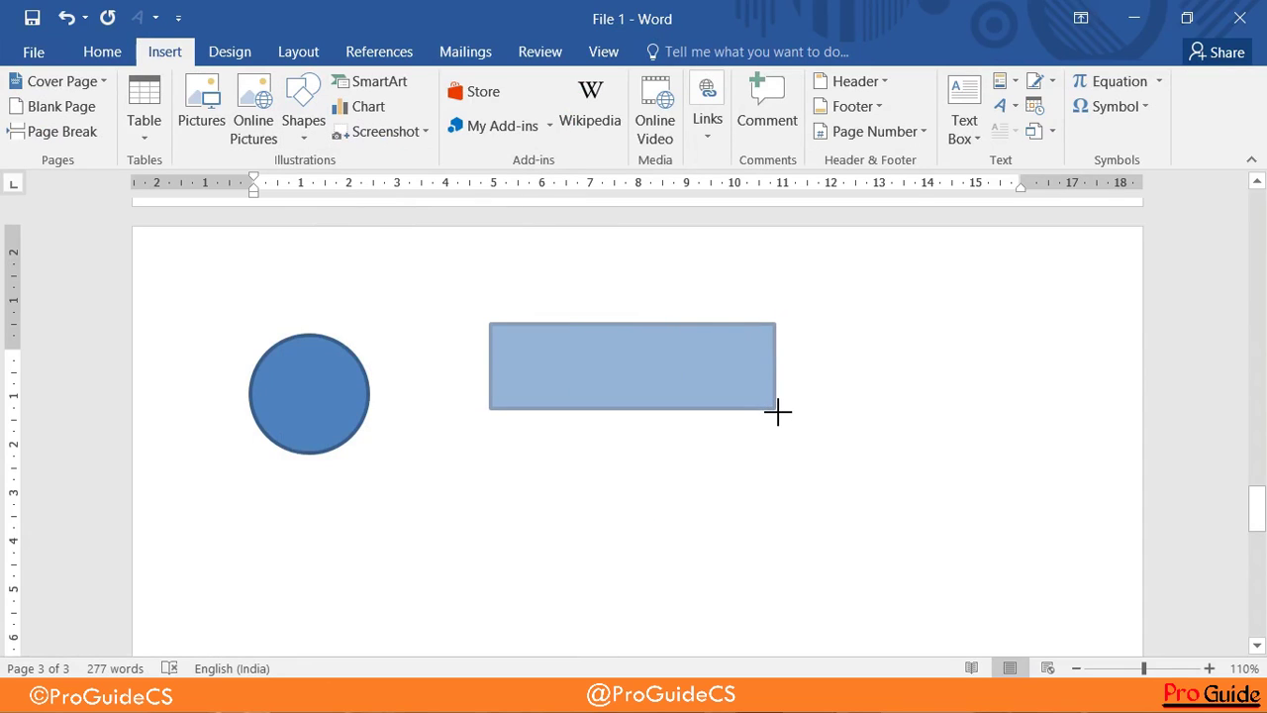
key(shift)
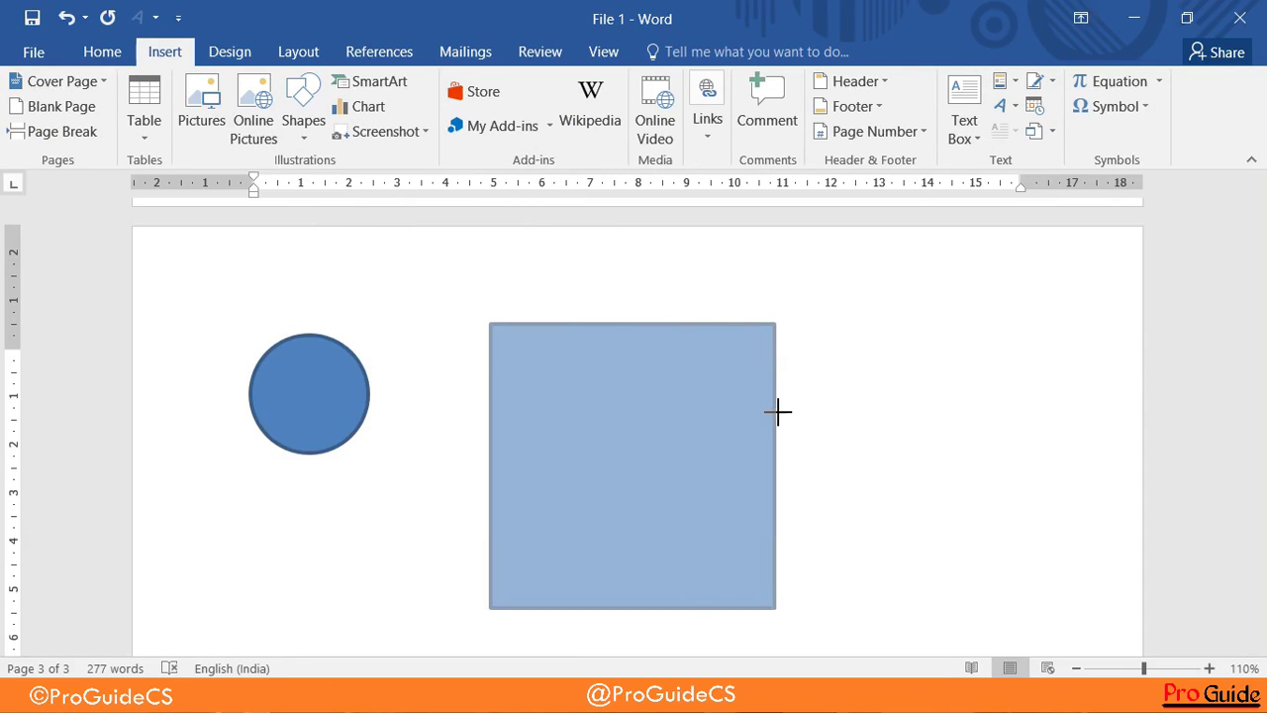
mouse_move(778, 411)
mouse_down()
mouse_move(617, 396)
mouse_move(860, 452)
mouse_move(625, 400)
mouse_move(651, 412)
mouse_move(608, 373)
mouse_up()
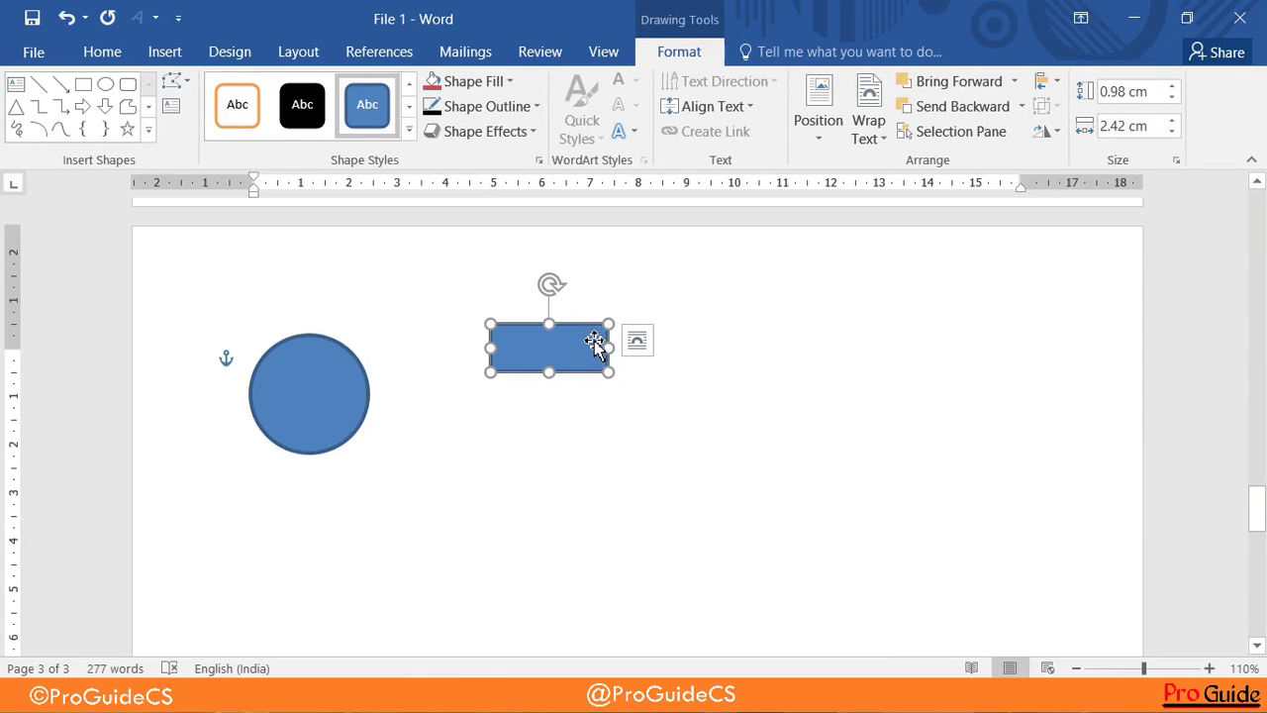
key(Delete)
Draw a Rounded Rectangle square to the right of the circle
click(168, 55)
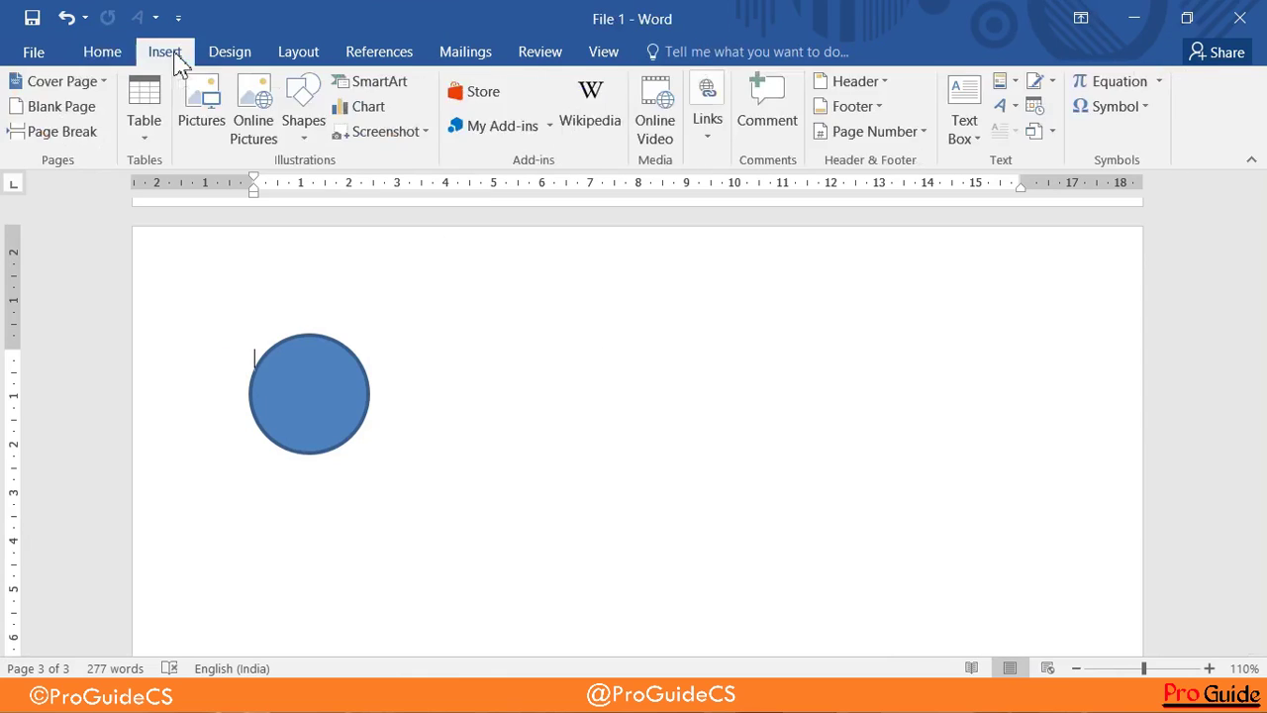
click(304, 121)
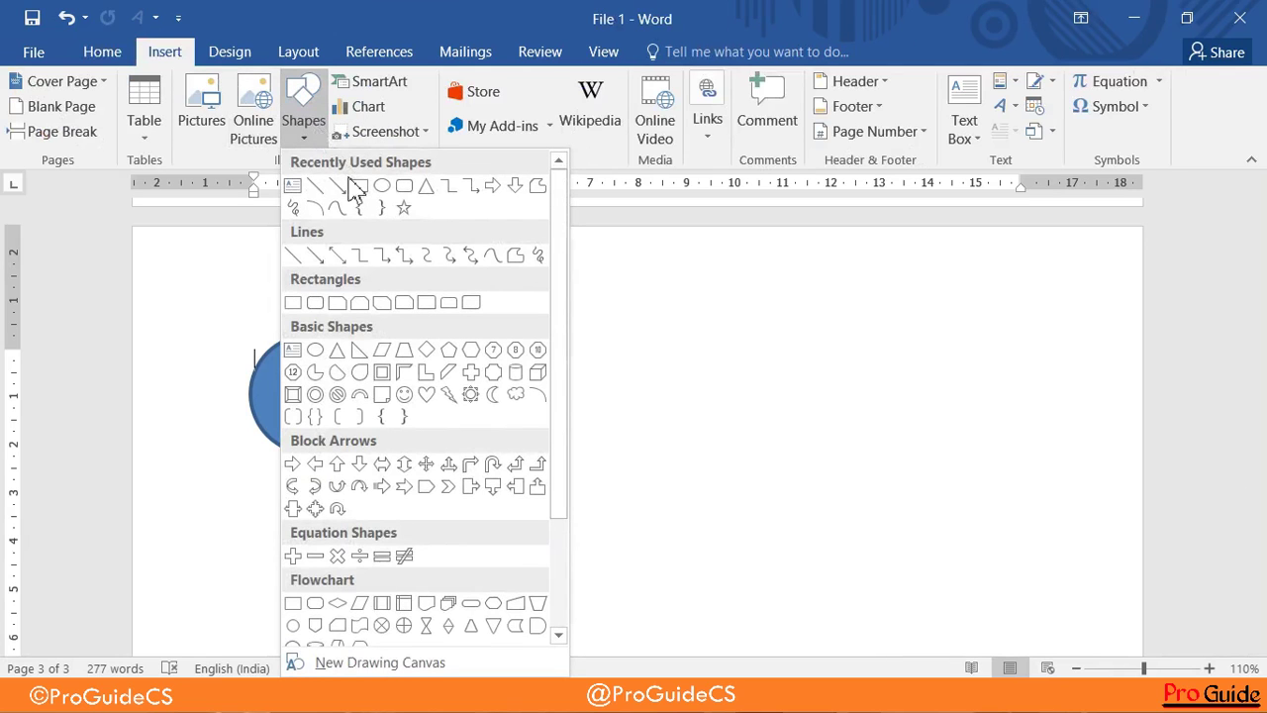
click(382, 186)
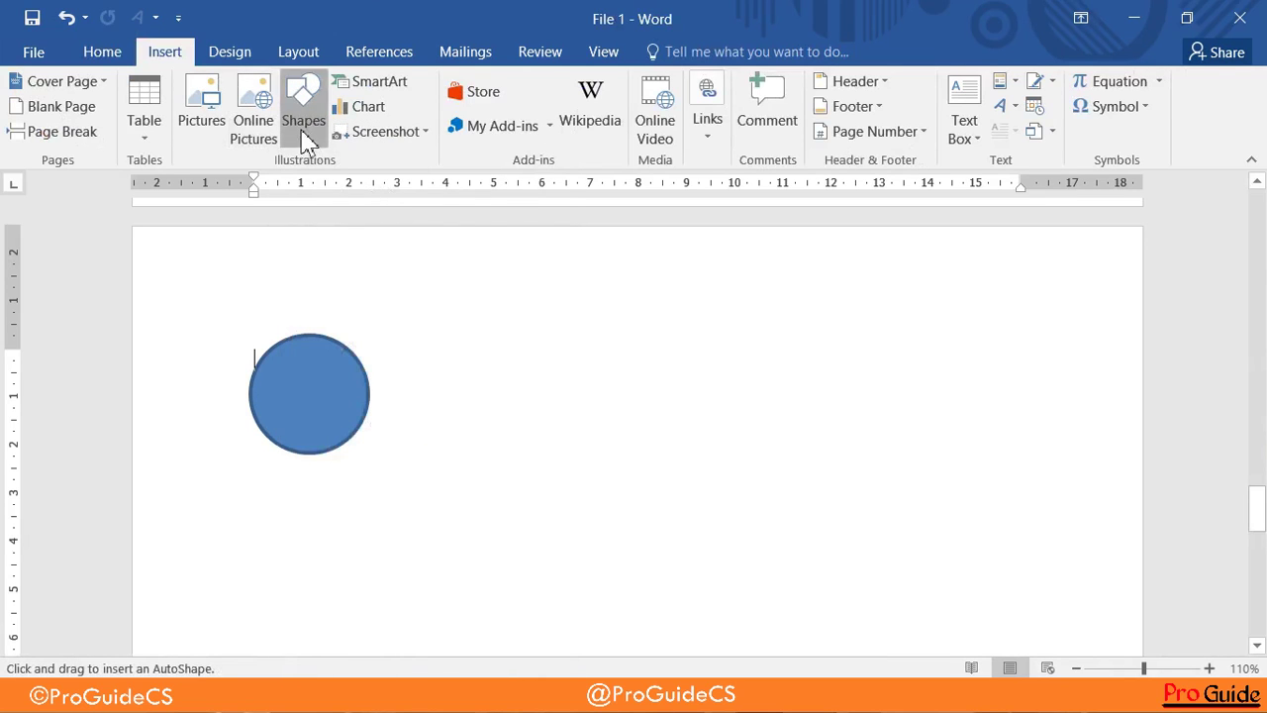
click(307, 142)
click(408, 190)
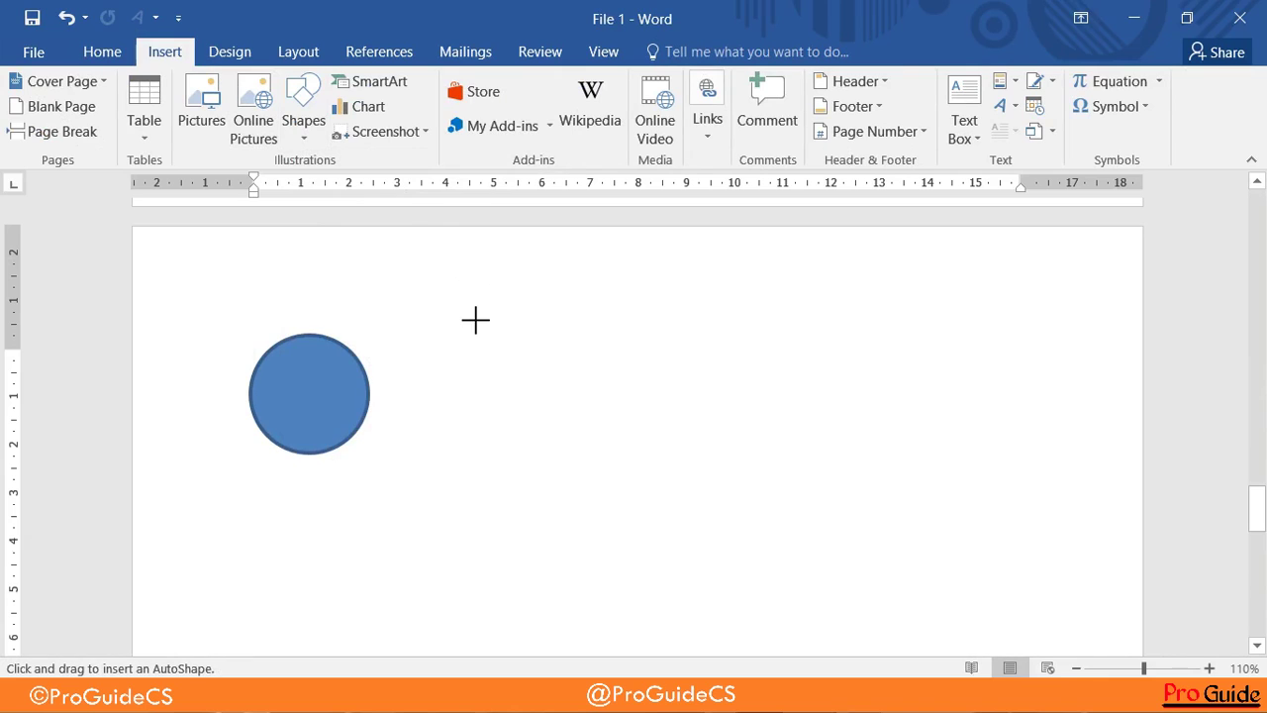
drag(473, 318, 653, 354)
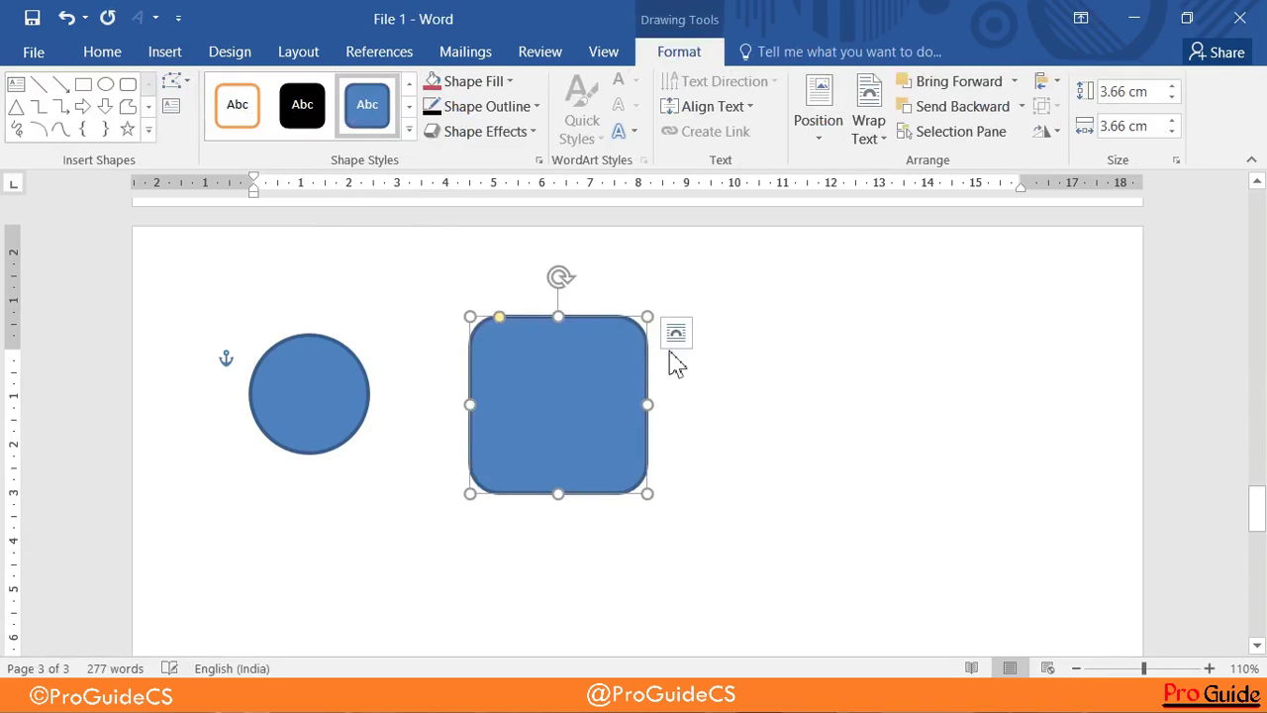
click(684, 351)
Draw a Flowchart: Delay D-shape to the right of the rounded square
click(176, 54)
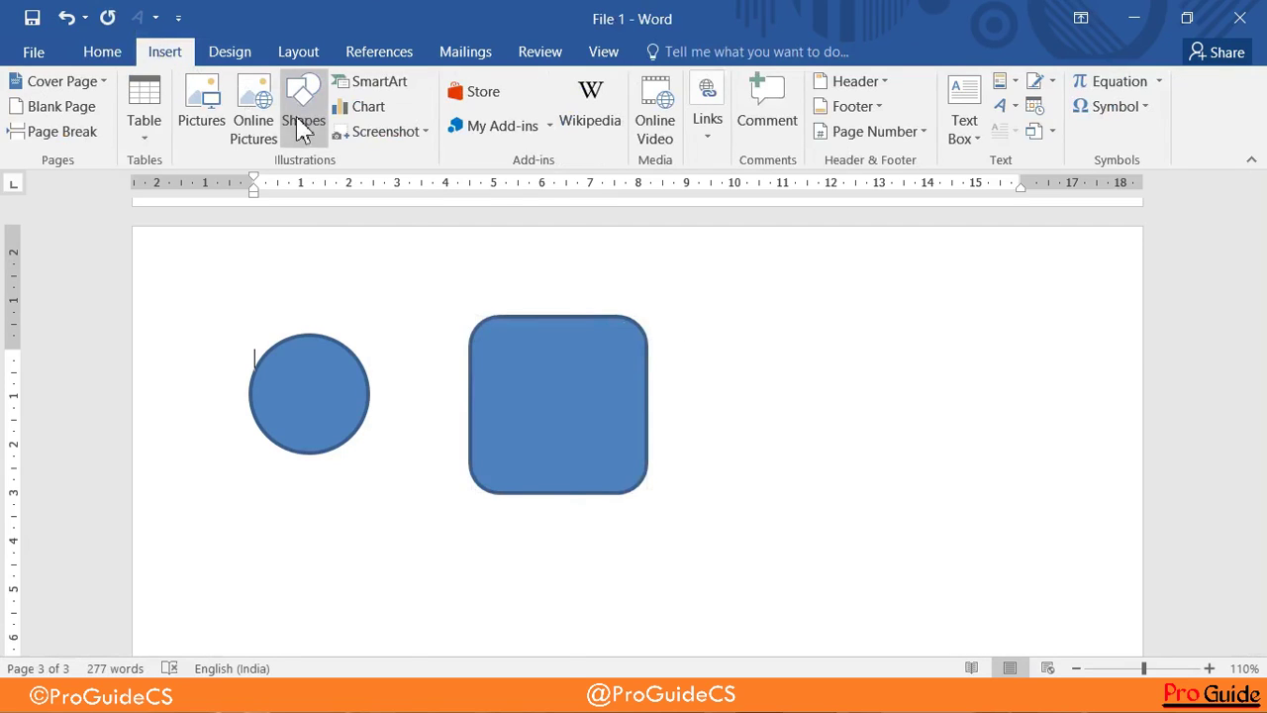
click(302, 124)
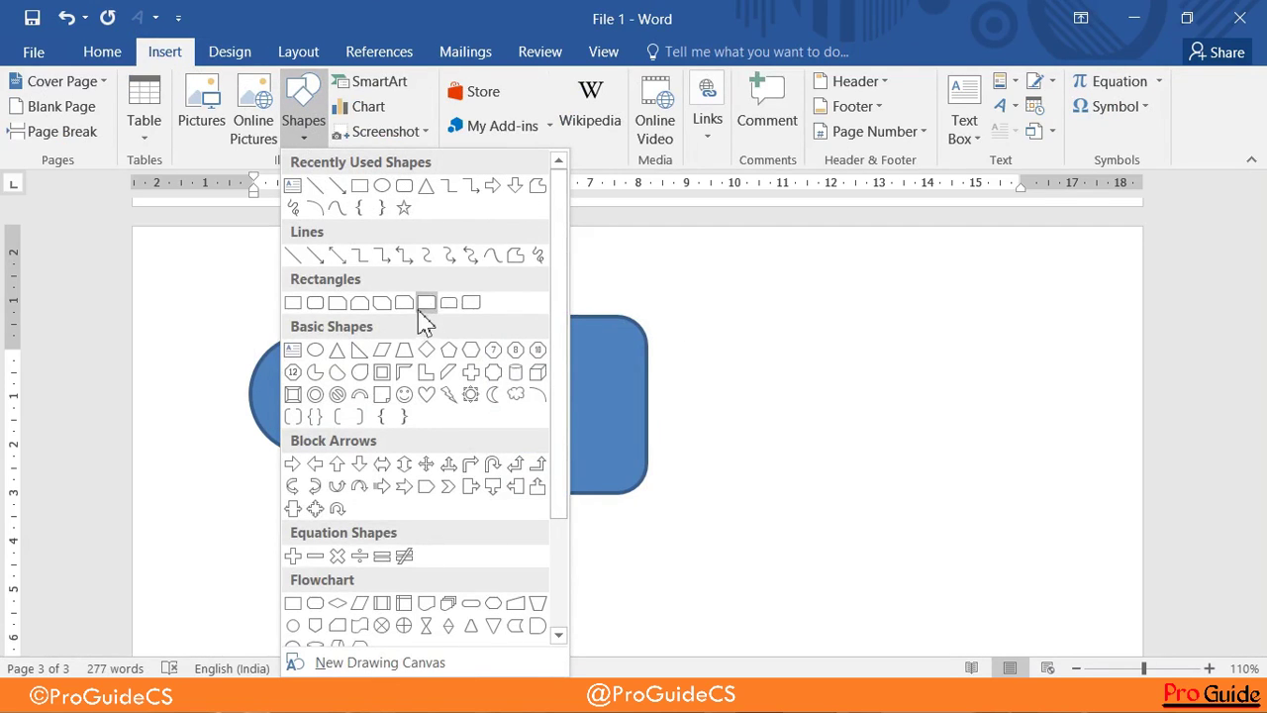
scroll(424, 327, down, 5)
scroll(423, 356, down, 1)
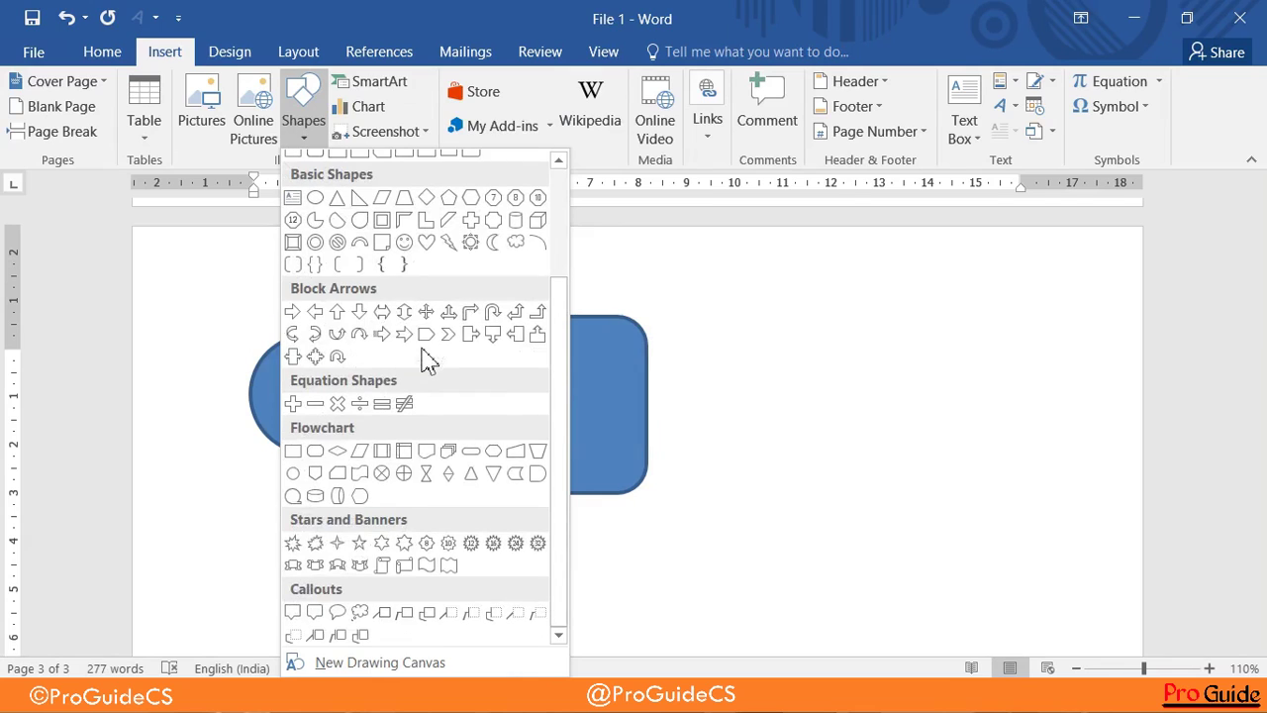
click(538, 474)
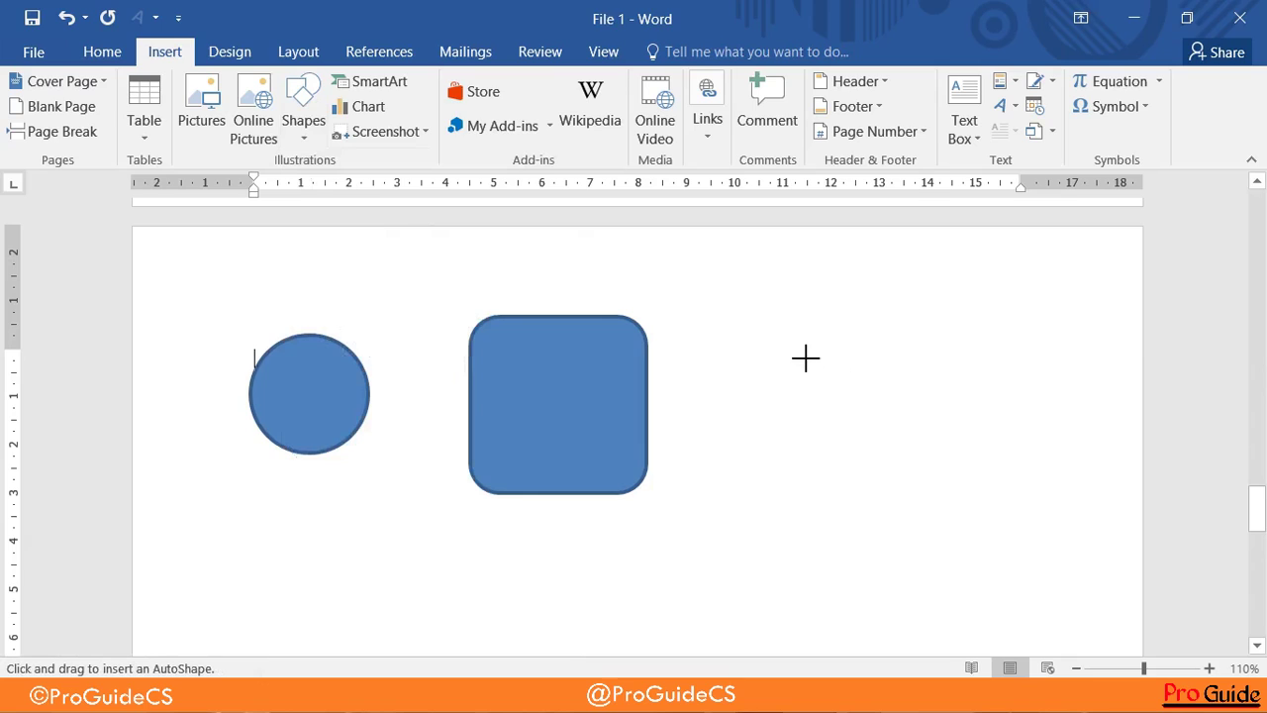
drag(744, 330, 994, 466)
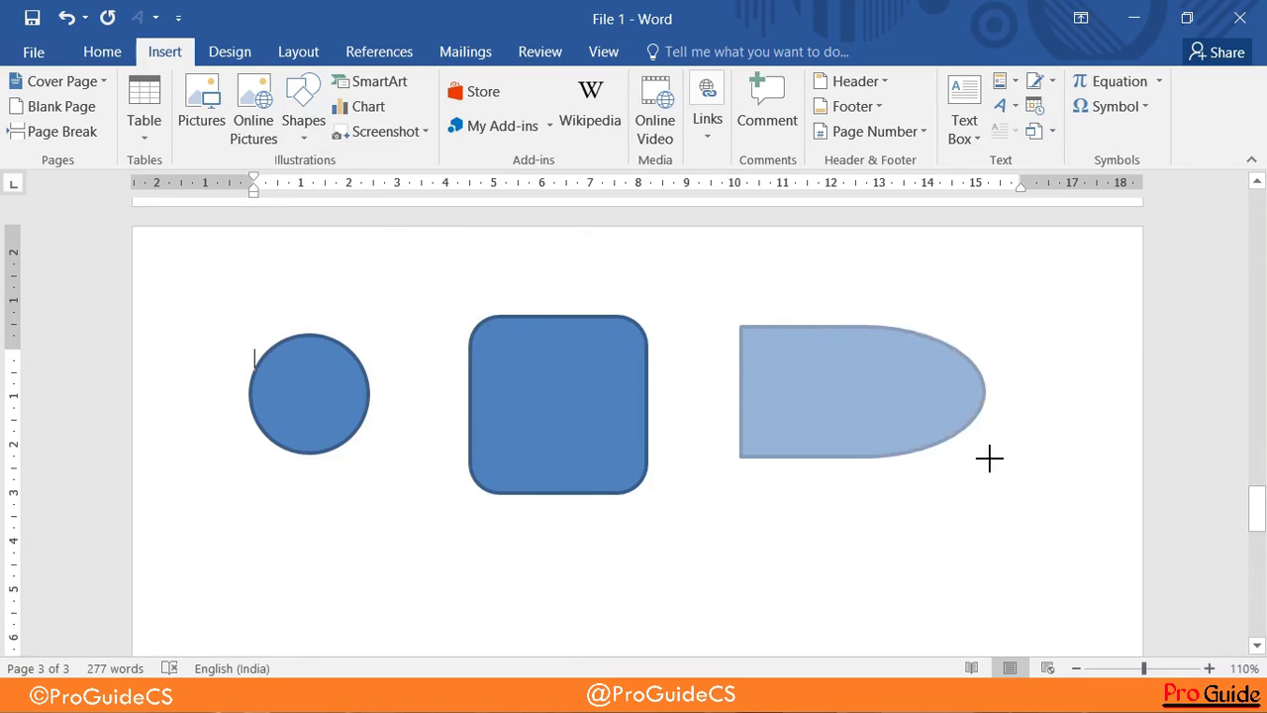
mouse_move(994, 466)
mouse_down()
mouse_move(1084, 452)
mouse_move(960, 430)
mouse_up()
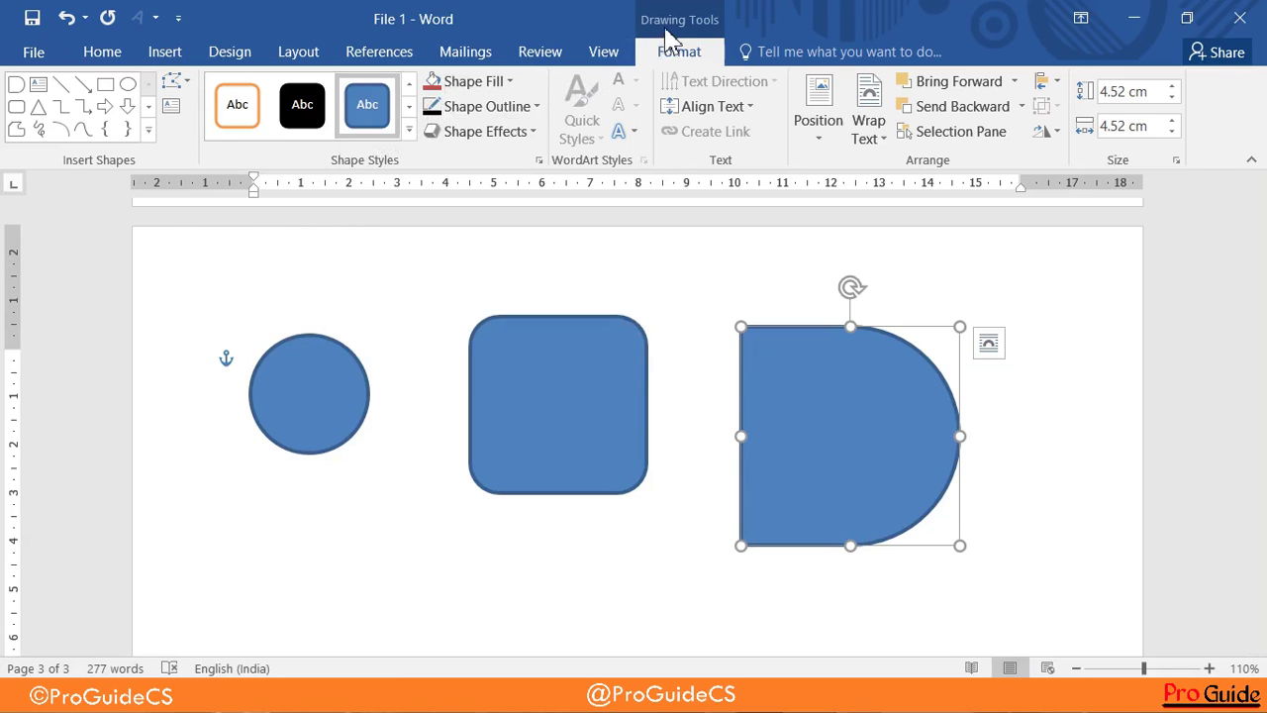
click(163, 53)
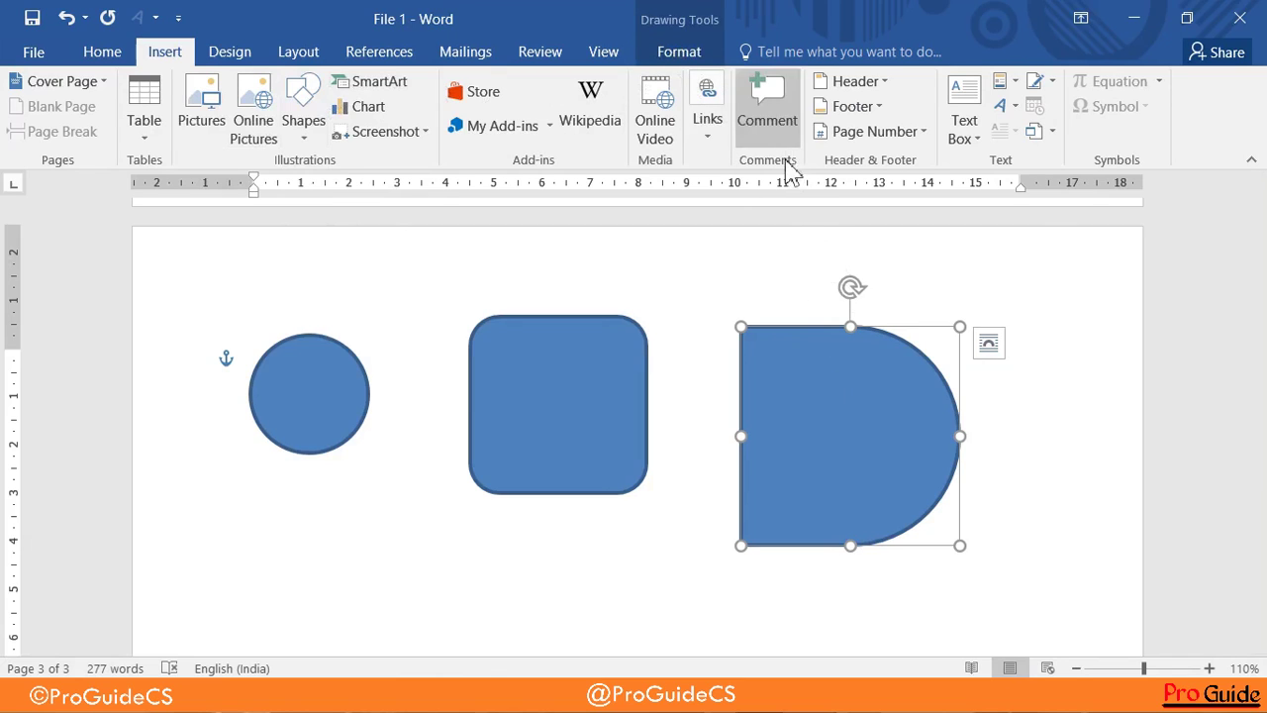
click(1075, 416)
click(894, 438)
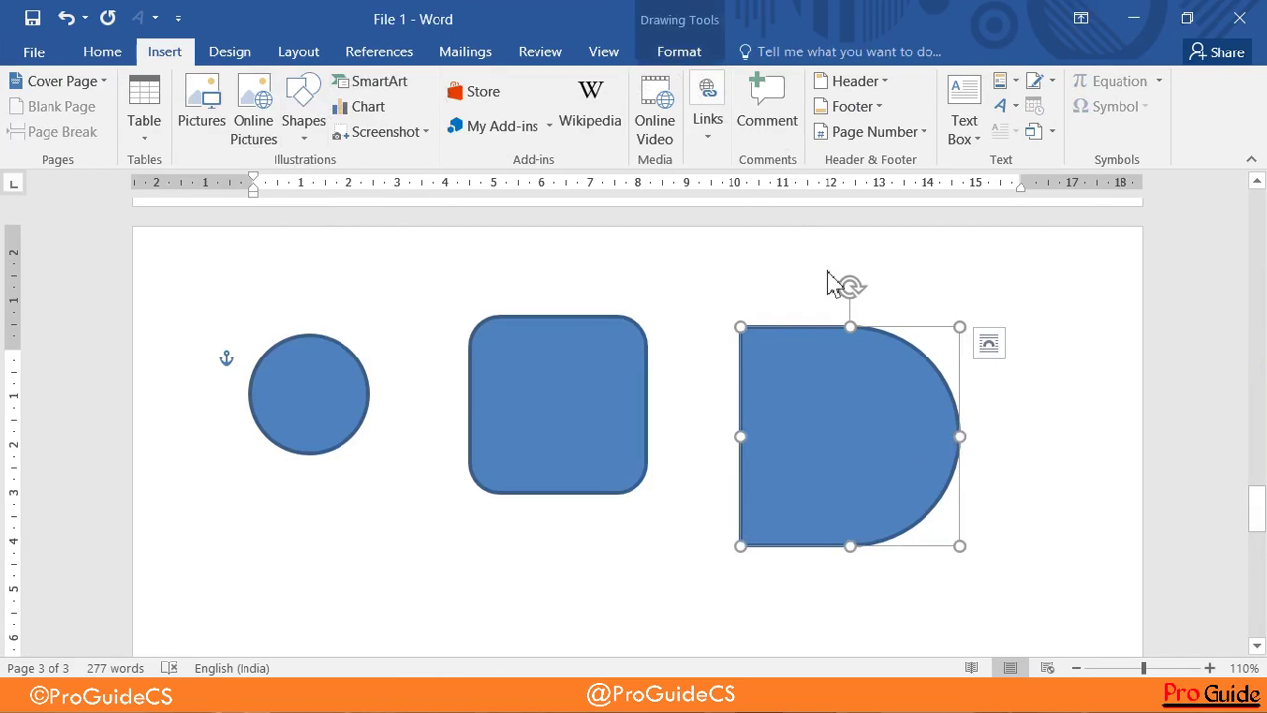
click(681, 54)
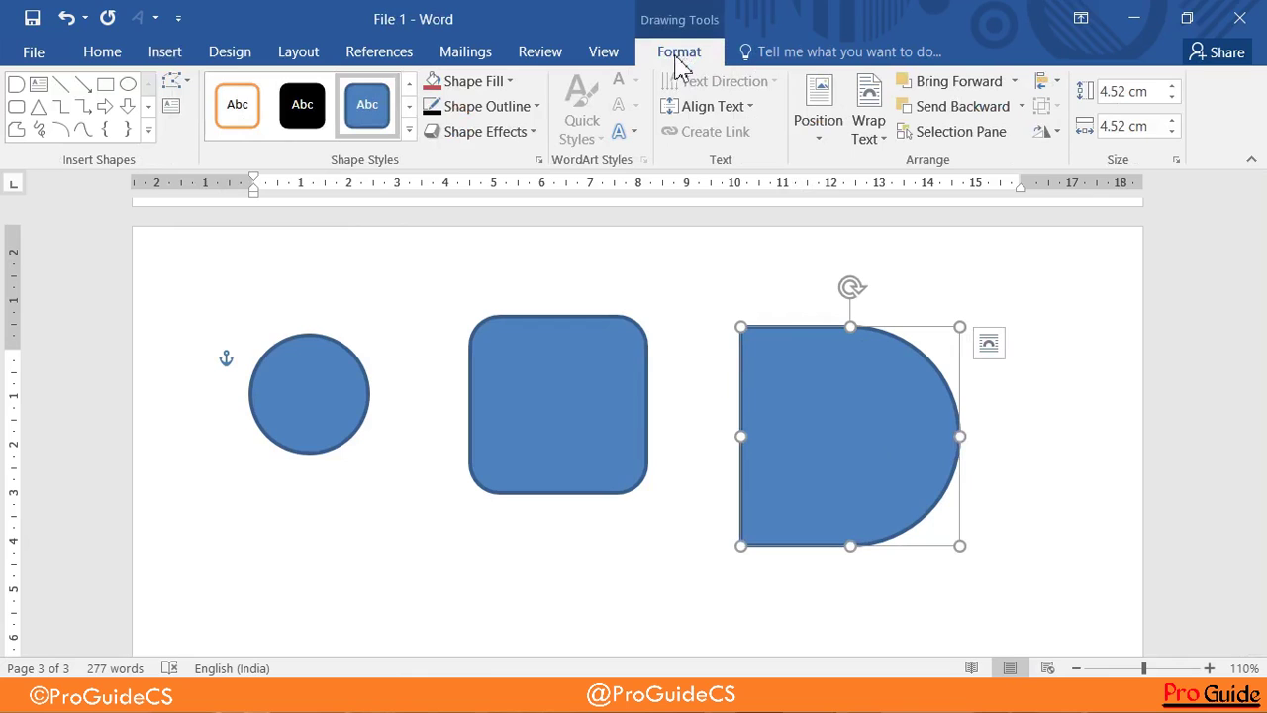
click(287, 408)
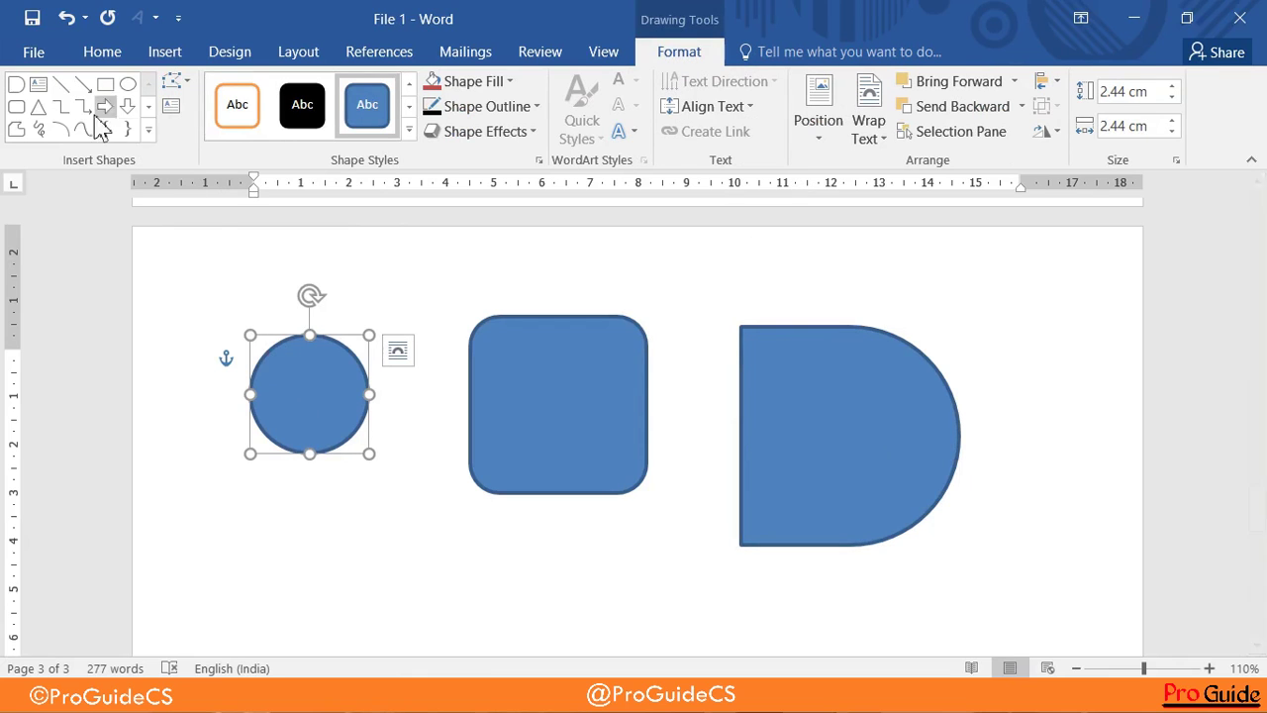
click(148, 129)
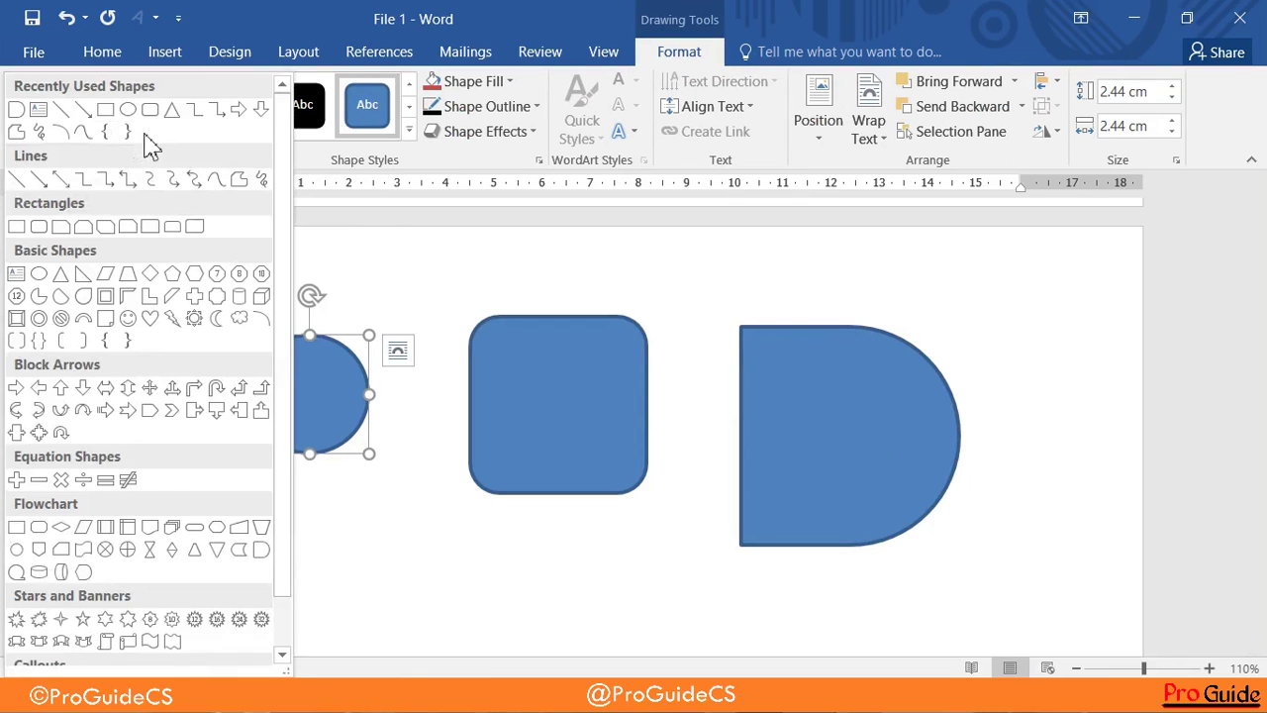
click(514, 271)
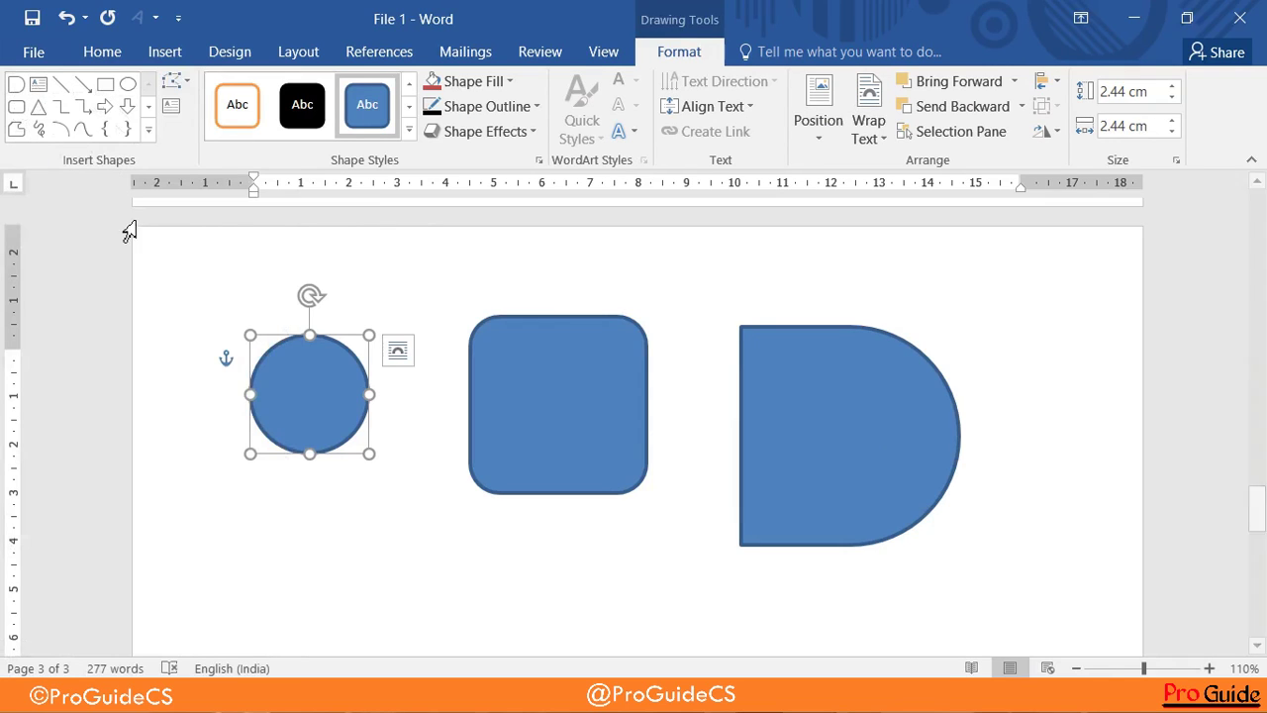
click(106, 86)
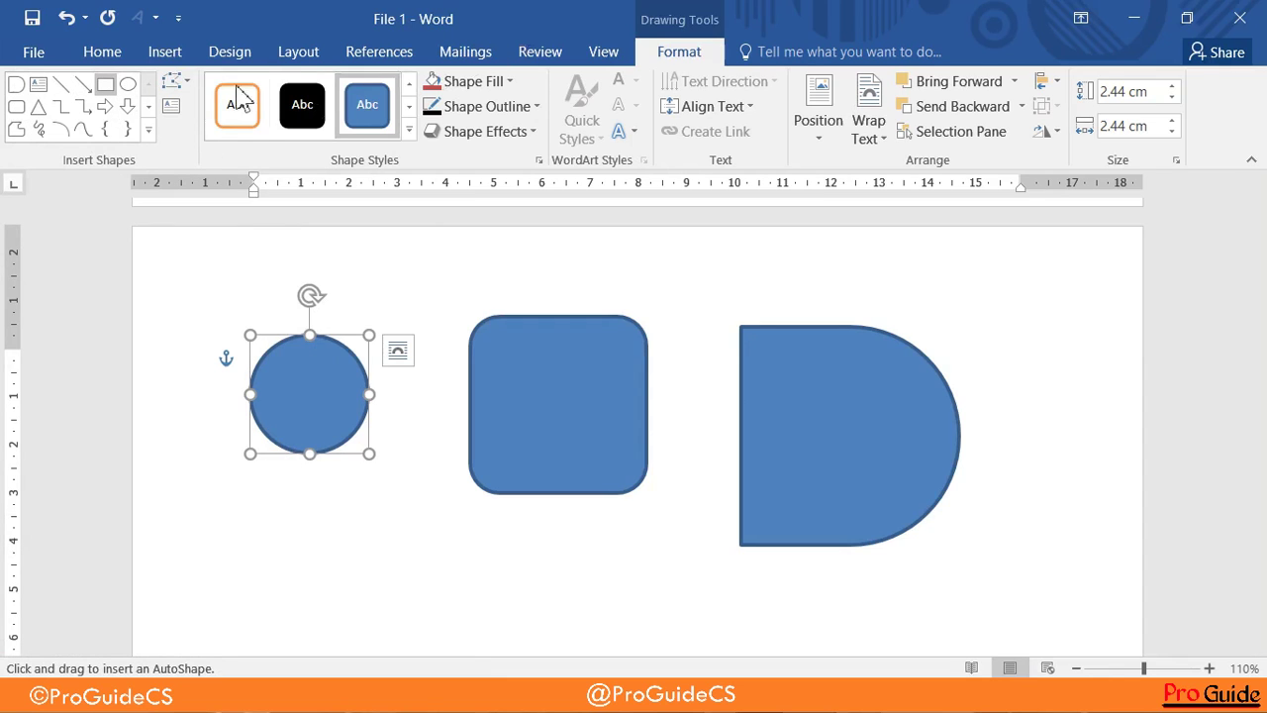
click(165, 52)
click(677, 55)
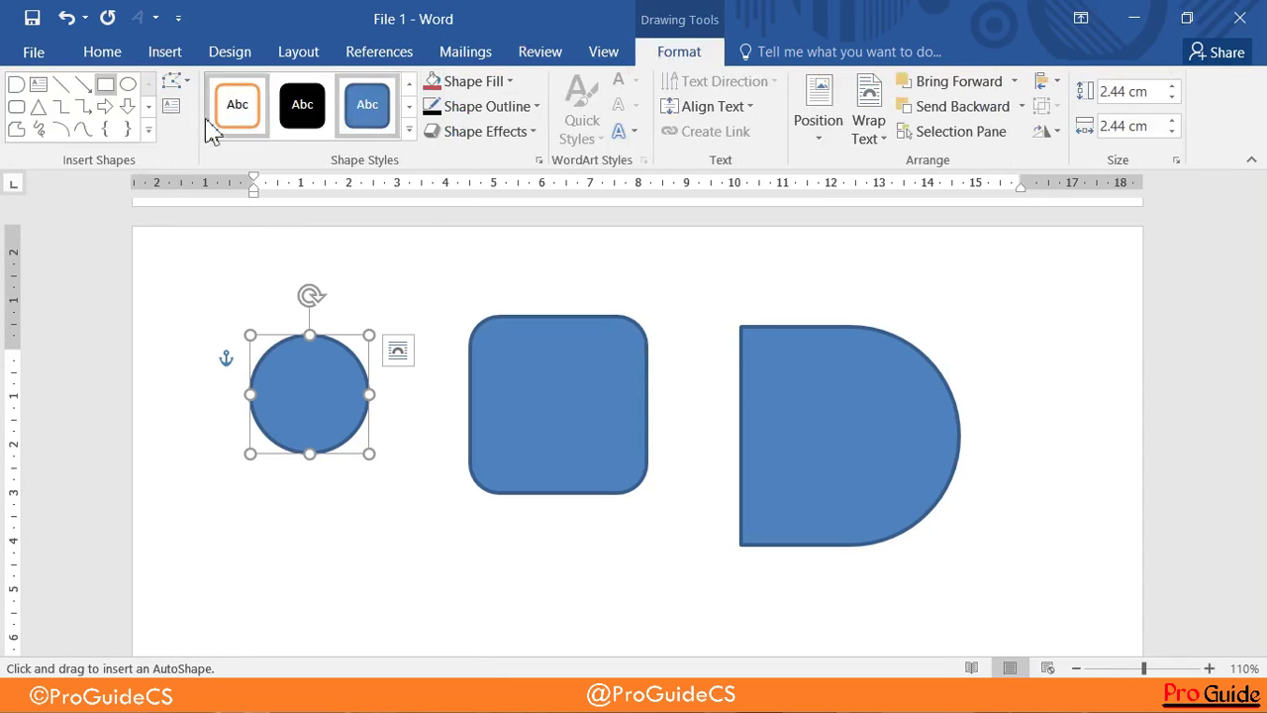
click(16, 106)
mouse_move(235, 556)
mouse_down()
mouse_move(572, 650)
mouse_move(529, 585)
mouse_up()
Delete the rounded square and drag the D shape left next to the circle
key(Delete)
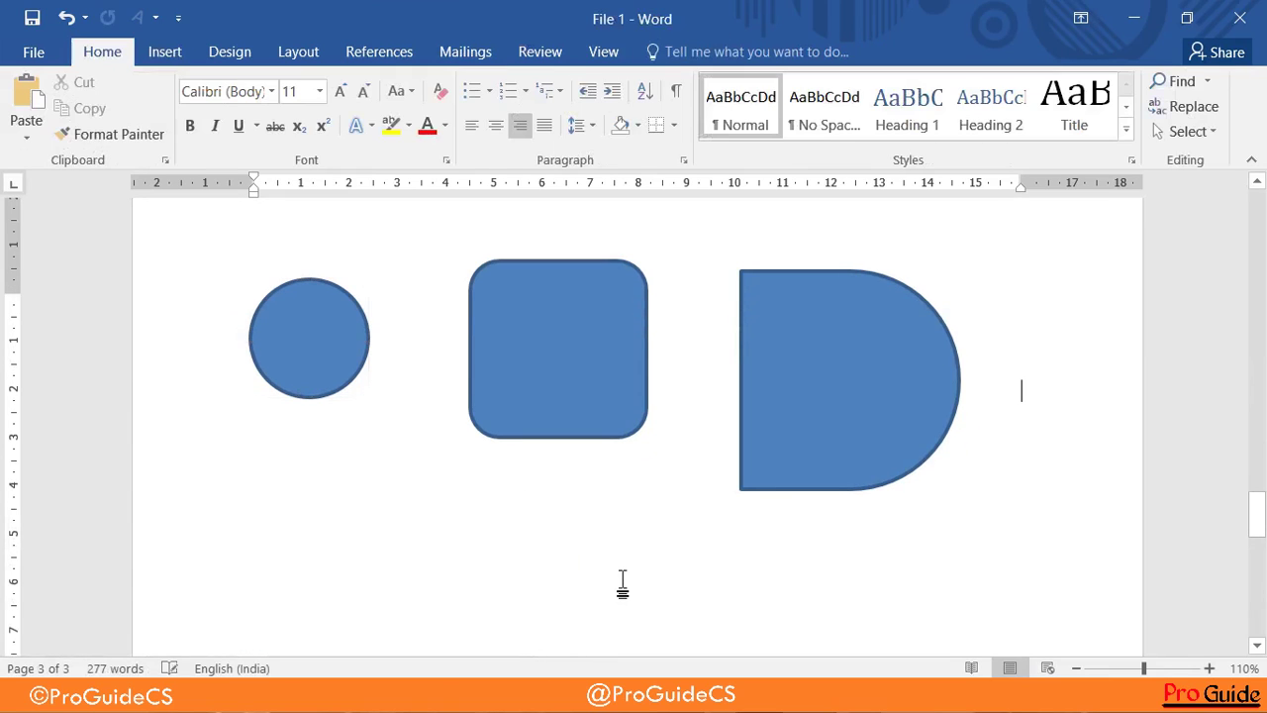
scroll(831, 507, up, 2)
click(263, 479)
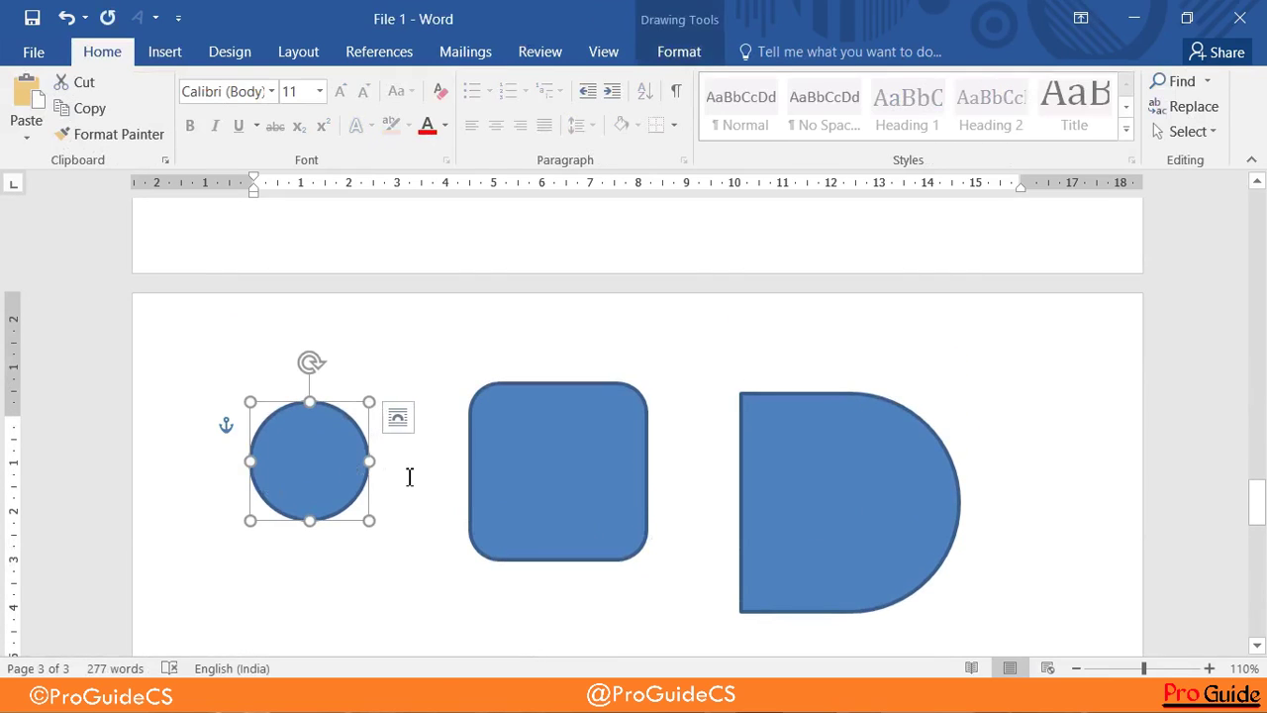
click(515, 448)
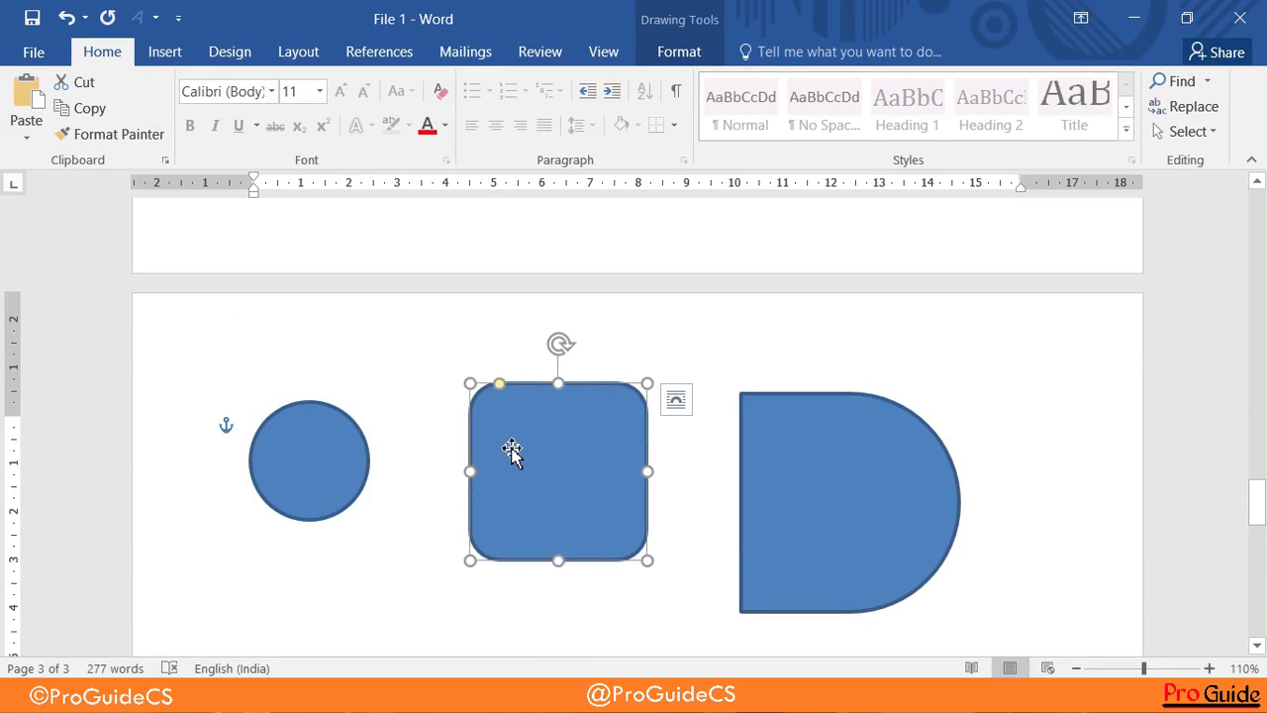
key(Delete)
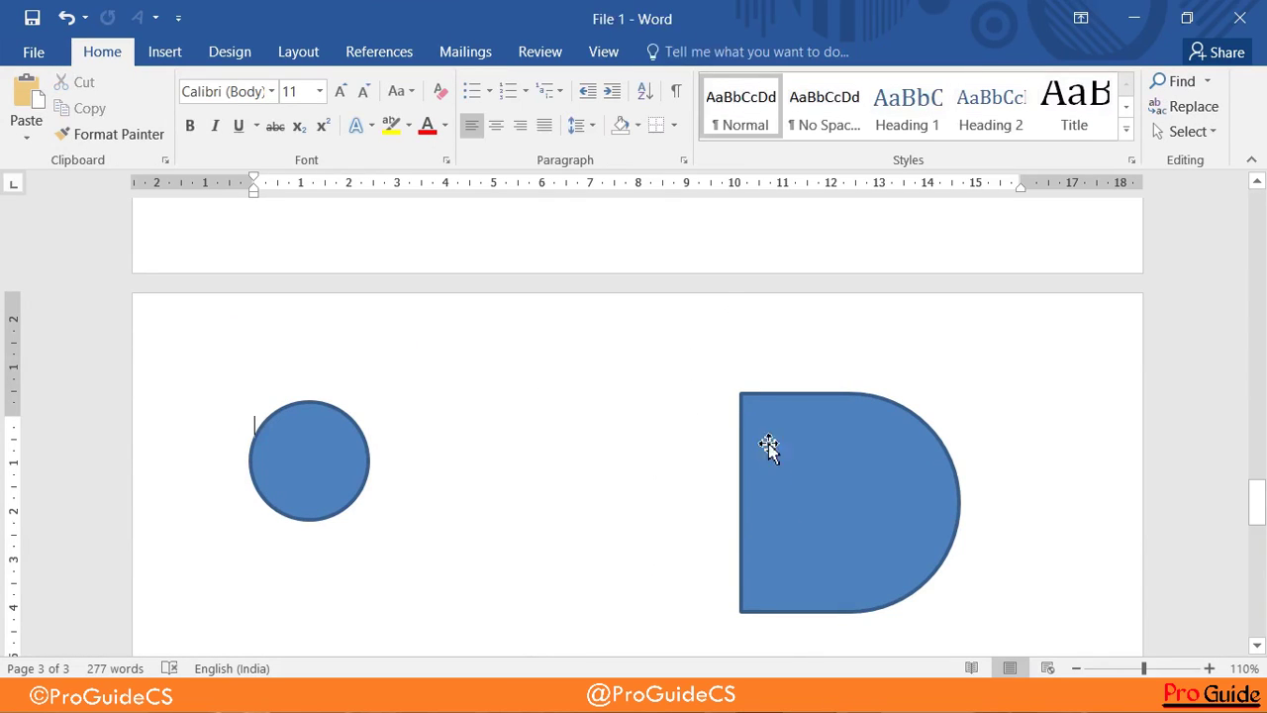
drag(768, 443, 510, 394)
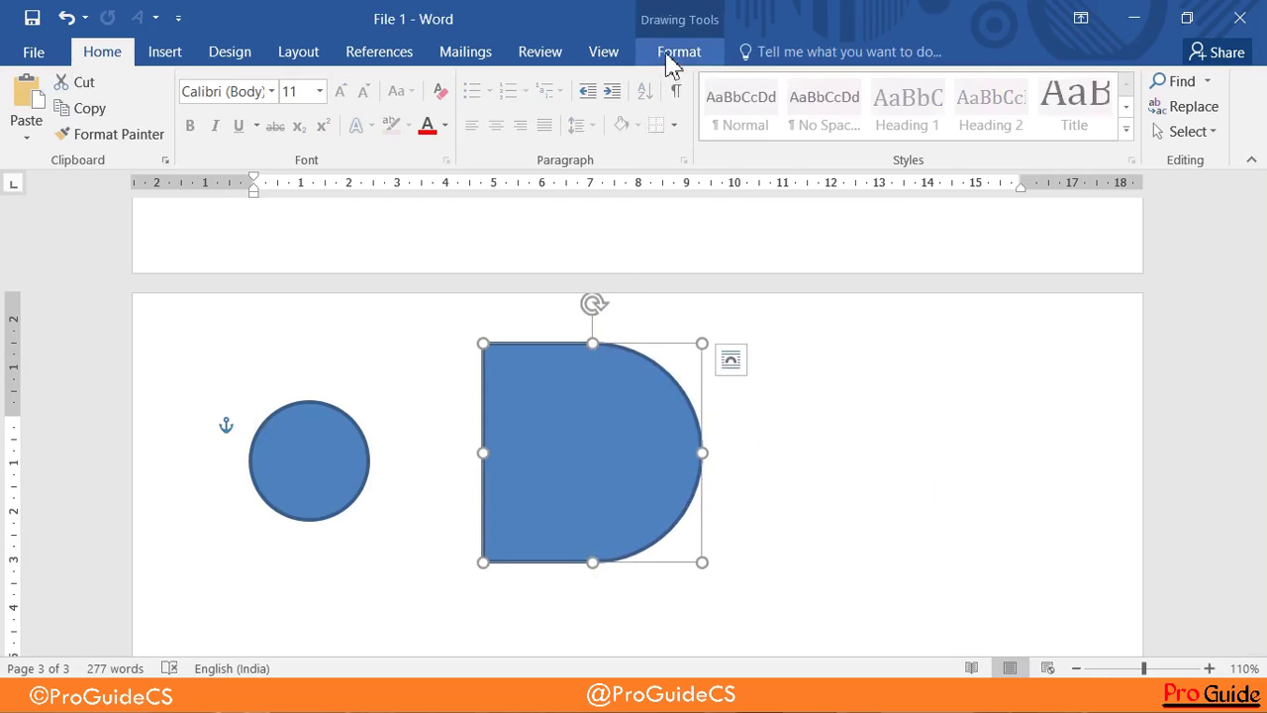
click(677, 54)
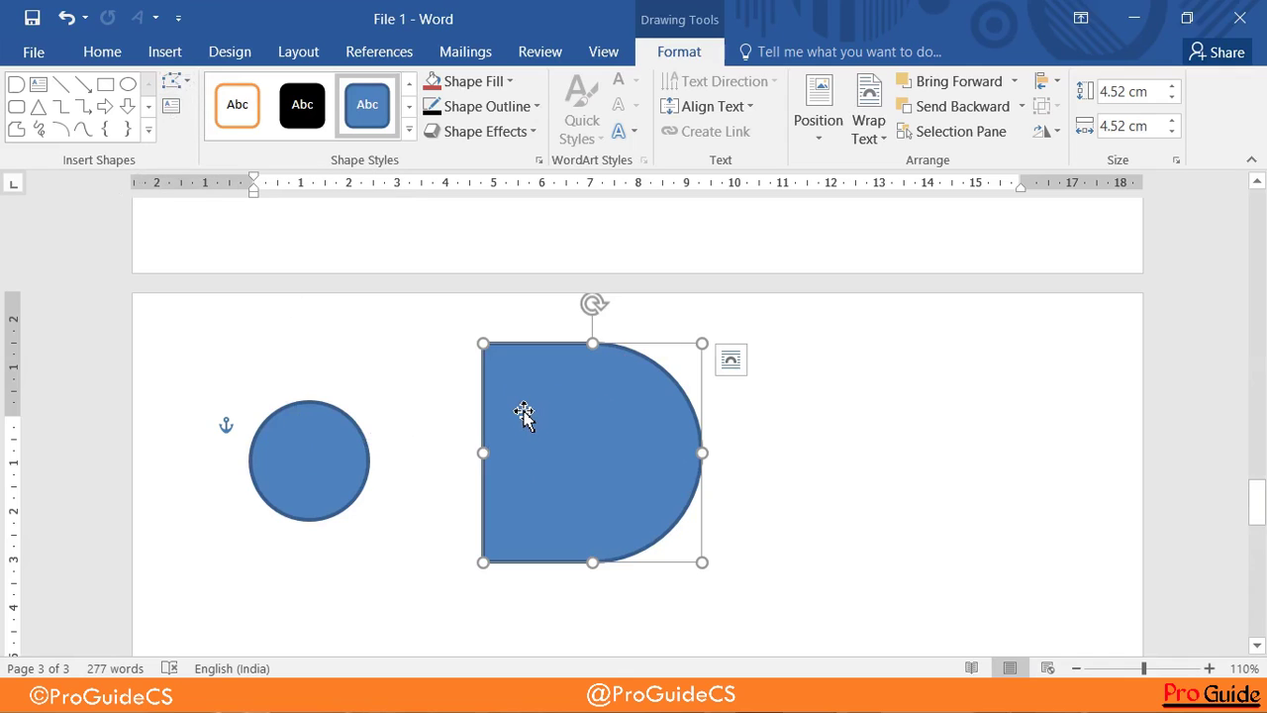
Draw a small text box inside the blue circle and type the name into it
click(299, 453)
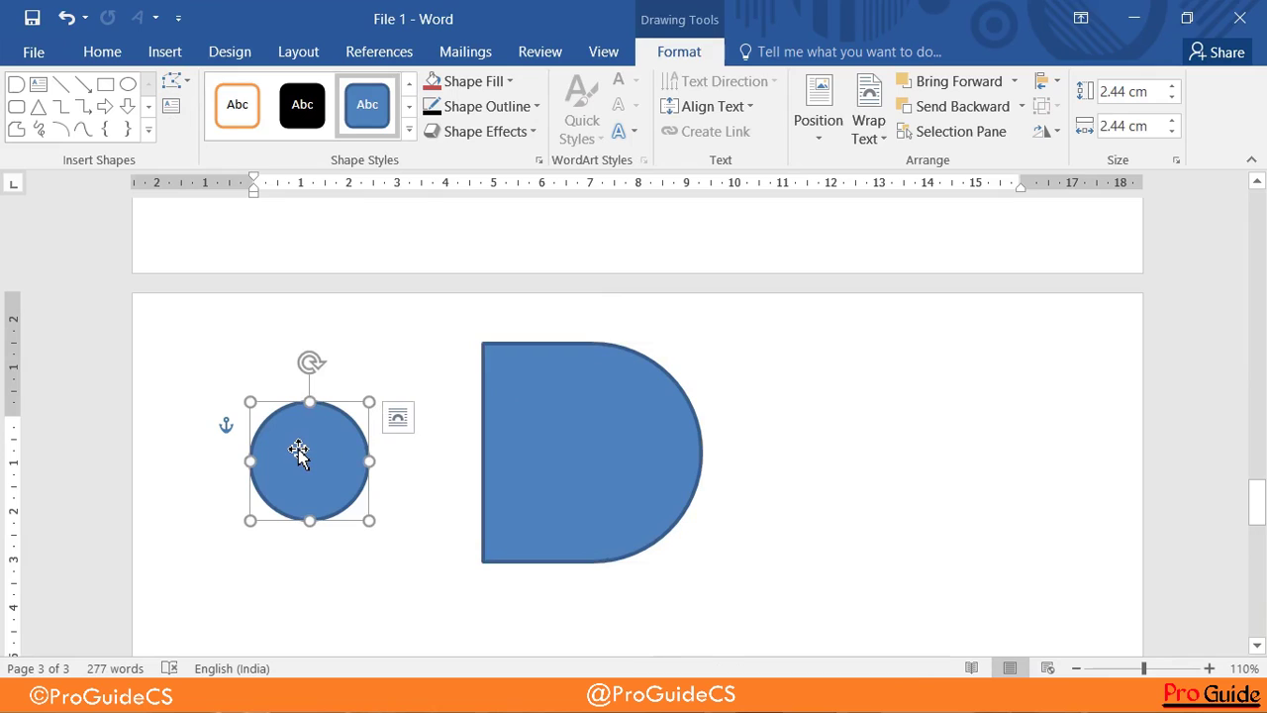
click(170, 109)
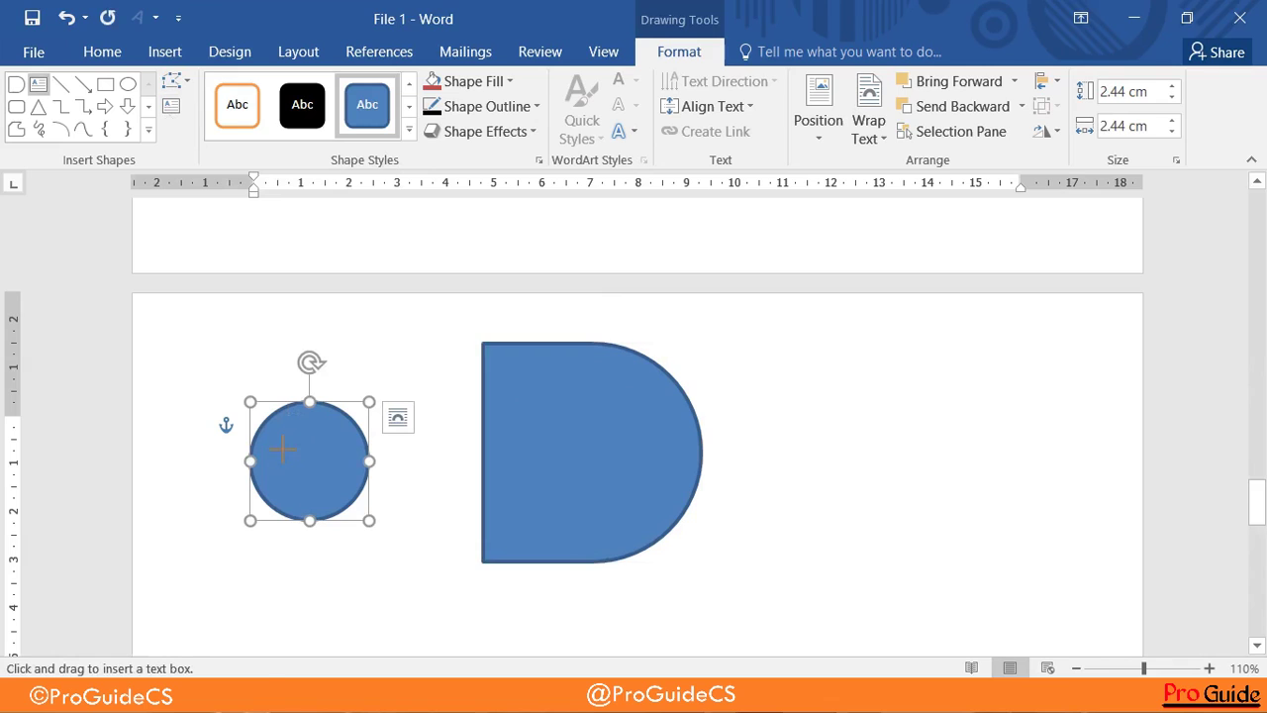
drag(282, 448, 345, 482)
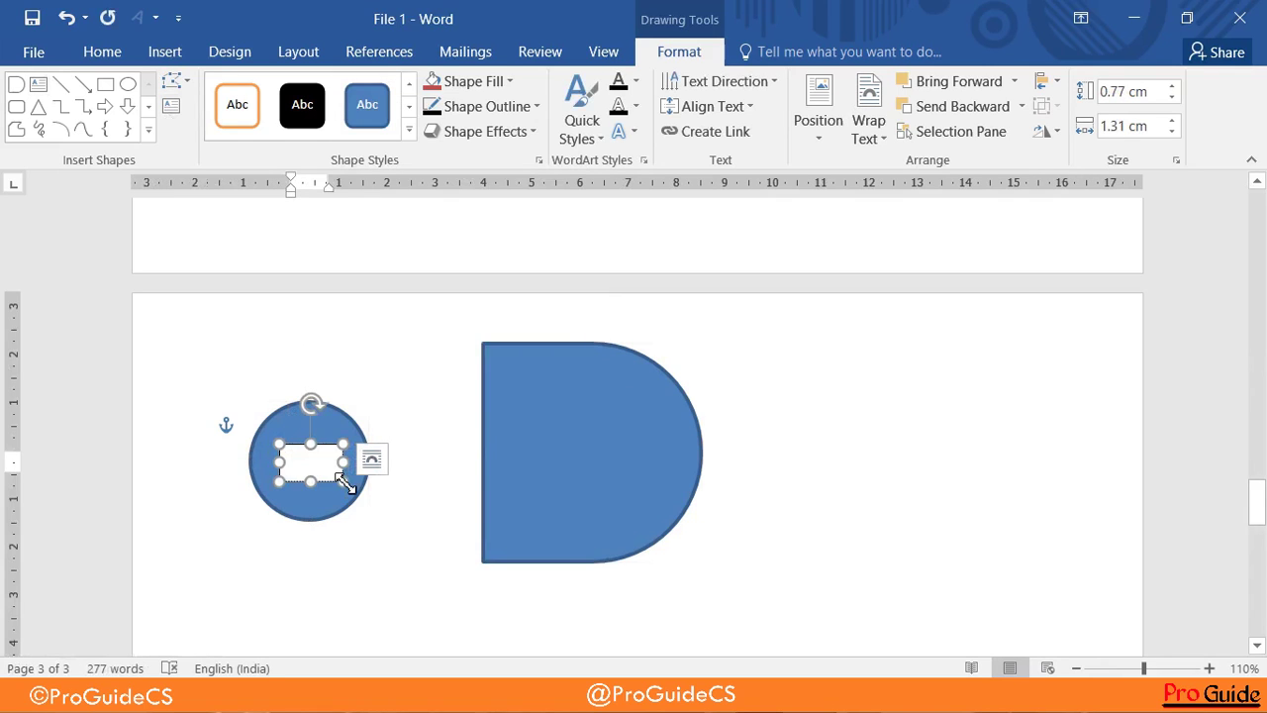
text(Shiv)
text(am)
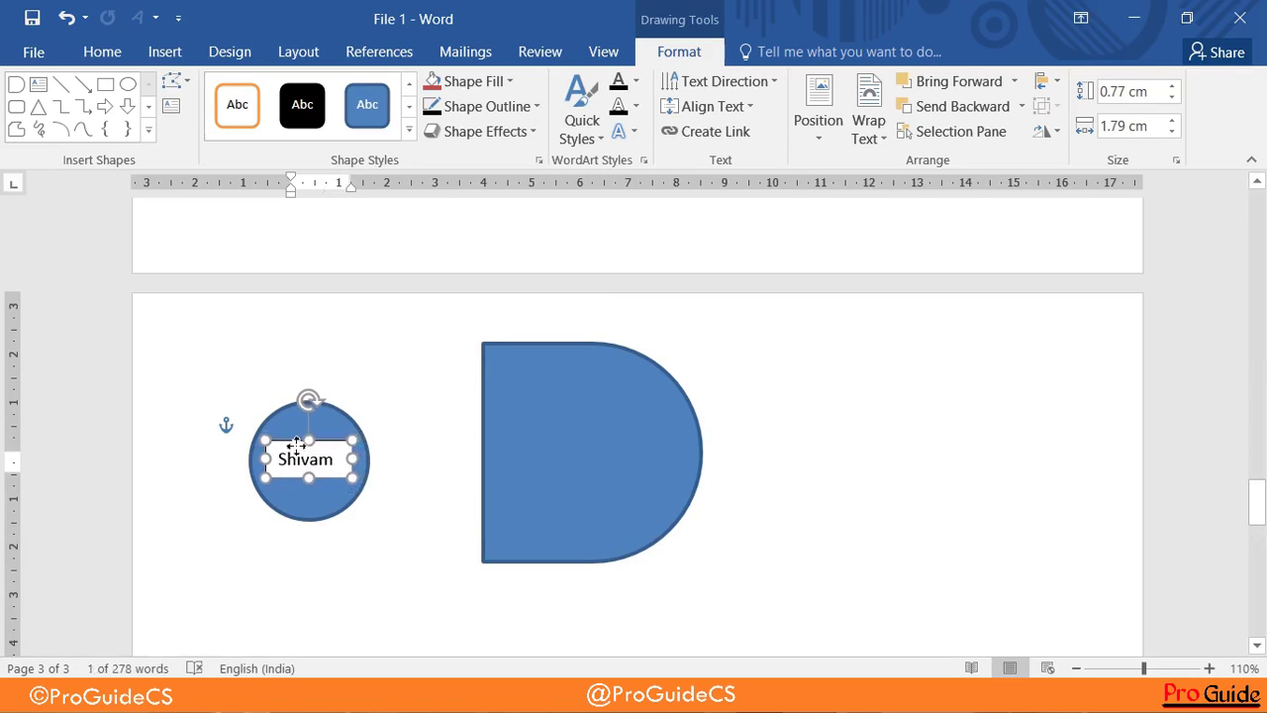
Reposition the name text box slightly left and up within the circle
drag(310, 448, 296, 445)
click(377, 399)
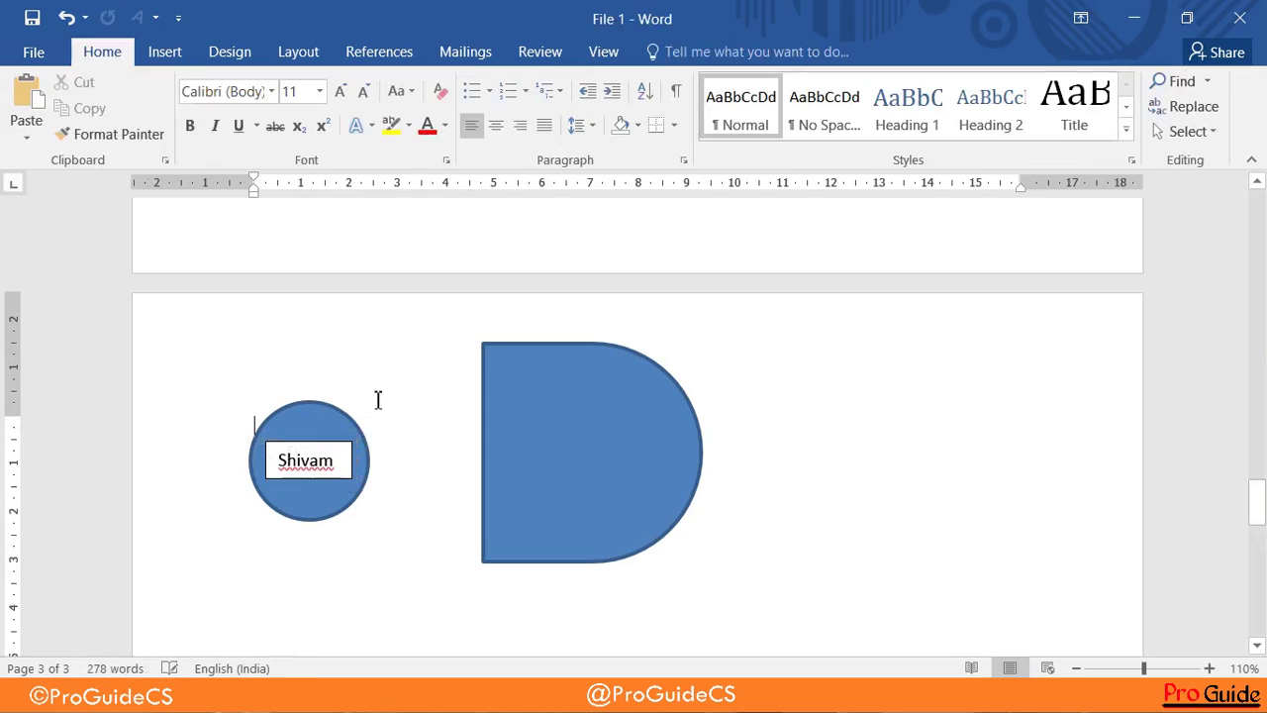
click(316, 453)
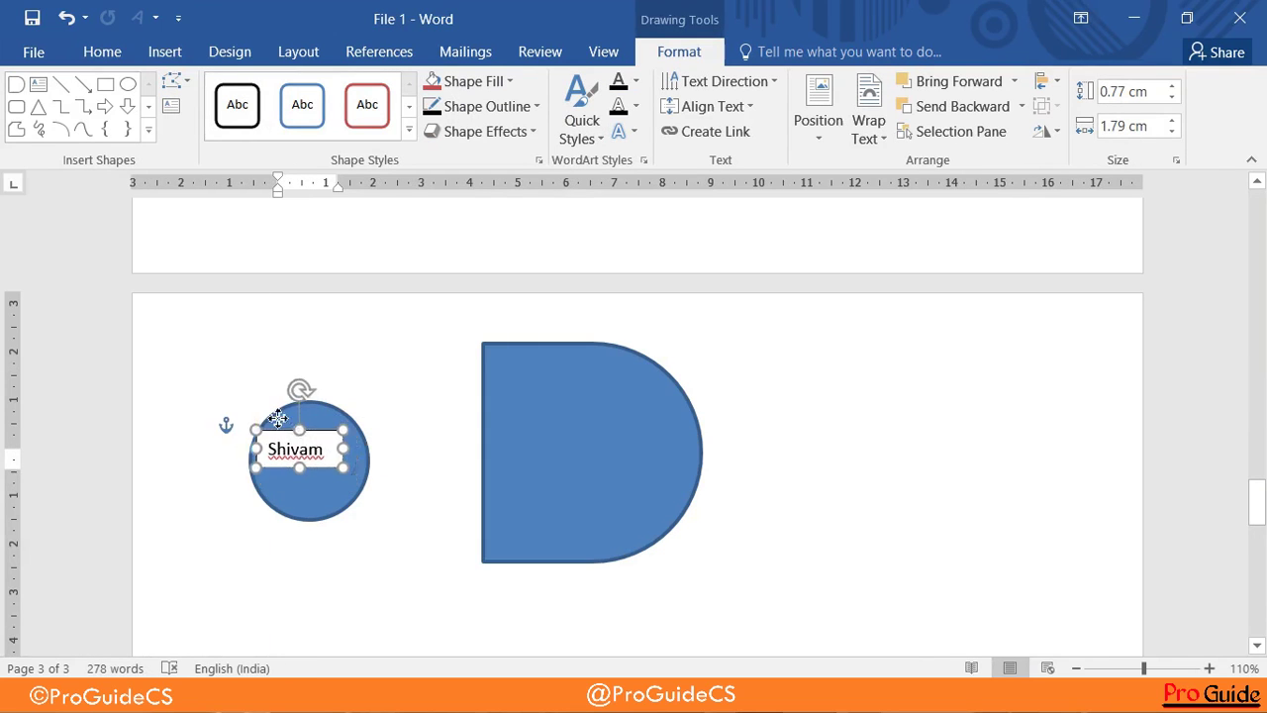
mouse_move(302, 440)
mouse_down()
mouse_move(243, 370)
mouse_move(246, 533)
mouse_move(353, 516)
mouse_move(308, 465)
mouse_move(304, 430)
mouse_up()
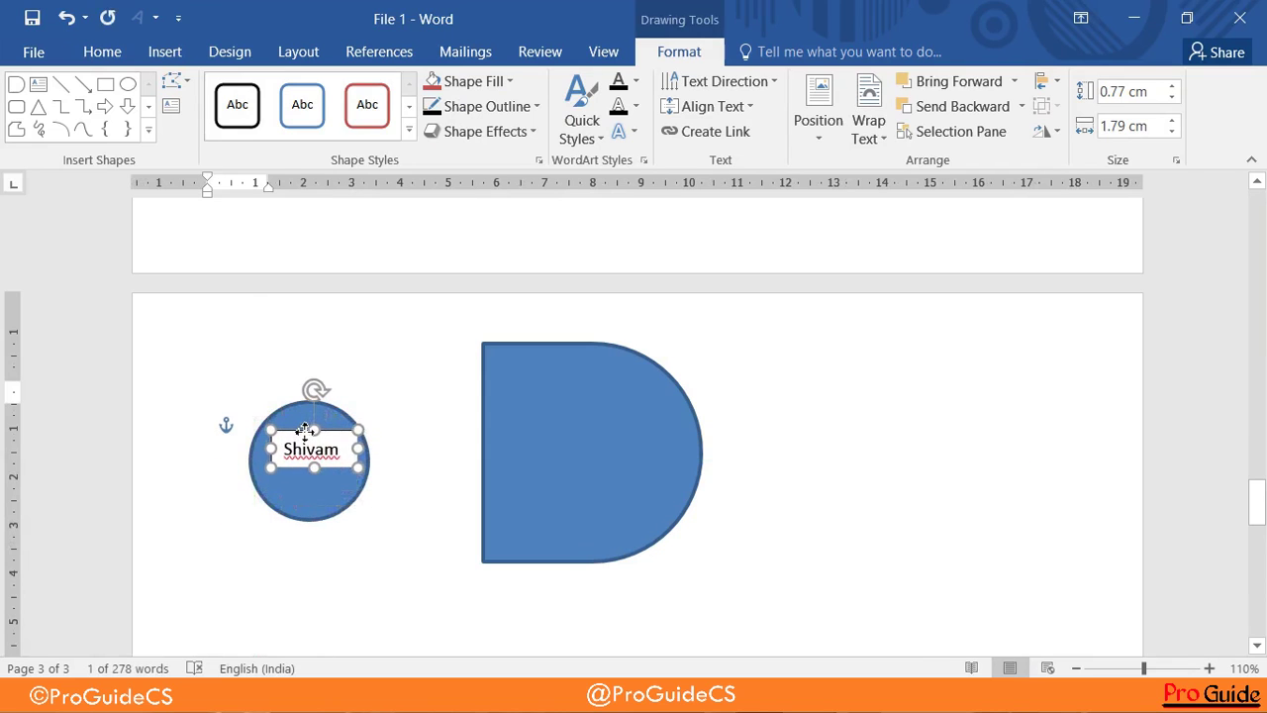
click(386, 395)
click(556, 465)
Give the D shape the glossy green intense-effect shape style
right_click(559, 467)
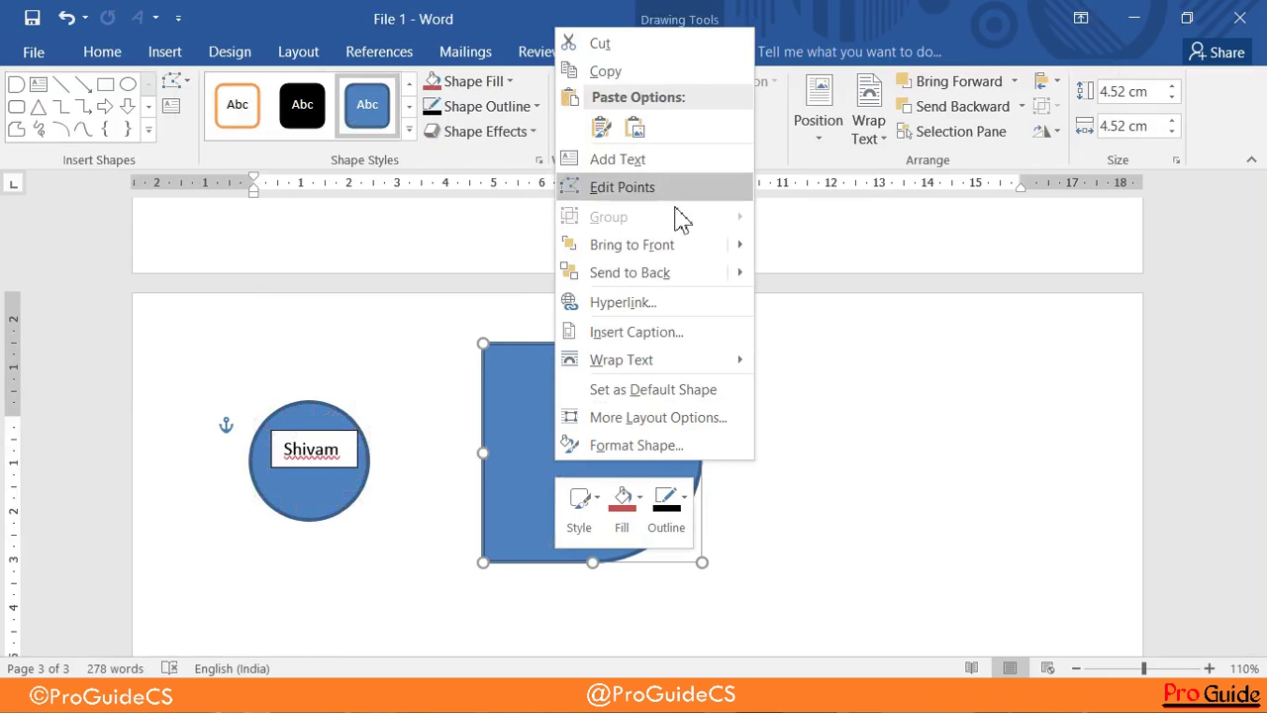
key(Escape)
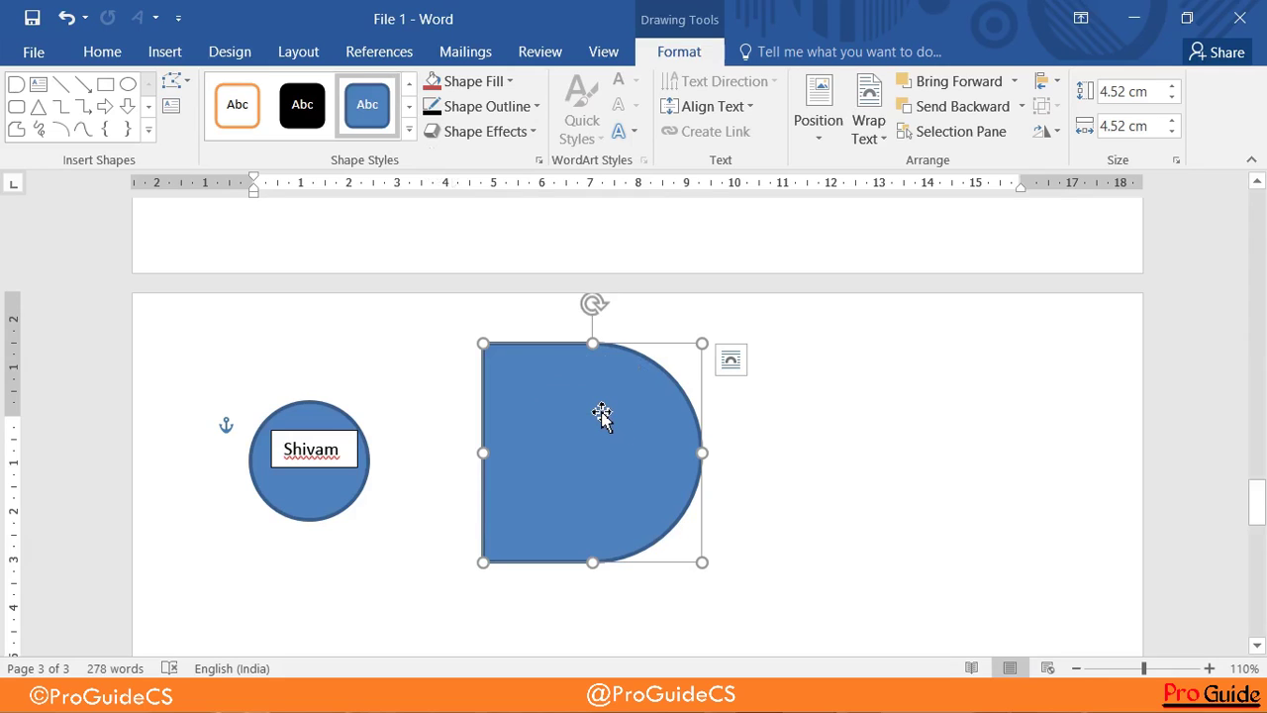
click(409, 129)
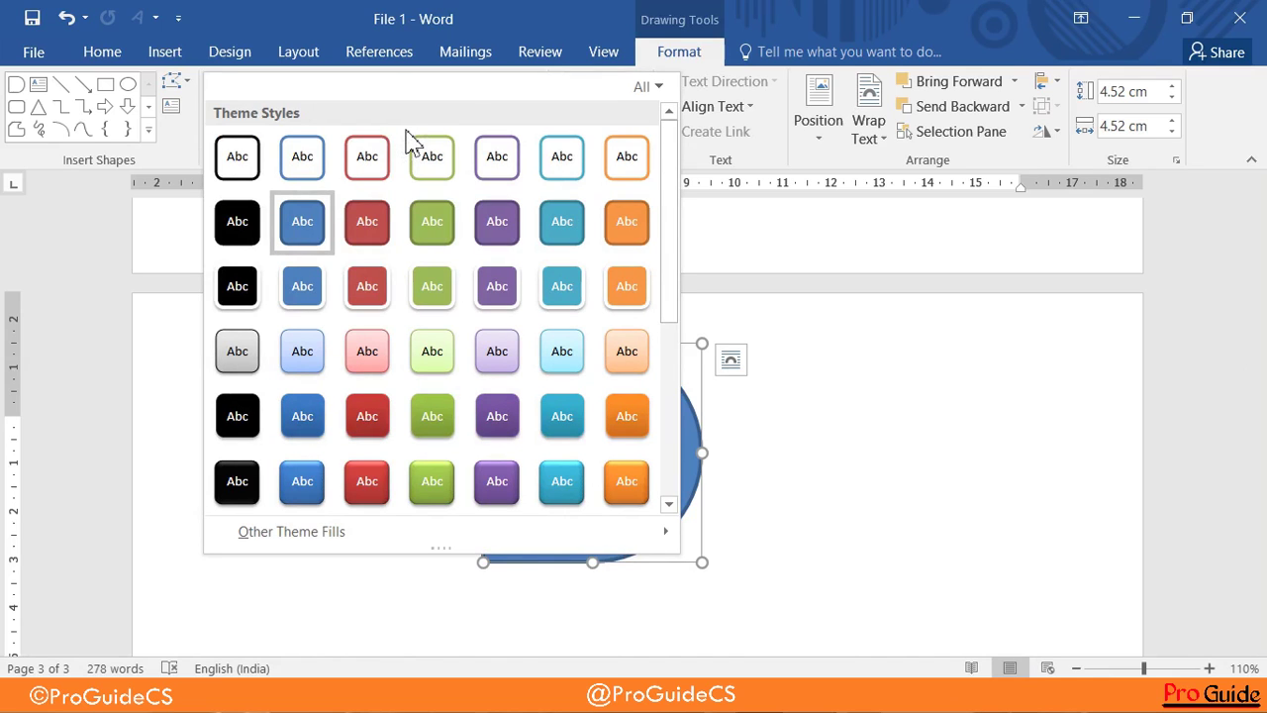
click(436, 483)
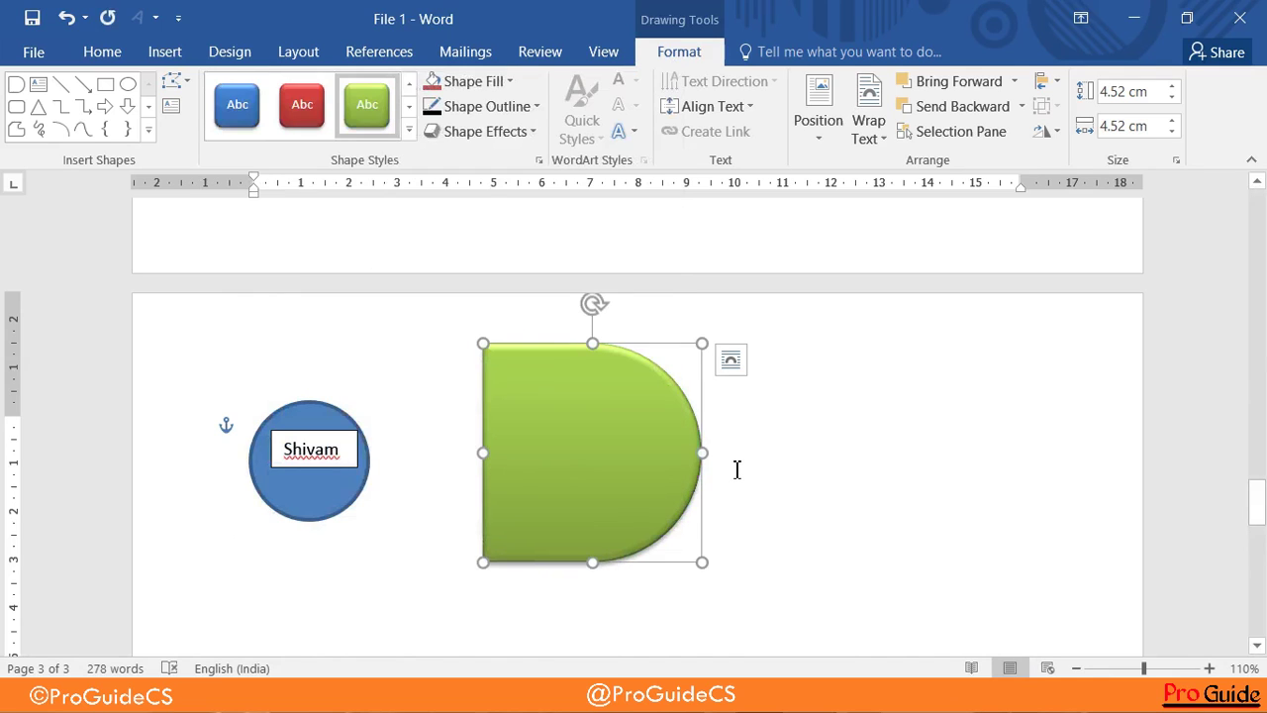
scroll(697, 473, up, 3)
scroll(693, 472, up, 1)
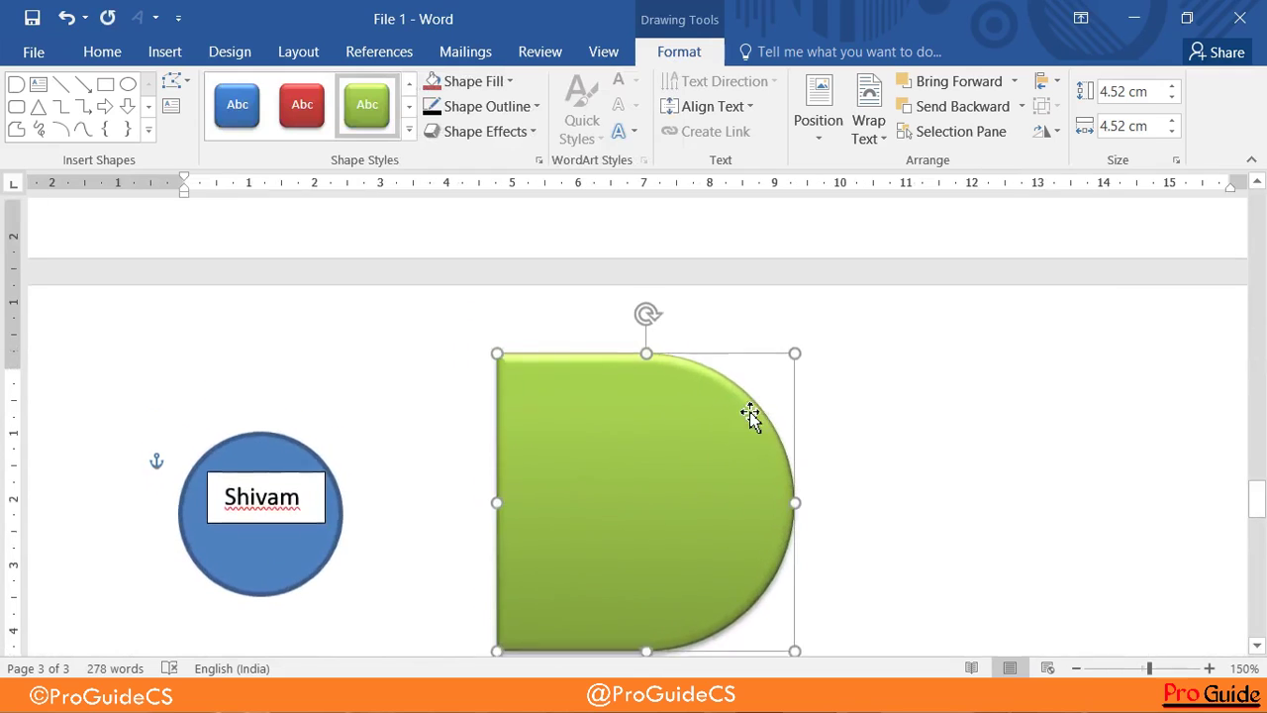
Try the light pink style on the D shape, then revert to green
click(409, 129)
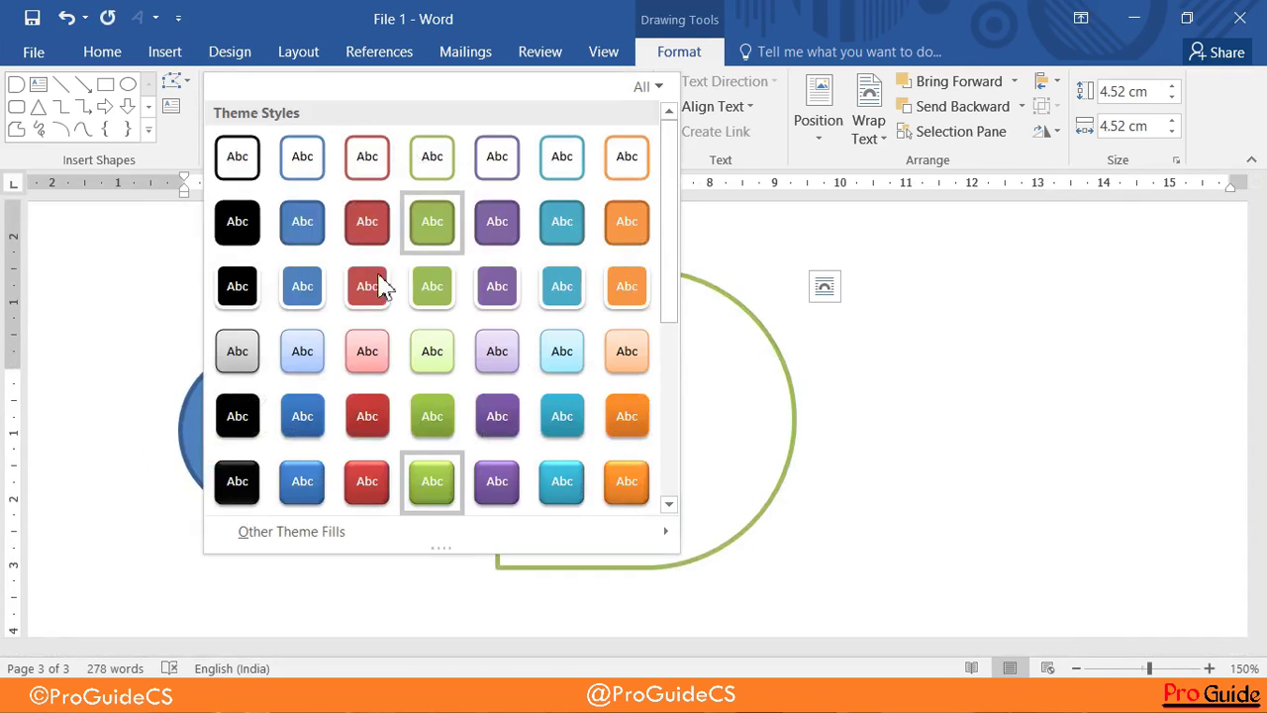
click(369, 357)
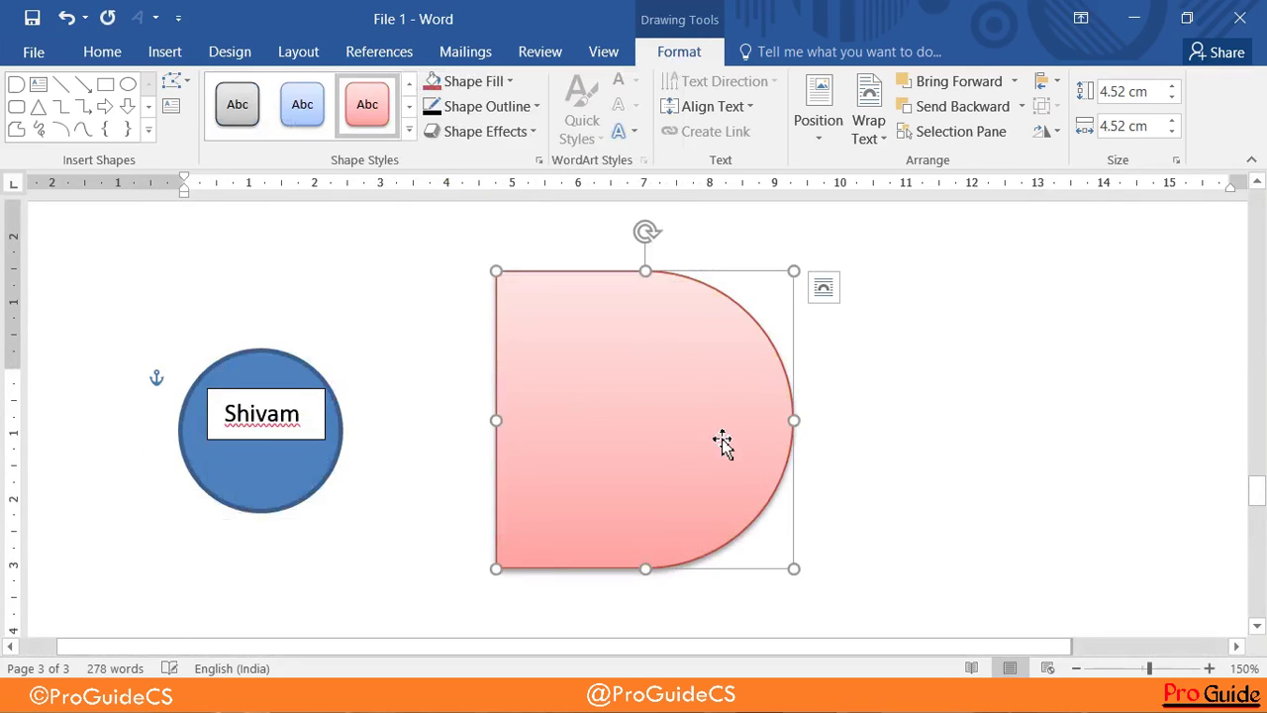
click(408, 131)
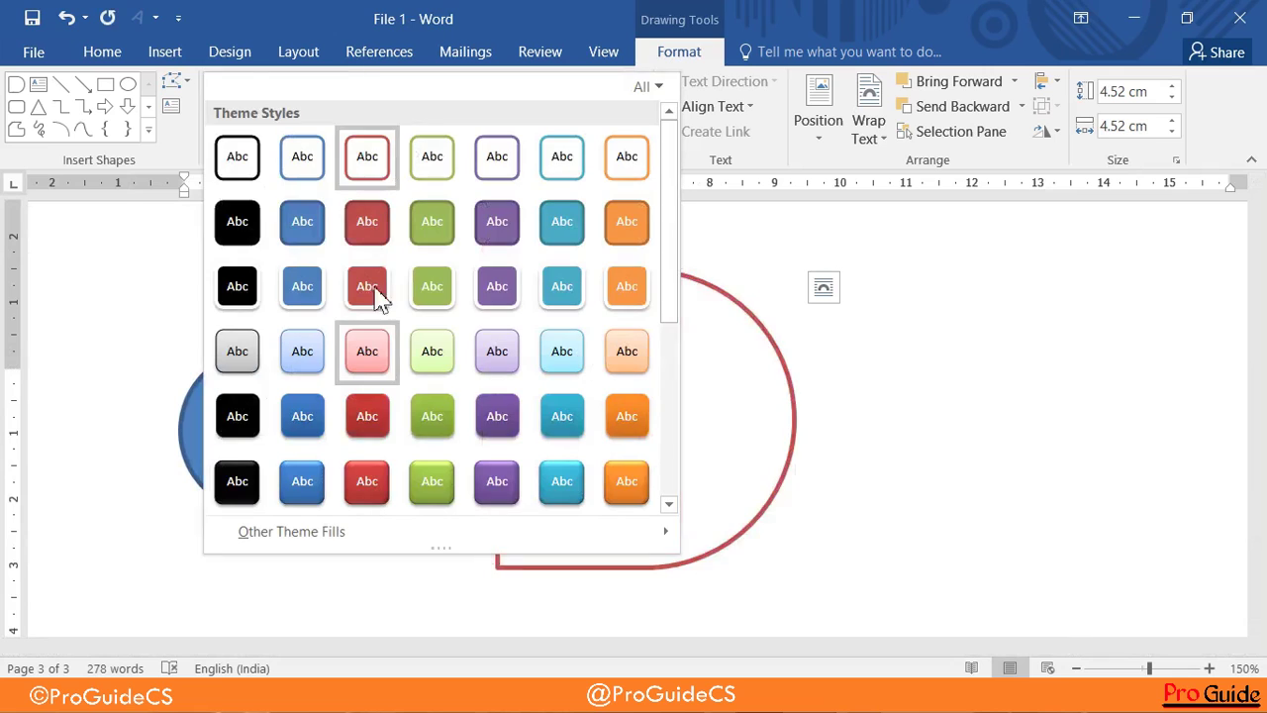
click(428, 479)
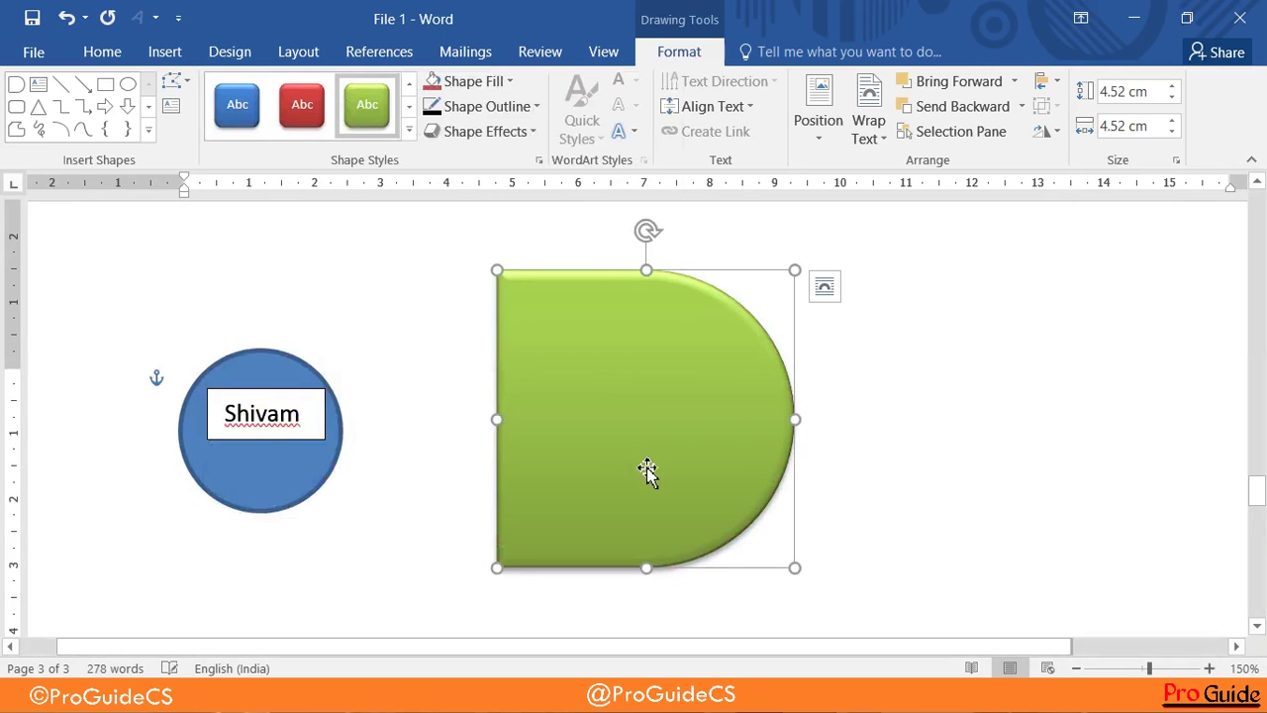
click(856, 396)
scroll(796, 414, down, 2)
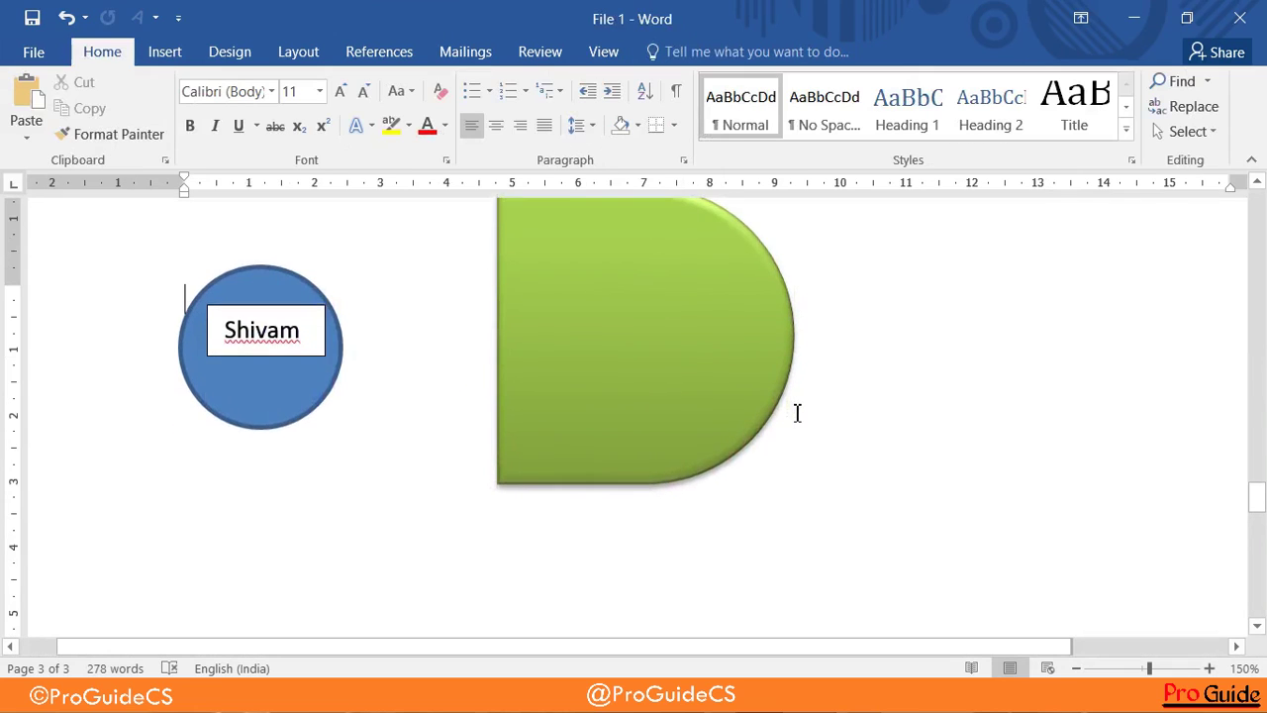
ctrl+scroll(795, 413, down, 3)
scroll(794, 414, down, 2)
scroll(829, 385, down, 3)
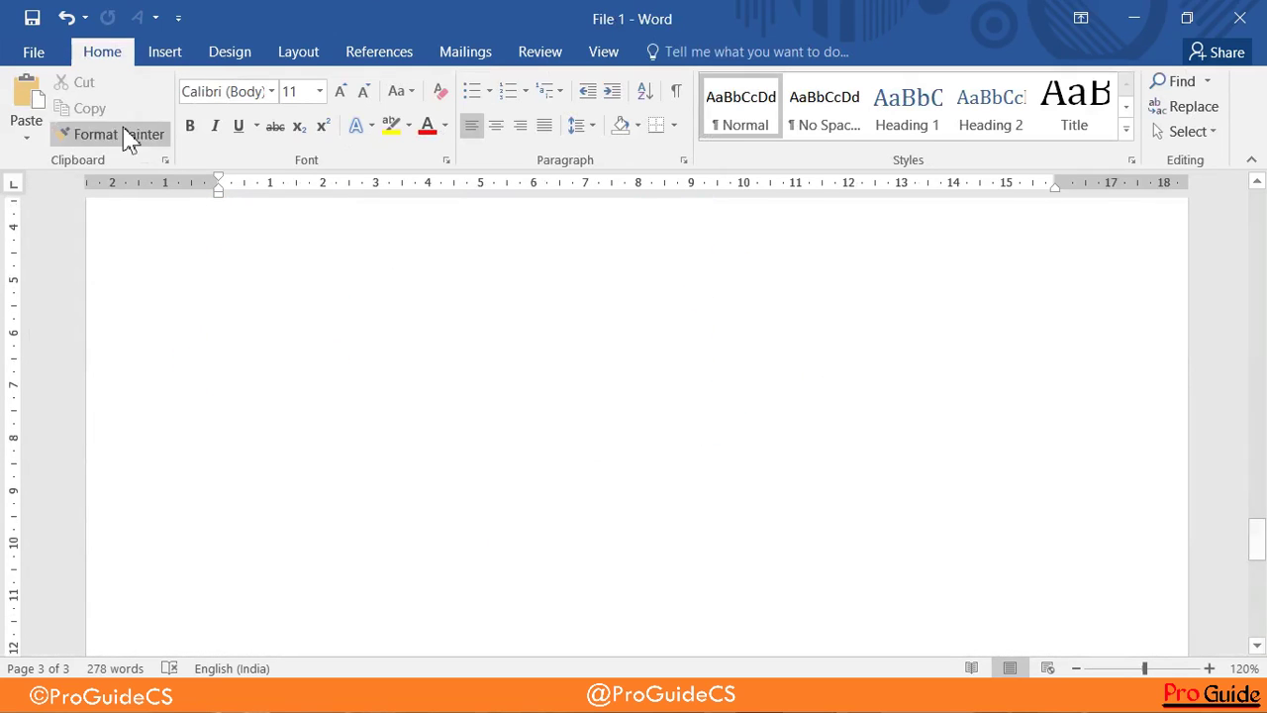
Draw a Smiley Face from Basic Shapes on page 3, about 6.37 × 6.37 cm
click(146, 55)
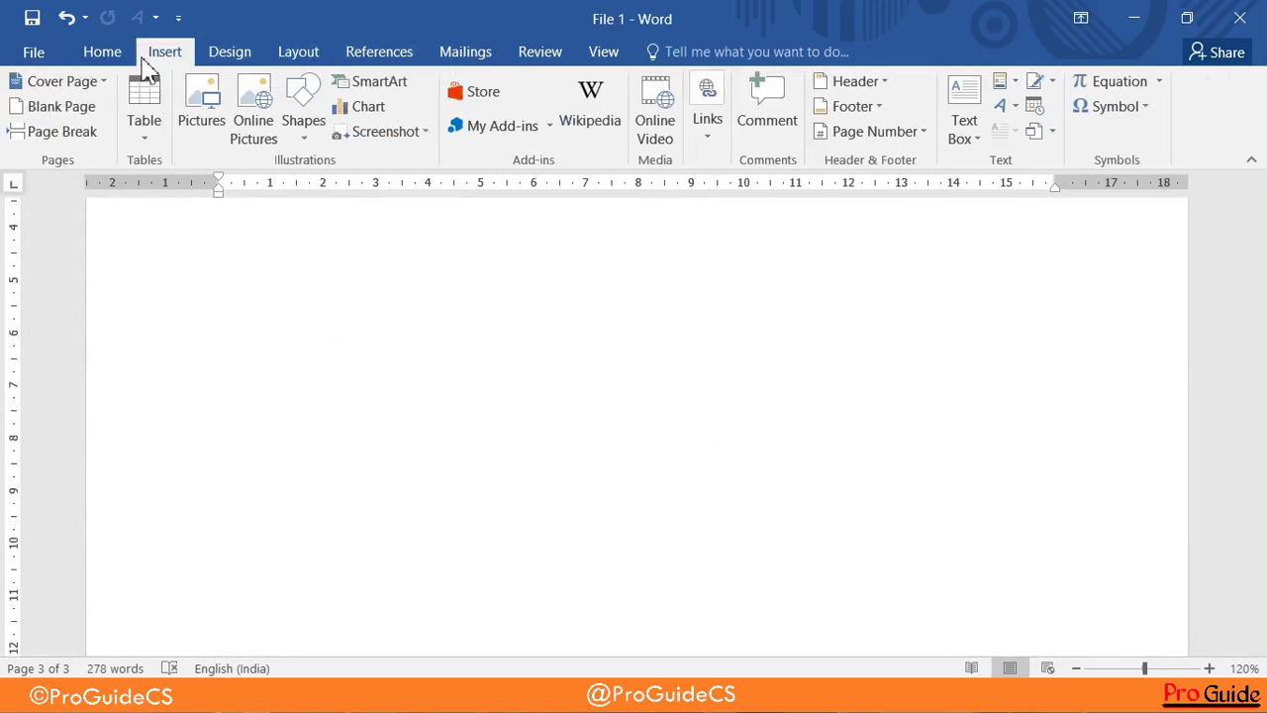
click(303, 123)
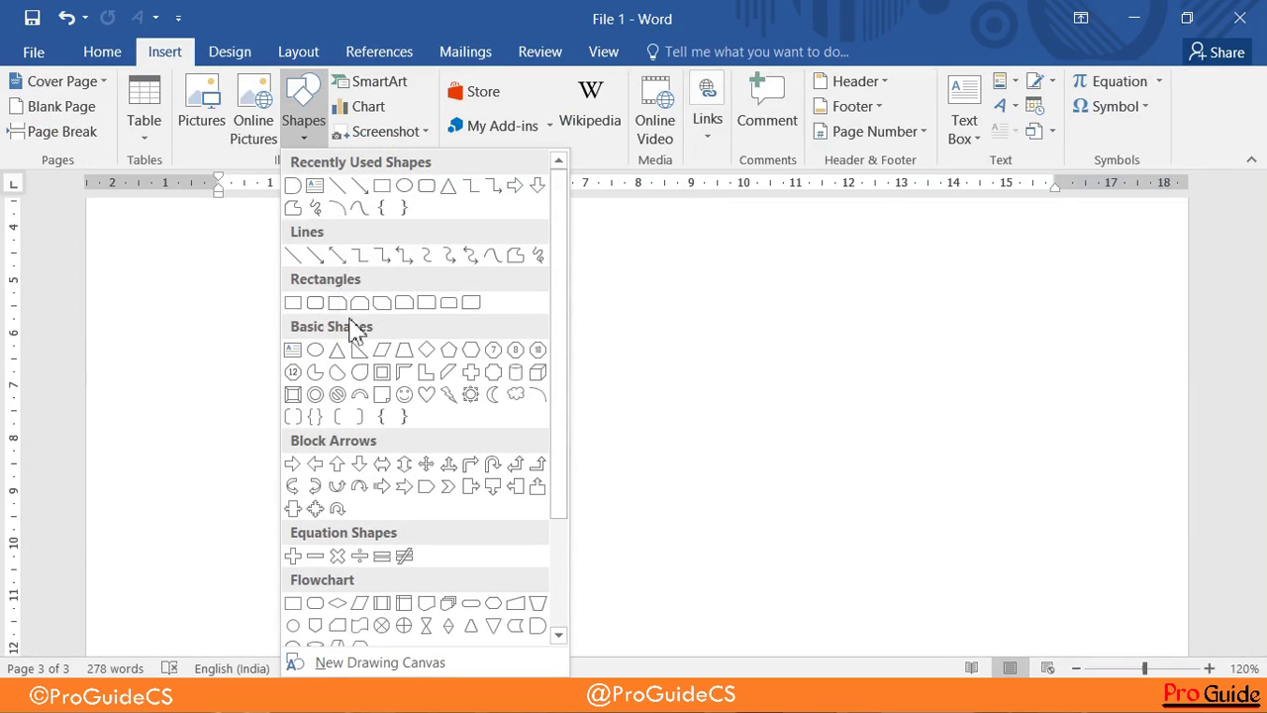
click(404, 395)
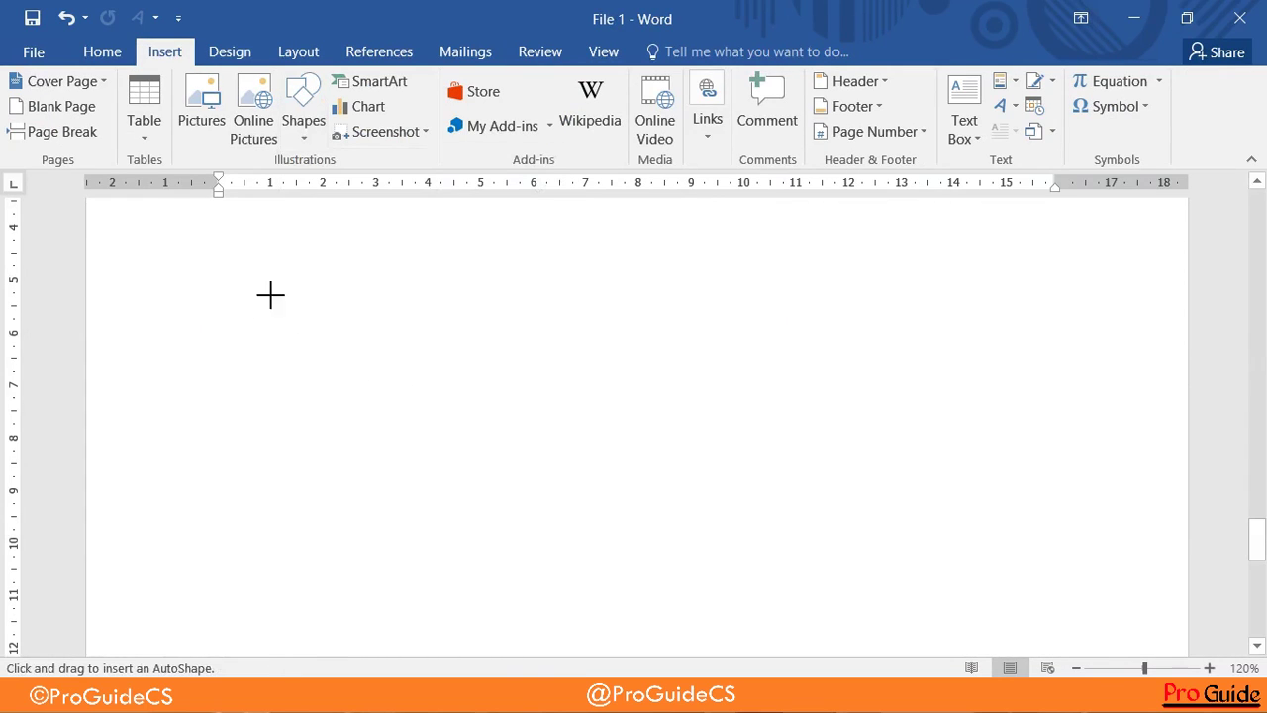
drag(303, 272, 605, 510)
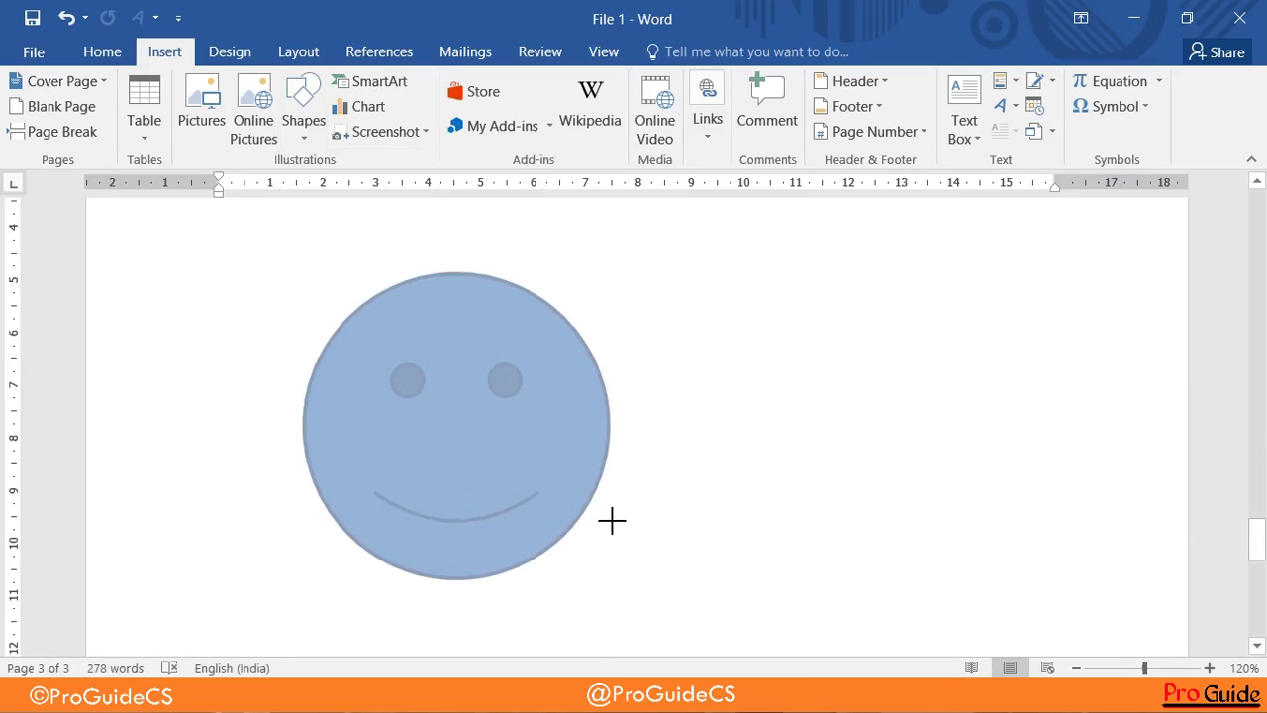
drag(604, 509, 638, 562)
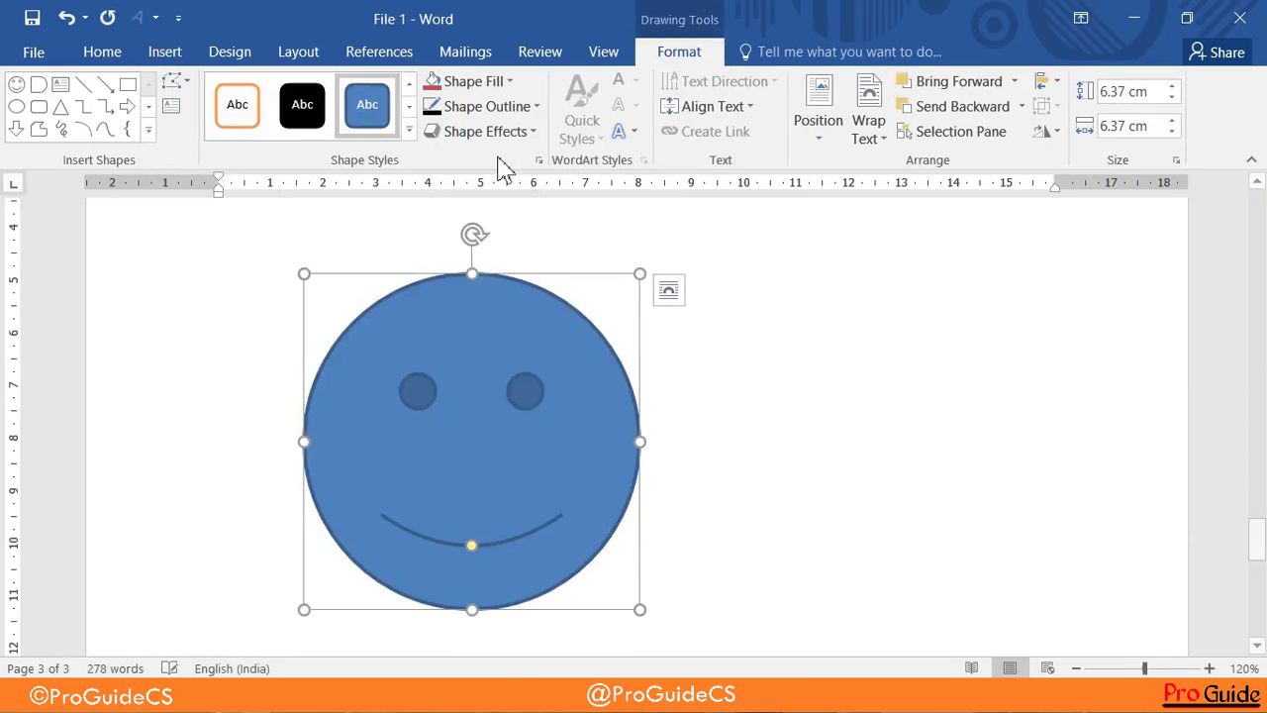
Try the green and pink theme styles on the smiley, then fill it gold
click(409, 129)
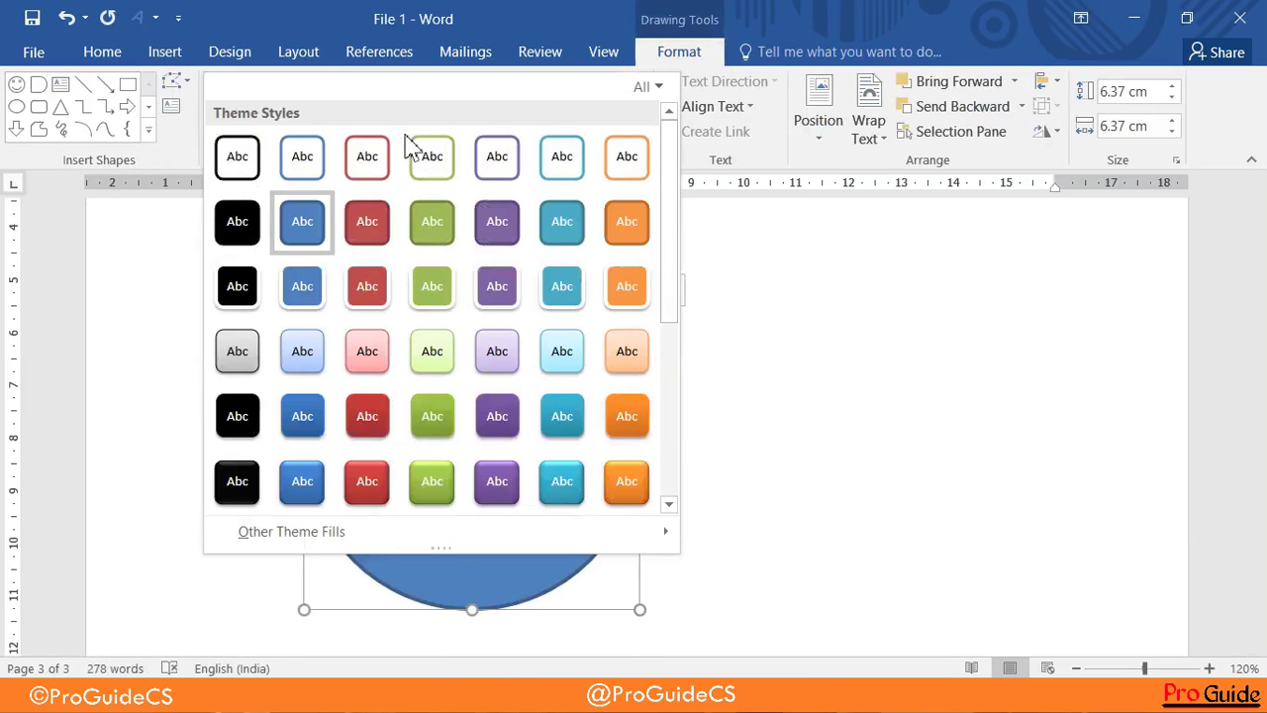
click(440, 483)
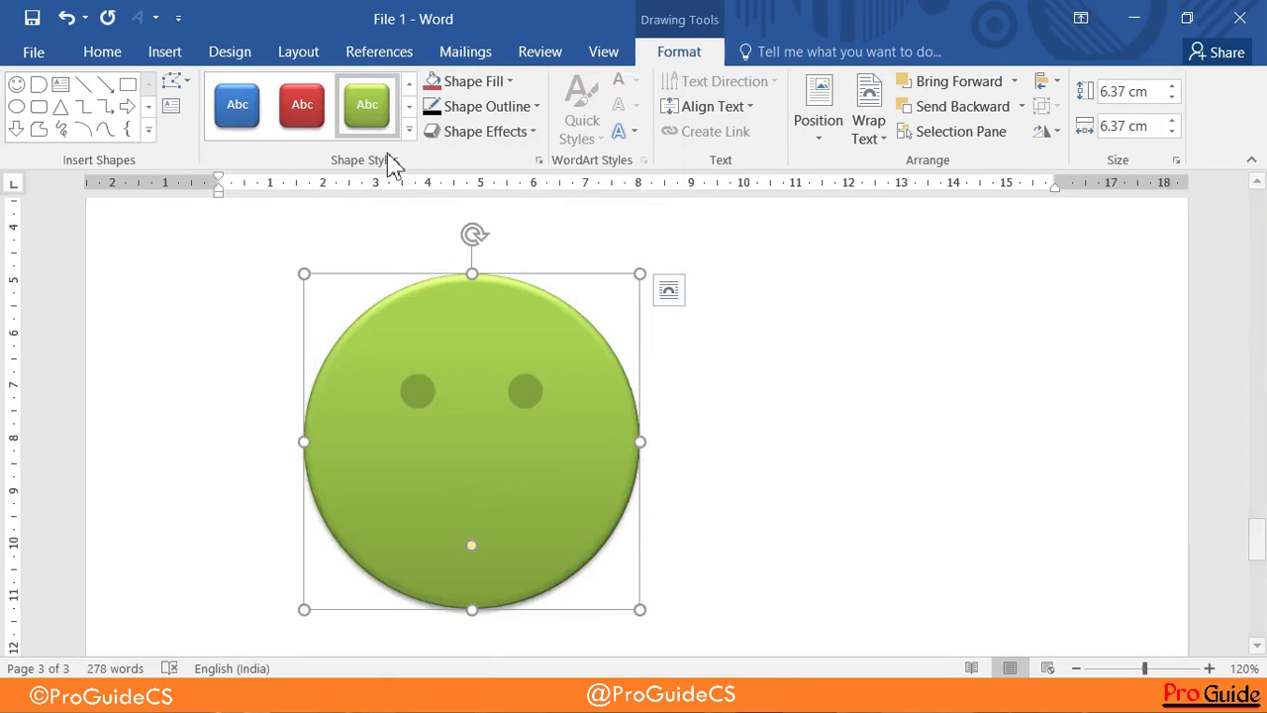
click(409, 129)
click(363, 366)
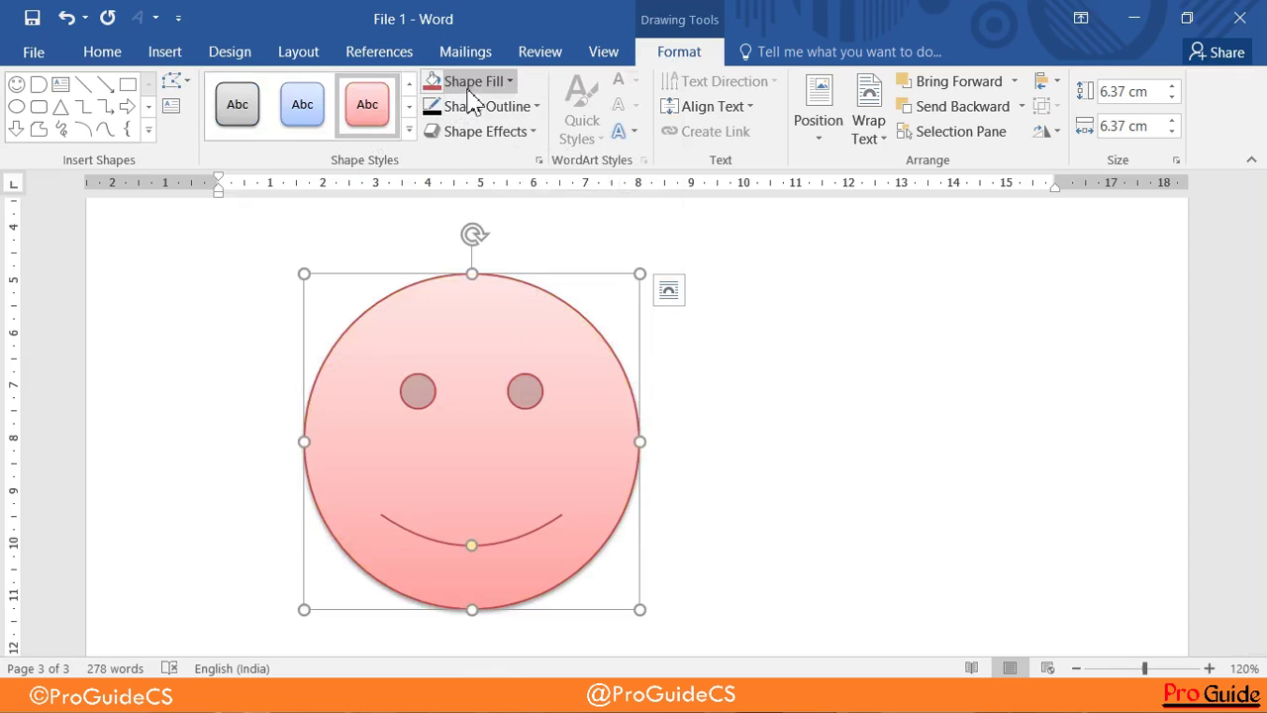
click(500, 83)
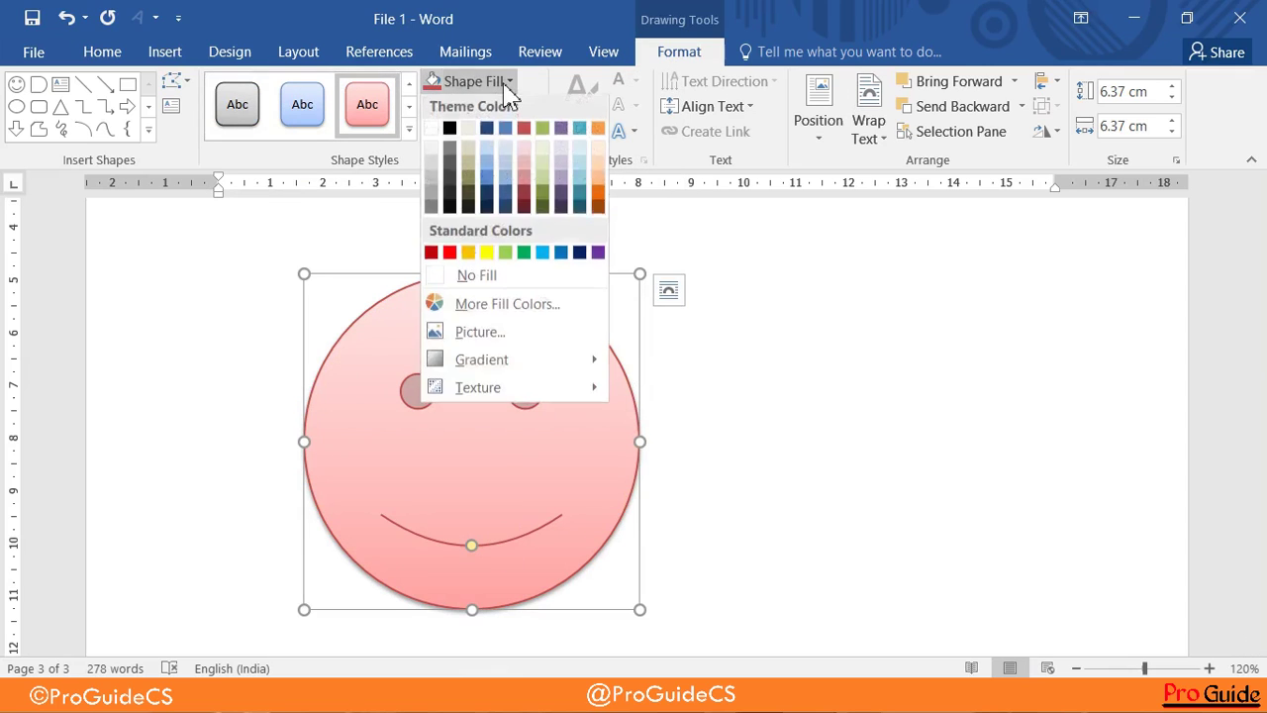
click(467, 256)
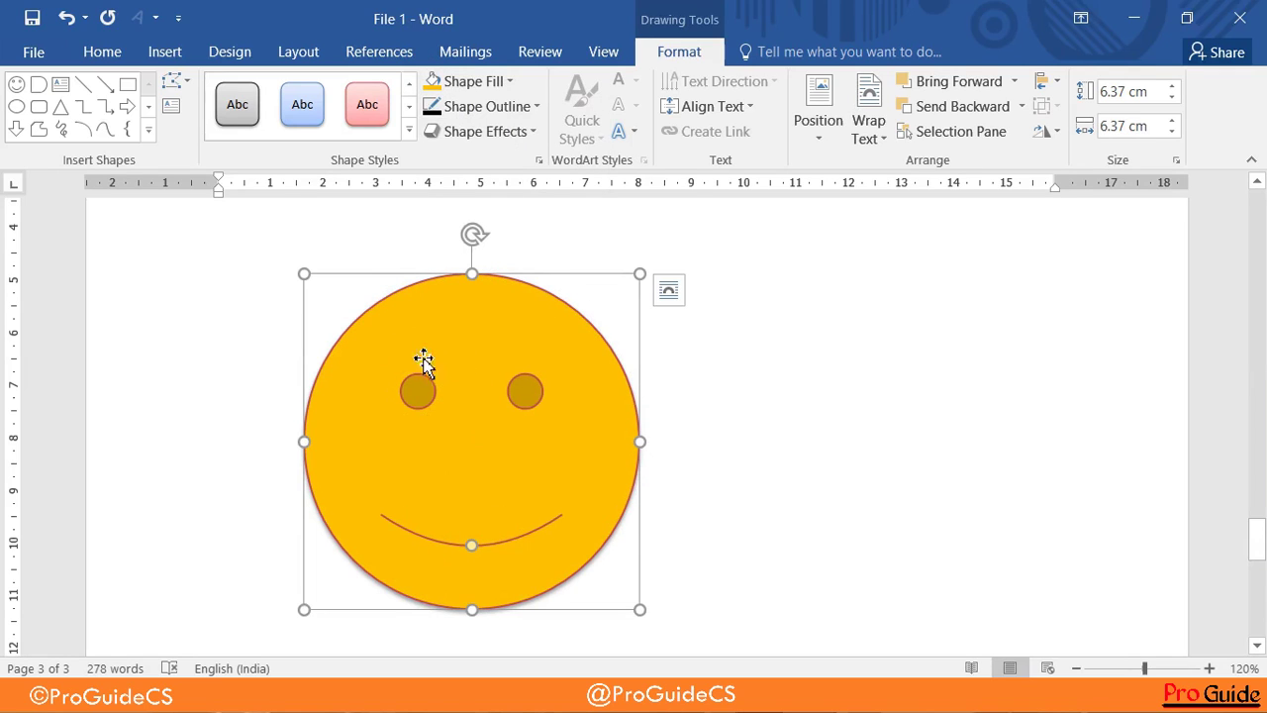
Give the smiley a black outline with 2¼ pt weight
click(495, 115)
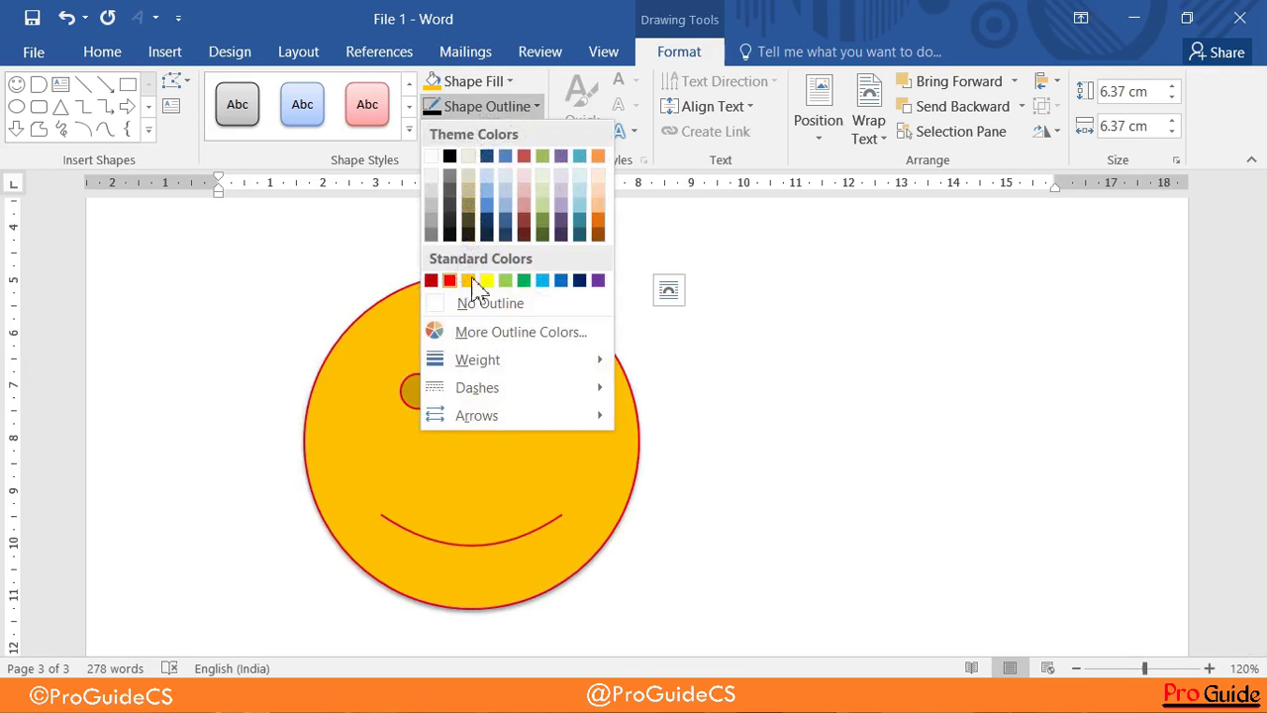
click(450, 159)
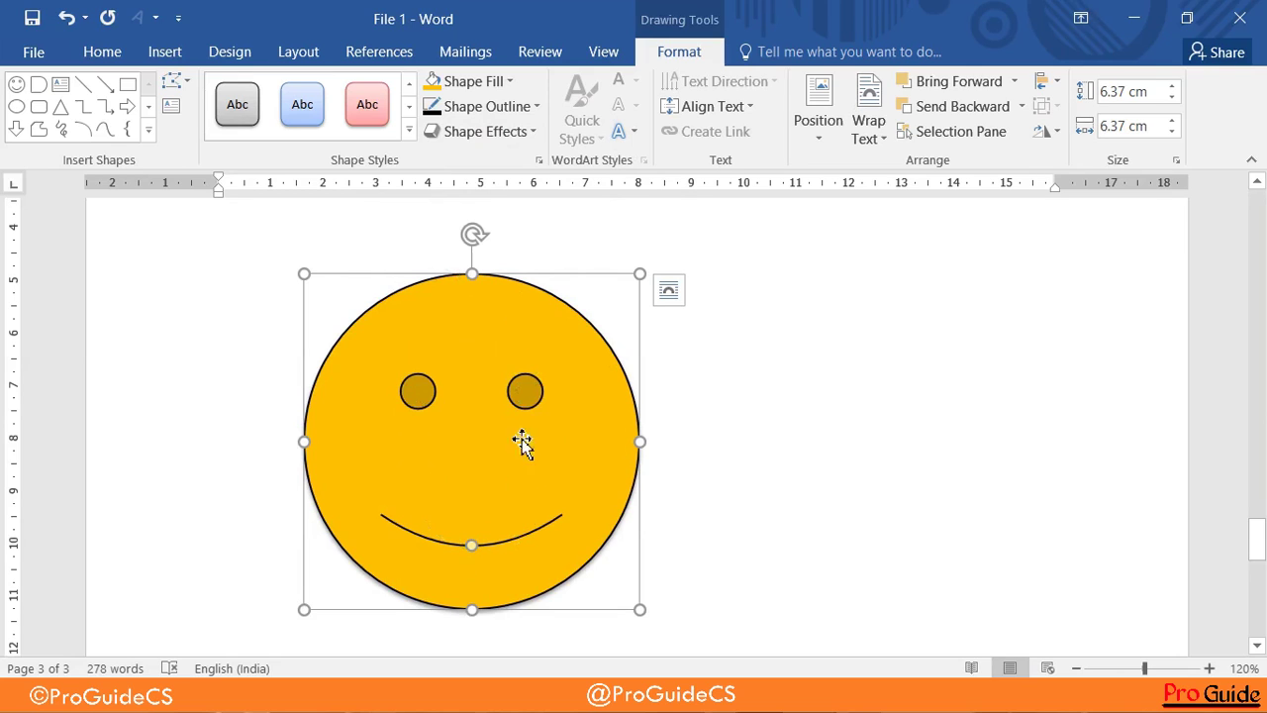
click(510, 109)
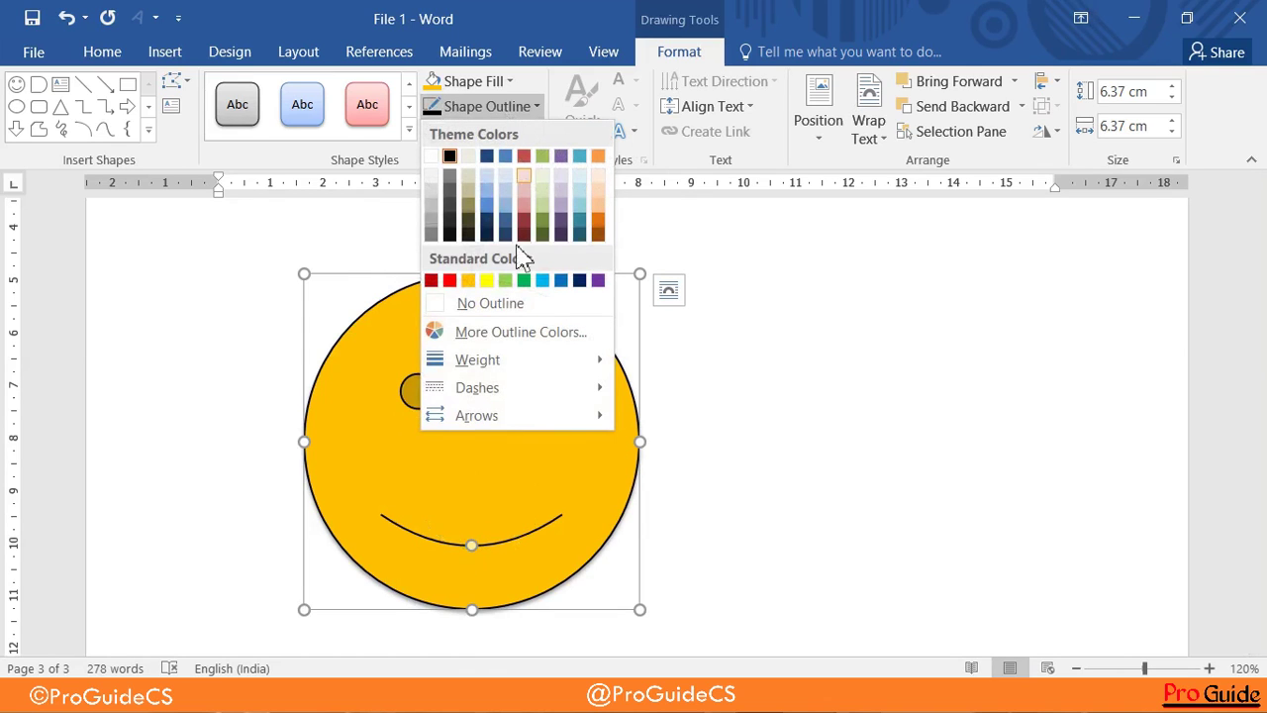
mouse_move(478, 359)
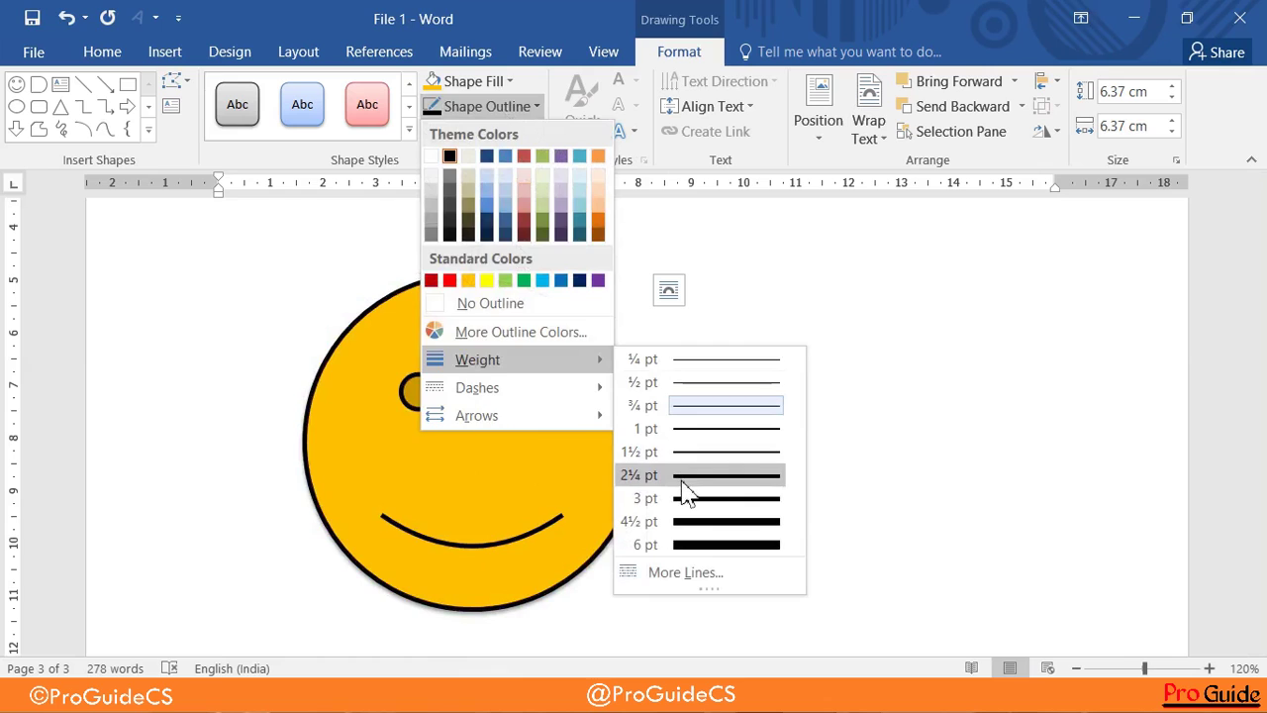
click(681, 480)
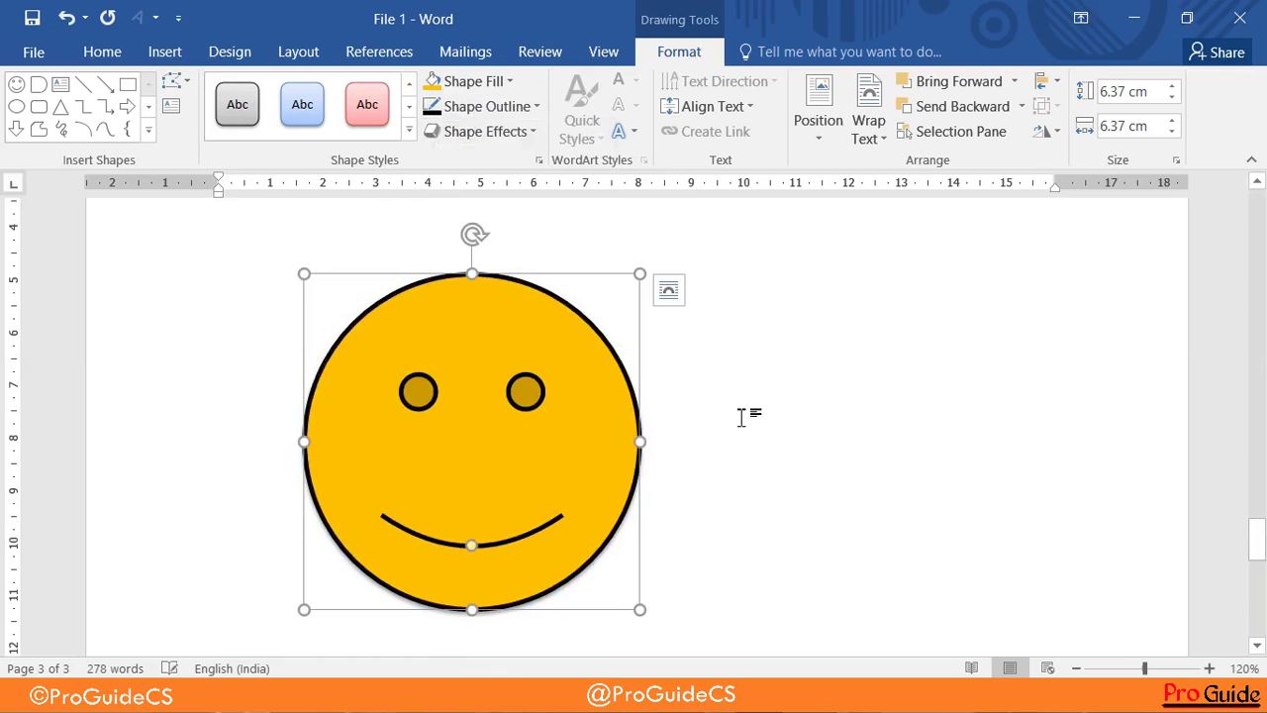
click(521, 111)
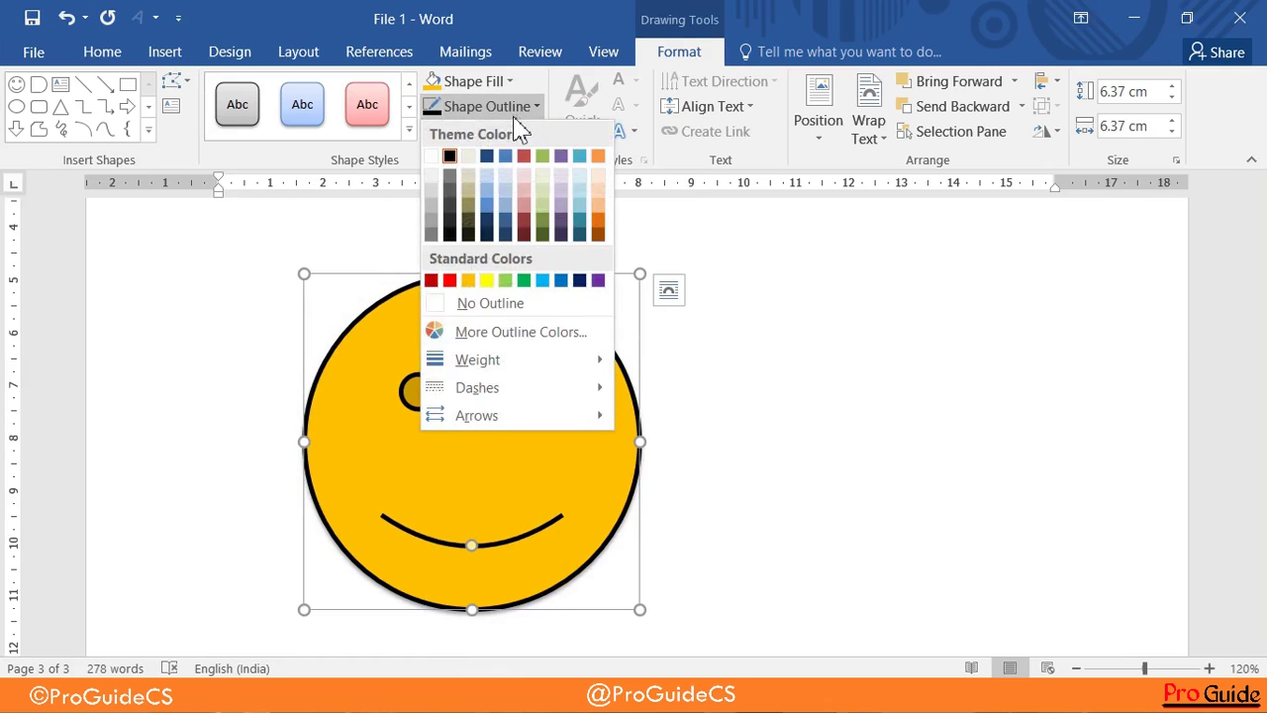
click(528, 104)
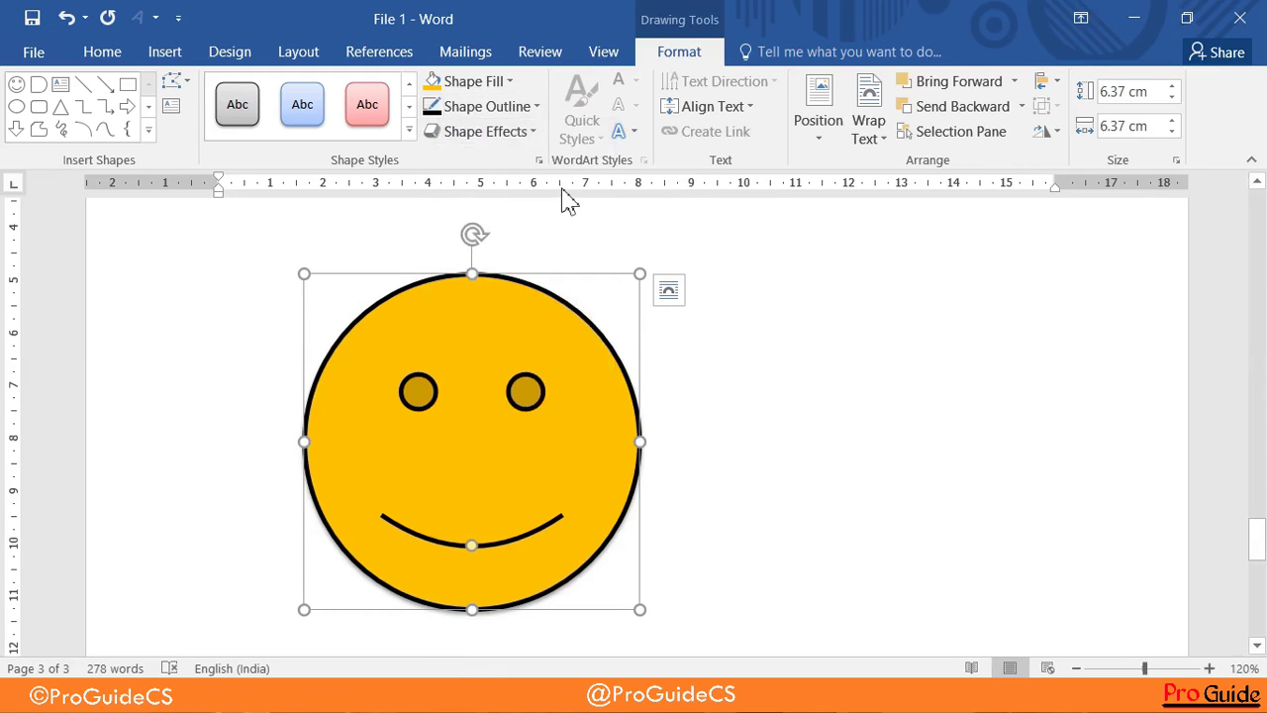
click(529, 136)
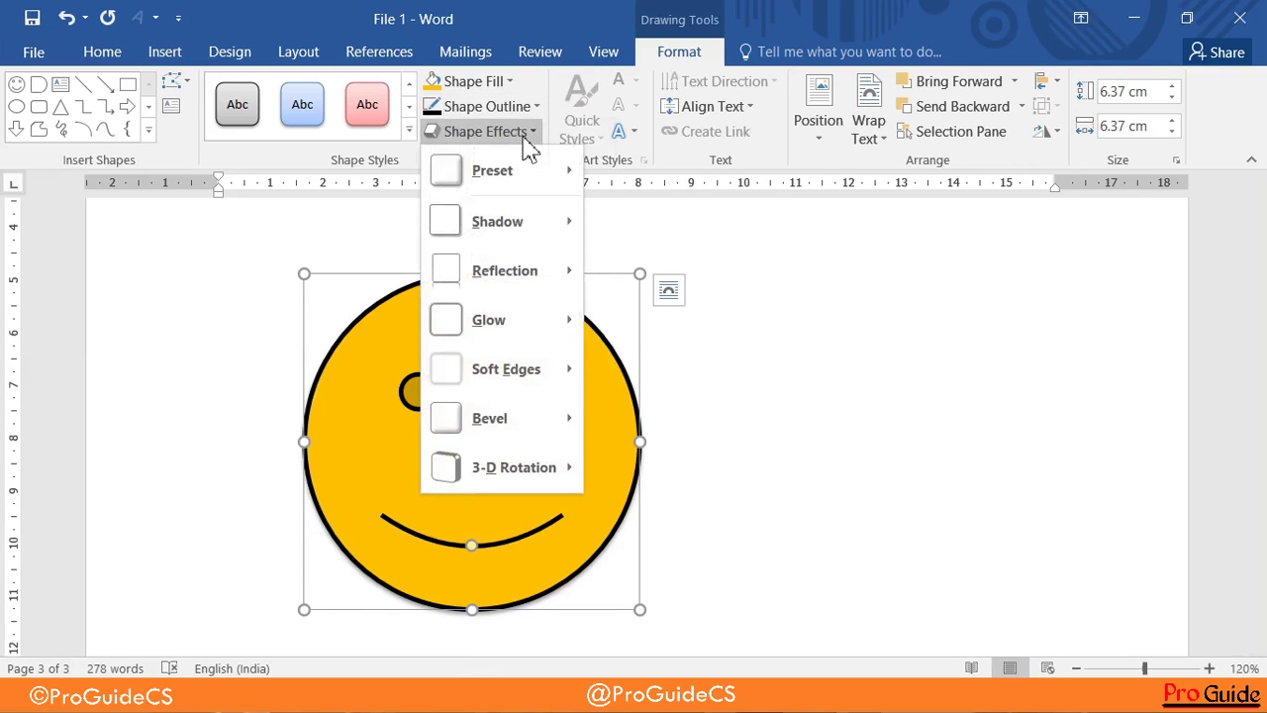
mouse_move(490, 417)
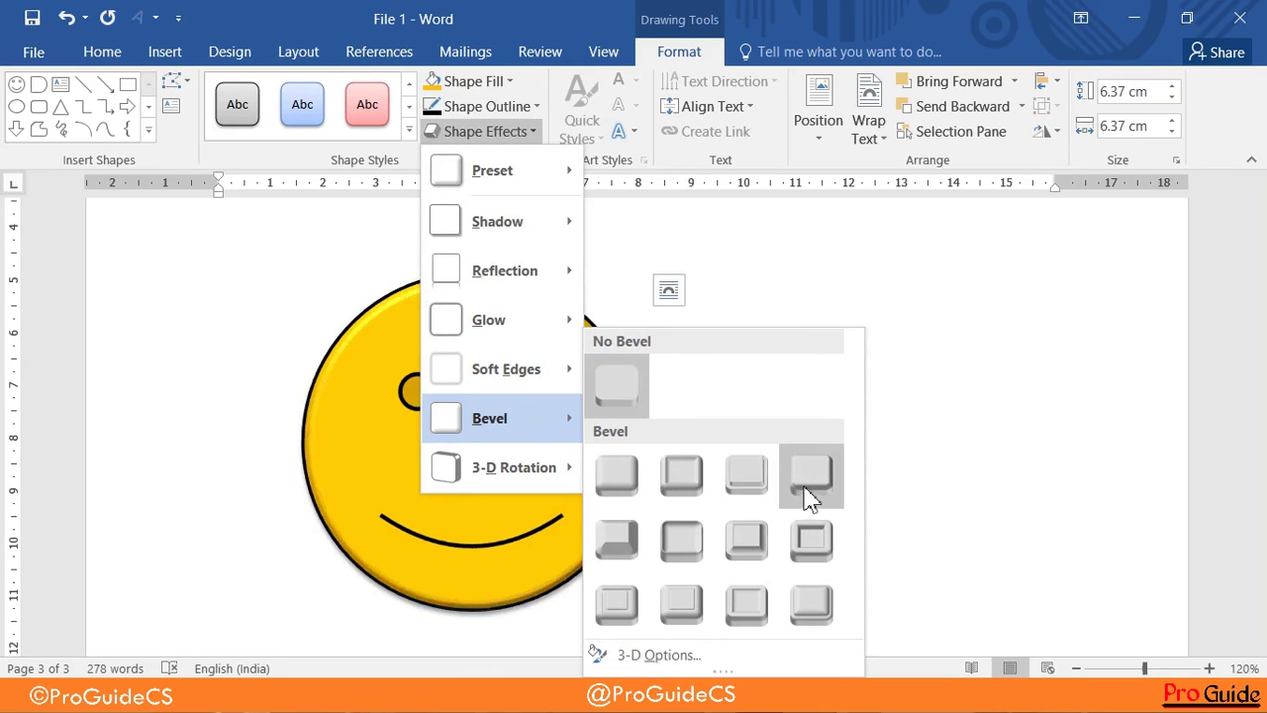
Add a bevel, a red glow and a reflection effect to the gold smiley
click(681, 475)
click(509, 368)
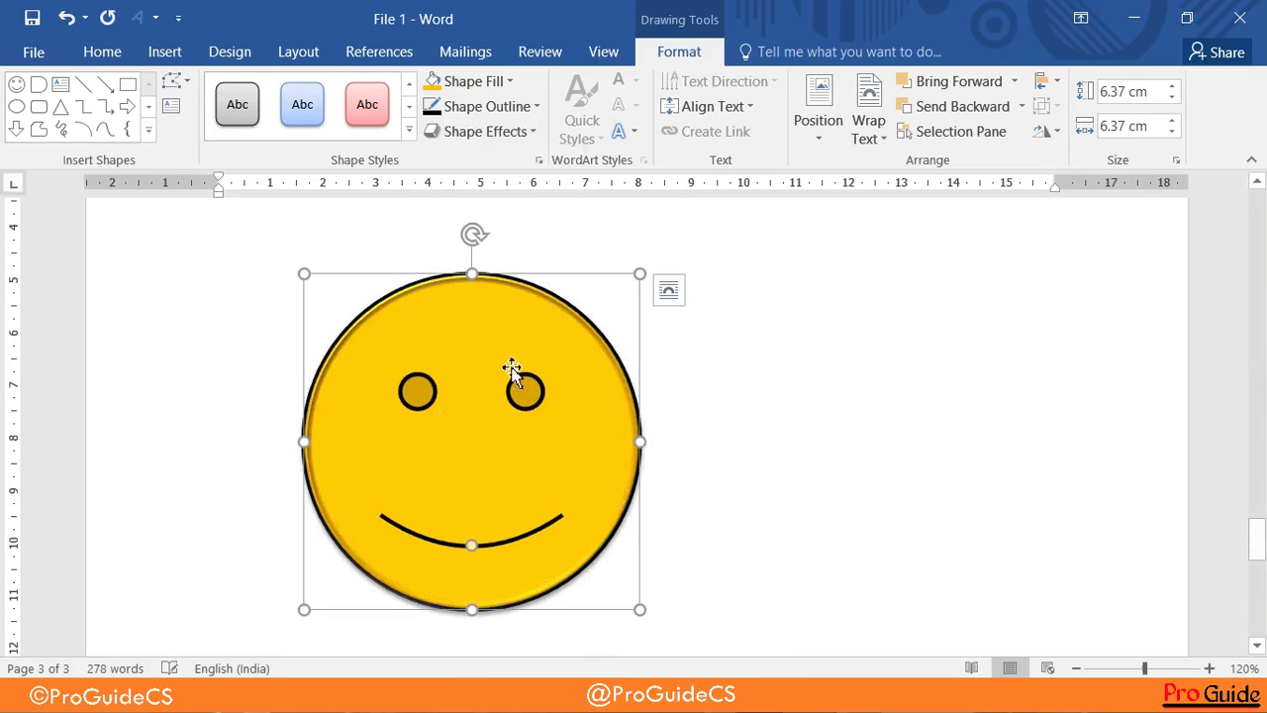
click(485, 130)
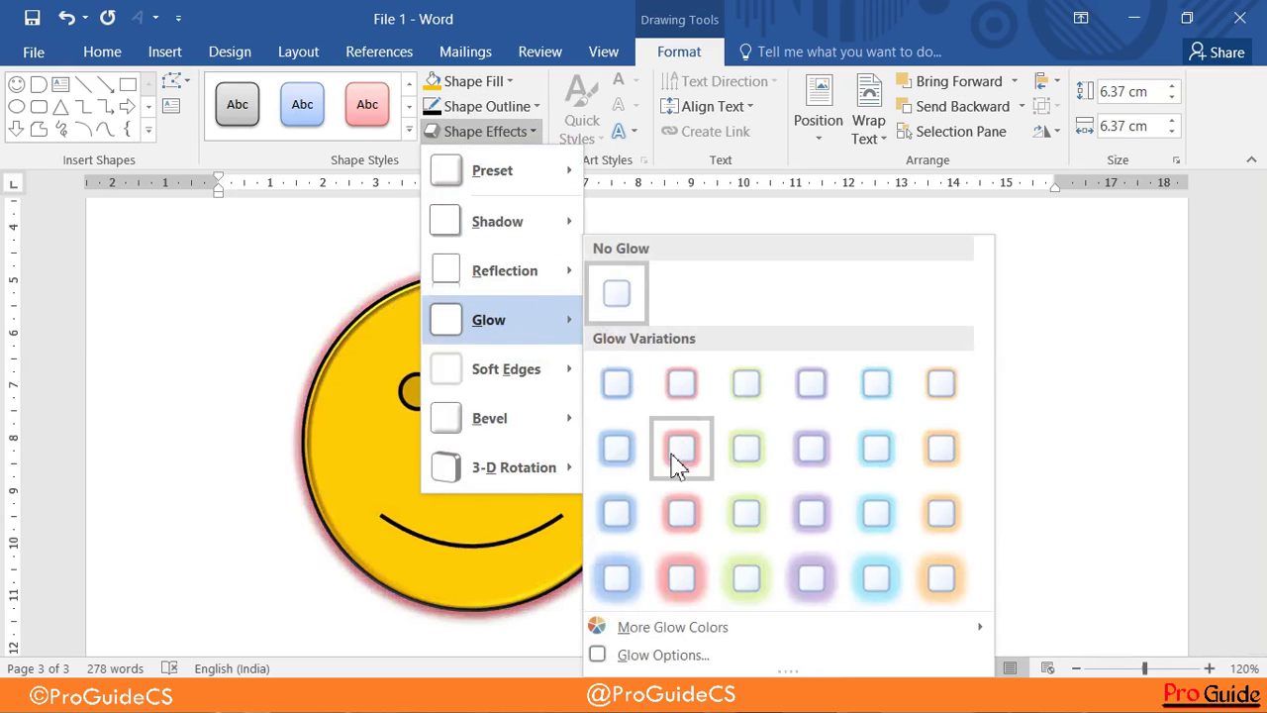
click(679, 456)
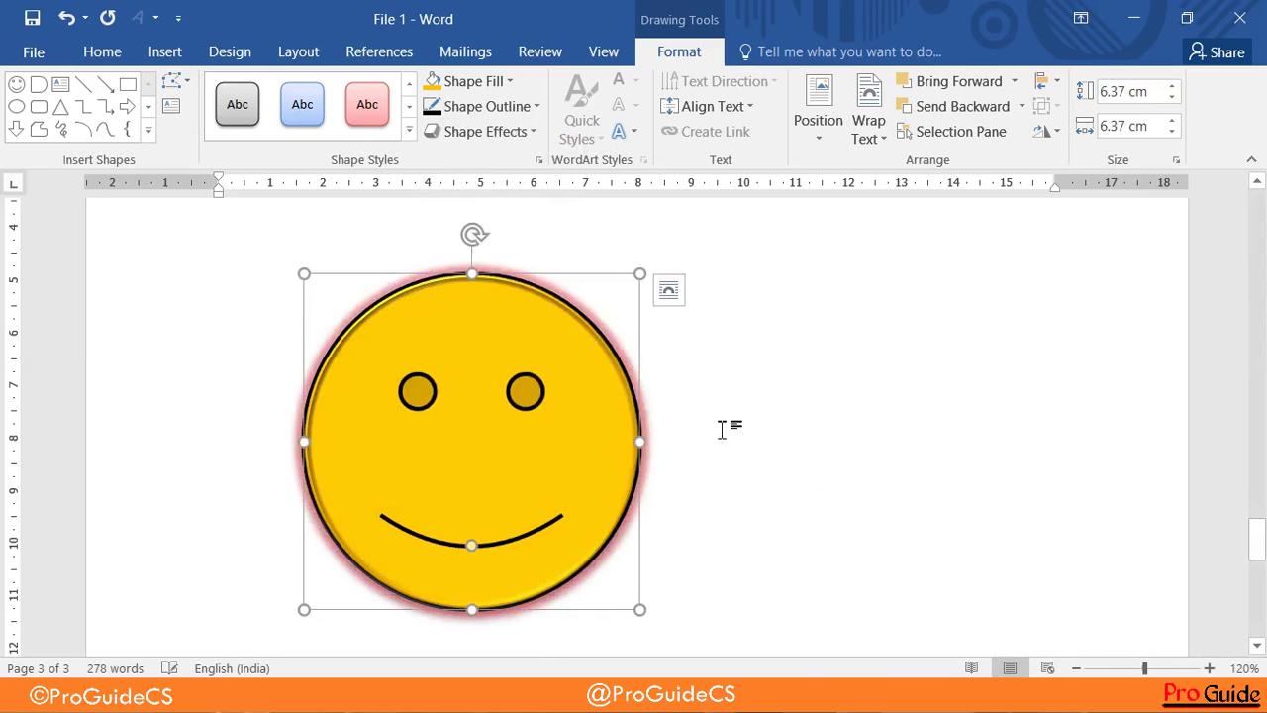
click(513, 132)
mouse_move(505, 270)
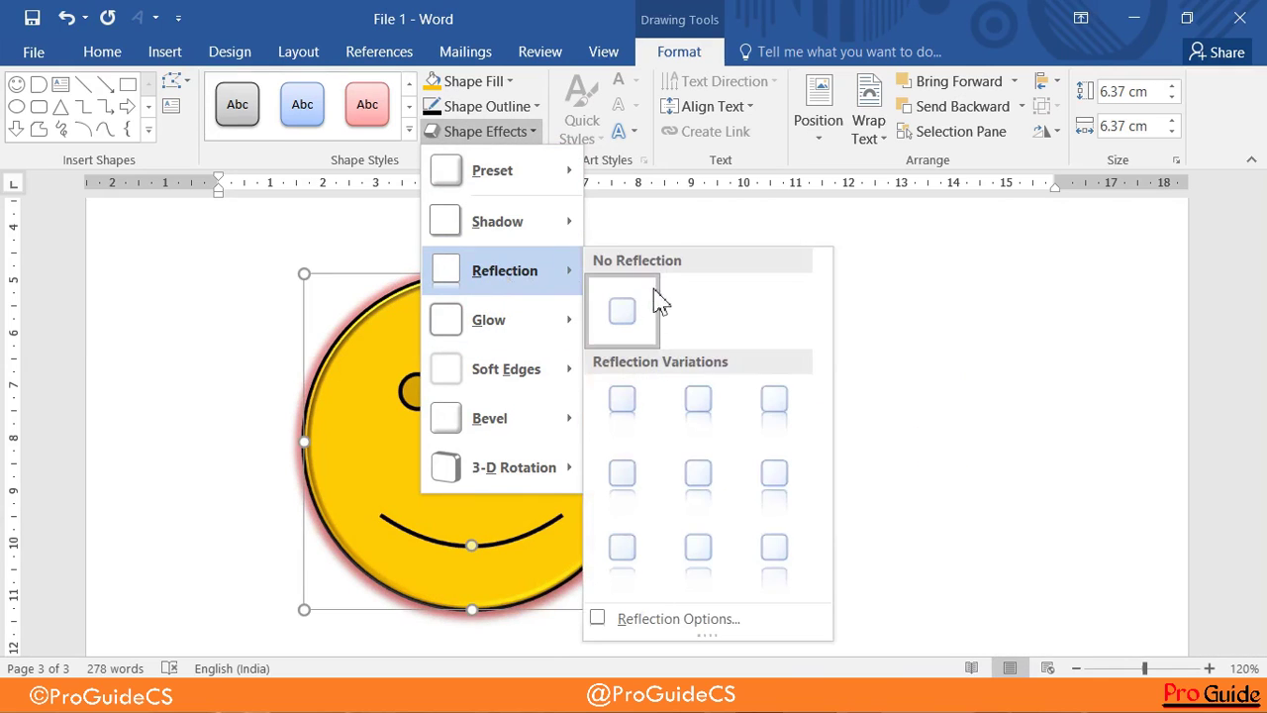
click(718, 416)
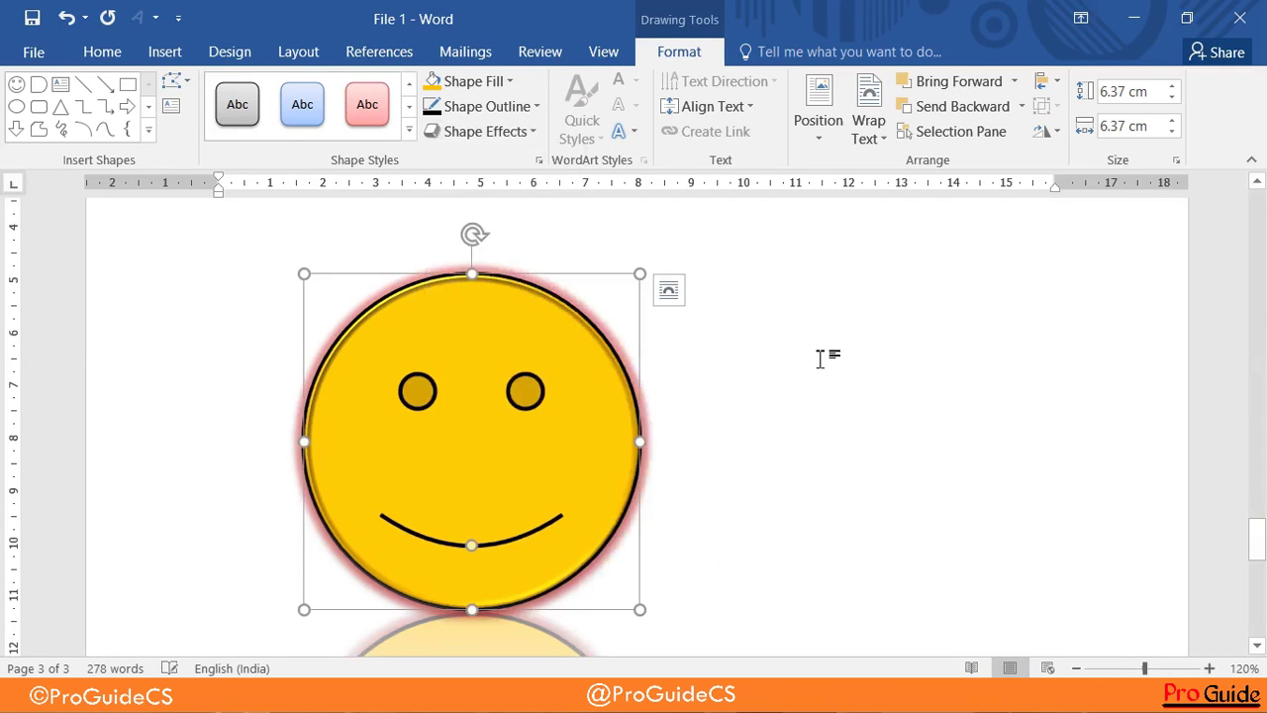
ctrl+scroll(818, 360, down, 3)
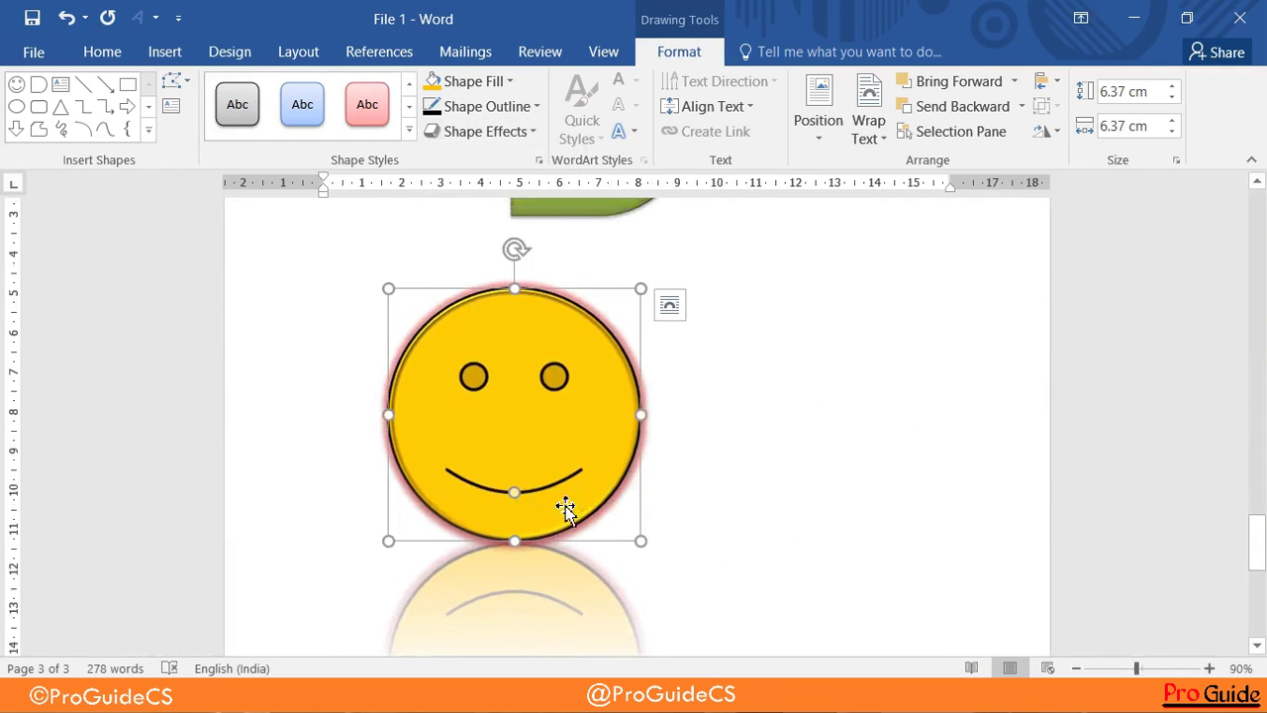
scroll(565, 508, down, 2)
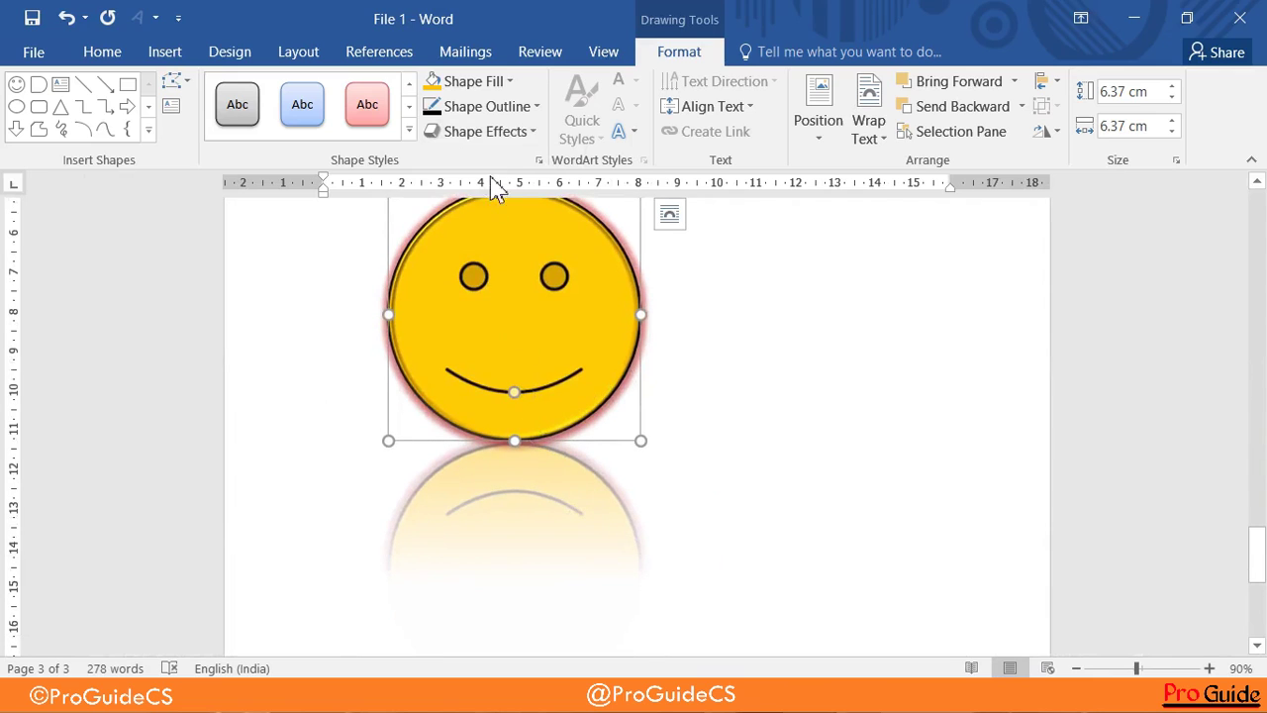
click(485, 131)
mouse_move(504, 270)
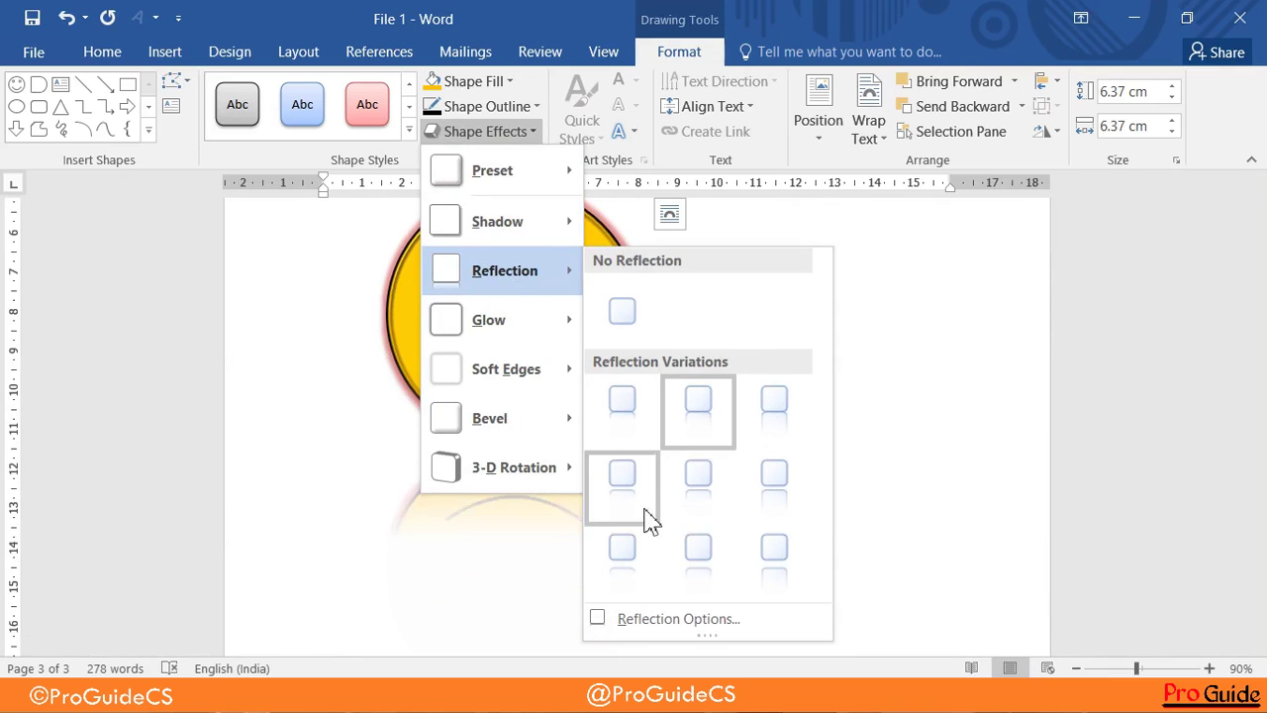
click(851, 297)
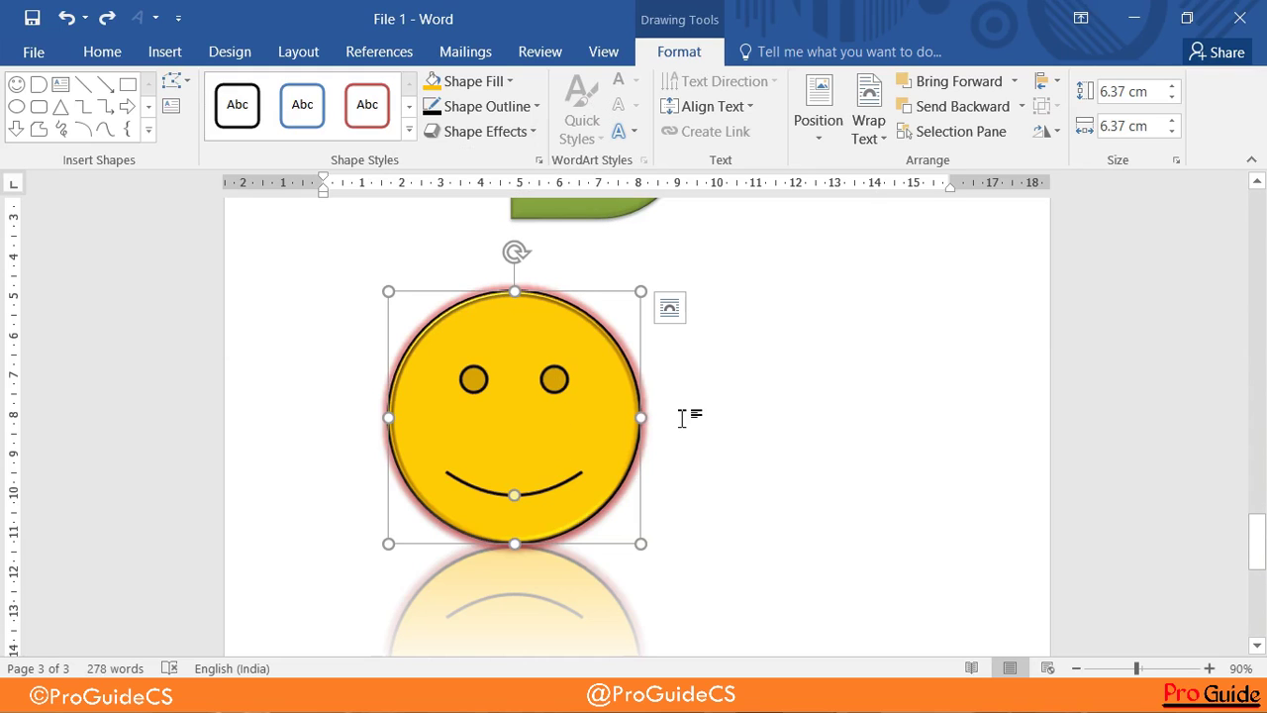
scroll(683, 415, up, 2)
scroll(683, 415, up, 2)
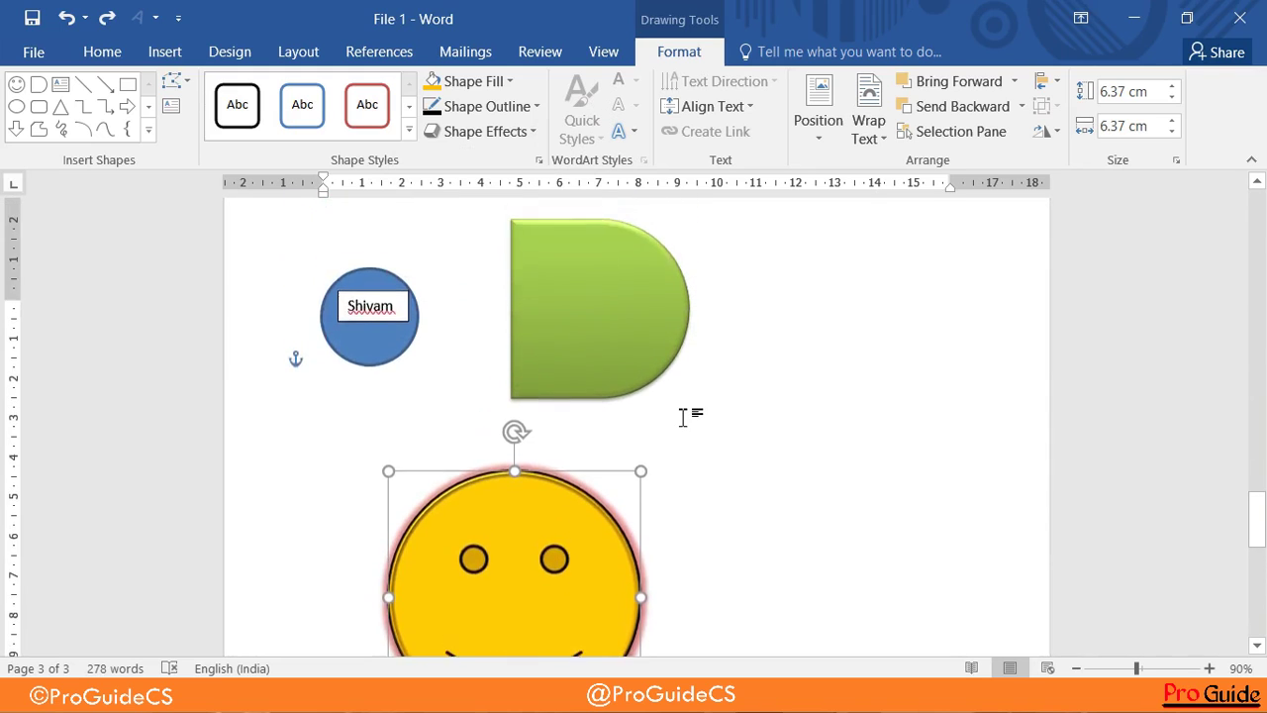
scroll(683, 416, down, 3)
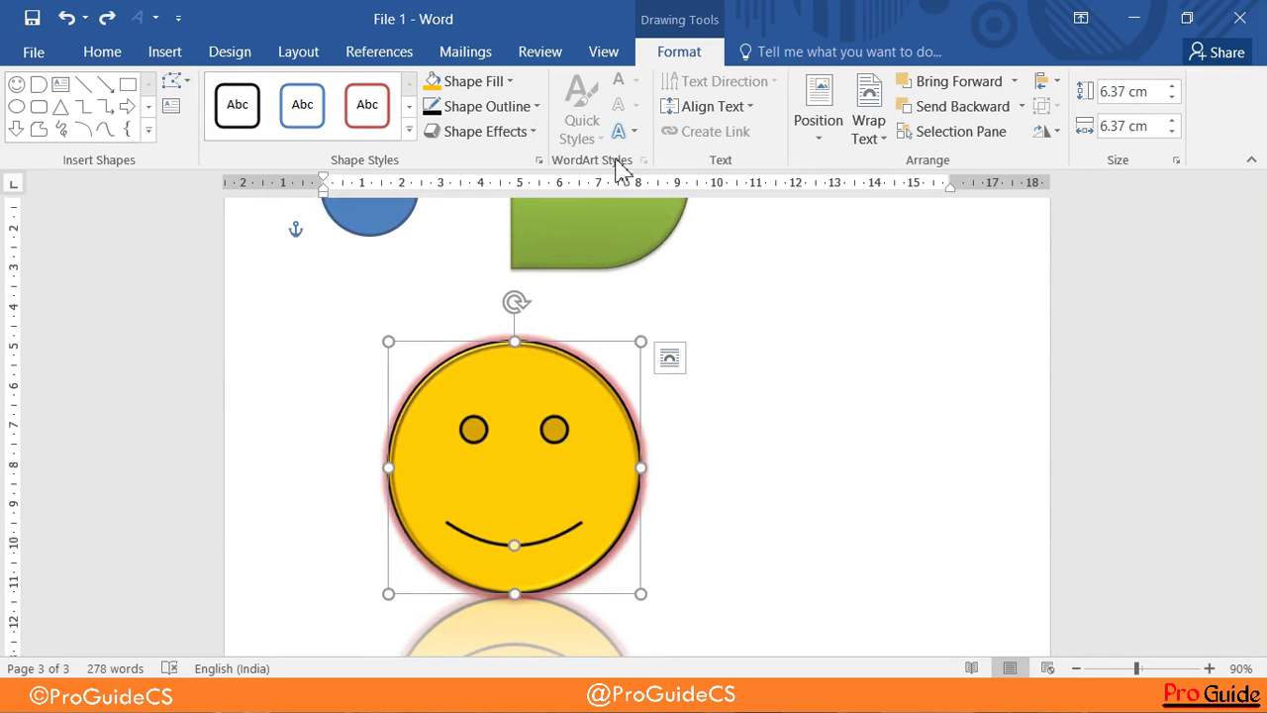
right_click(523, 470)
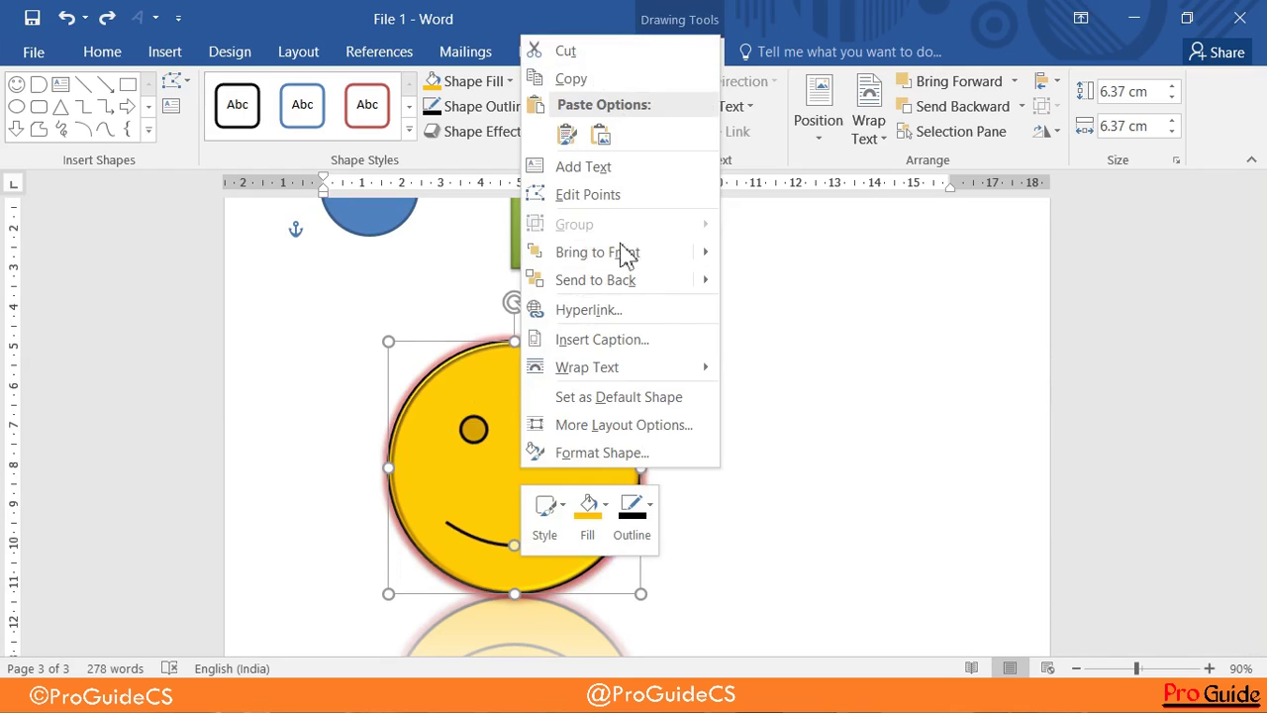
click(482, 471)
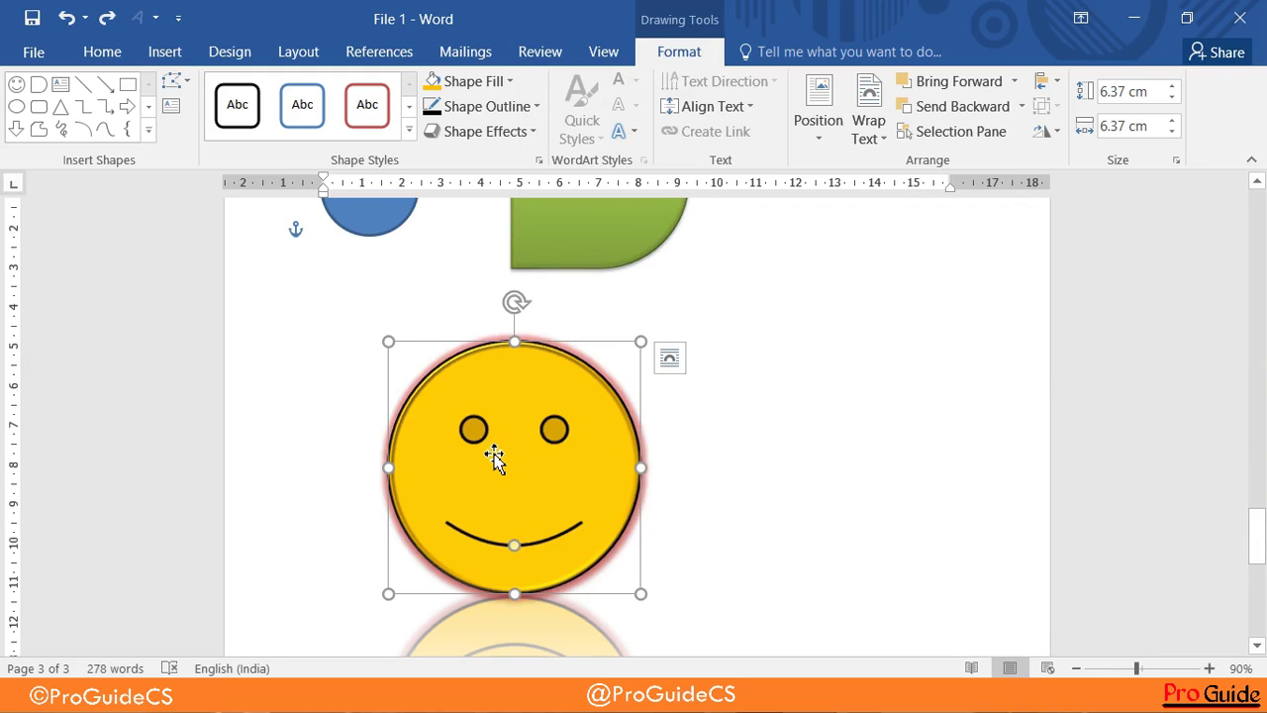
Add the text 'Smile' inside the smiley shape and select it
right_click(495, 458)
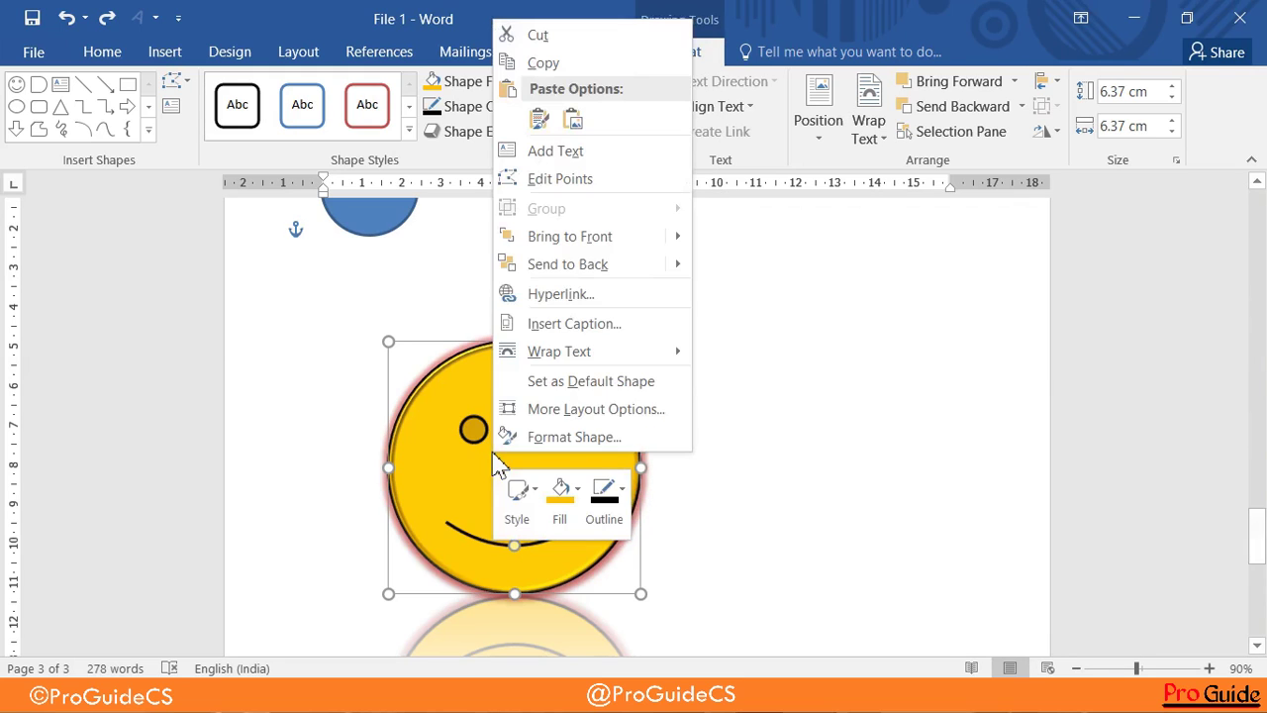
click(543, 155)
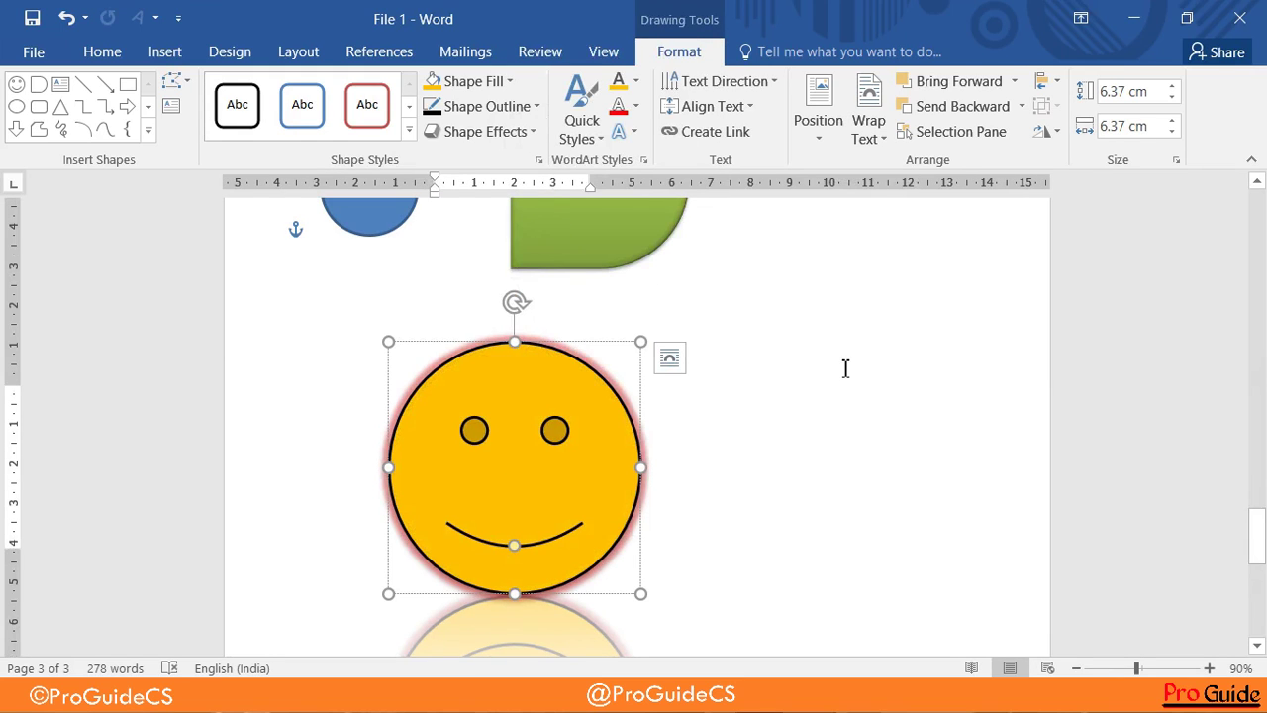
text(Smile)
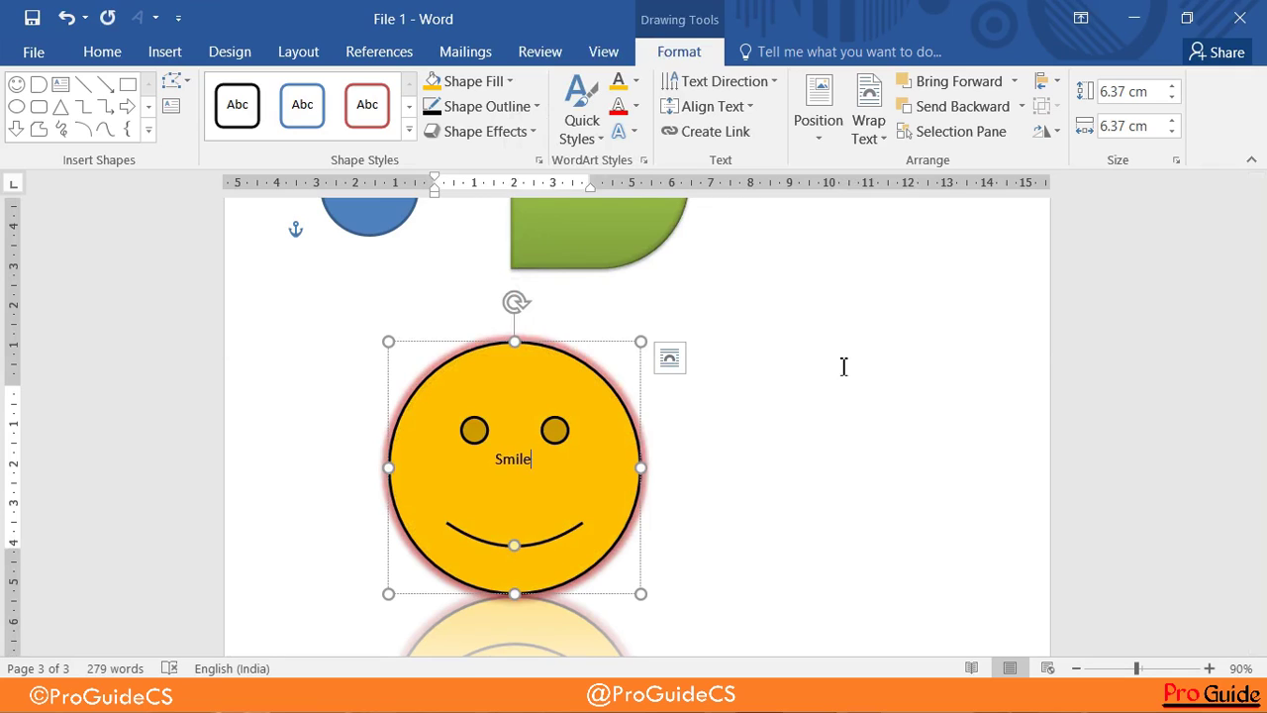
double_click(494, 460)
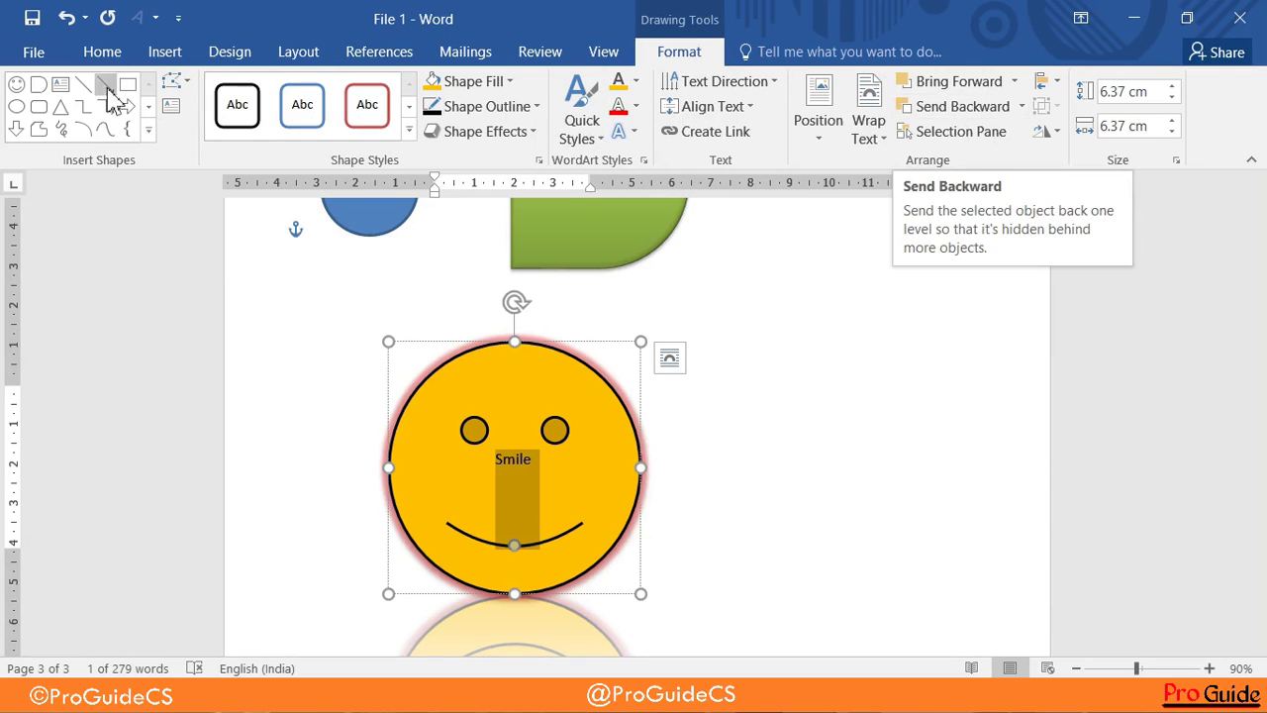
Enlarge the 'Smile' text to 28 pt with Grow Font
click(107, 54)
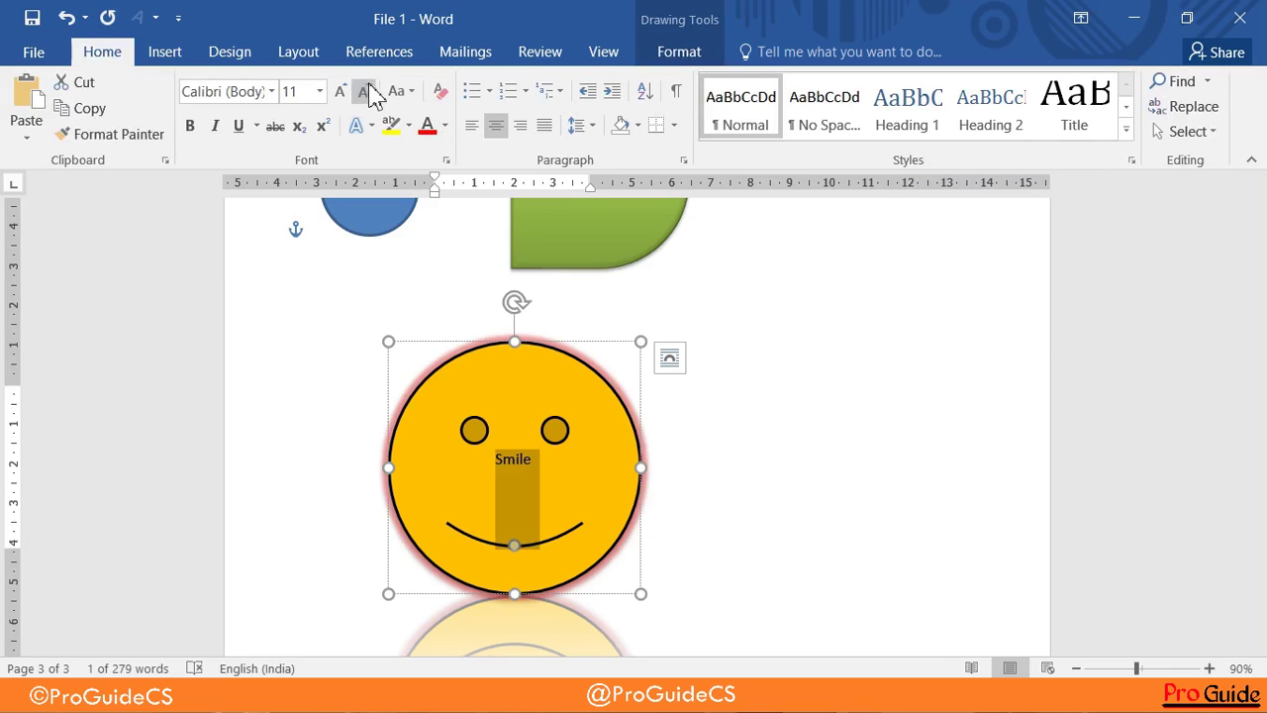
click(341, 91)
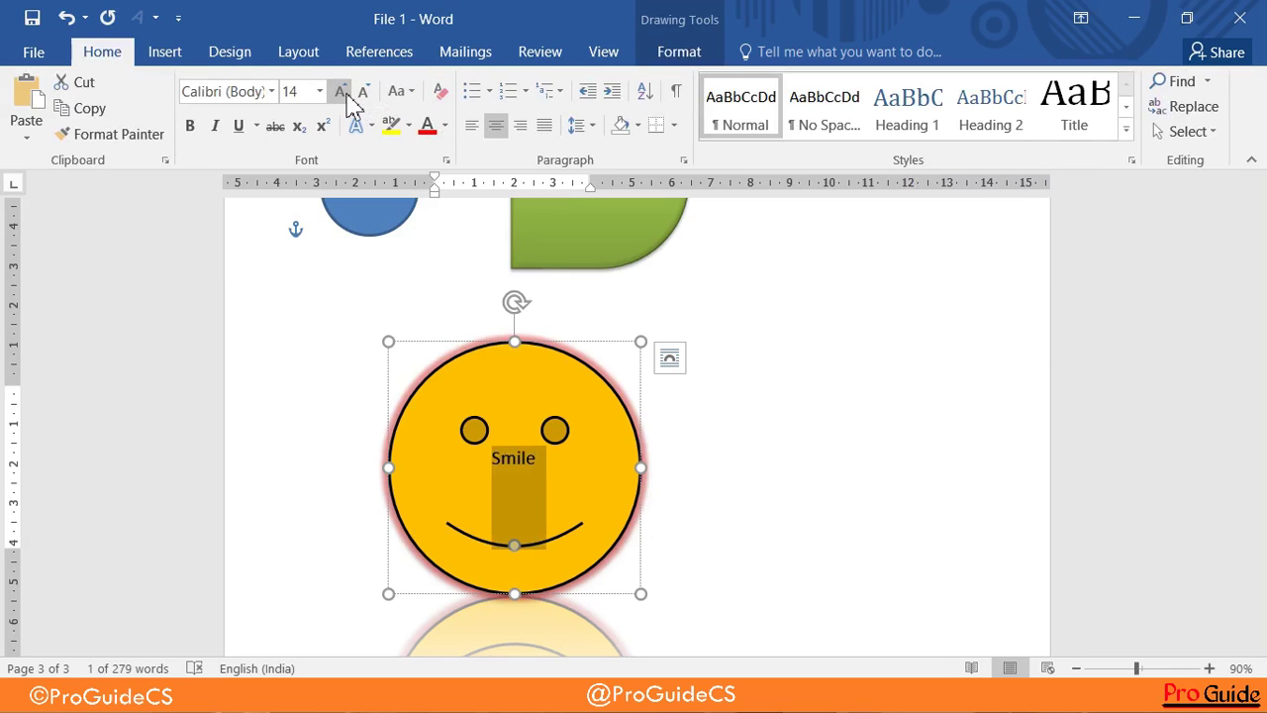
click(340, 91)
click(340, 91)
click(340, 91)
click(341, 91)
click(341, 91)
click(341, 91)
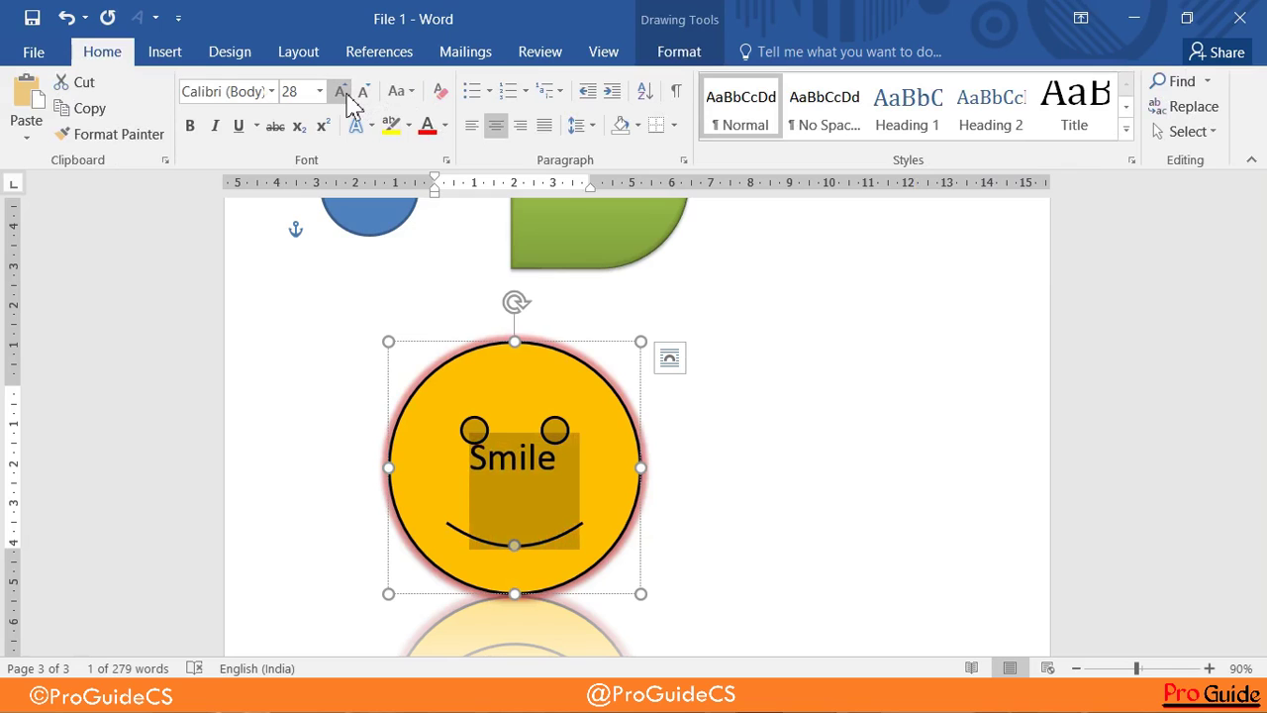
Apply a dark WordArt style to 'Smile' with red text fill and black text outline
click(681, 55)
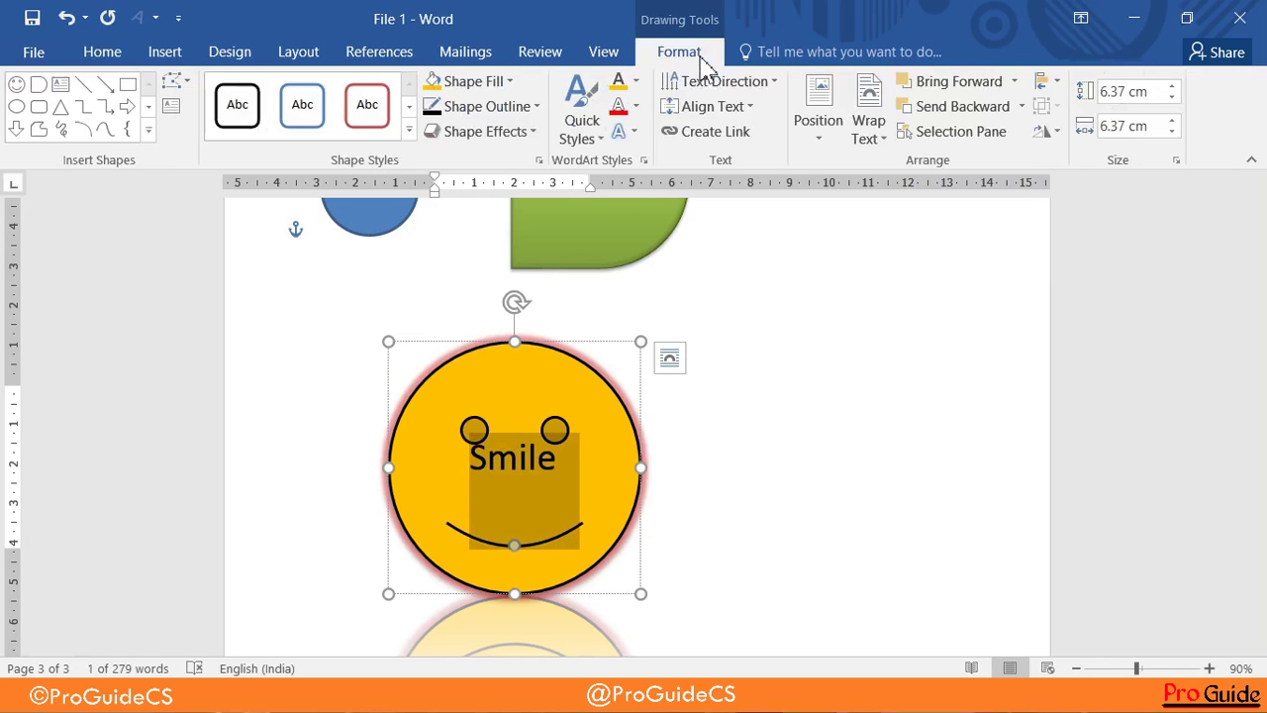
click(585, 139)
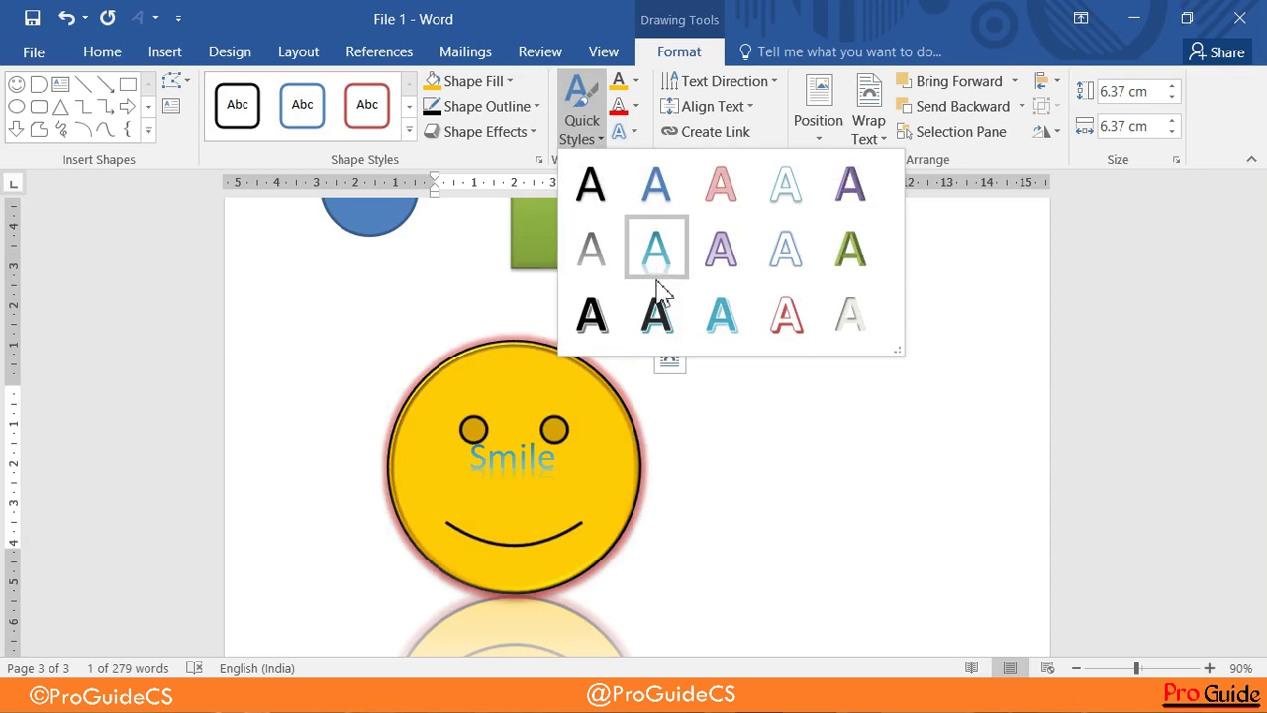
click(656, 315)
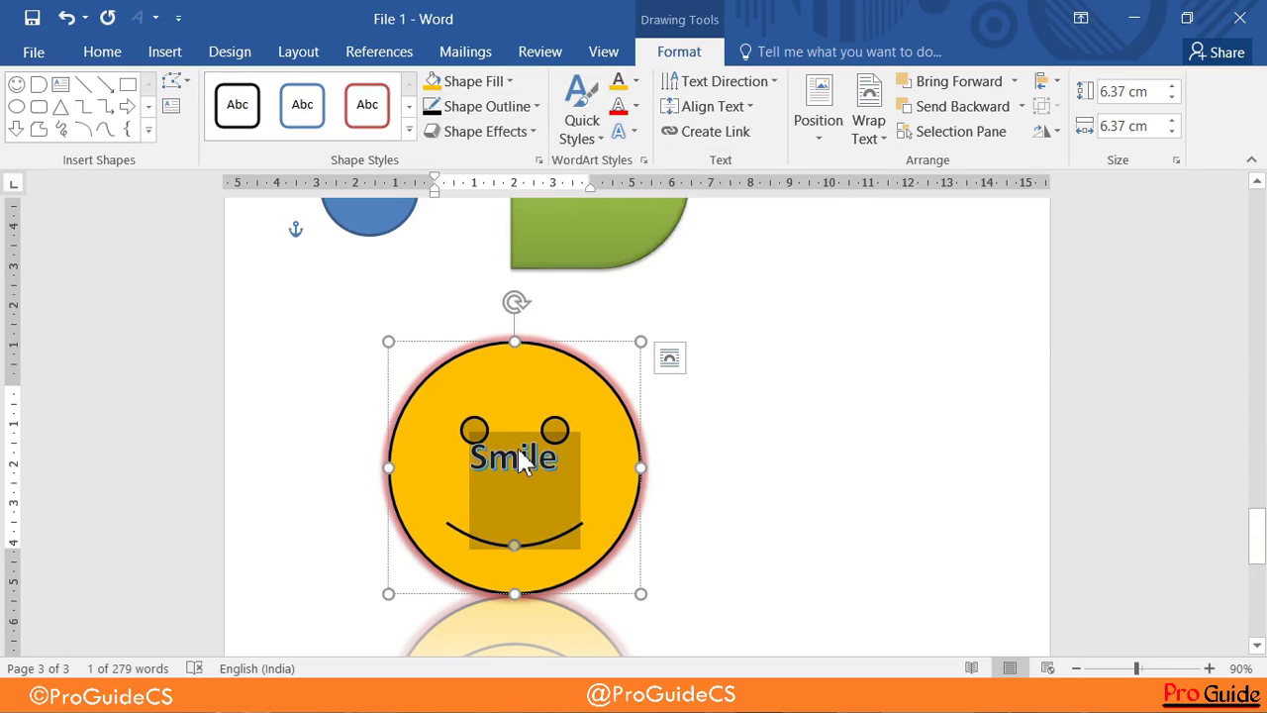
click(637, 83)
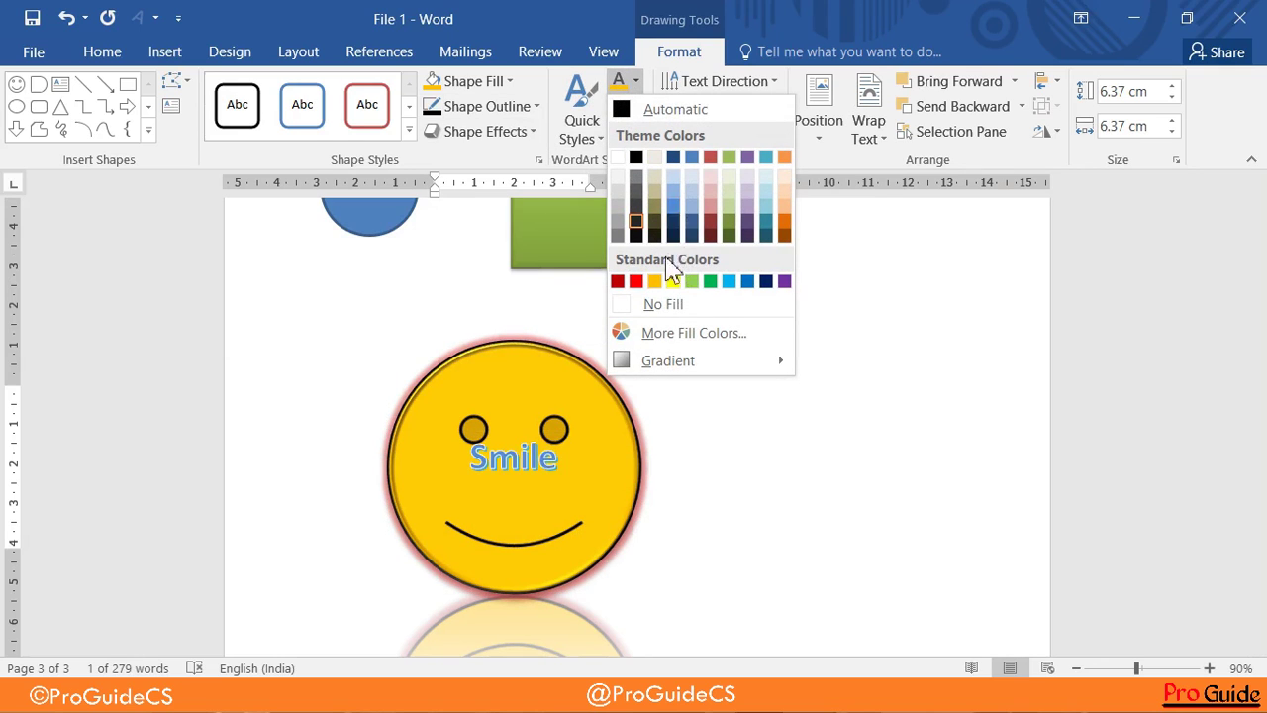
click(638, 282)
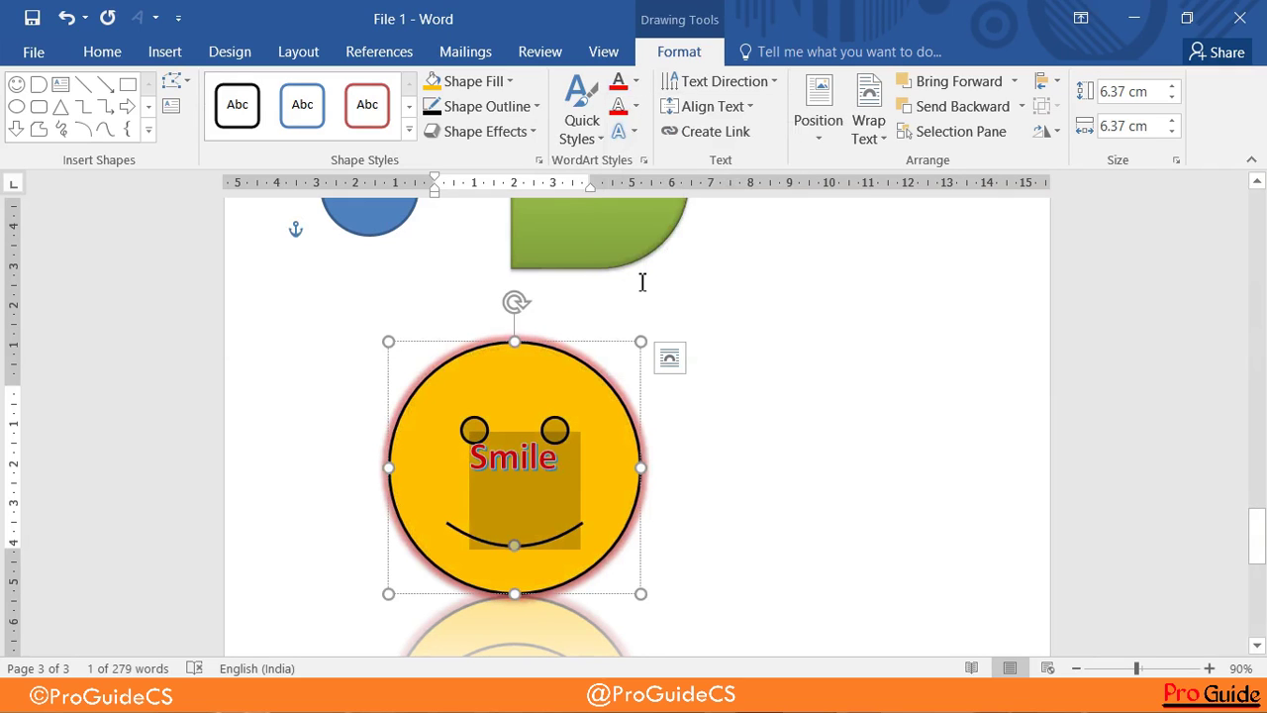
click(635, 106)
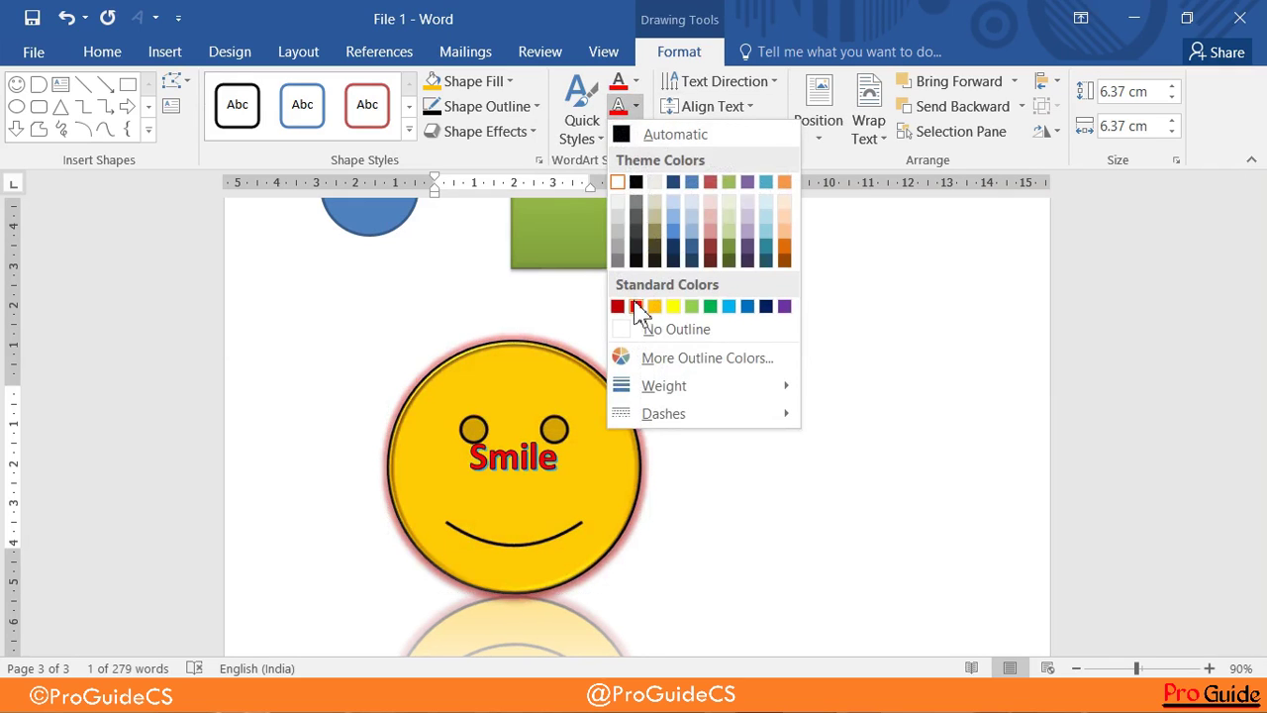
click(636, 185)
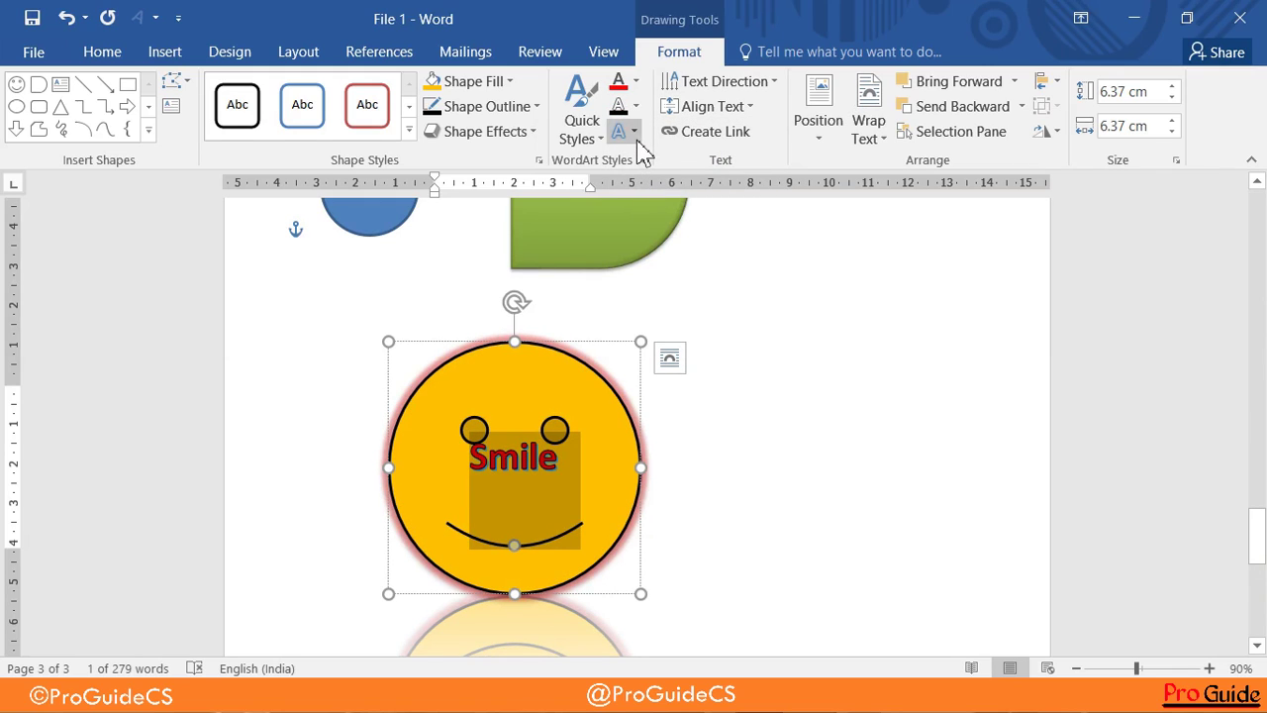
Transform the 'Smile' text into the Arch Down curve, leaving 3-D Rotation unapplied
click(634, 133)
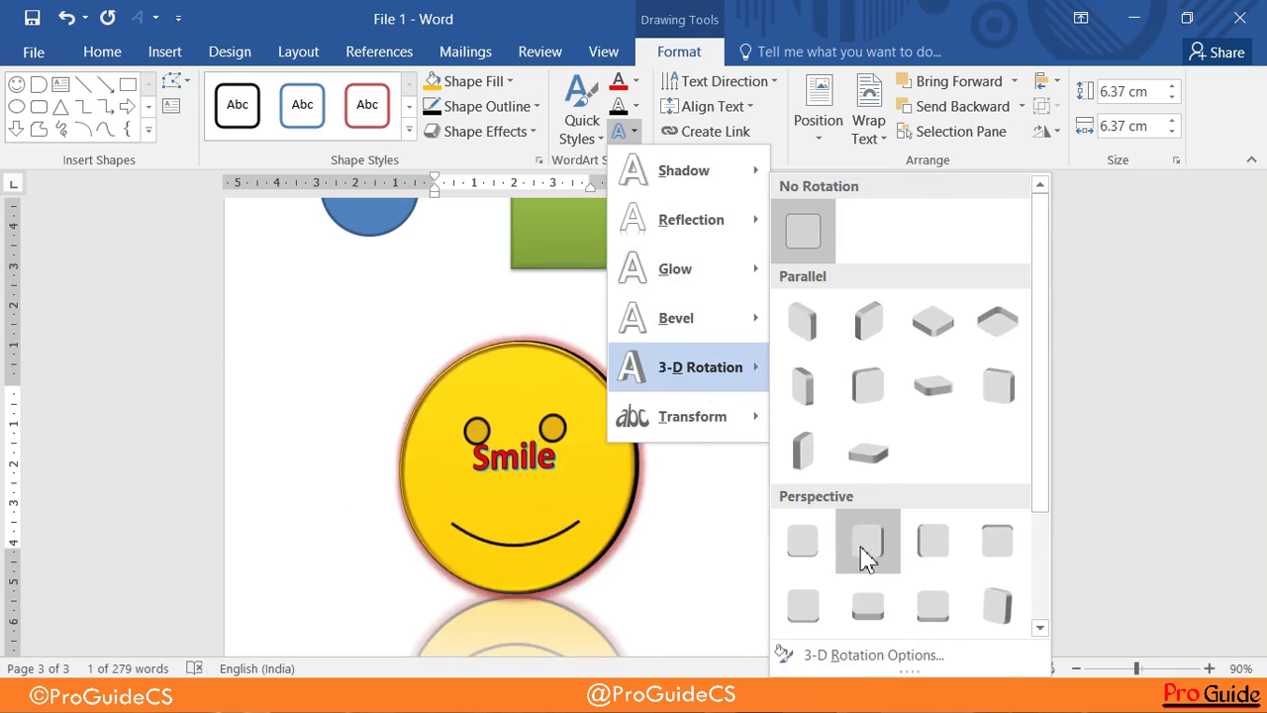
mouse_move(692, 416)
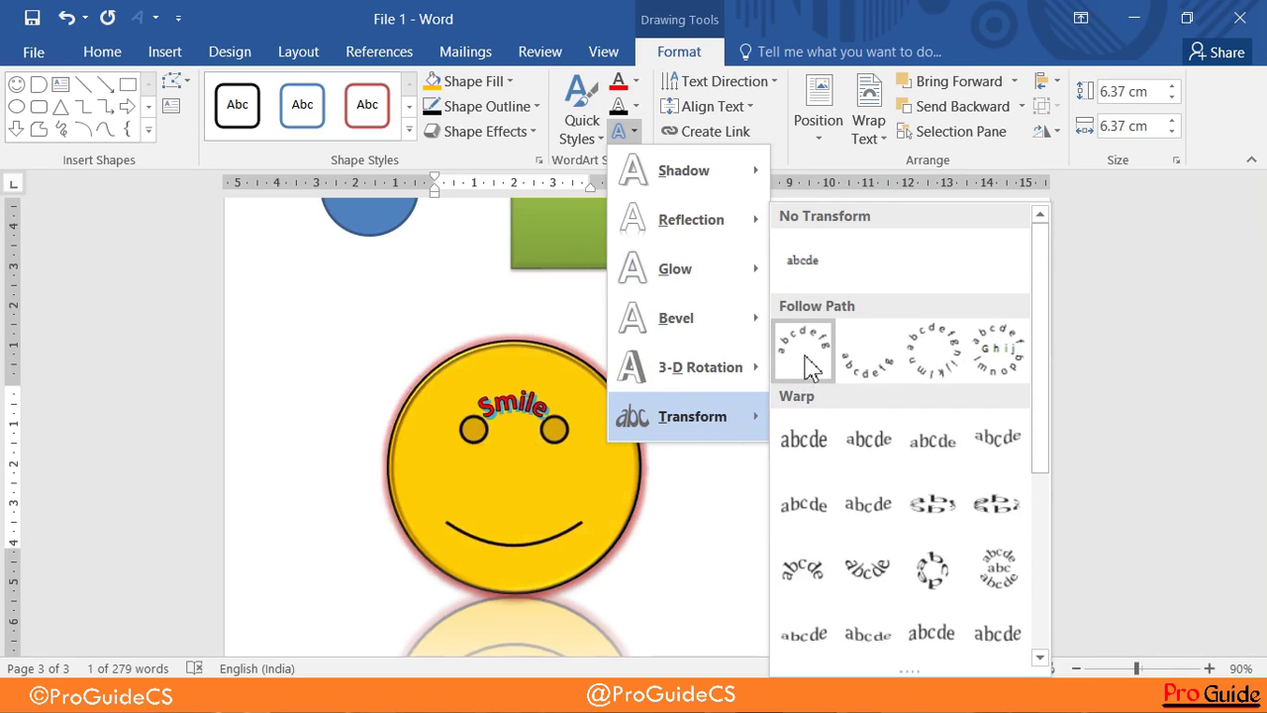
click(859, 354)
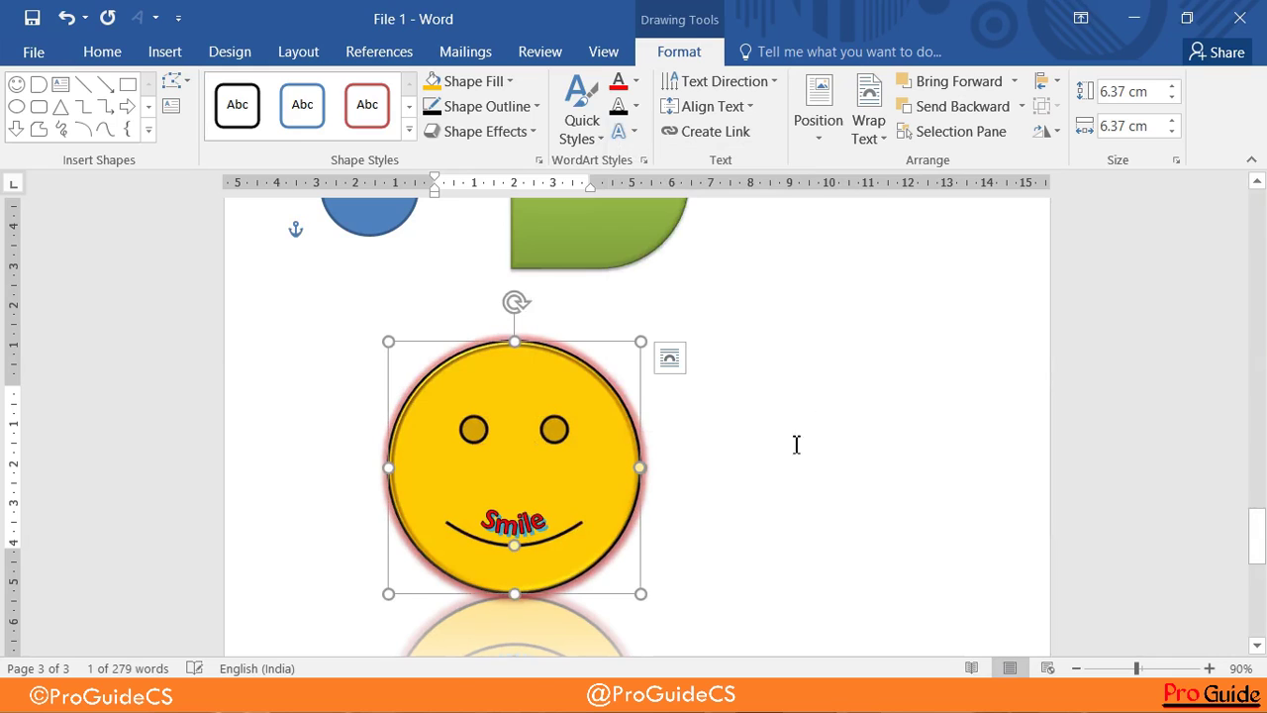
click(623, 132)
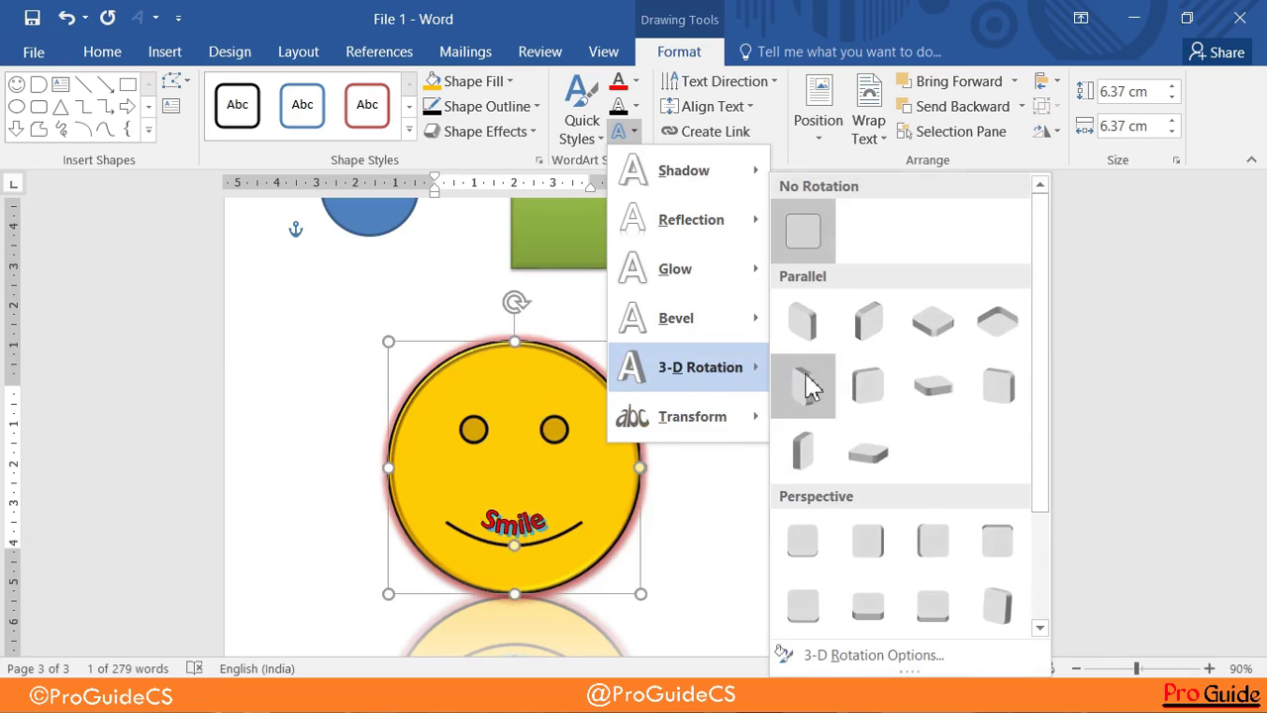
mouse_move(700, 367)
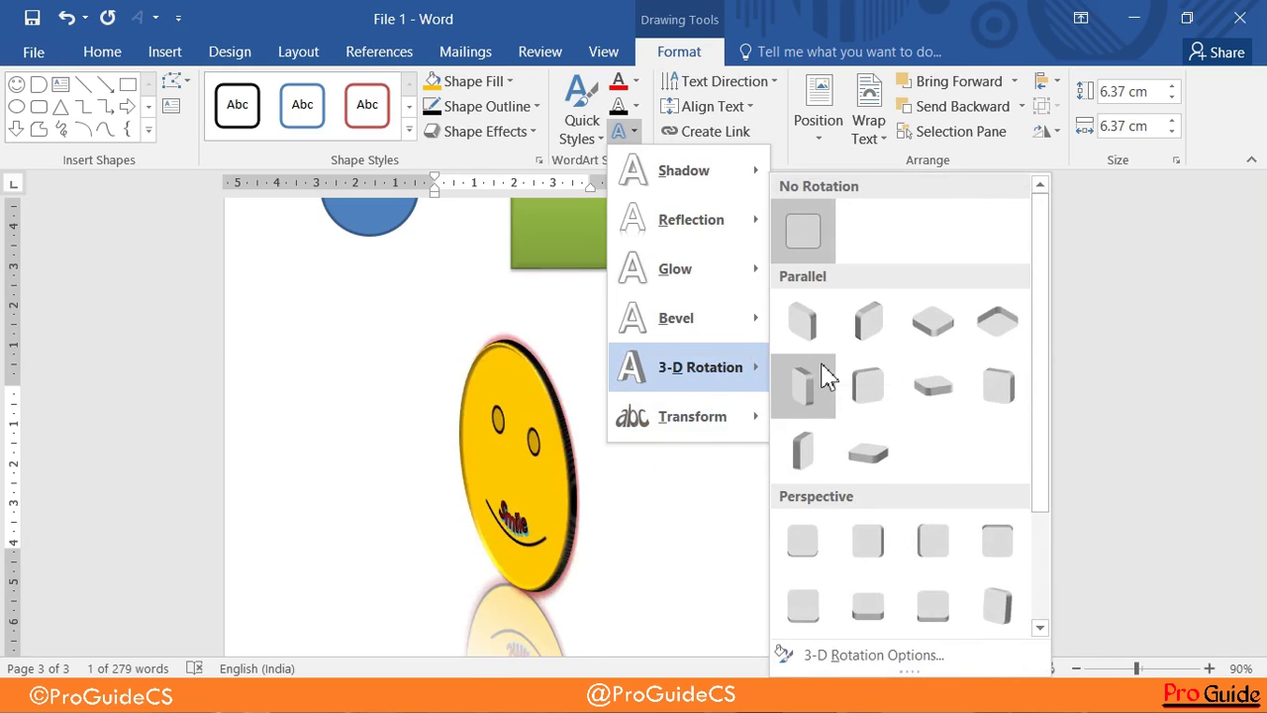
click(745, 508)
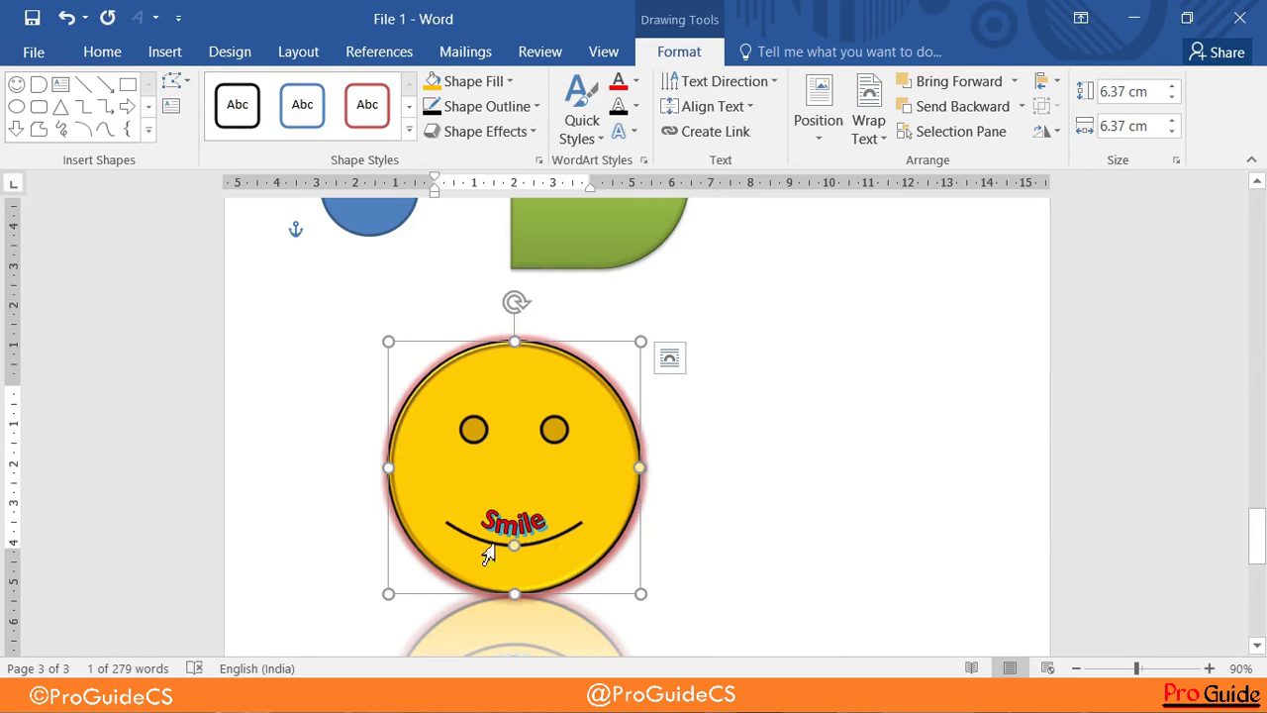
click(837, 399)
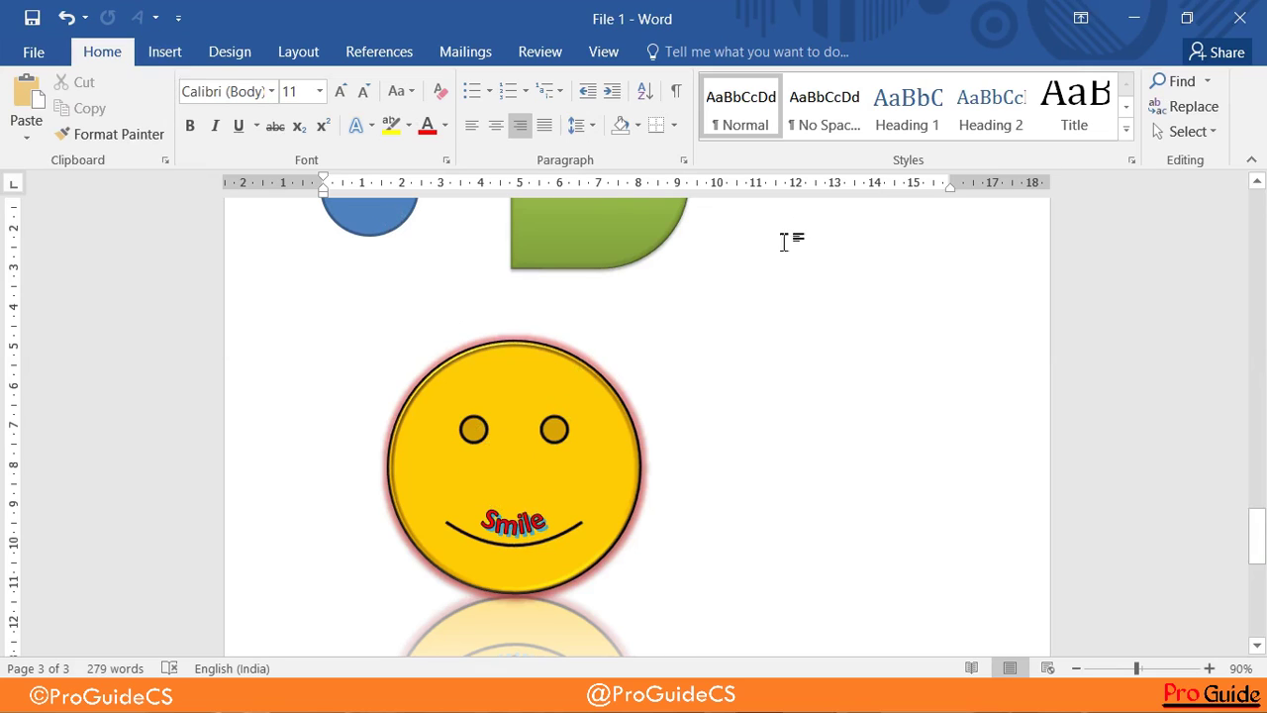
double_click(571, 475)
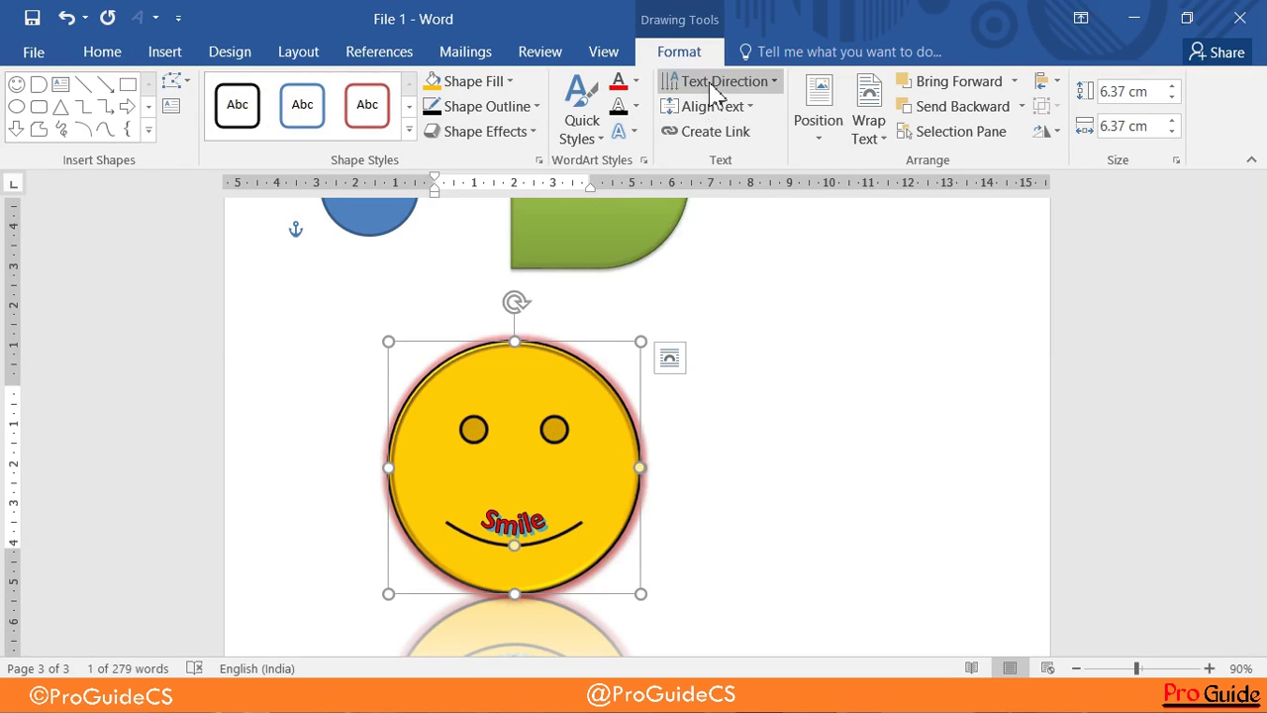
click(718, 83)
click(750, 198)
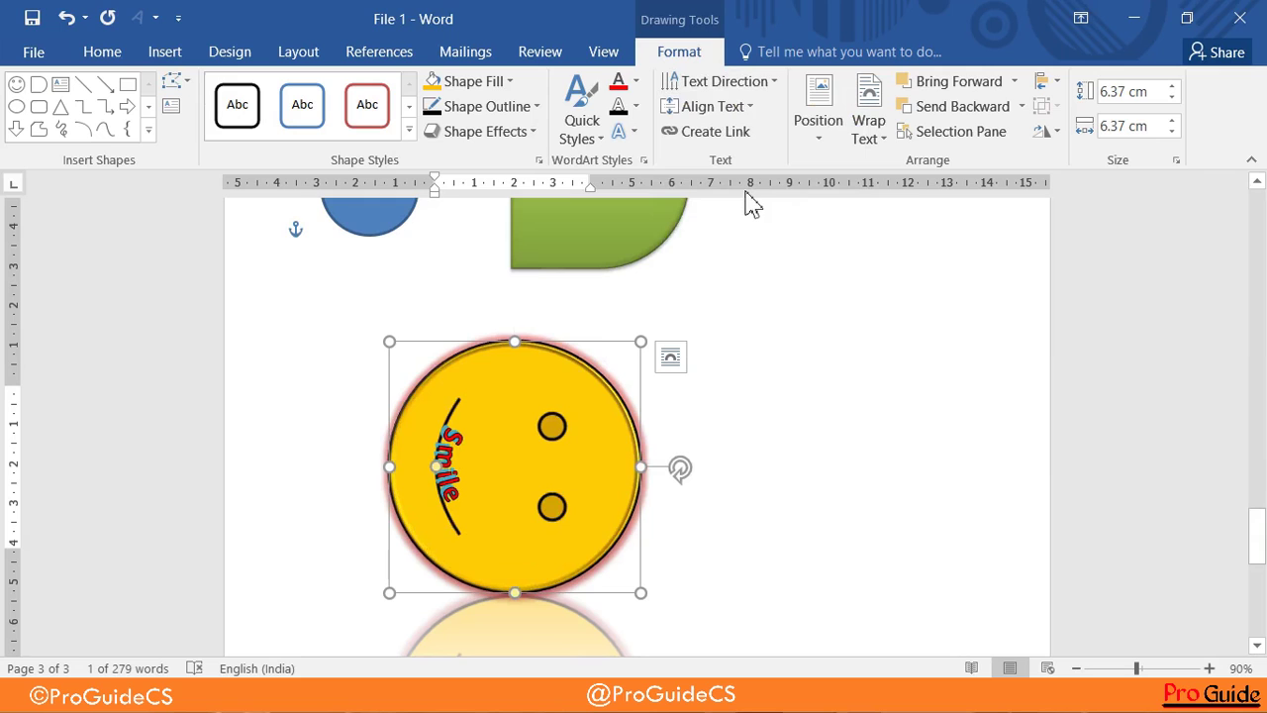
click(753, 297)
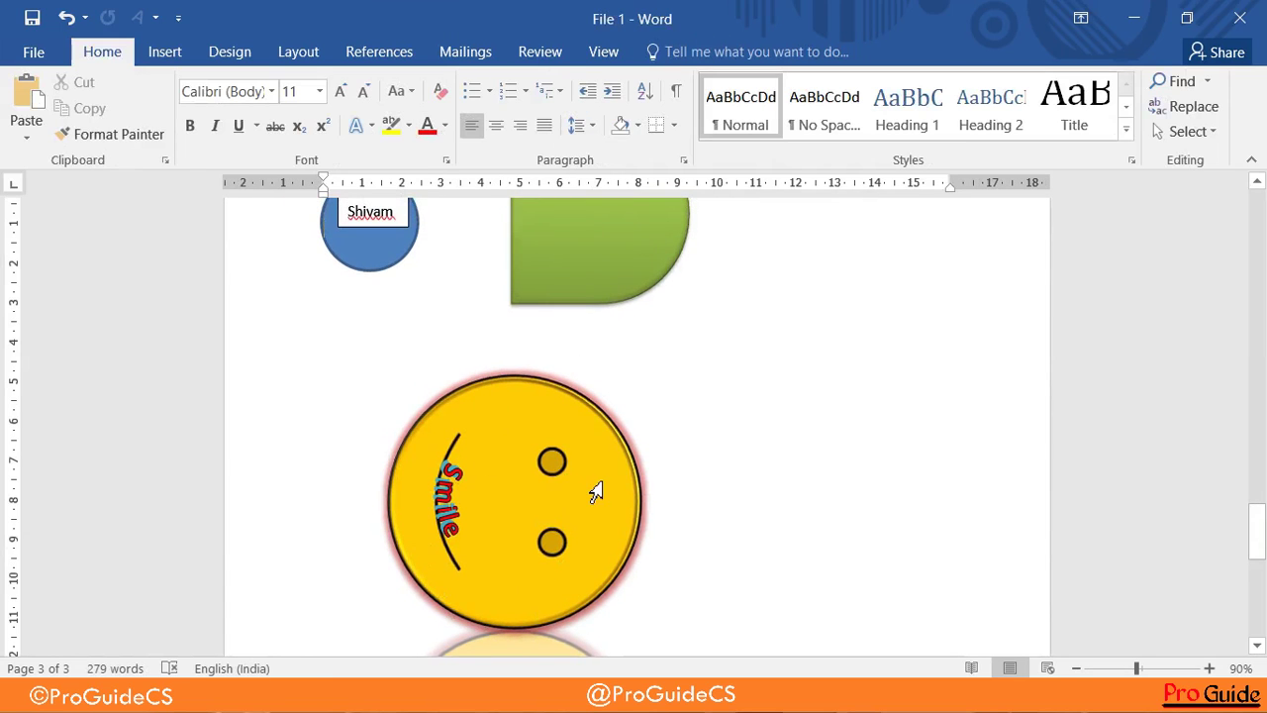
key(ctrl+z)
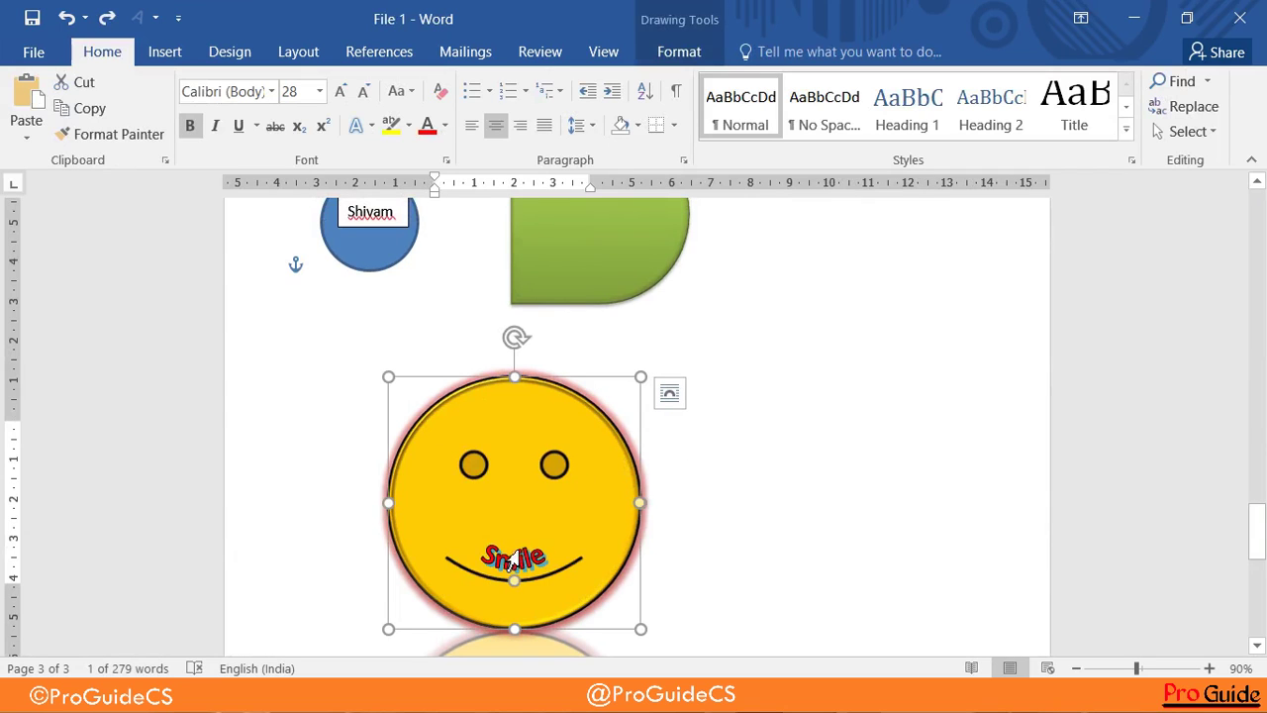
click(808, 499)
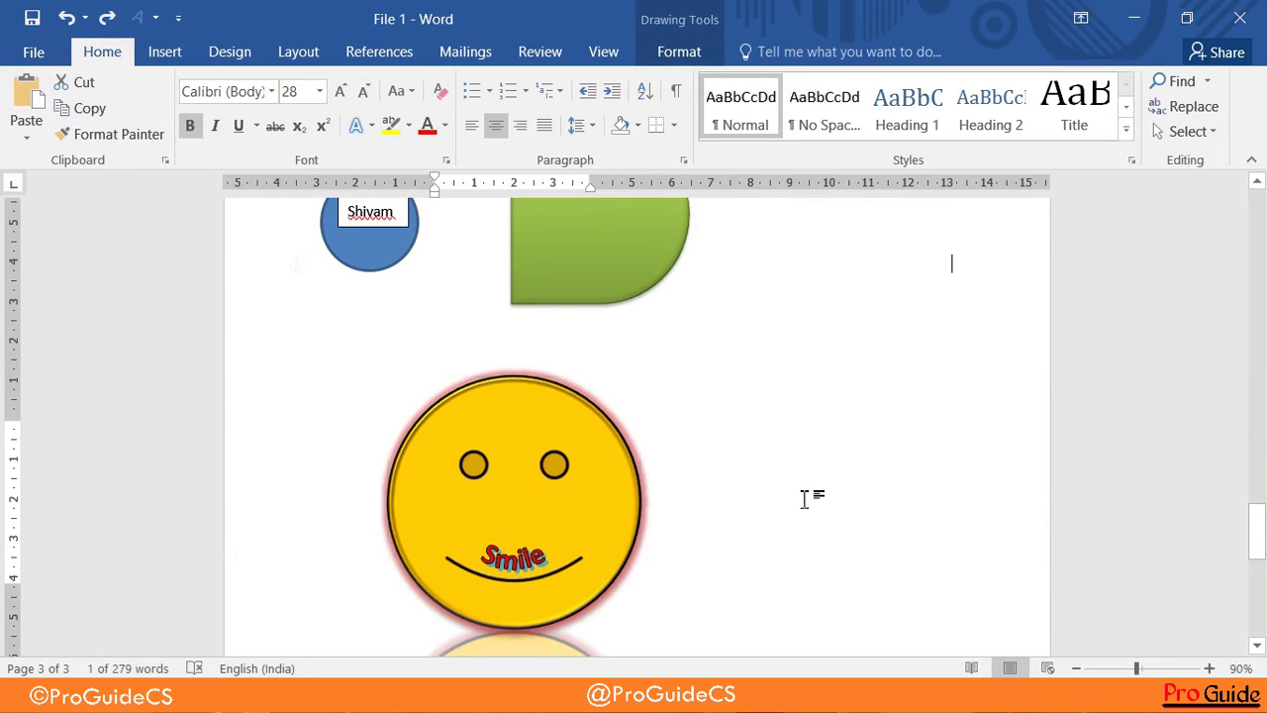
click(171, 61)
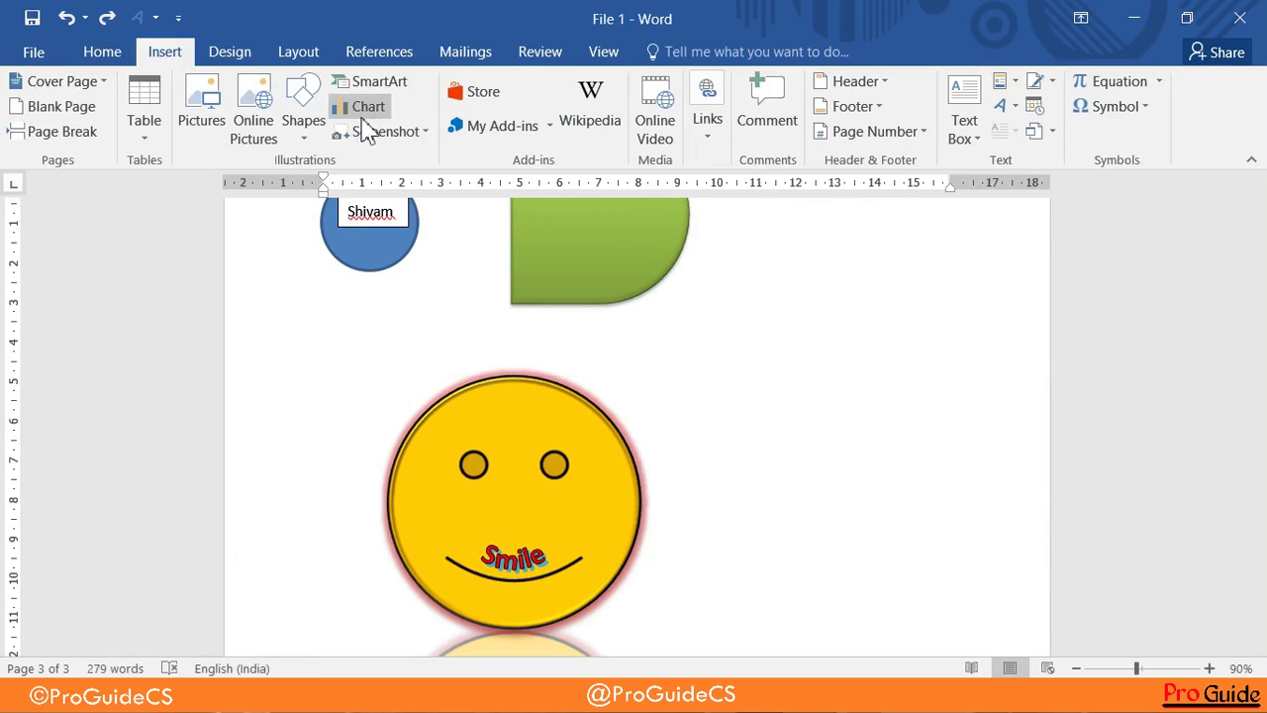
Draw a rectangle right of the smiley and add the name as its text
click(303, 109)
click(404, 185)
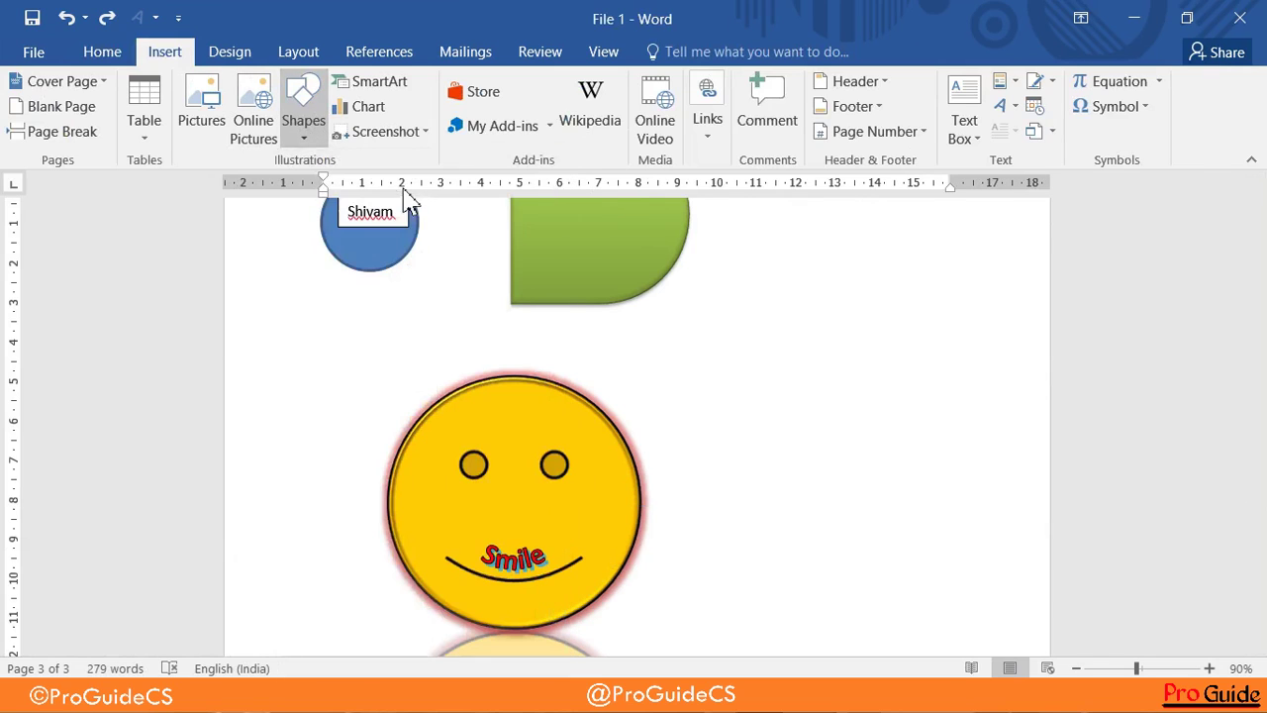
mouse_move(696, 341)
mouse_down()
mouse_move(960, 481)
mouse_move(996, 556)
mouse_move(1030, 549)
mouse_up()
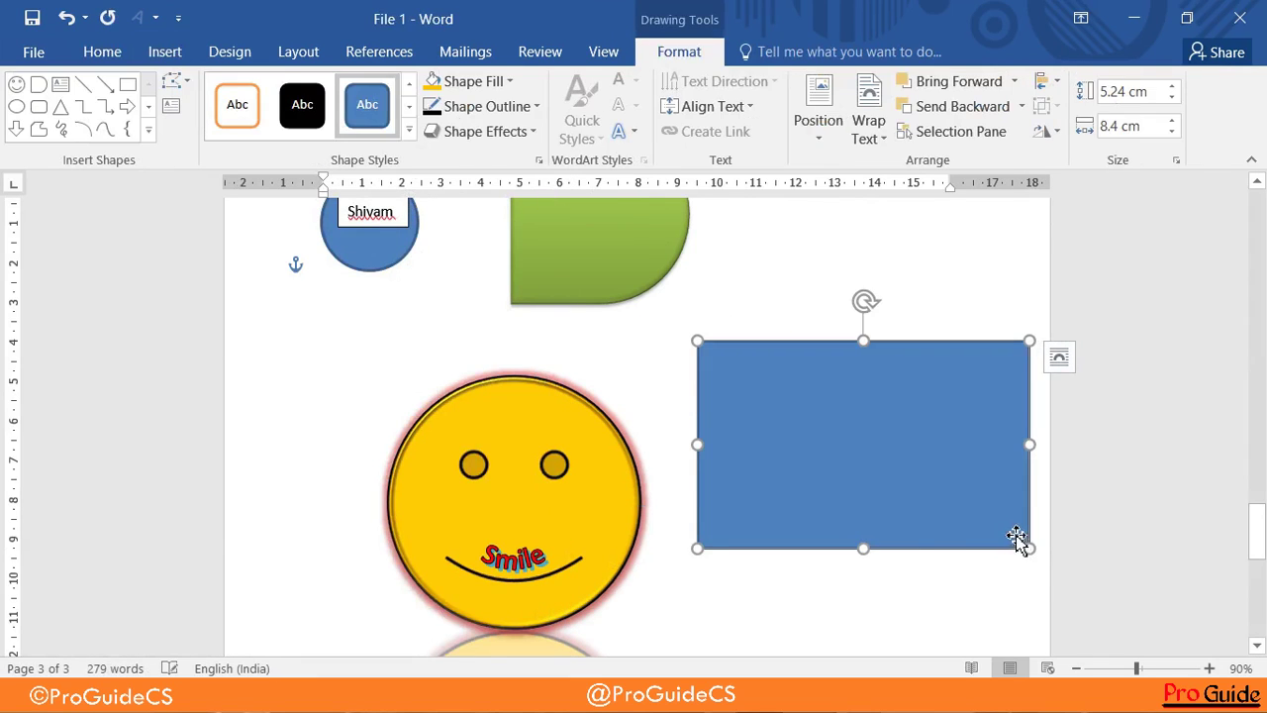
right_click(842, 489)
click(860, 182)
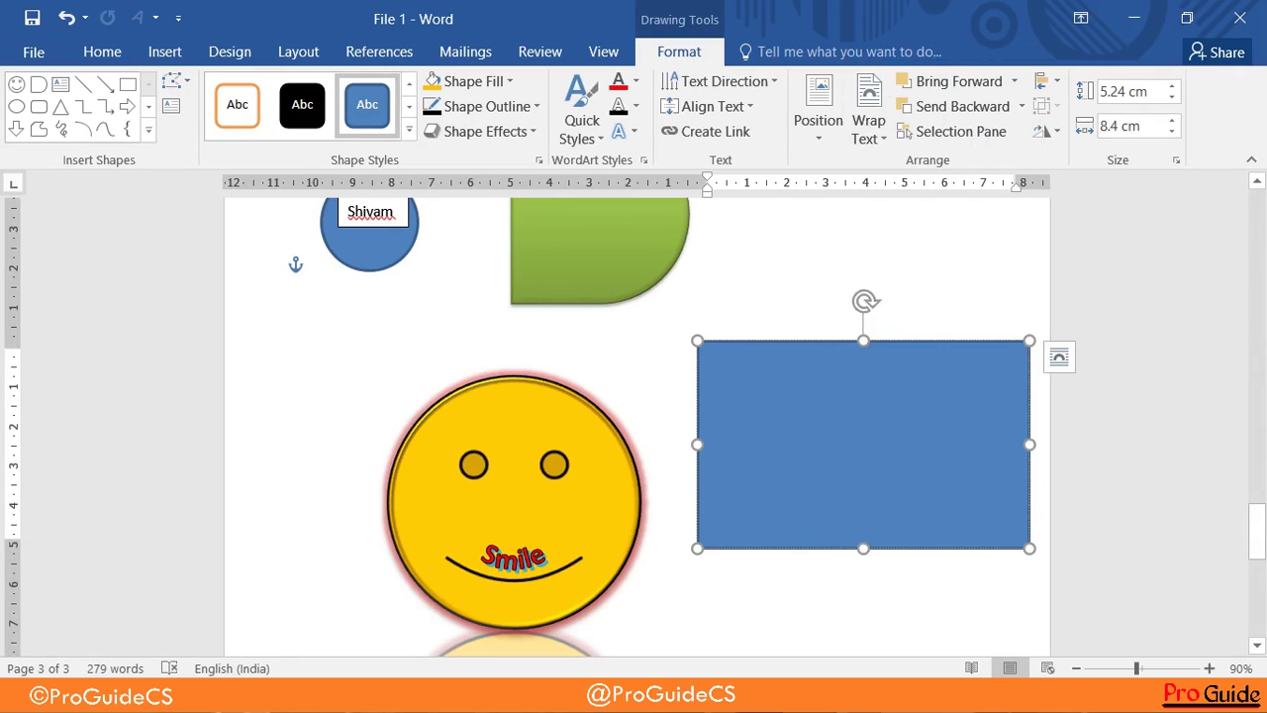
text(Shivam)
Enlarge the name two font steps and apply a black WordArt style to it
drag(913, 447, 820, 452)
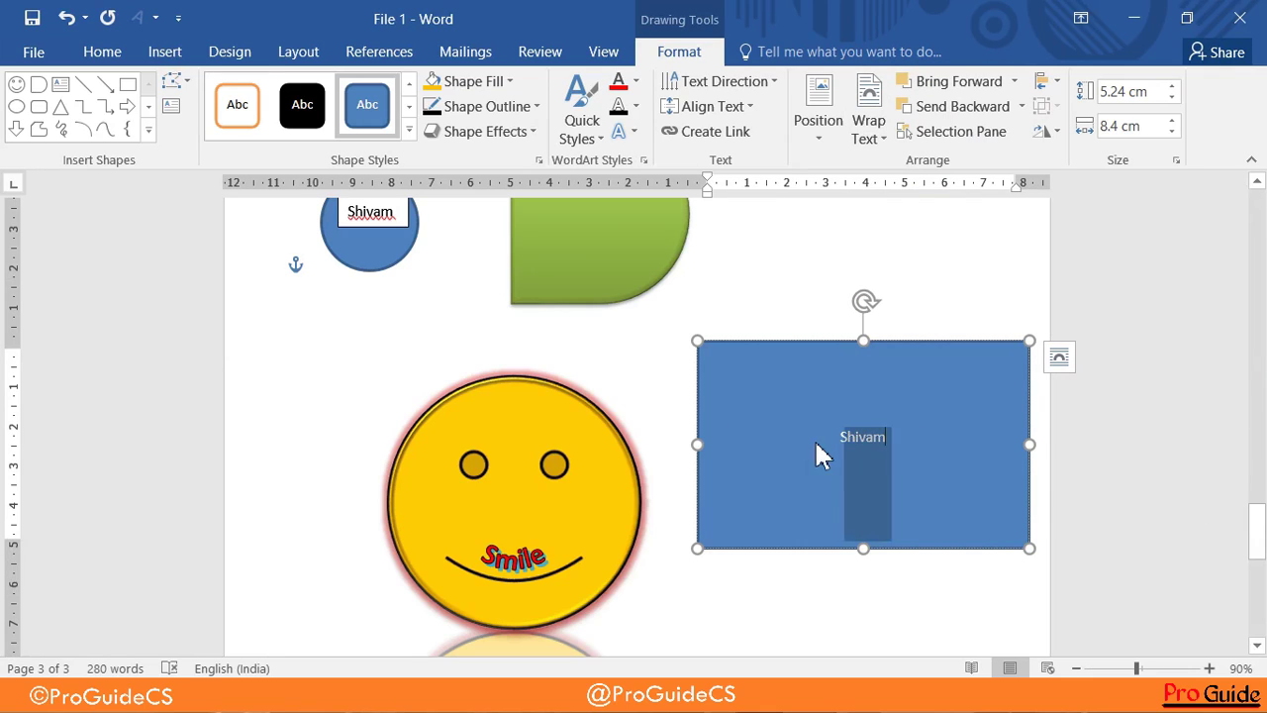
click(102, 51)
click(339, 92)
click(339, 91)
click(340, 91)
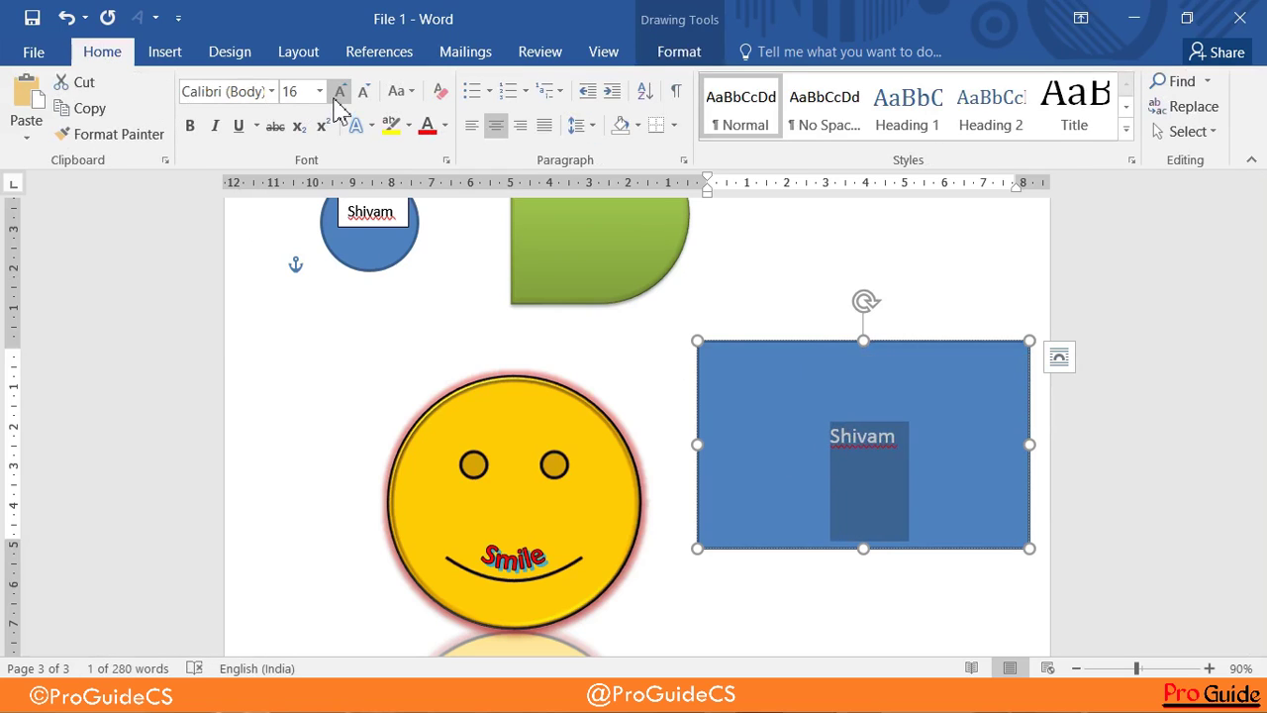
click(339, 91)
click(340, 91)
click(339, 91)
click(695, 54)
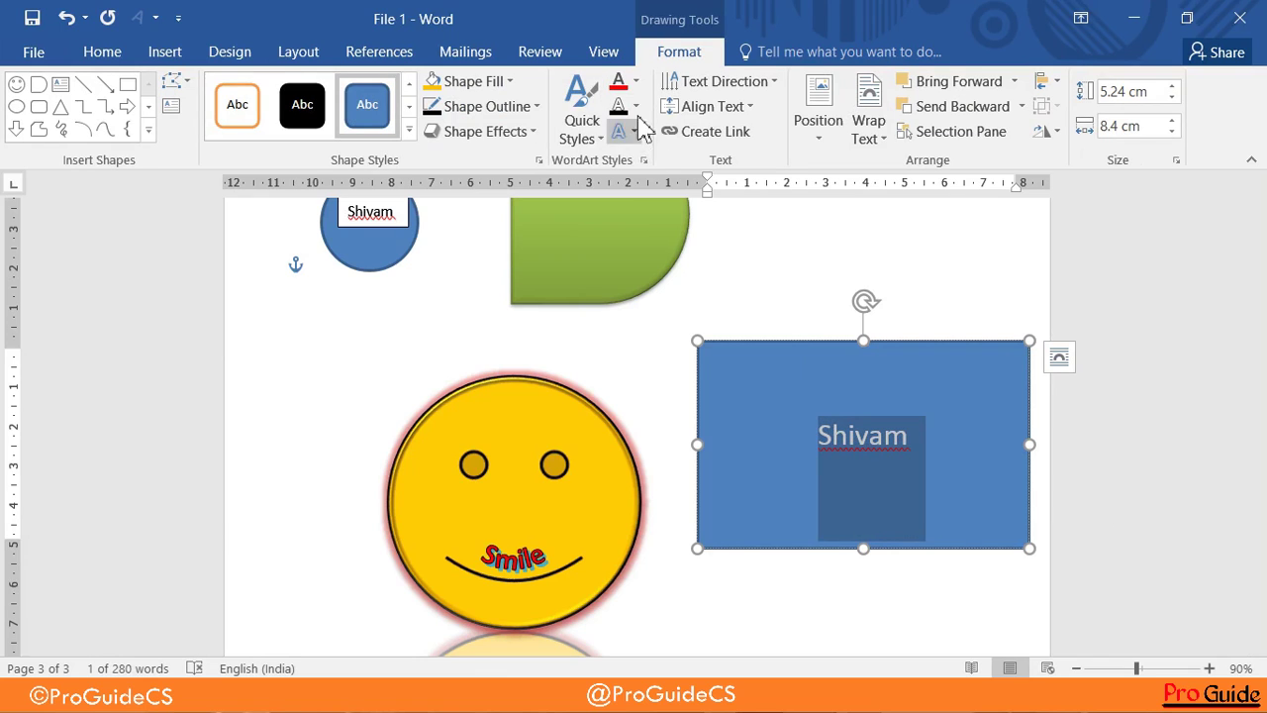
click(635, 81)
click(584, 127)
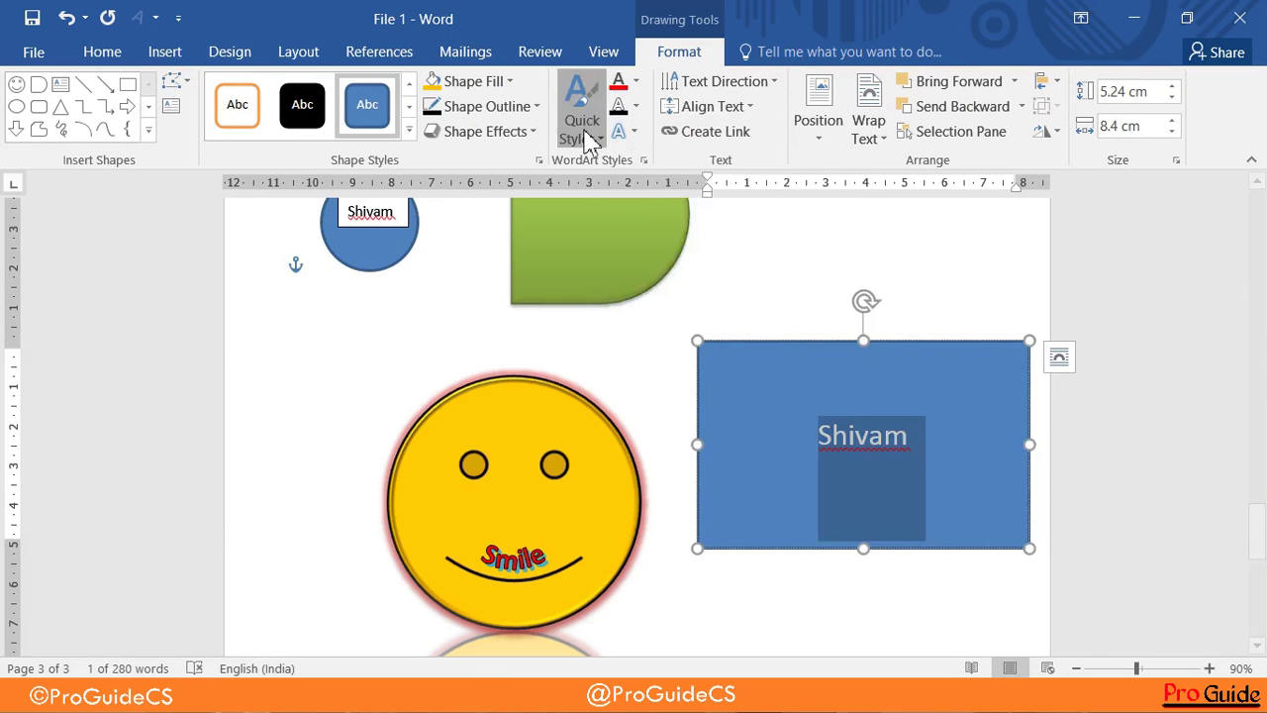
click(584, 126)
click(656, 313)
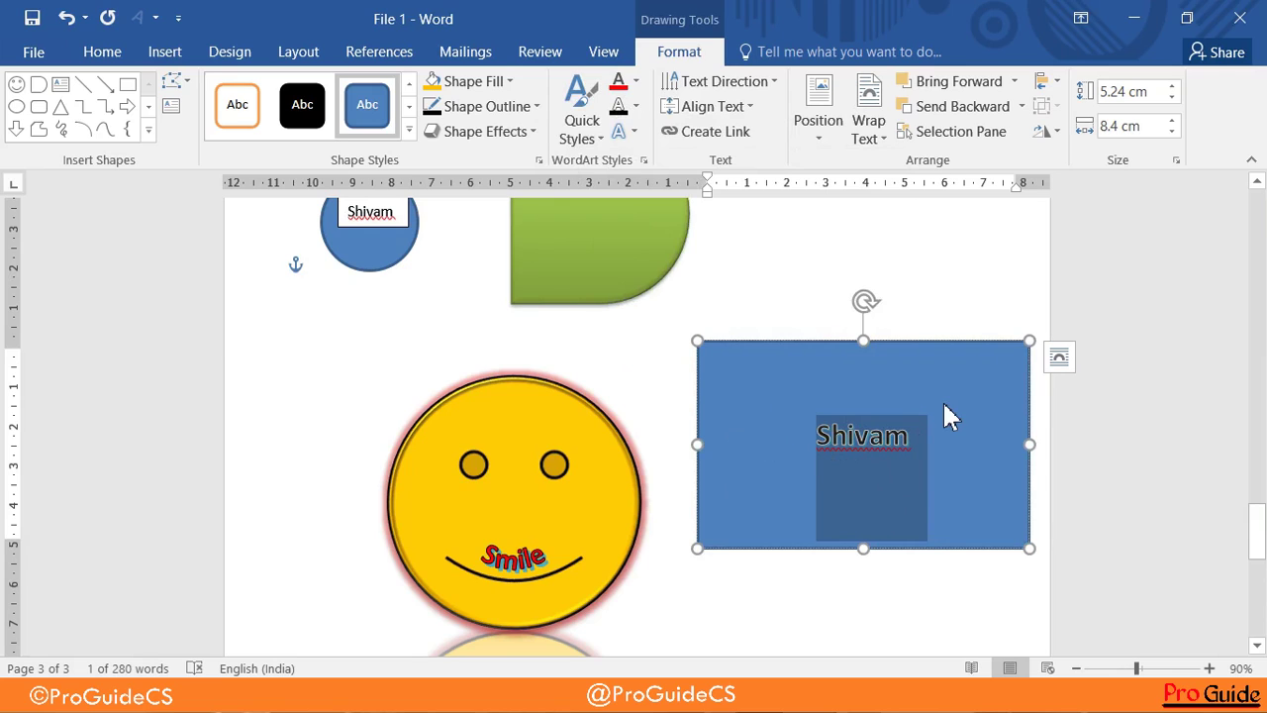
click(723, 81)
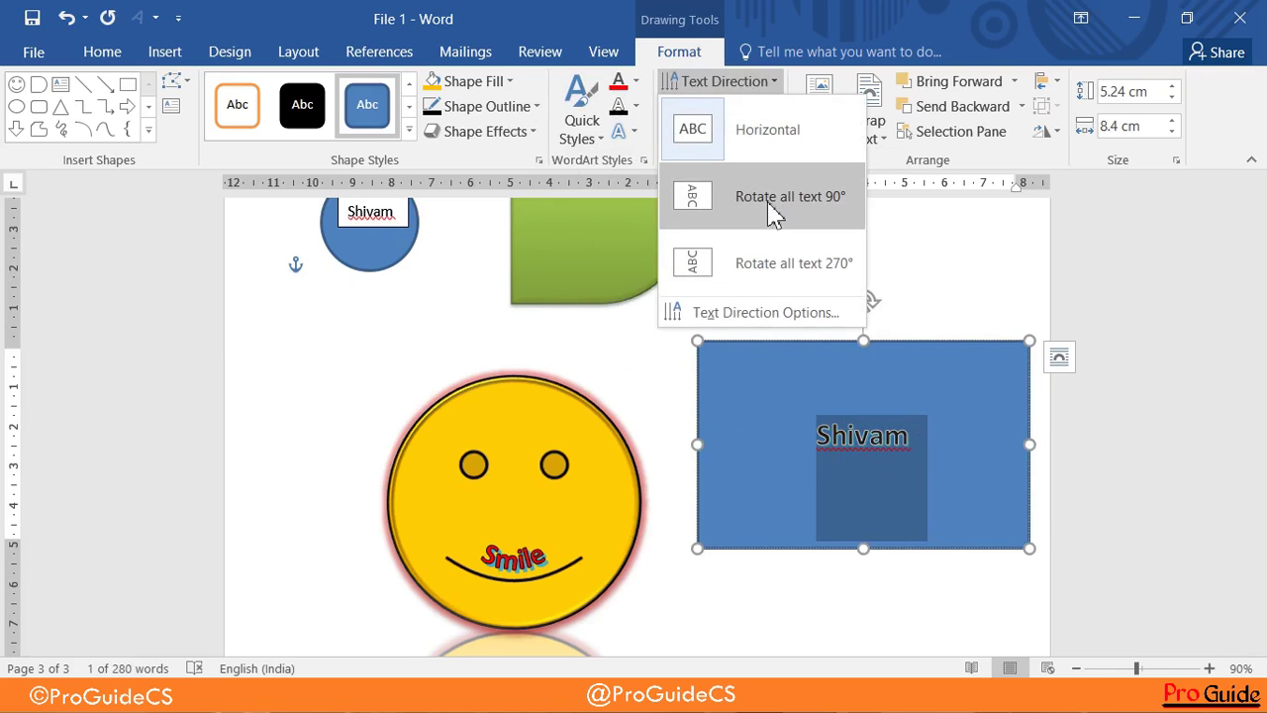
click(775, 198)
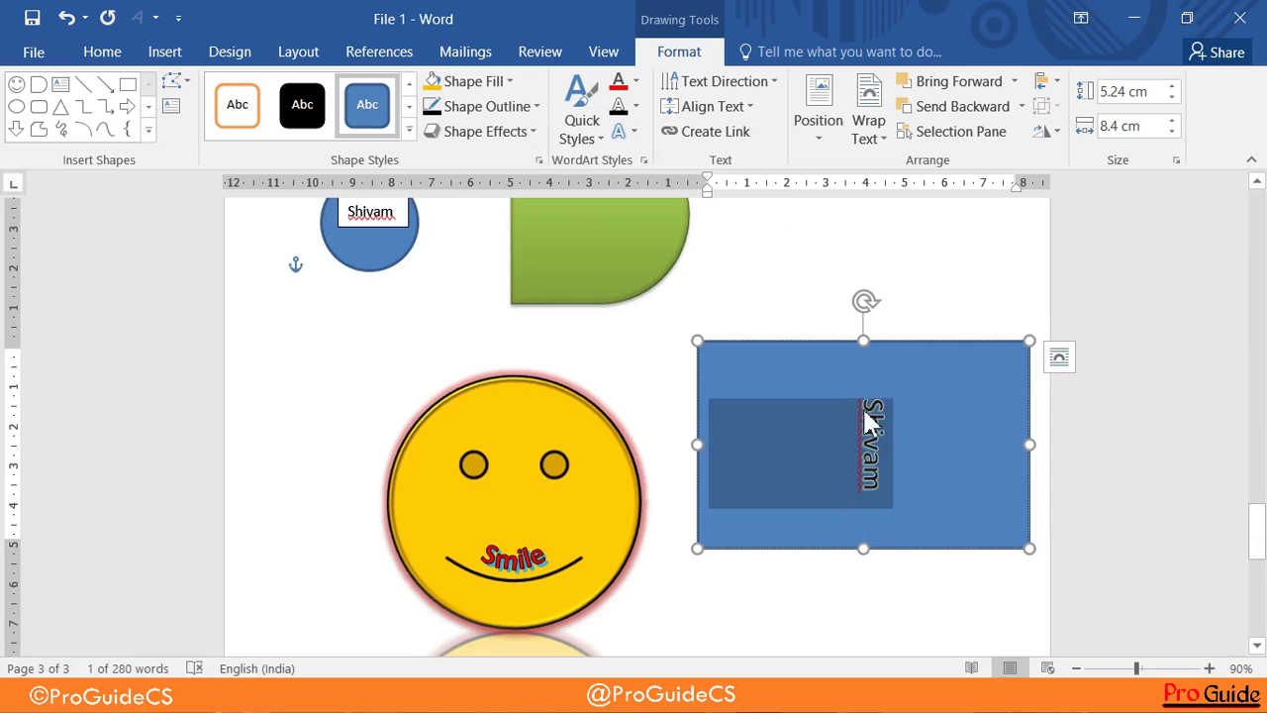
click(714, 81)
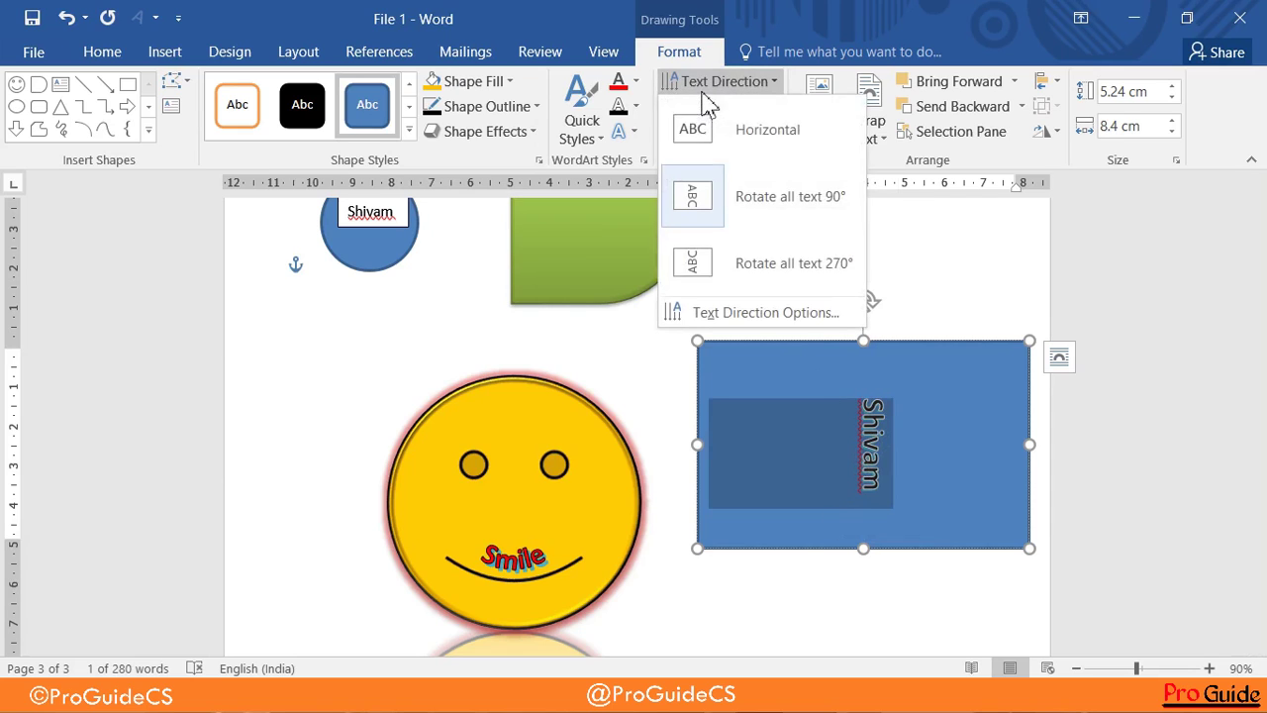
click(735, 274)
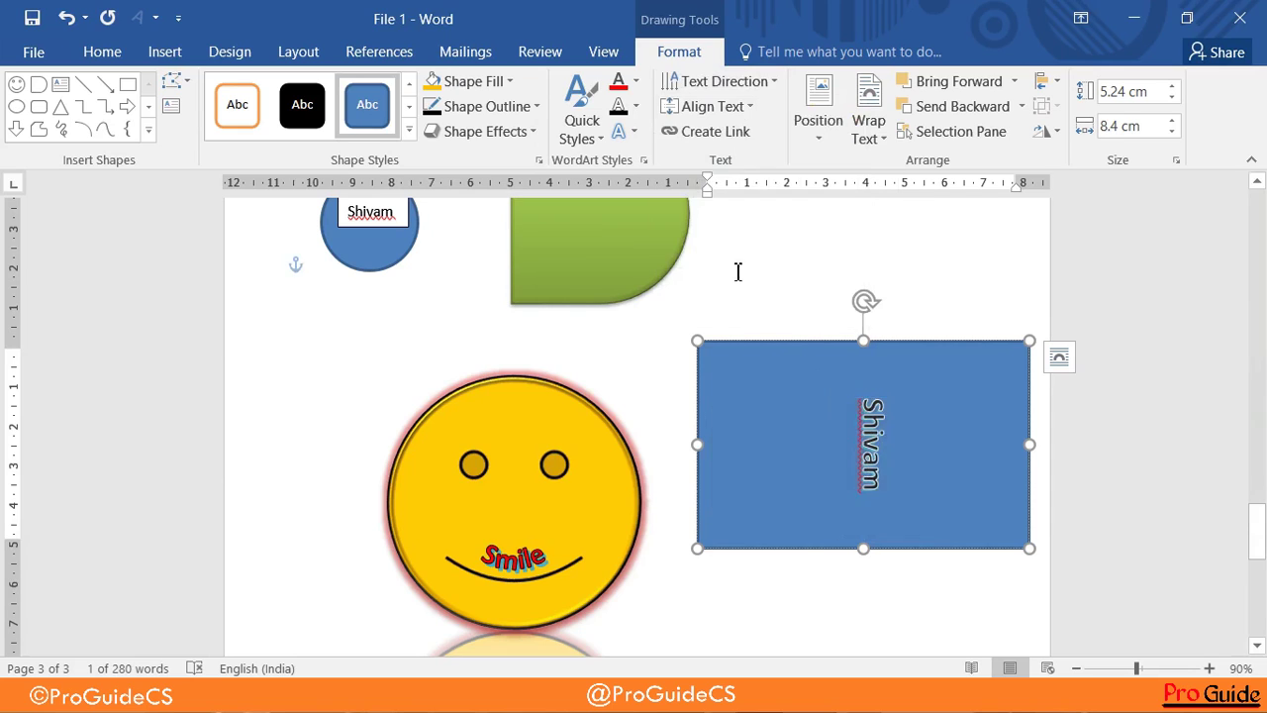
click(749, 93)
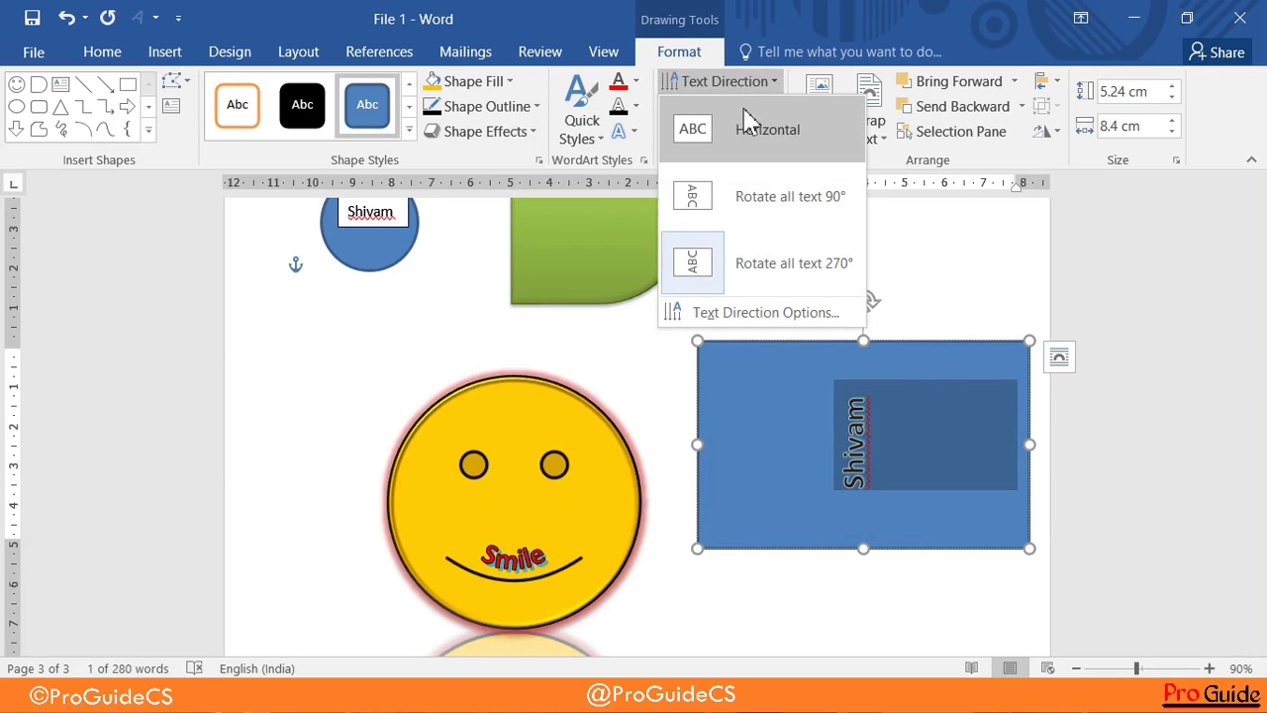
click(748, 129)
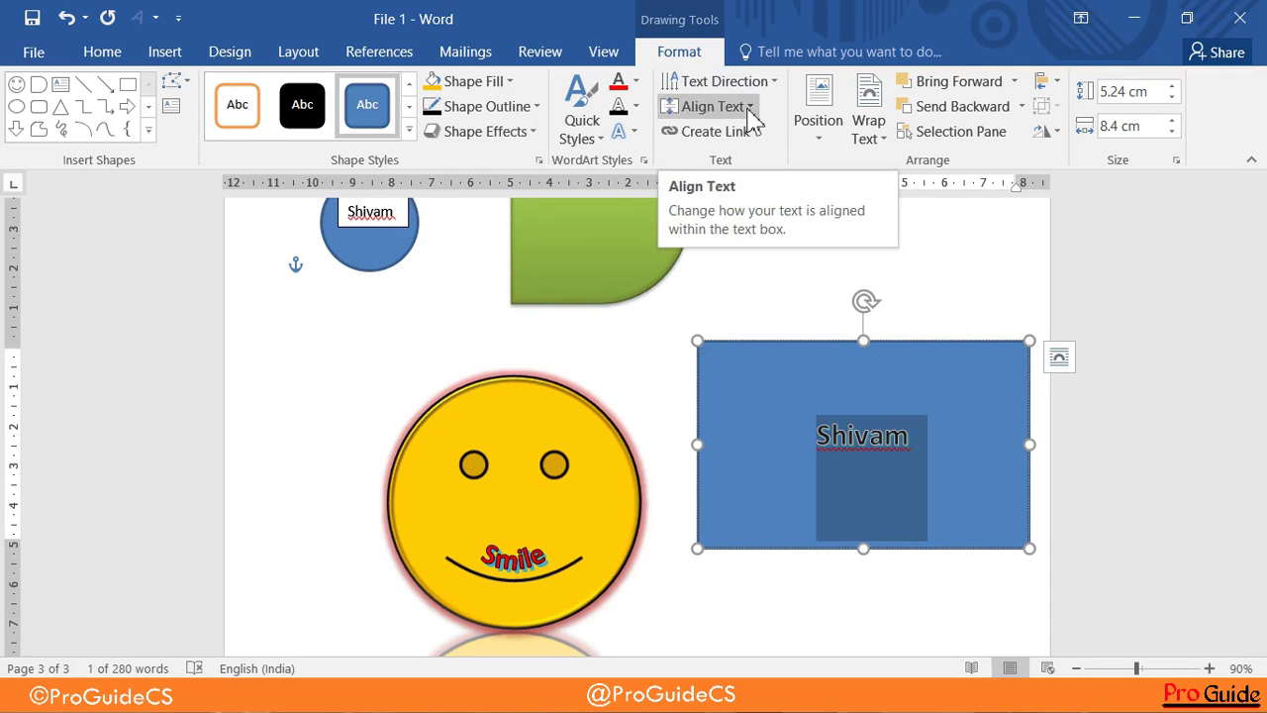
click(102, 52)
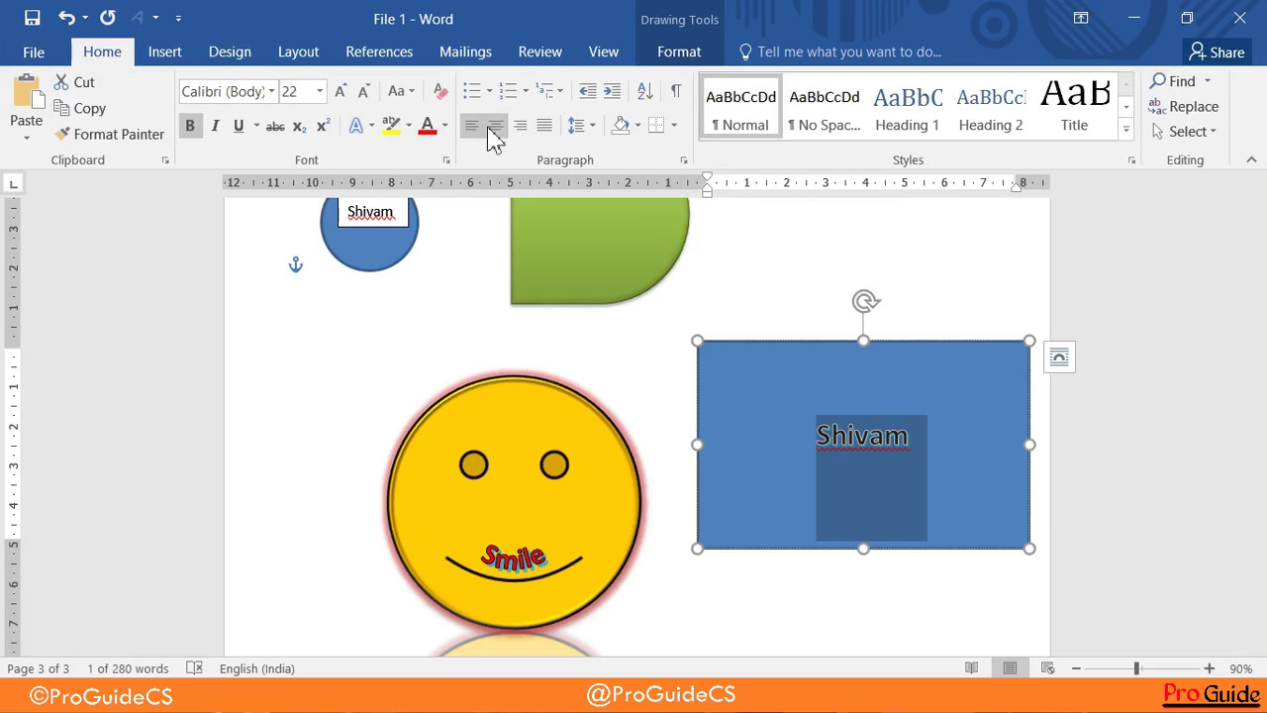
click(673, 58)
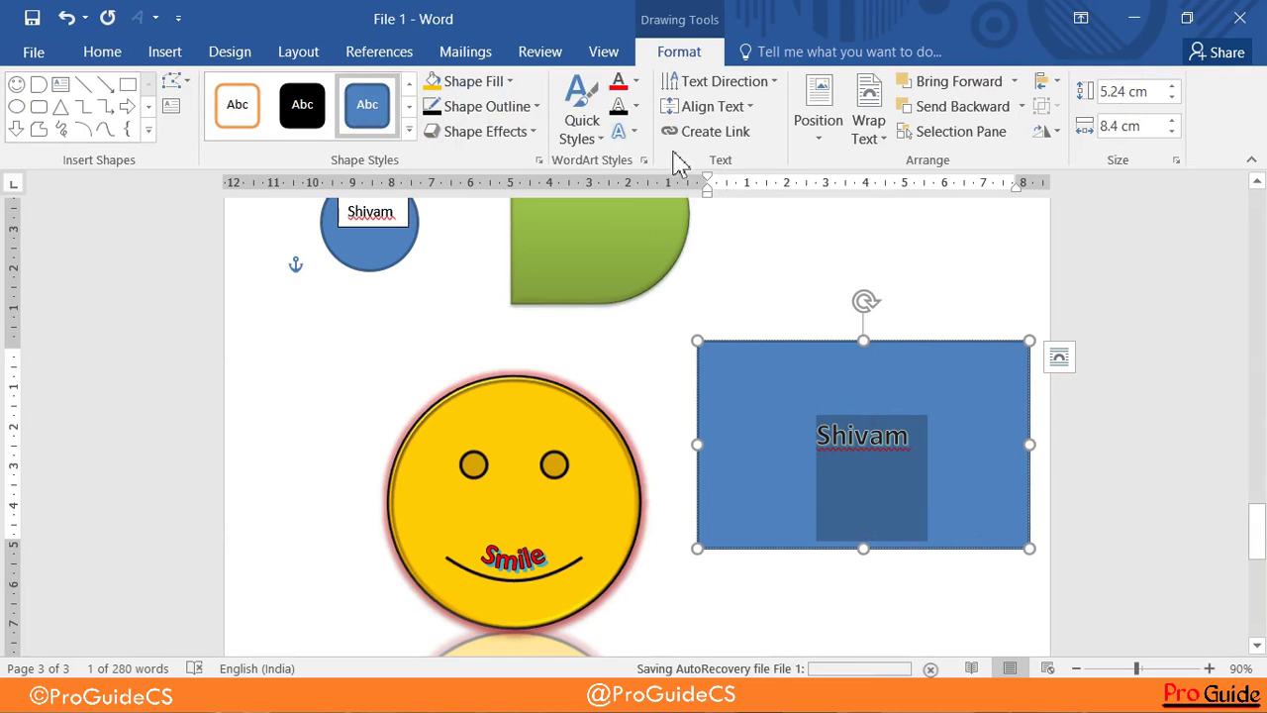
click(729, 111)
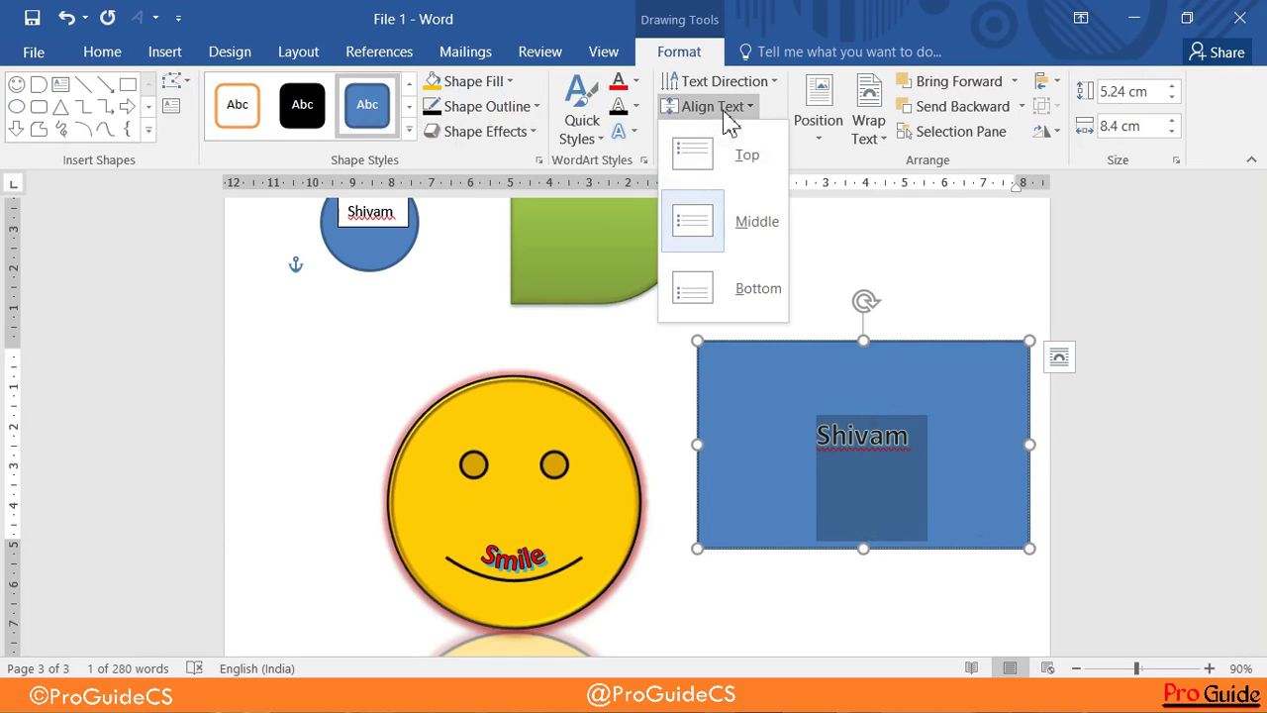
click(747, 155)
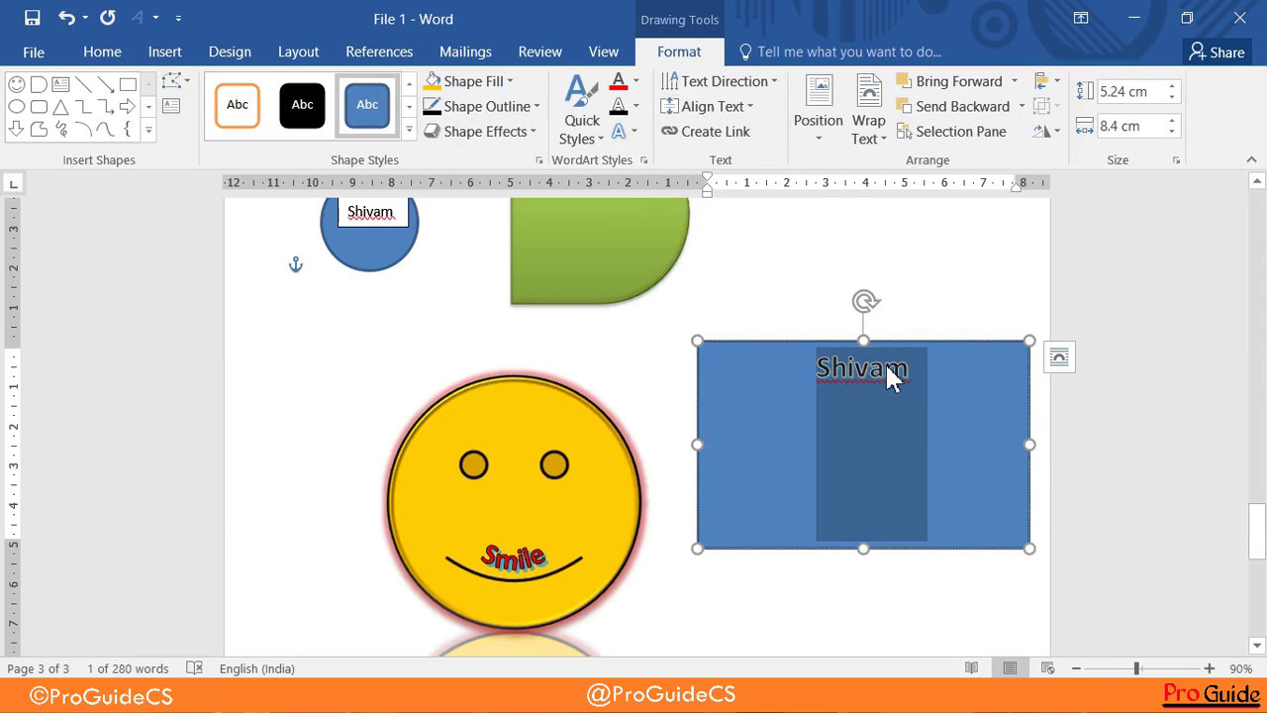
click(729, 109)
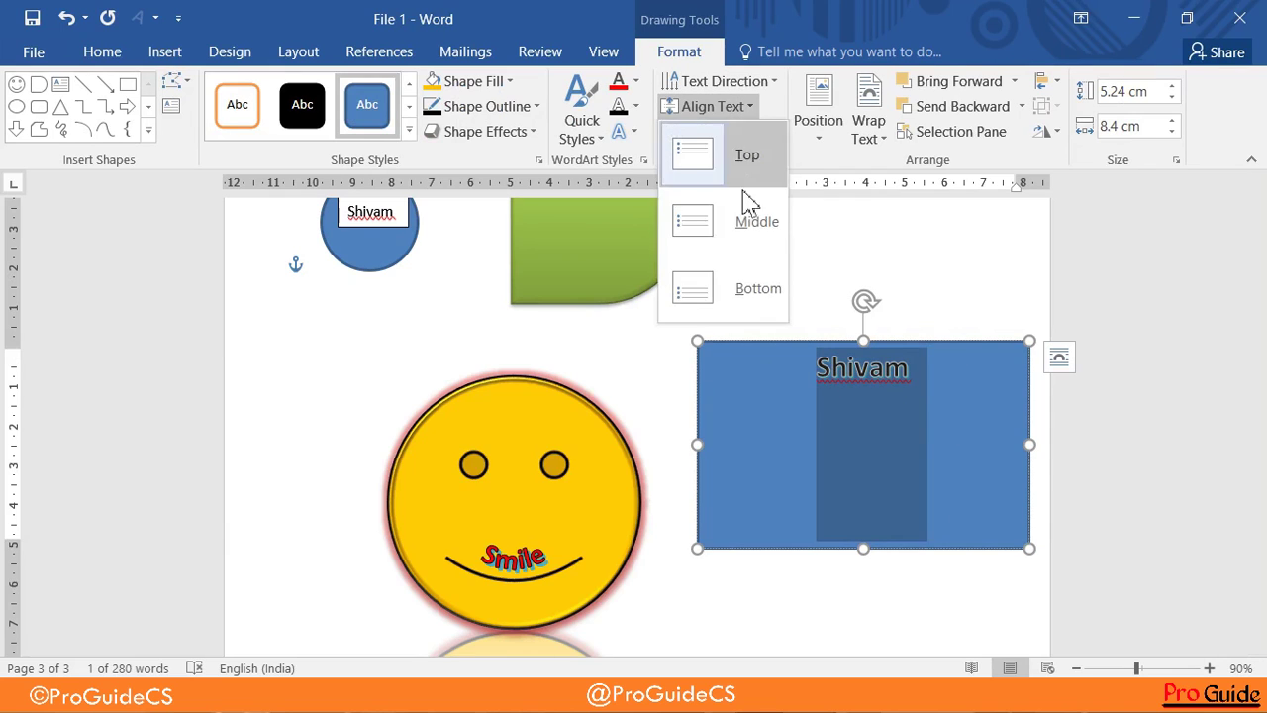
click(758, 303)
click(713, 106)
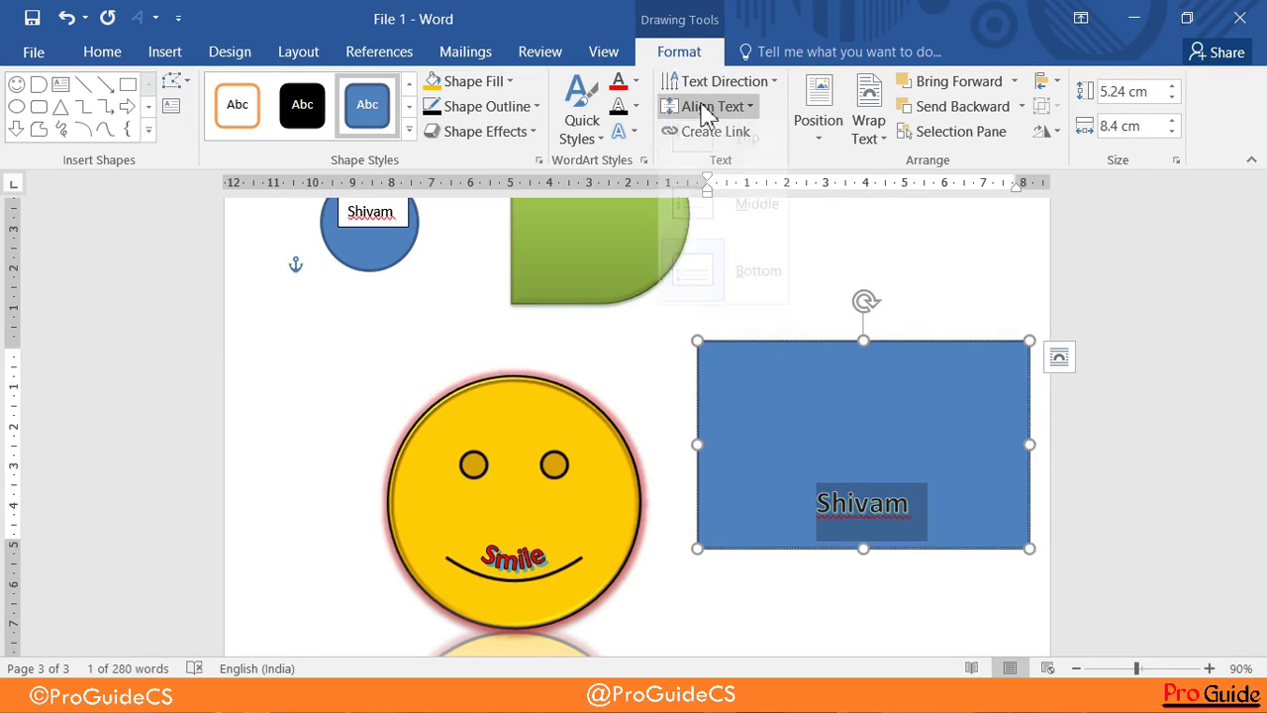
click(732, 224)
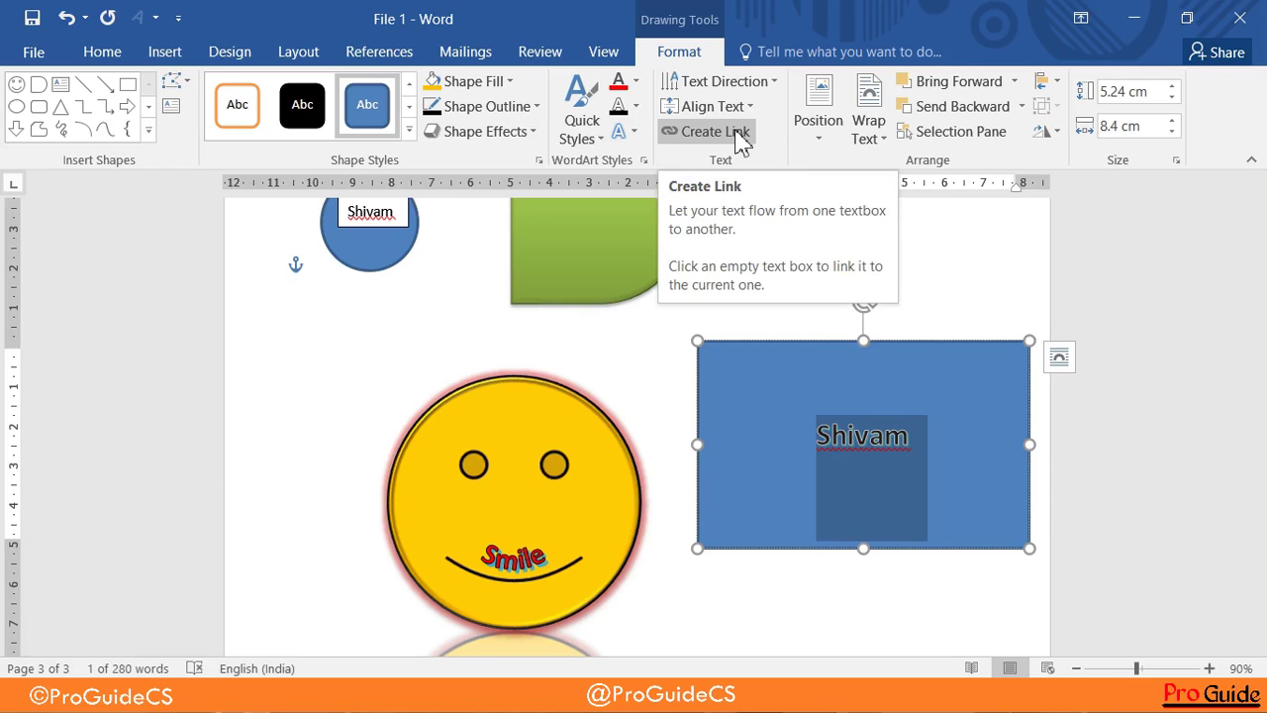
Attempt Create Link to the filled box, dismiss the warnings, cancel, and select the blue rectangle
click(742, 134)
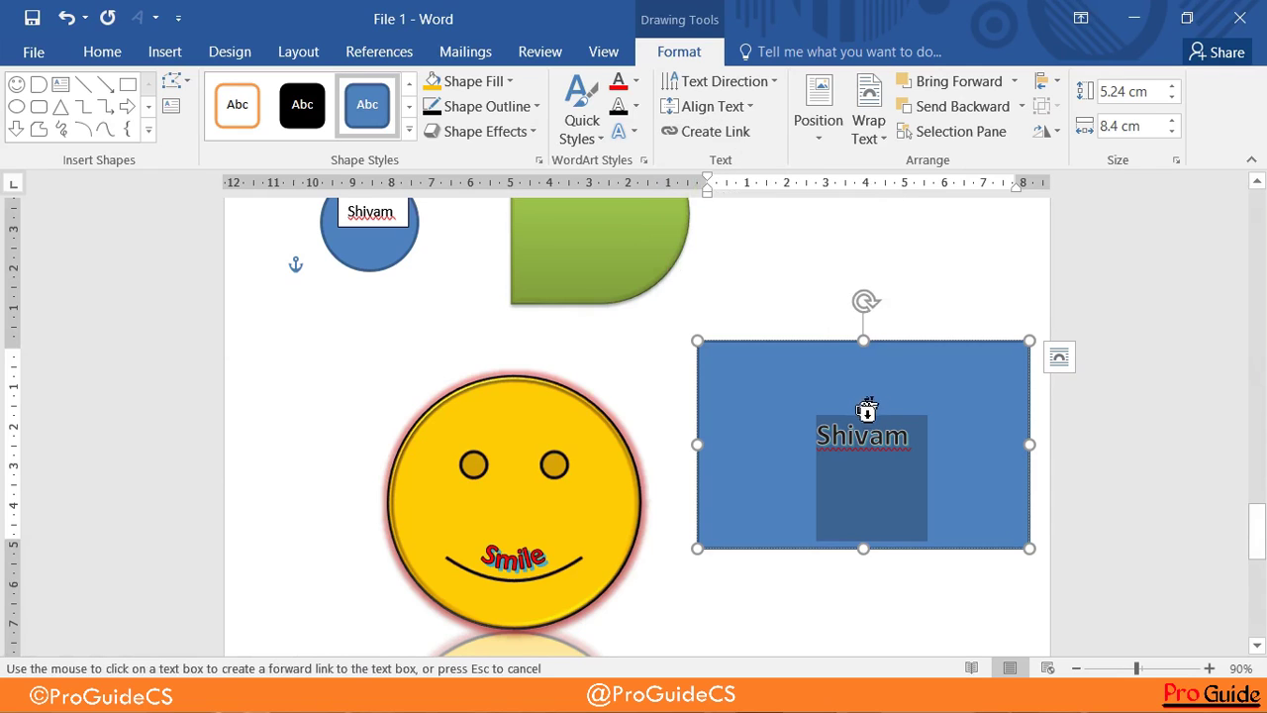
click(594, 480)
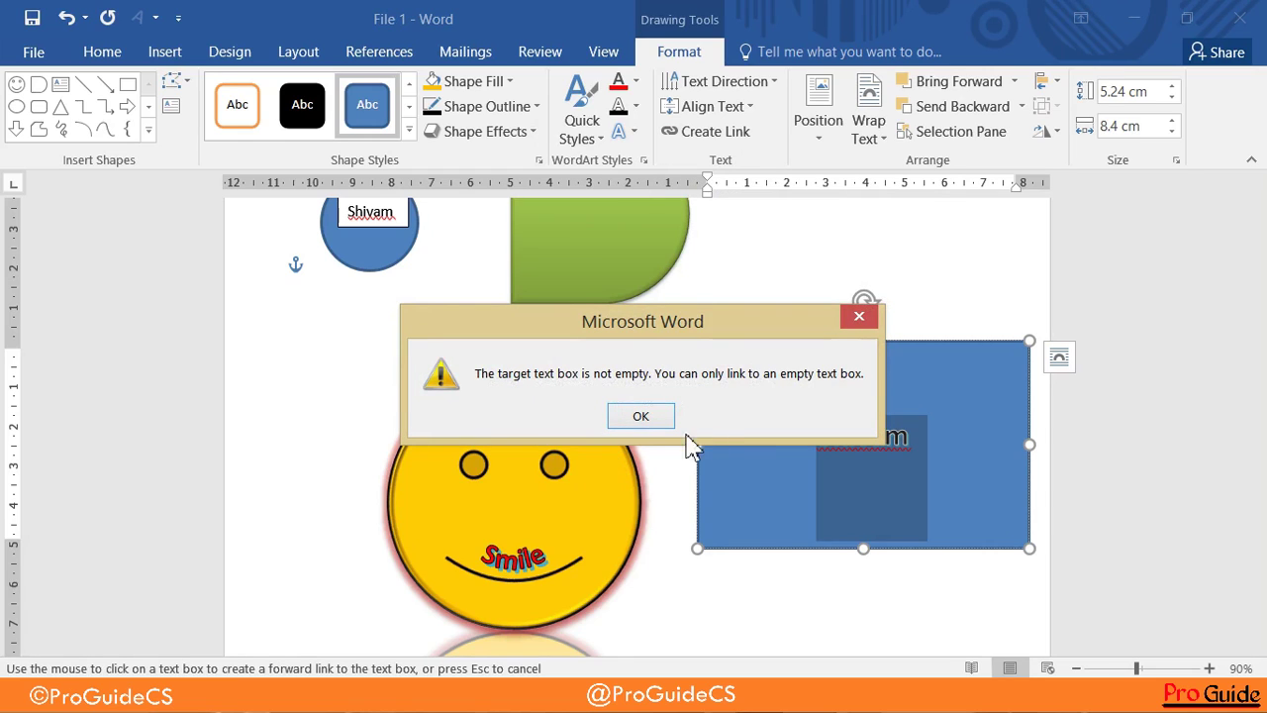
click(641, 417)
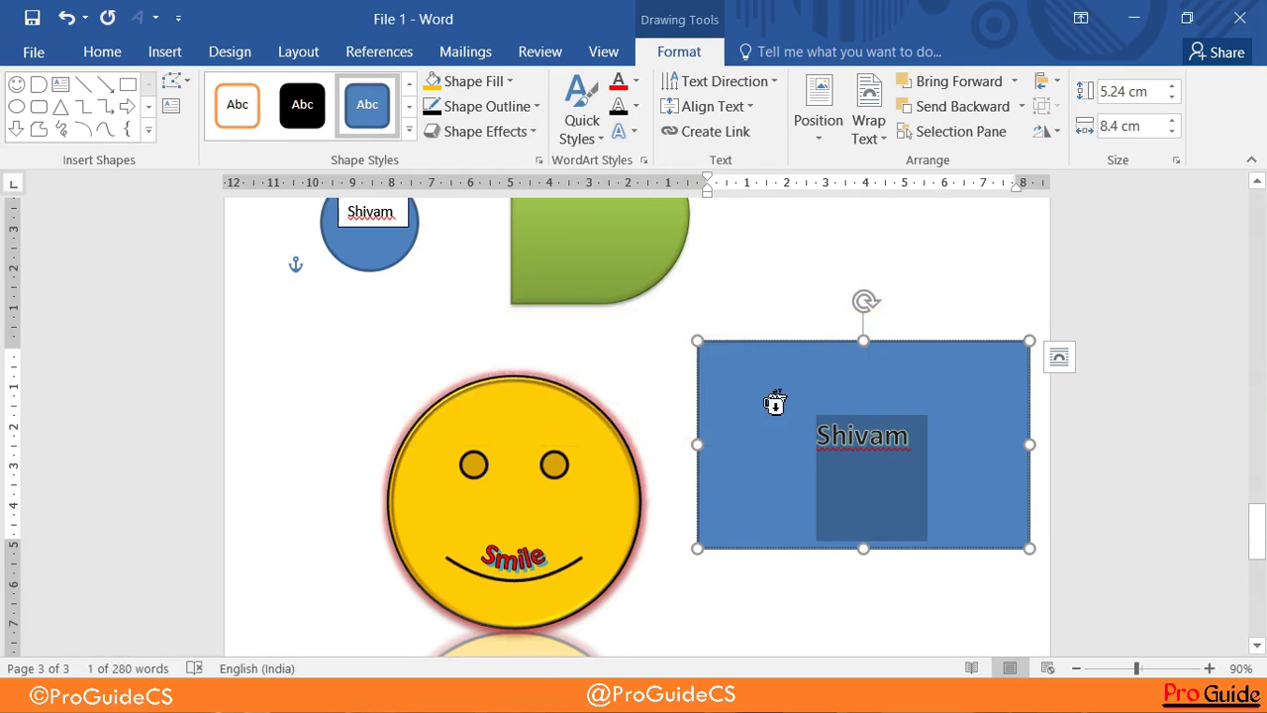
click(761, 310)
click(641, 417)
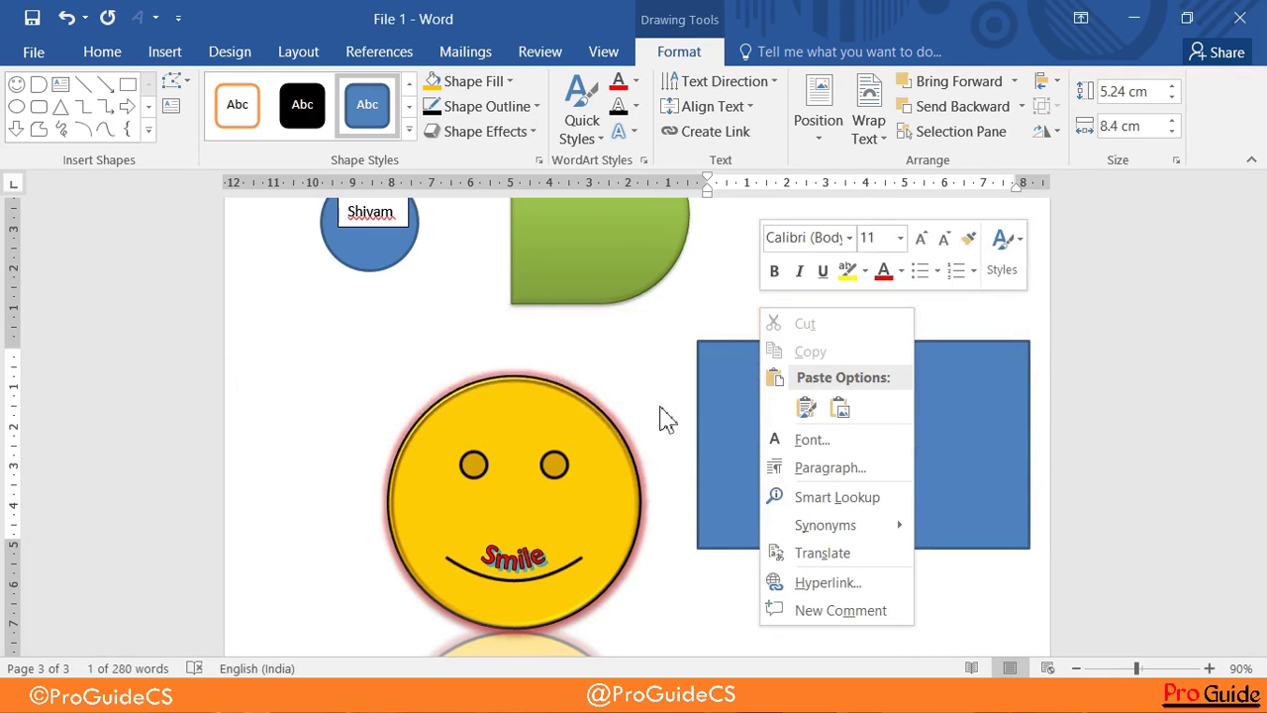
click(649, 331)
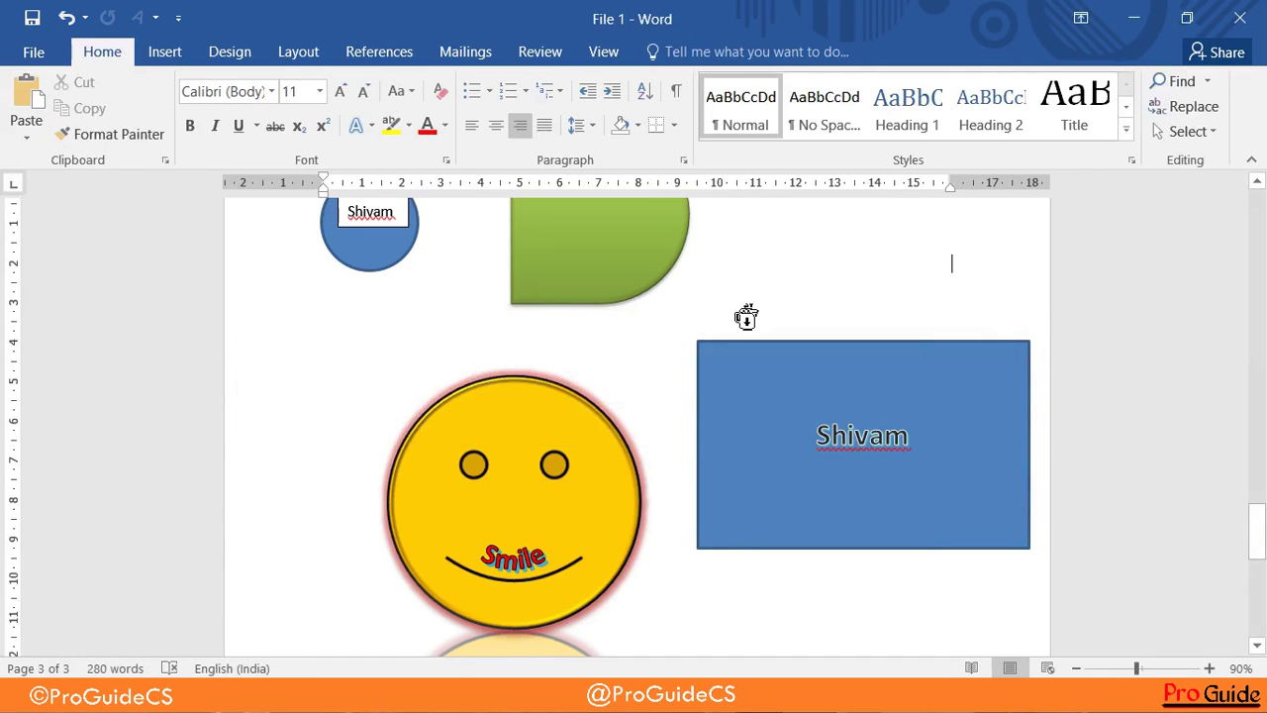
key(Escape)
click(865, 435)
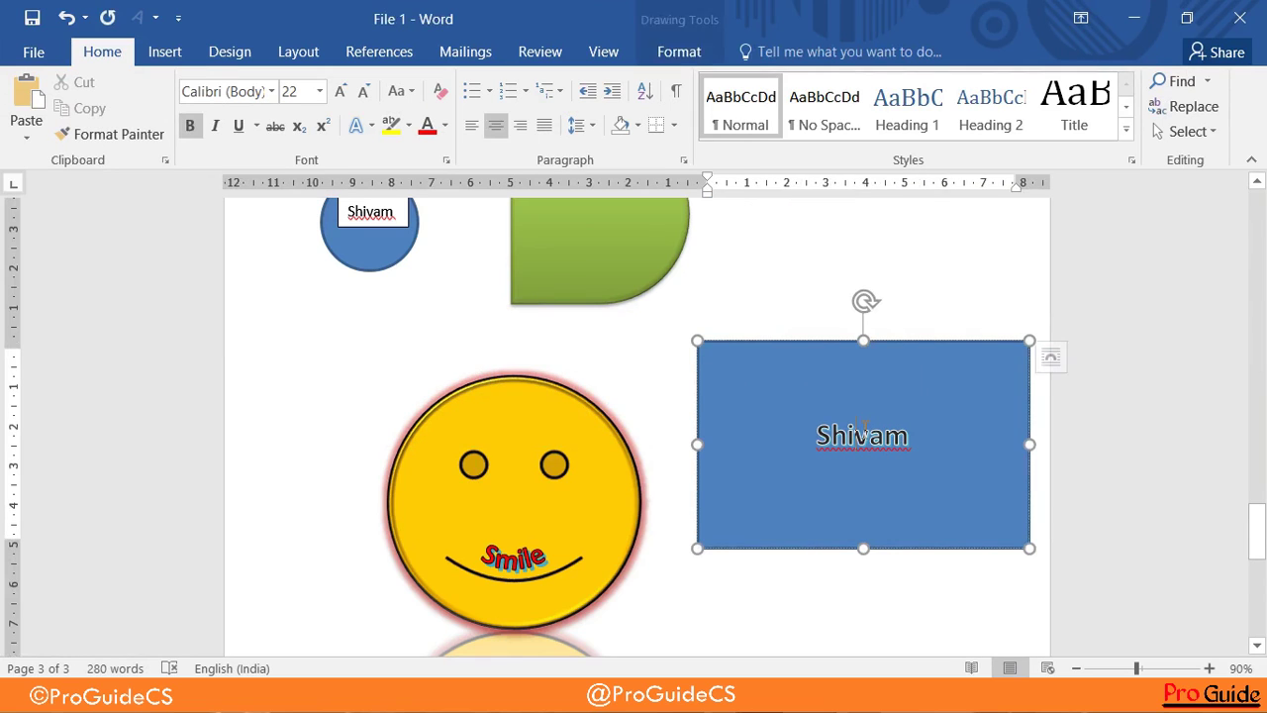
click(676, 55)
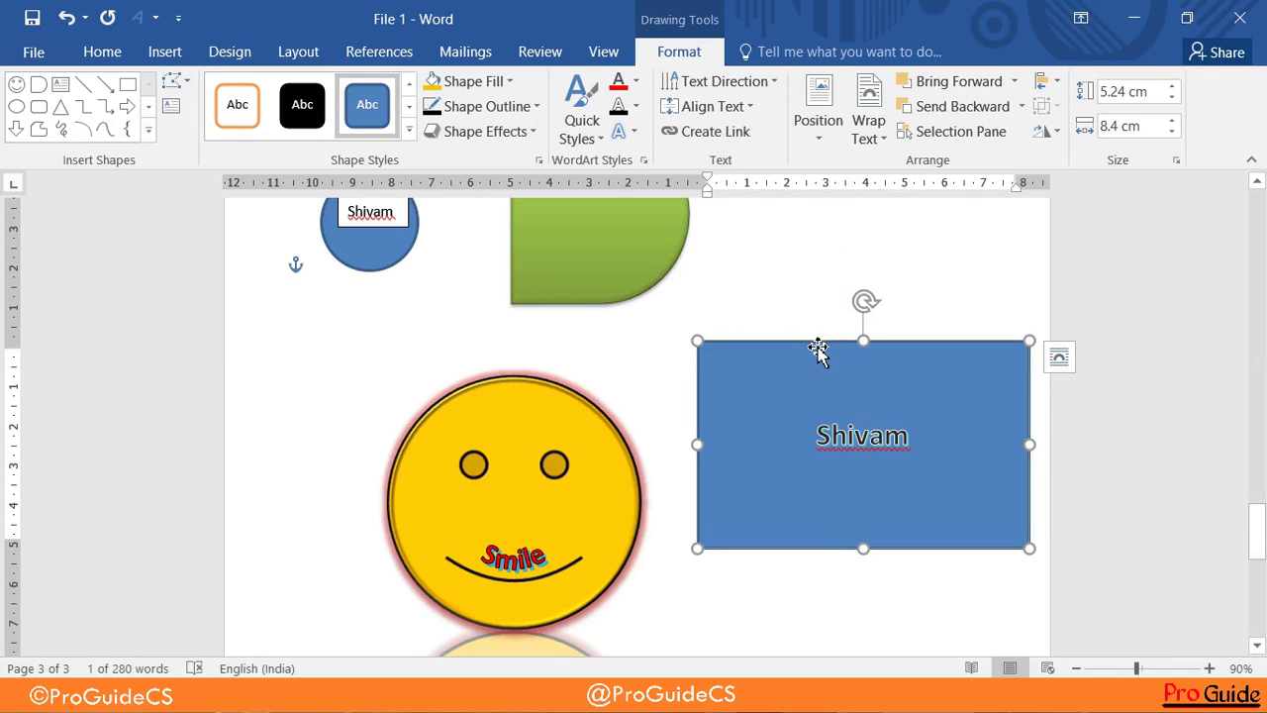
Delete the blue rectangle, green shape and blue circle, leaving only the smiley
key(Delete)
click(490, 500)
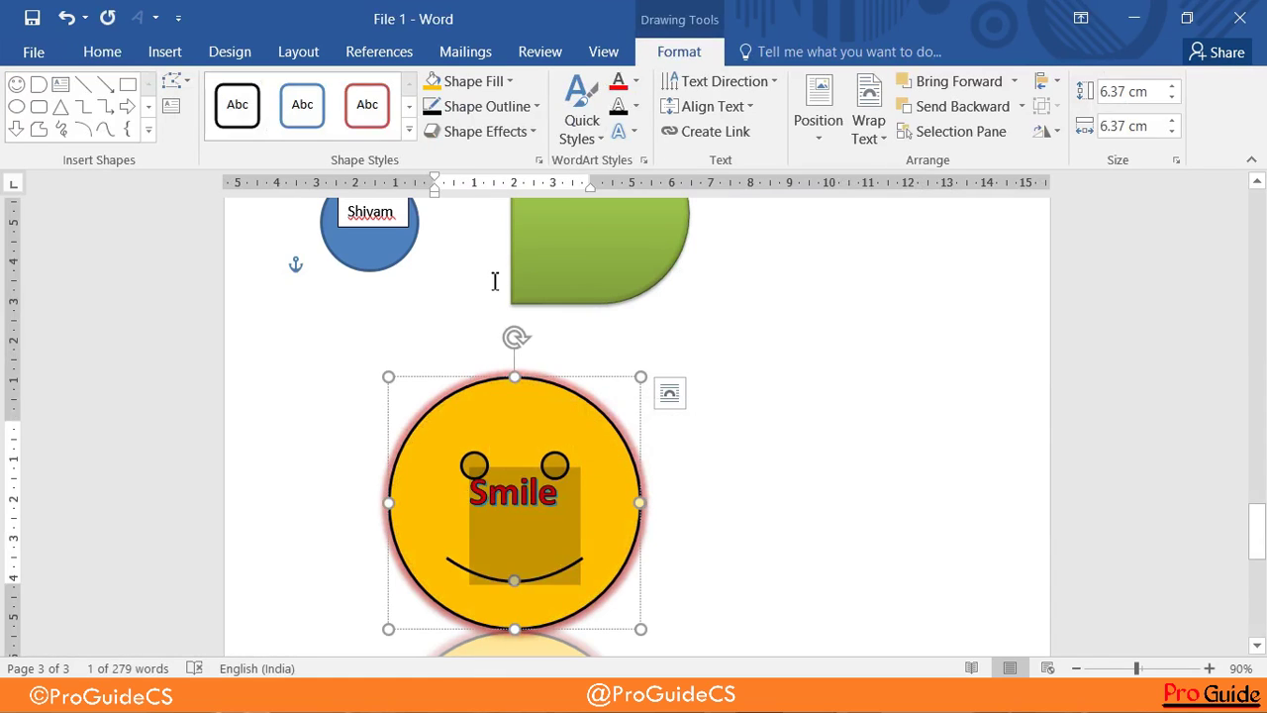
click(535, 268)
key(Delete)
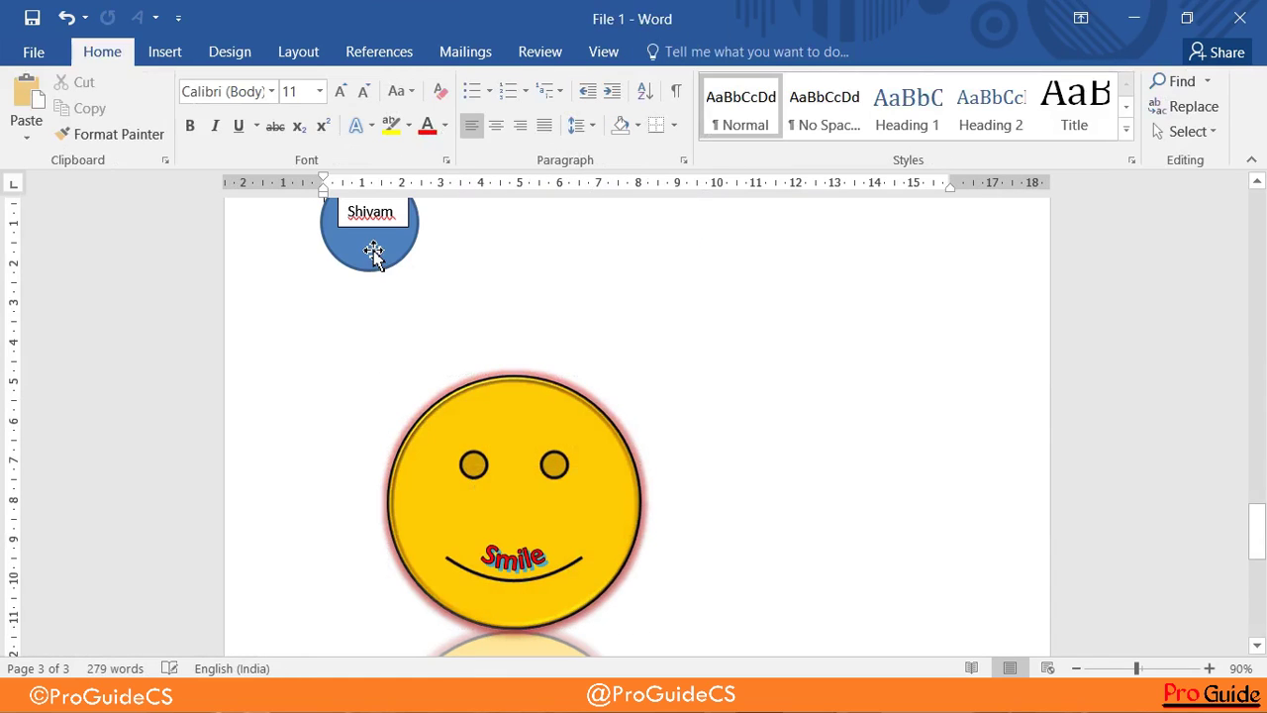
click(368, 249)
key(Delete)
key(Delete)
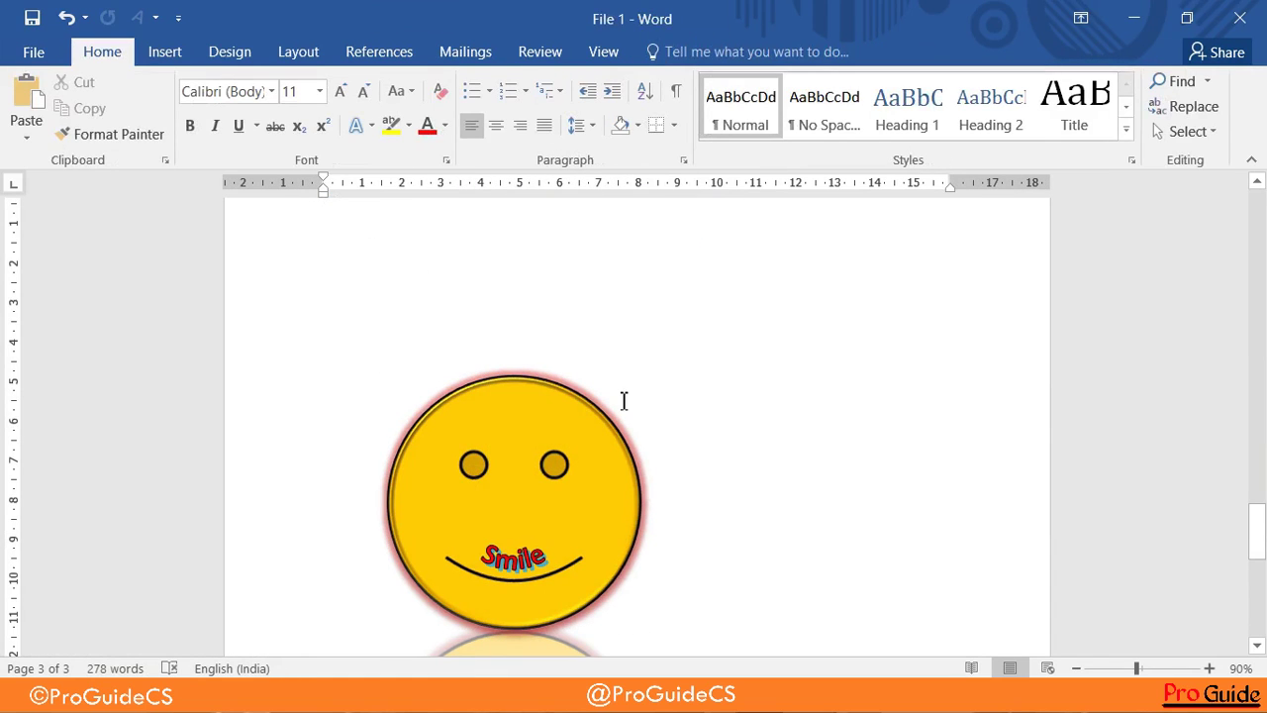
Try the top-left and middle-centre position presets on the smiley
scroll(624, 400, up, 3)
scroll(617, 401, down, 6)
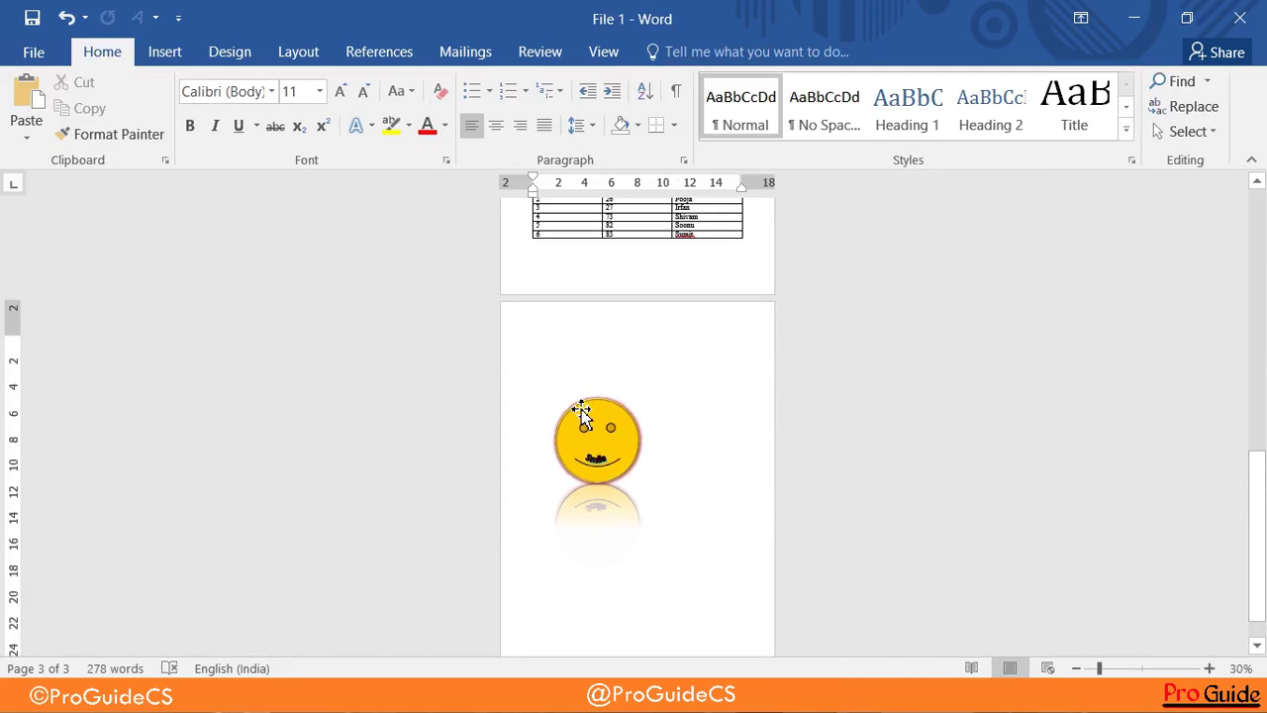
click(580, 411)
click(679, 51)
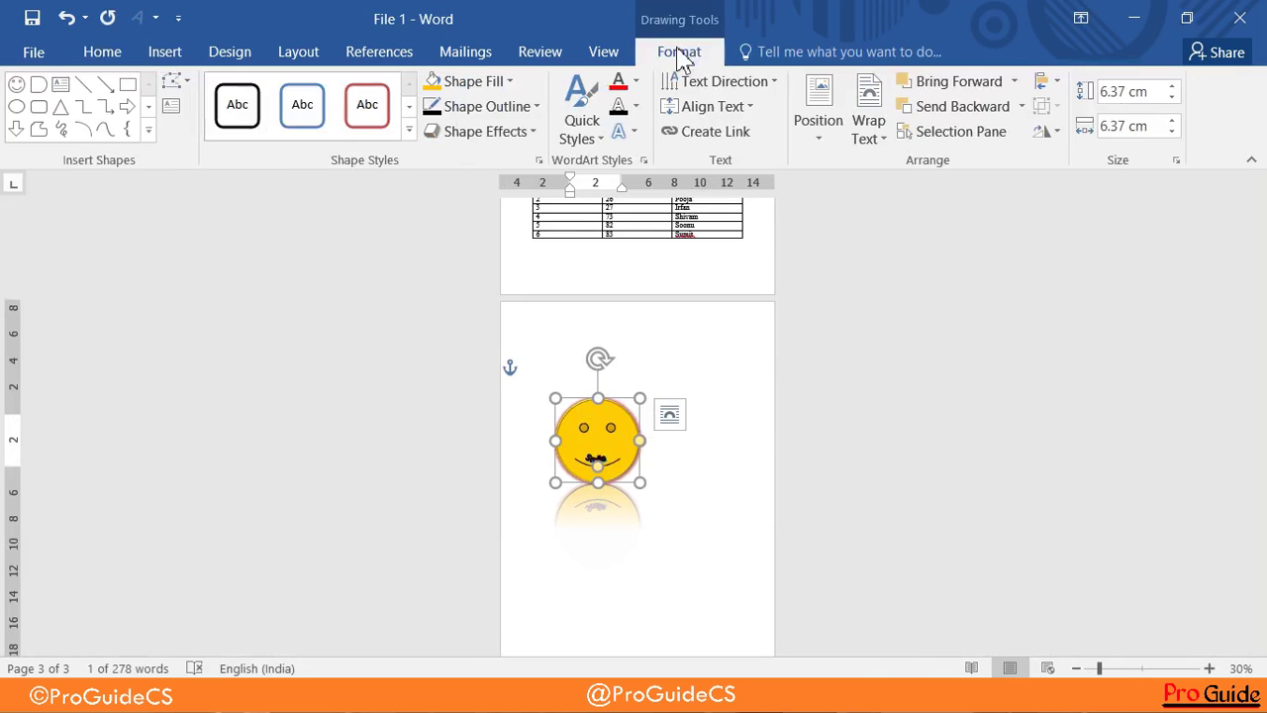
click(814, 139)
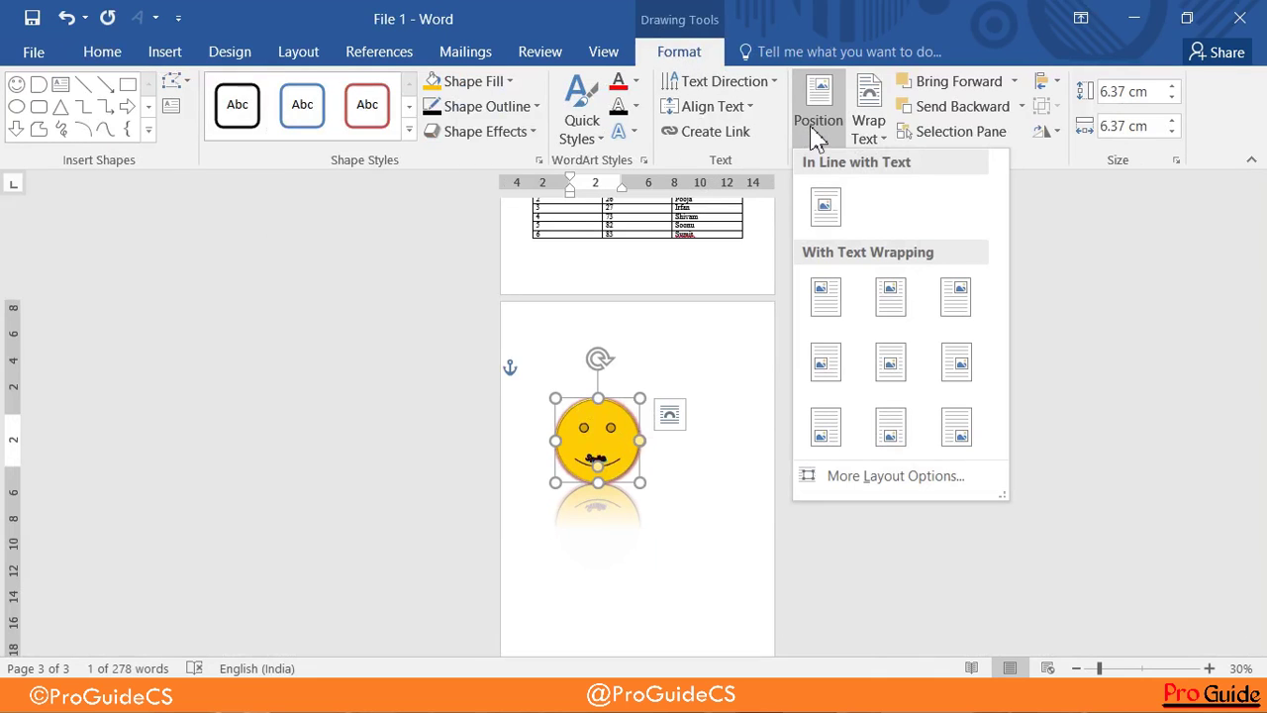
click(839, 294)
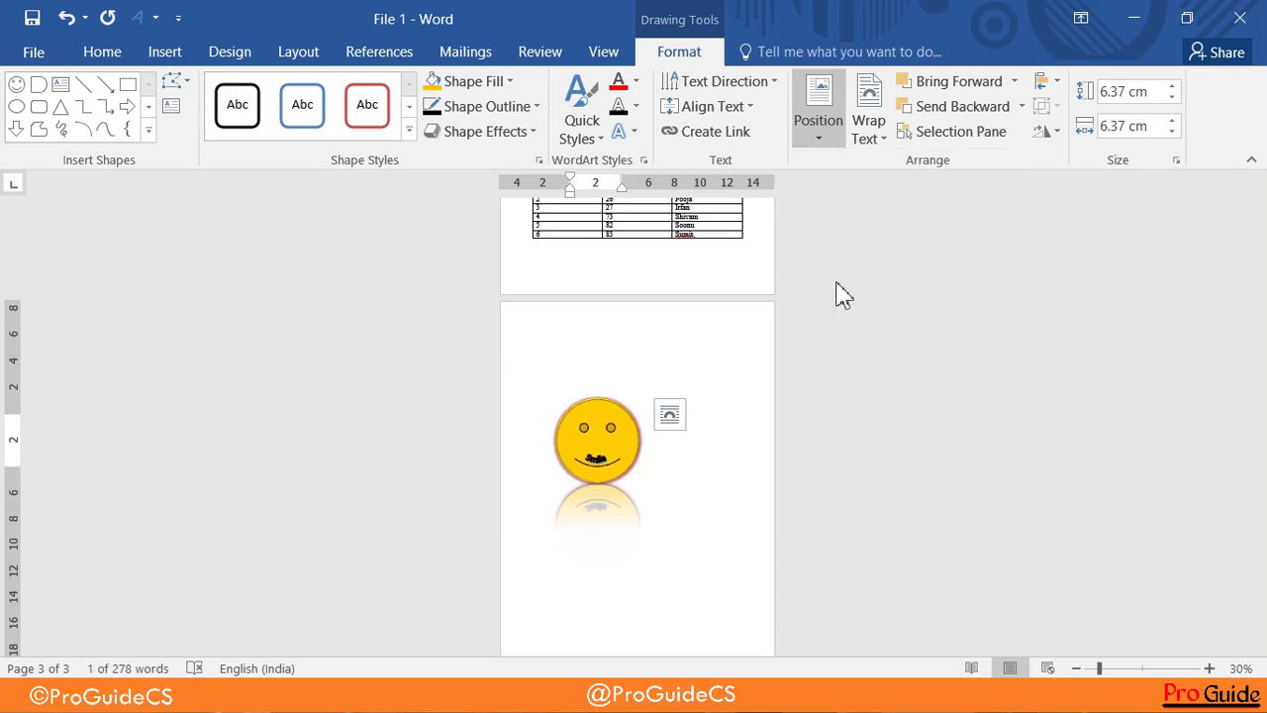
click(827, 149)
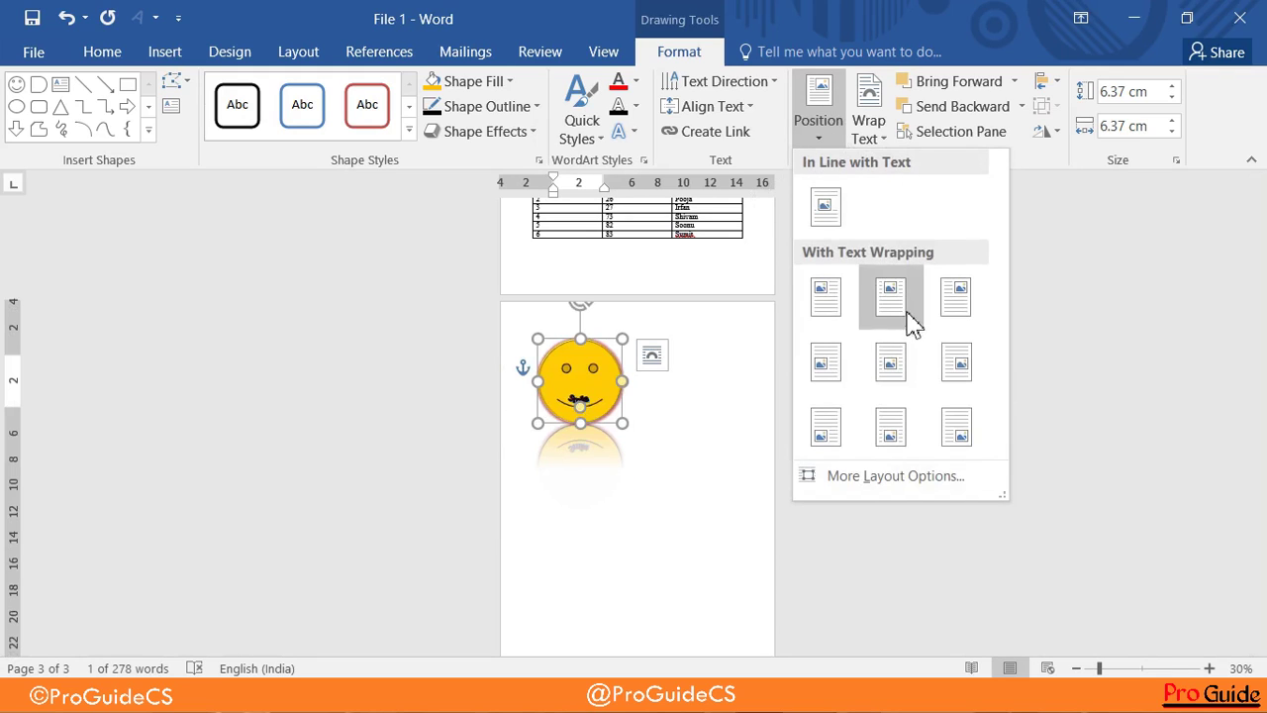
click(896, 362)
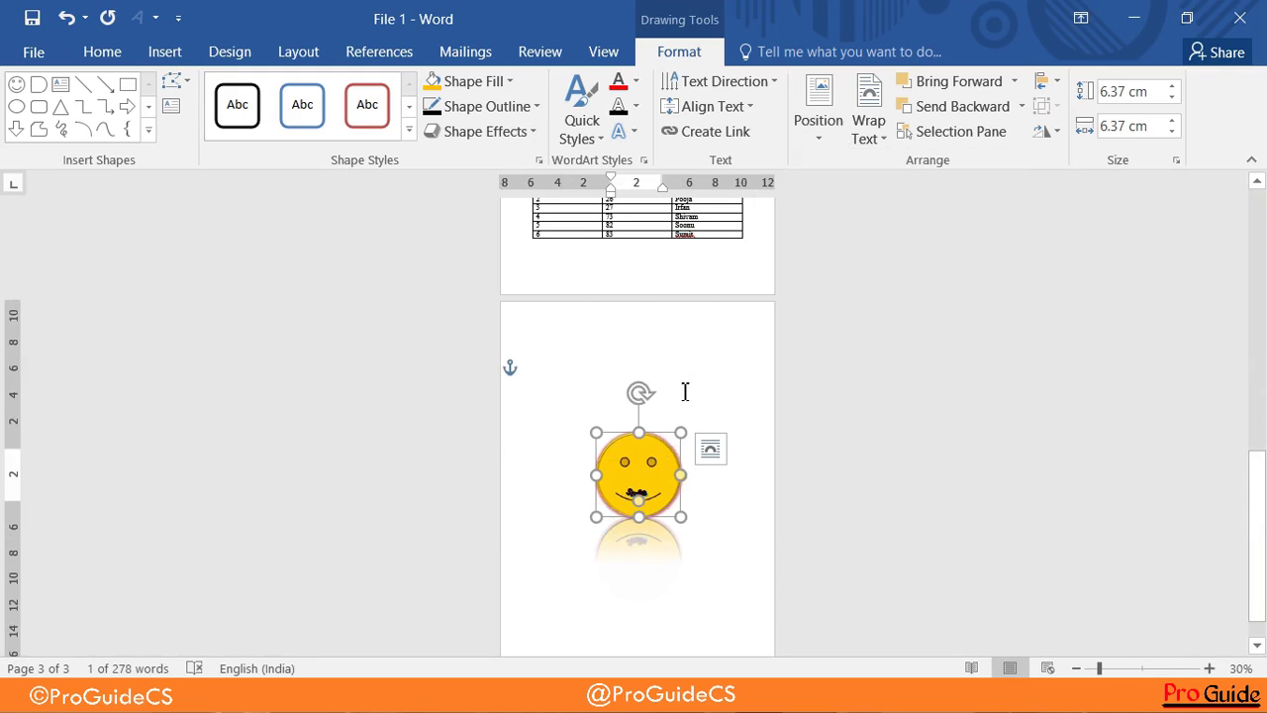
Try the top-right and bottom-right position presets on the smiley
scroll(684, 391, down, 1)
click(825, 127)
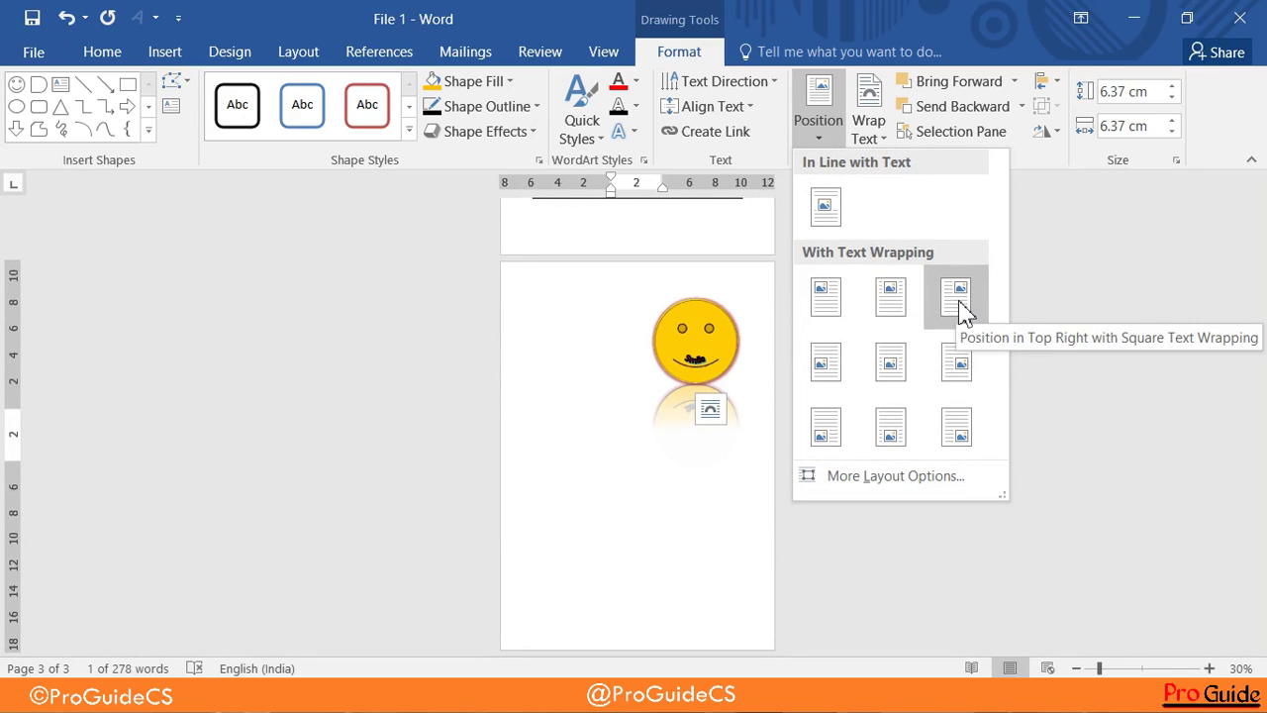
click(962, 310)
click(818, 117)
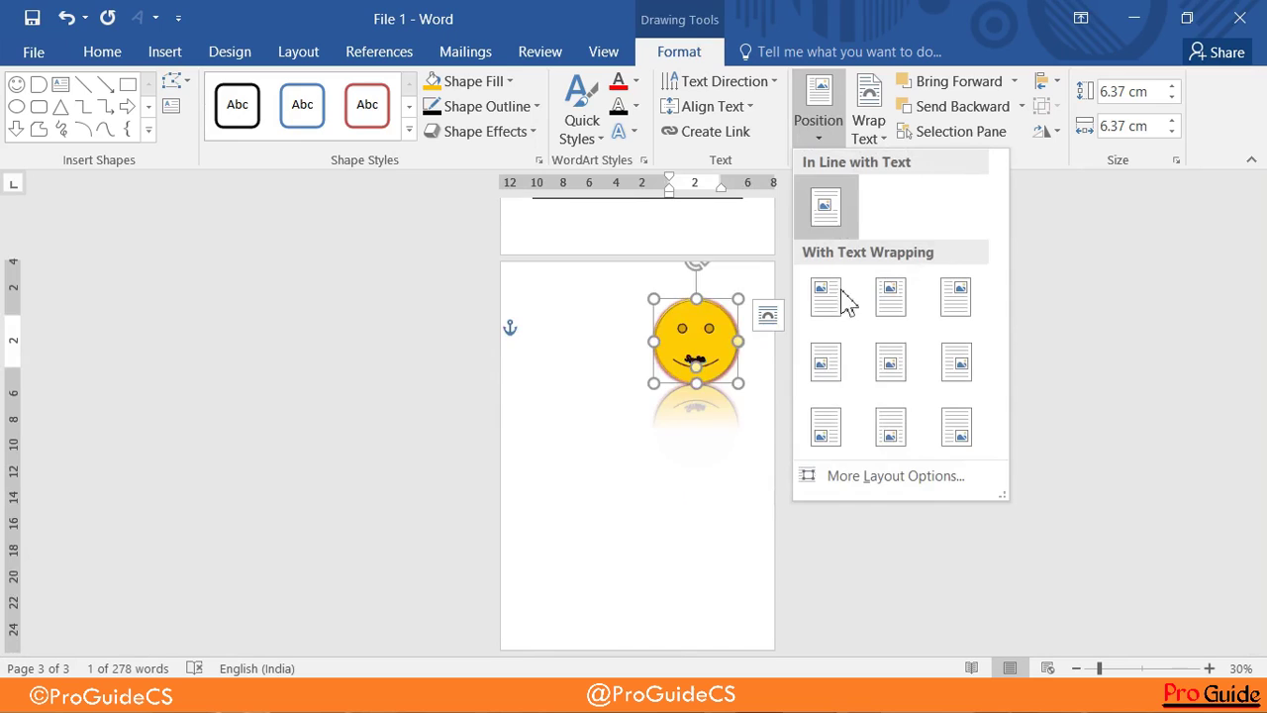
click(956, 427)
click(819, 123)
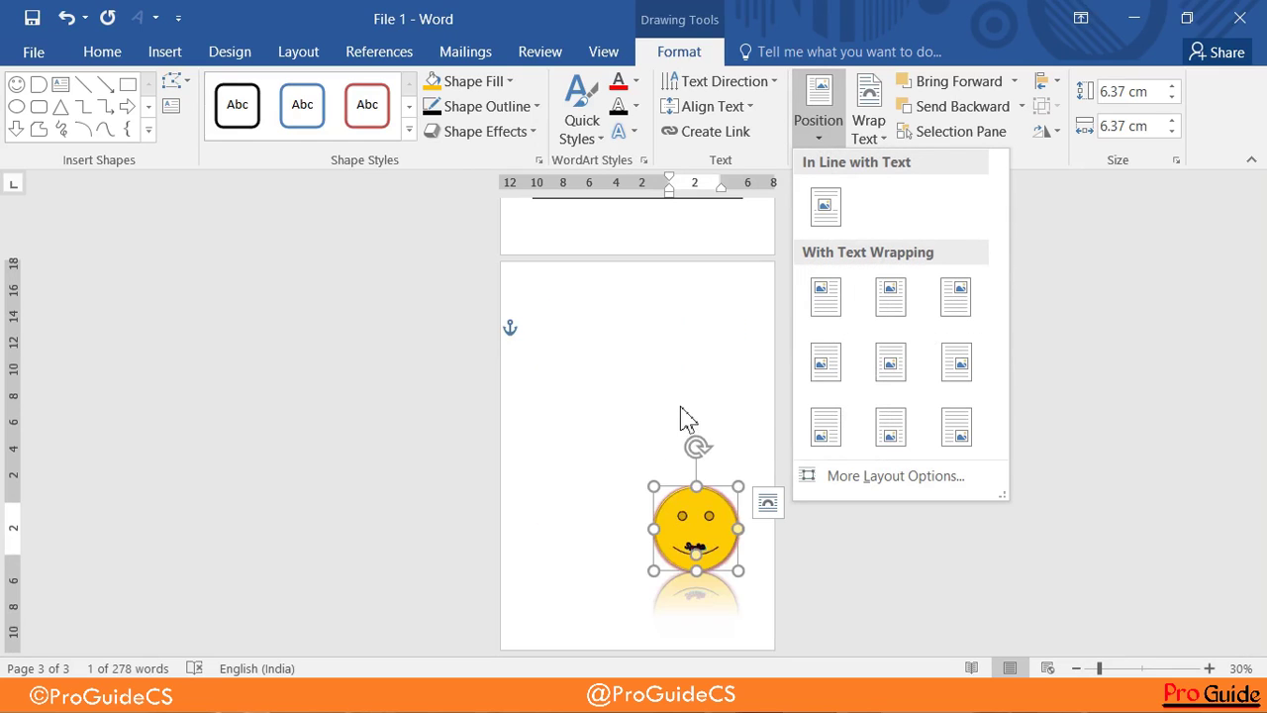
key(Escape)
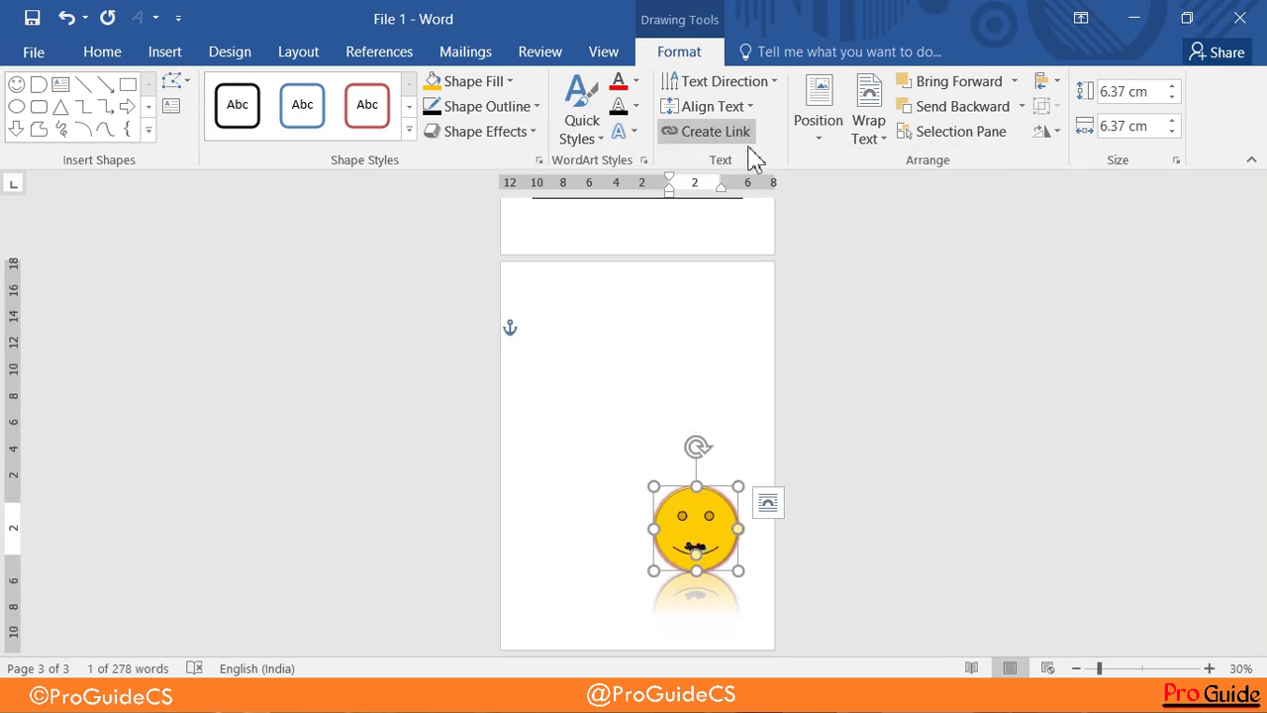
Place the smiley at the page's top left with text wrapping
click(810, 149)
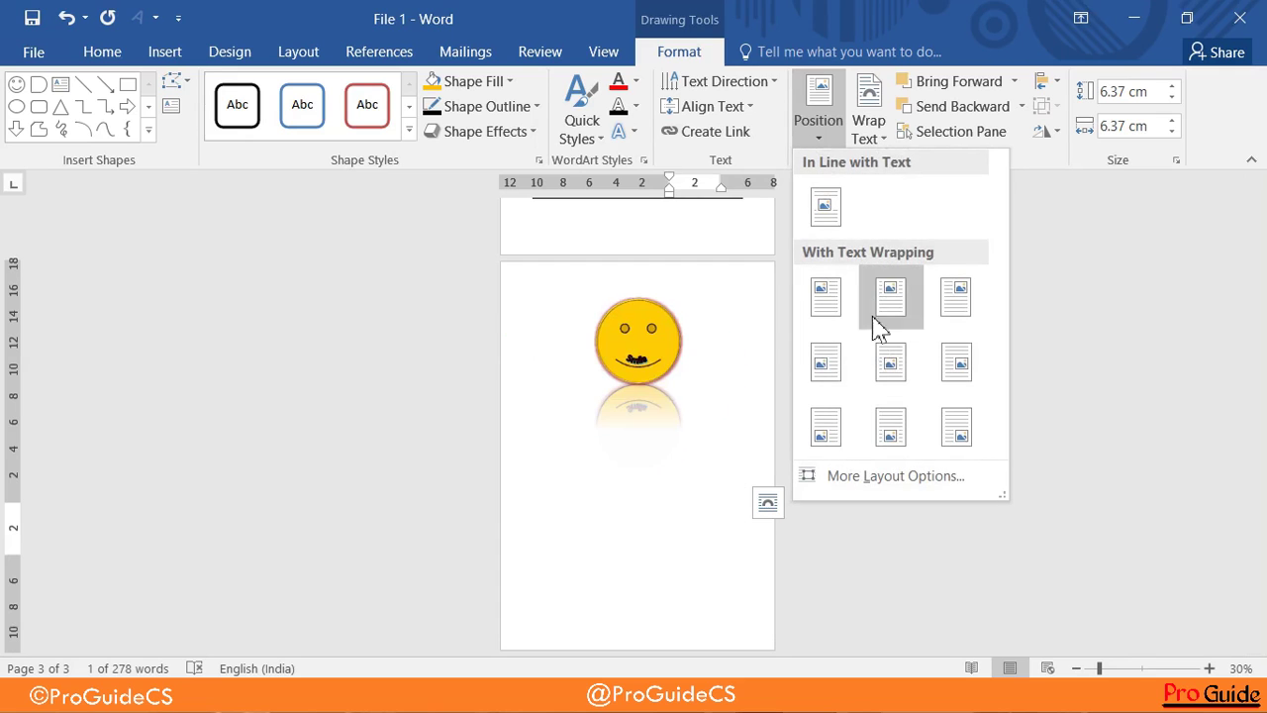
click(815, 315)
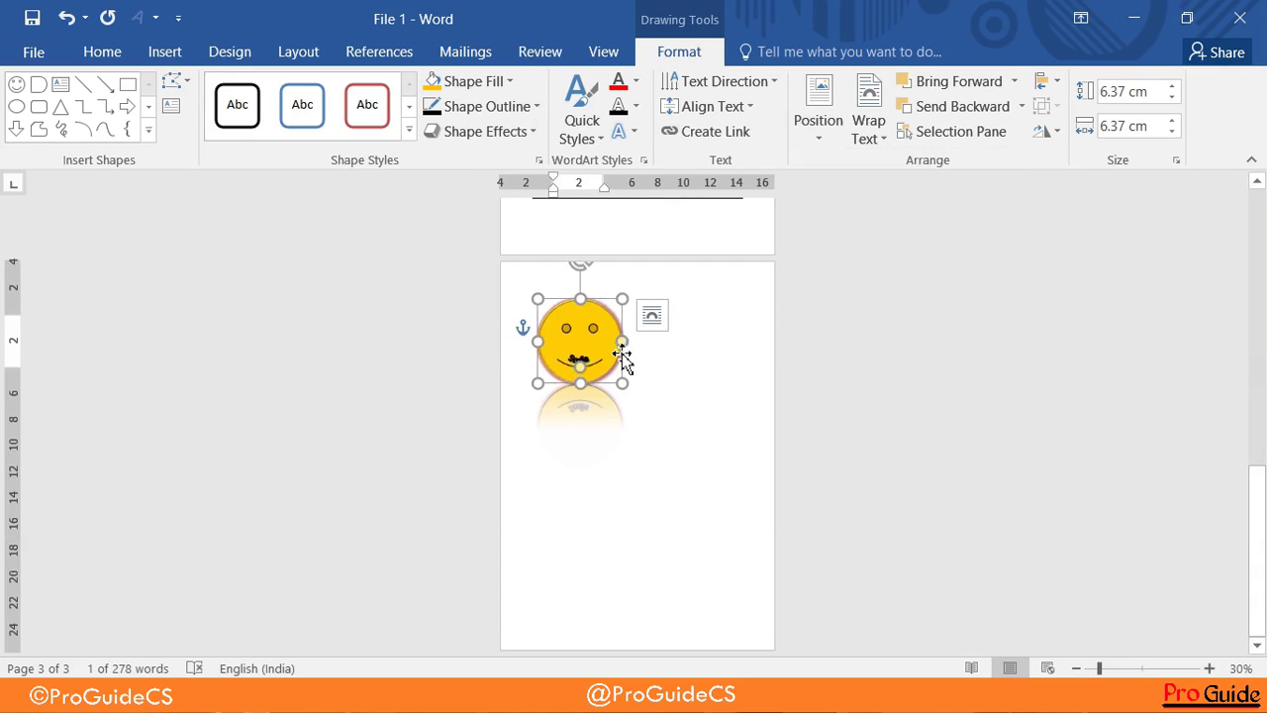
scroll(624, 361, up, 6)
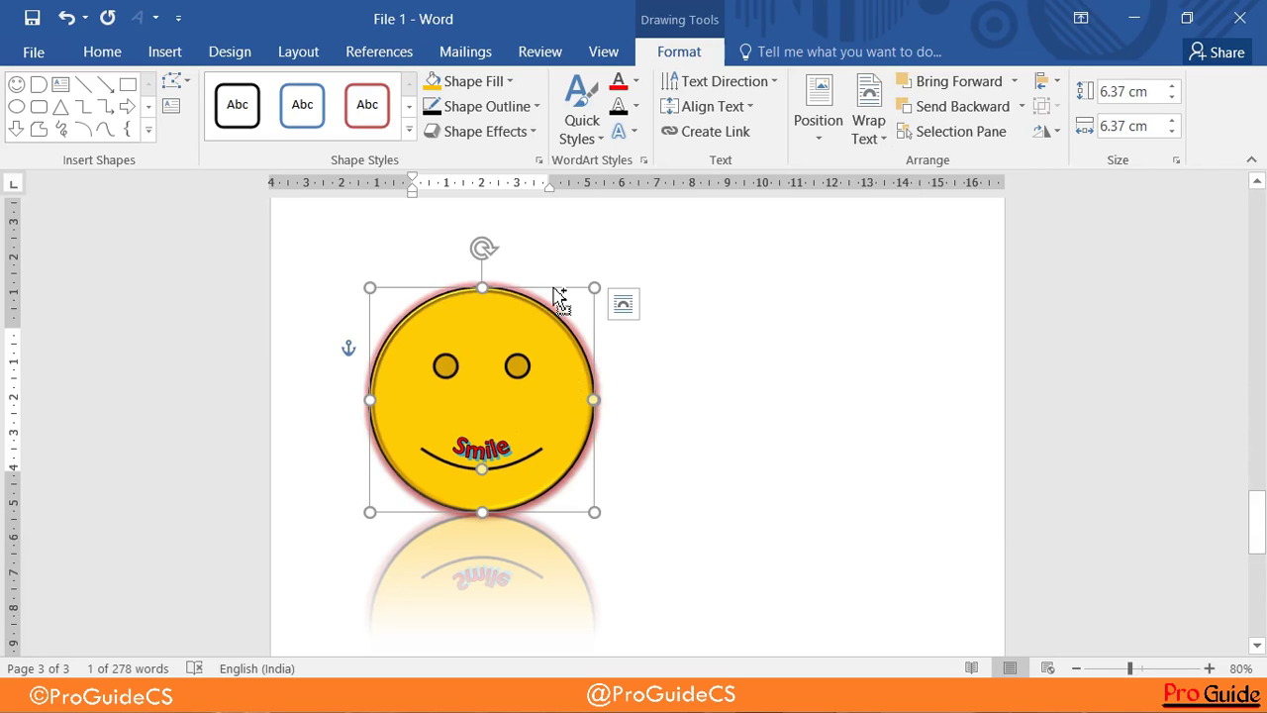
Remove the smiley from page 3 and delete the laptop picture
key(Delete)
scroll(554, 288, up, 5)
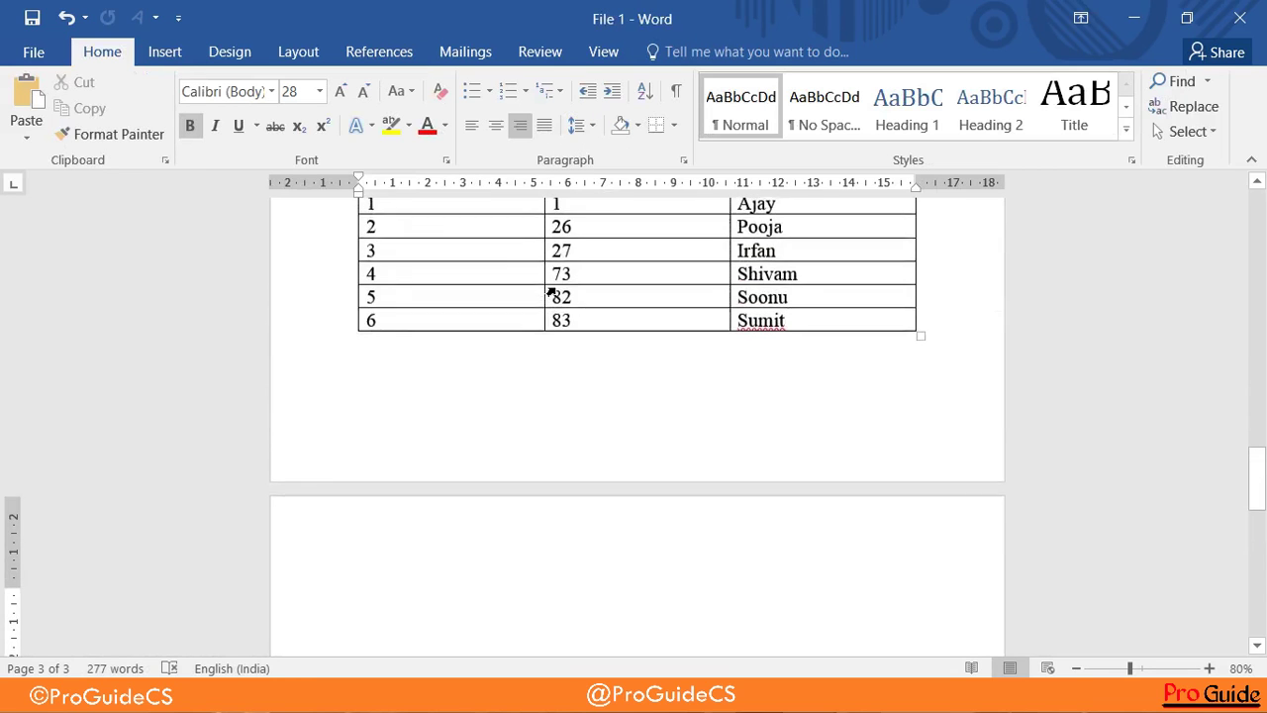
scroll(554, 287, up, 3)
scroll(554, 288, up, 5)
scroll(556, 286, up, 5)
scroll(560, 285, up, 3)
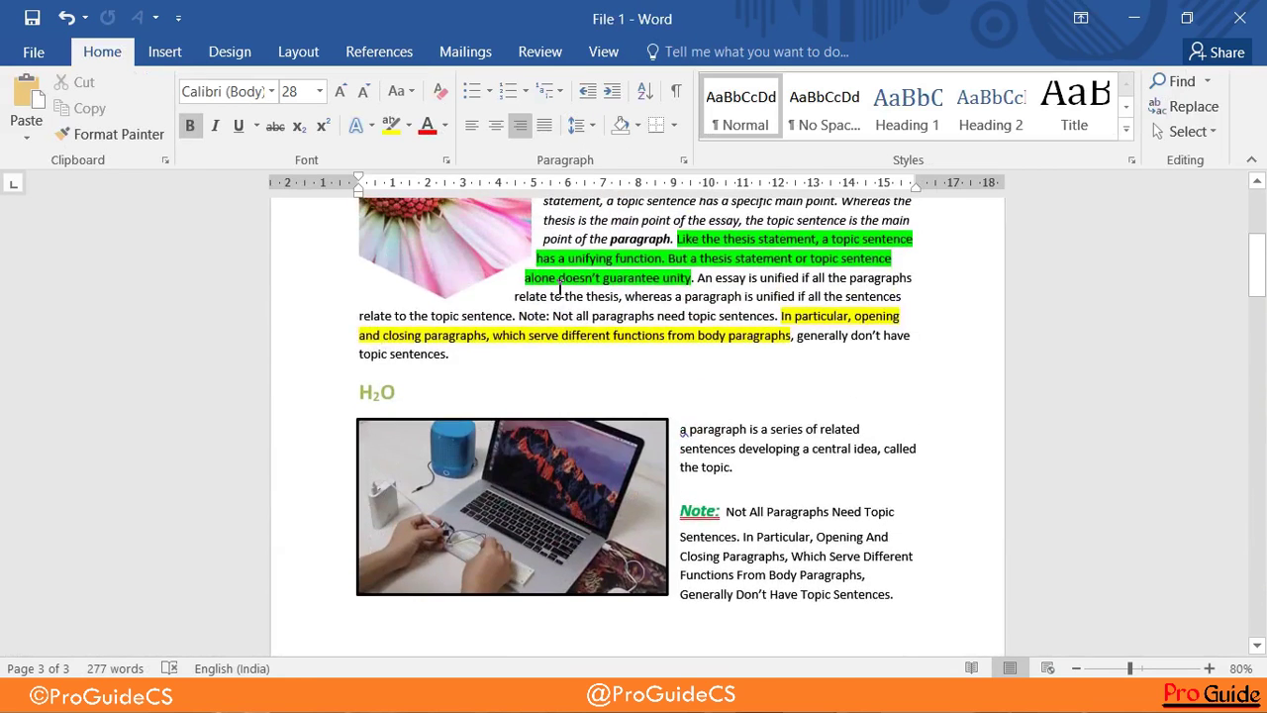
click(567, 441)
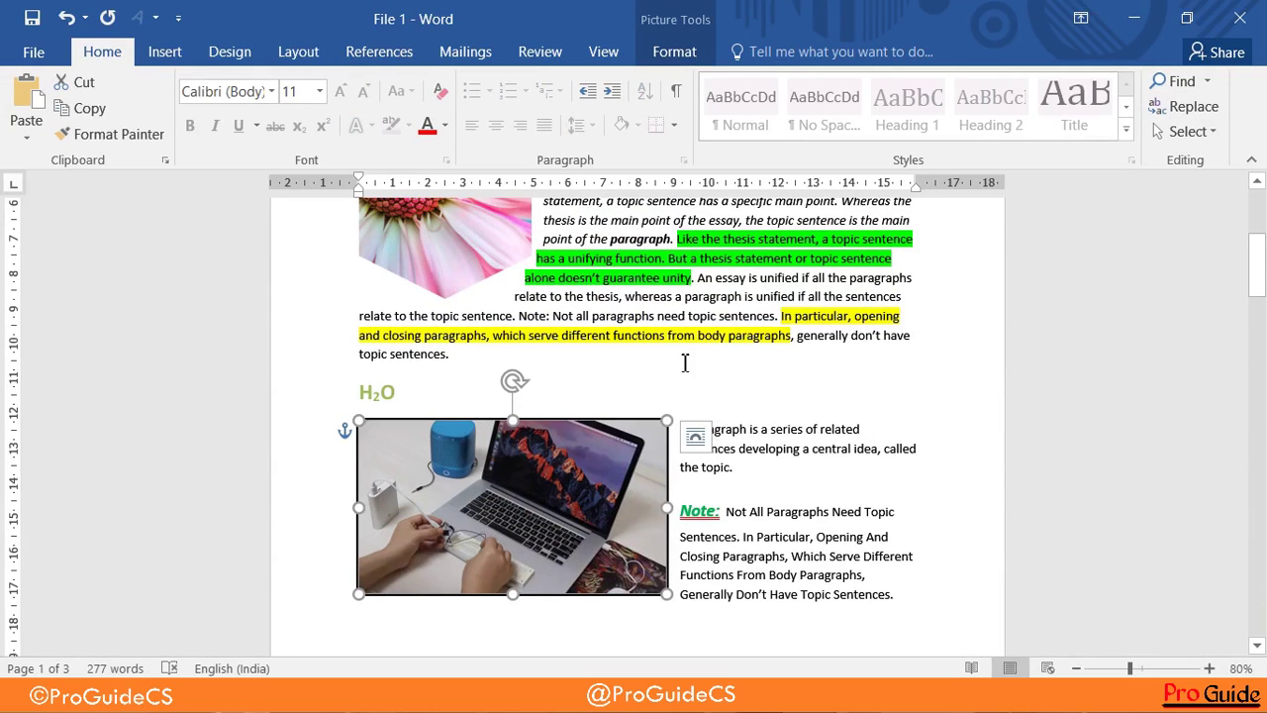
key(Delete)
Paste the smiley on a new line below the H2O heading
click(437, 399)
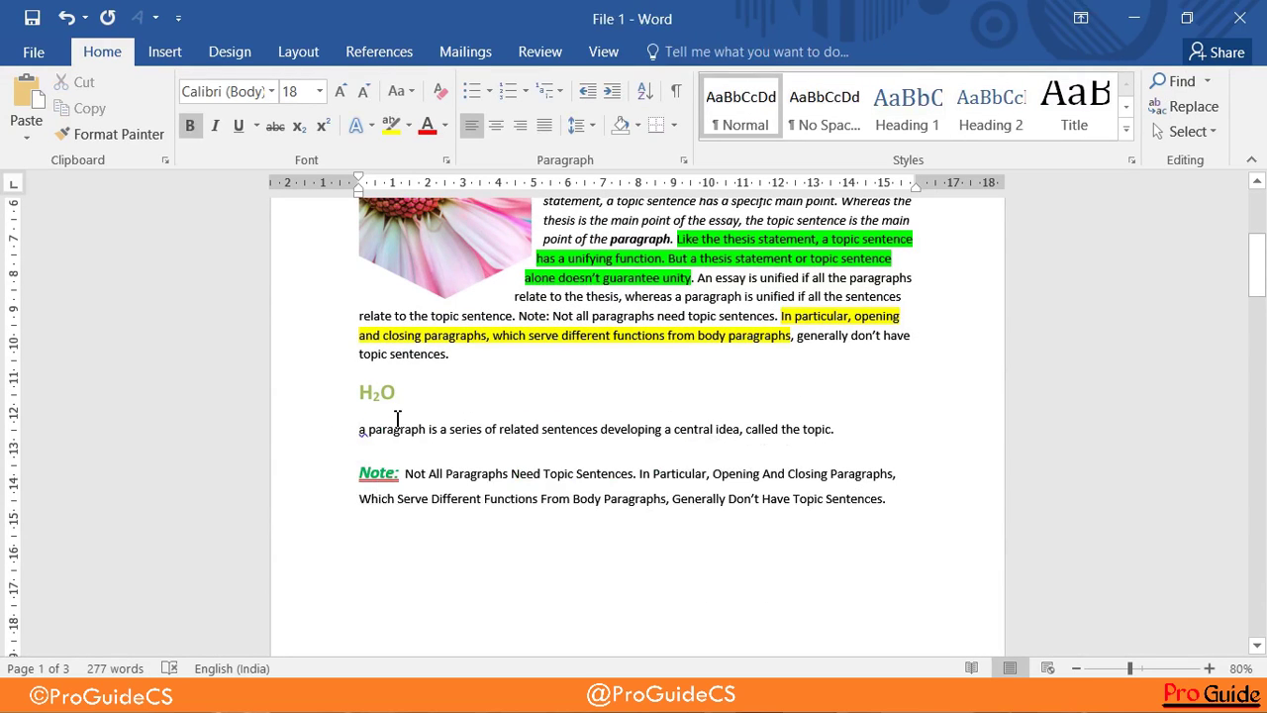
key(Return)
key(ctrl+v)
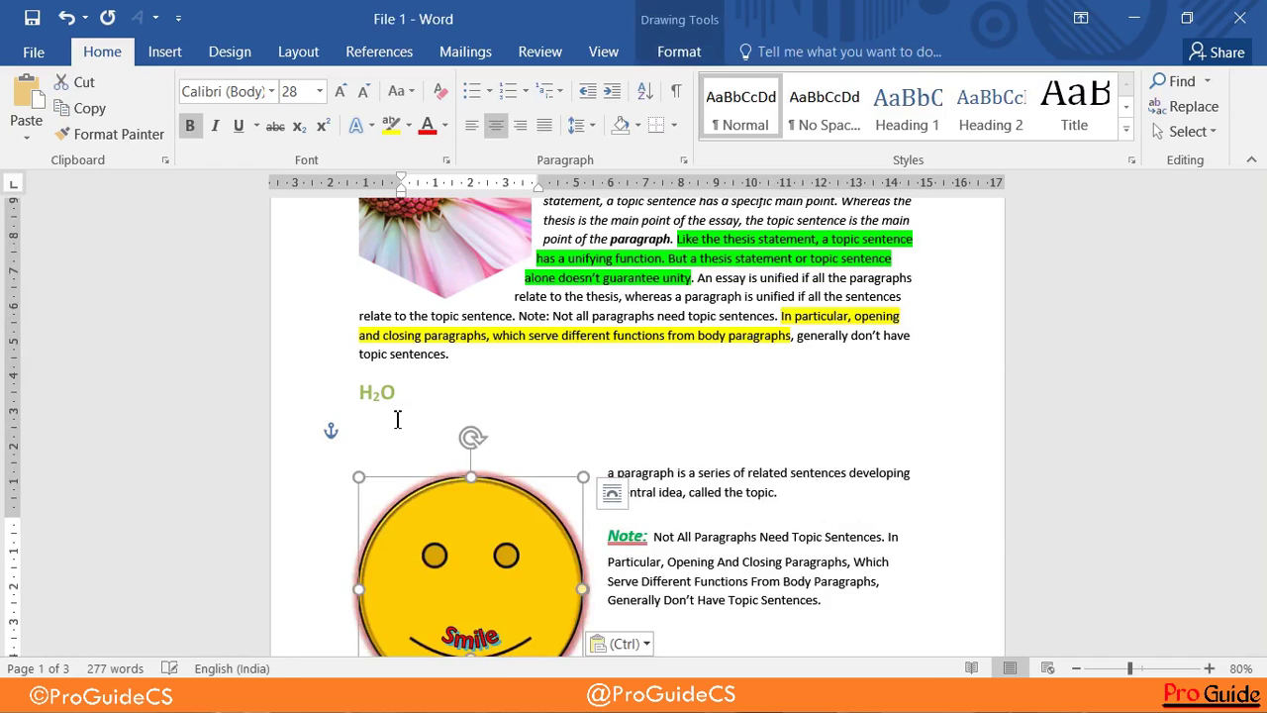
scroll(538, 419, down, 3)
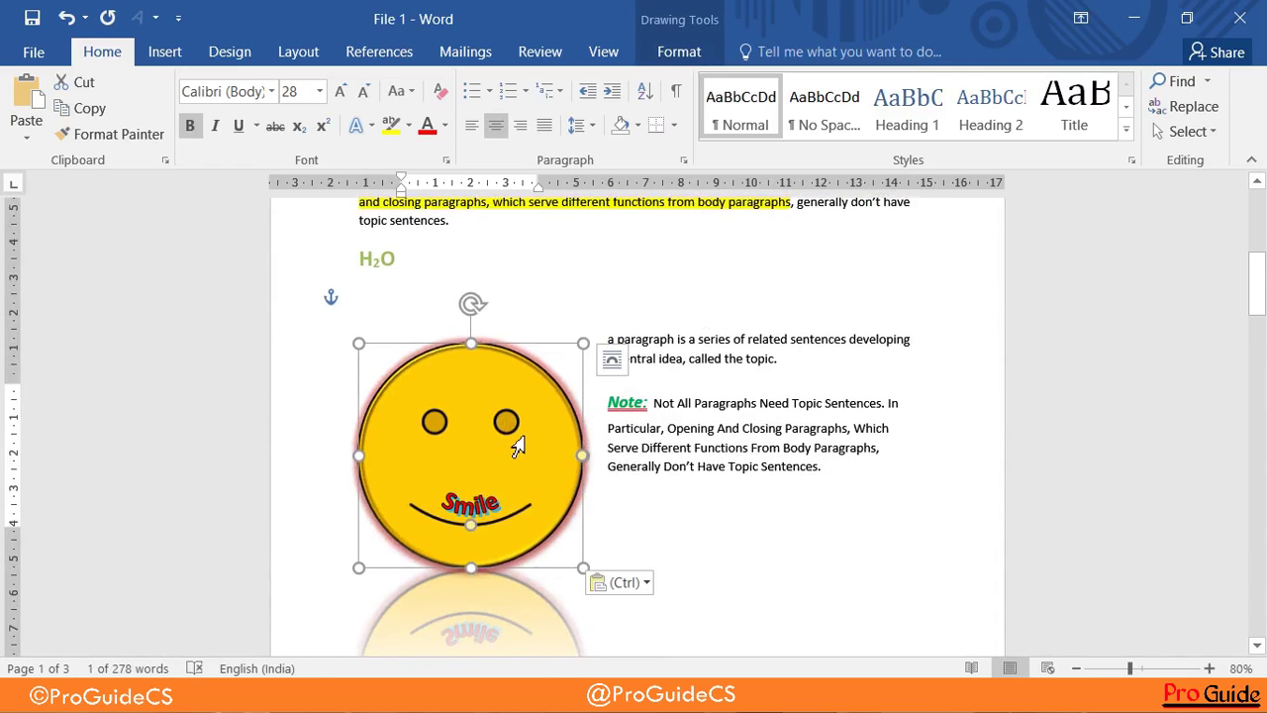
Set the smiley's text wrapping to Top and Bottom
double_click(516, 447)
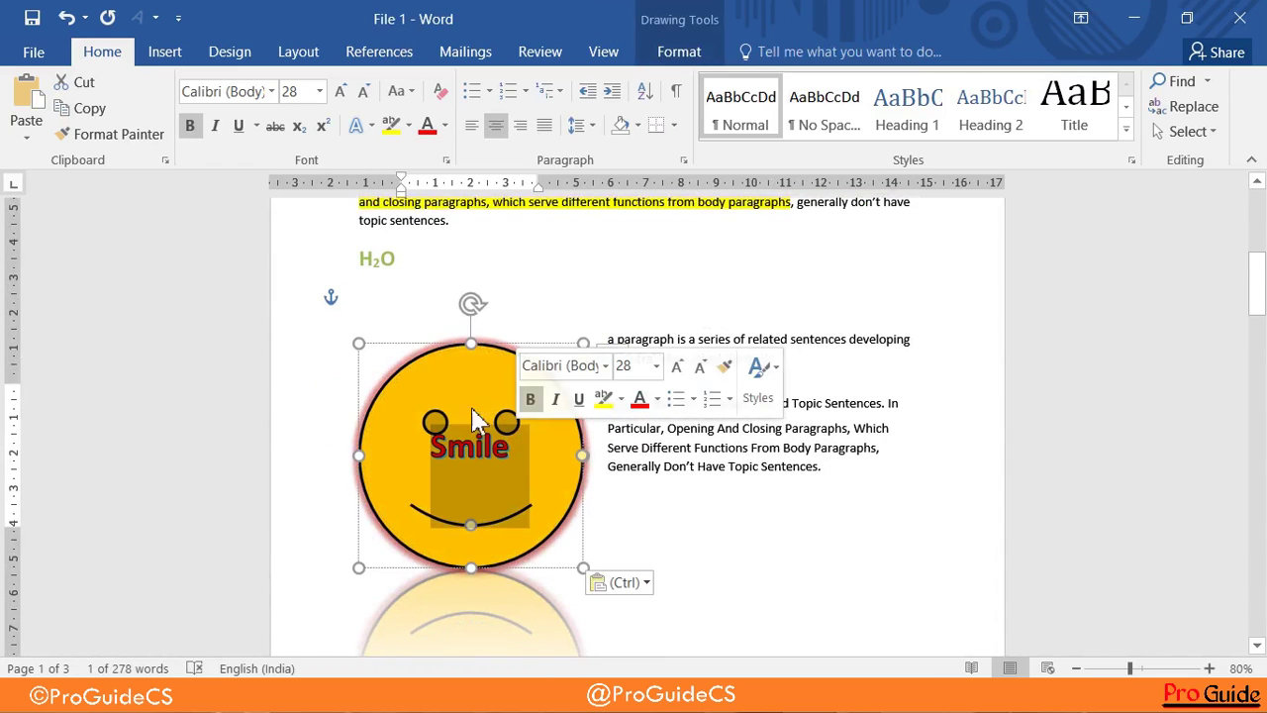
click(679, 52)
click(870, 129)
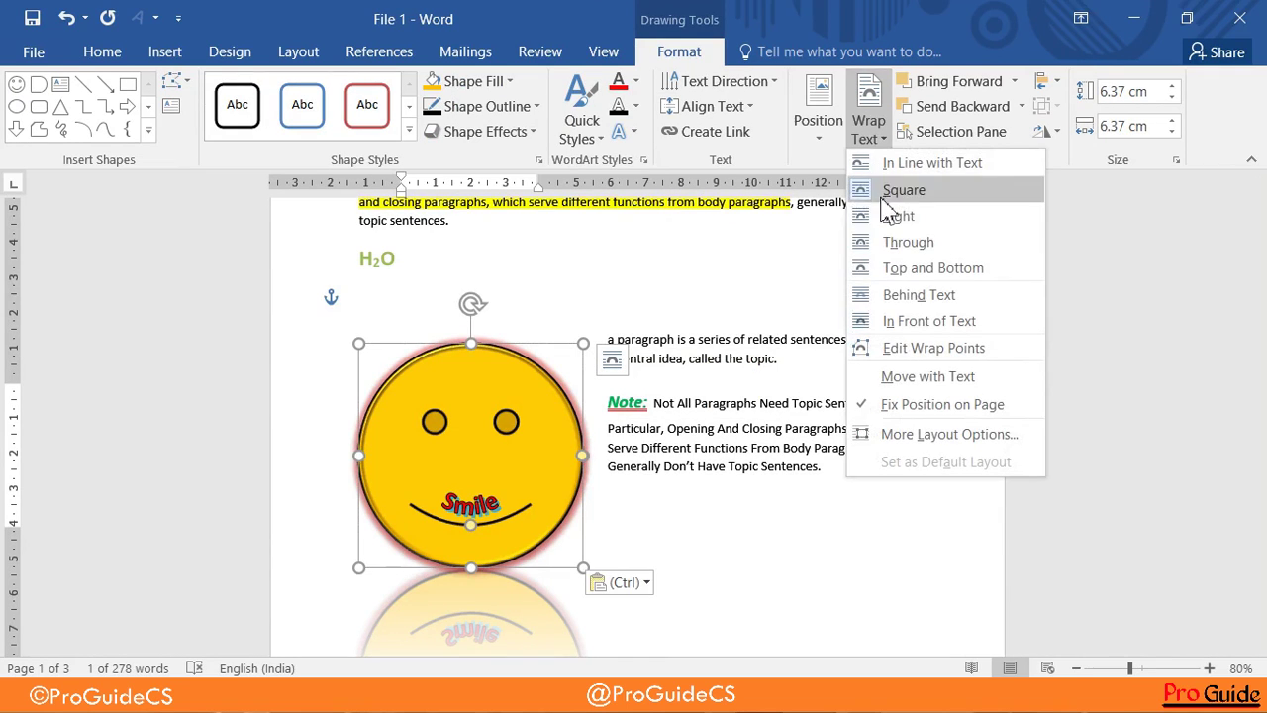
click(899, 273)
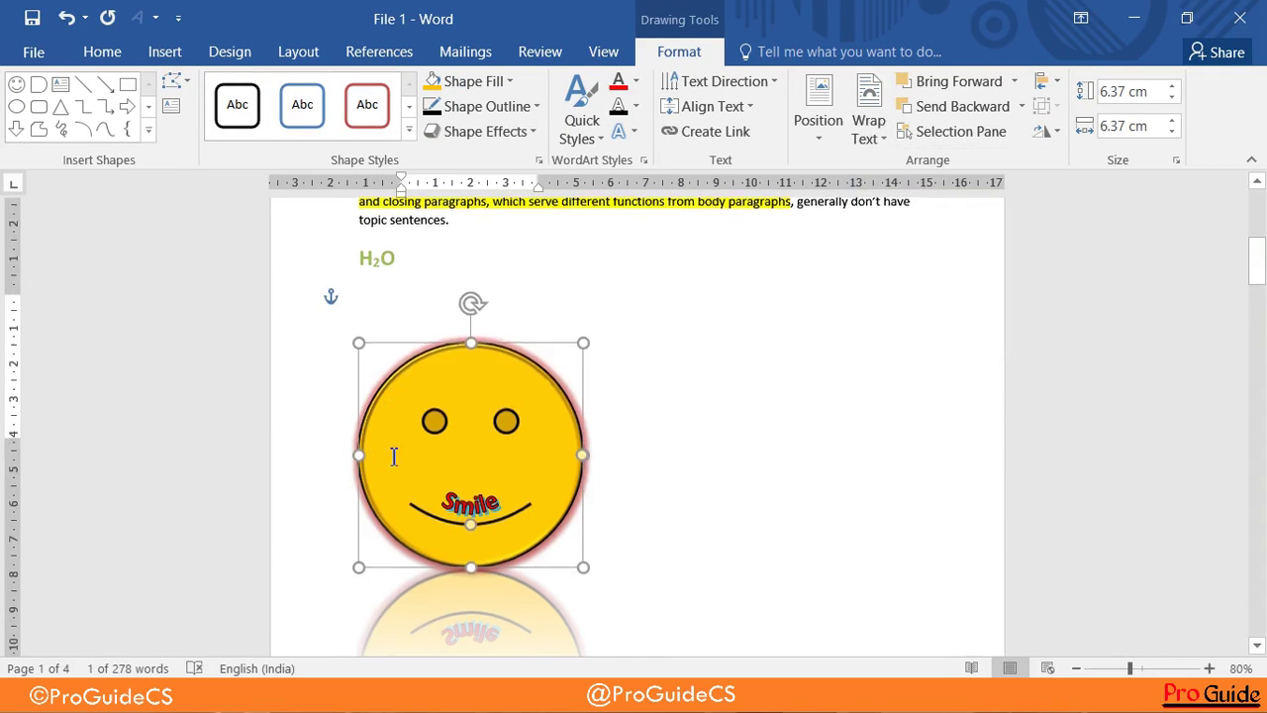
scroll(495, 440, down, 5)
scroll(544, 441, up, 3)
scroll(555, 404, up, 2)
Switch the smiley's wrapping to Tight, then to Through
click(869, 123)
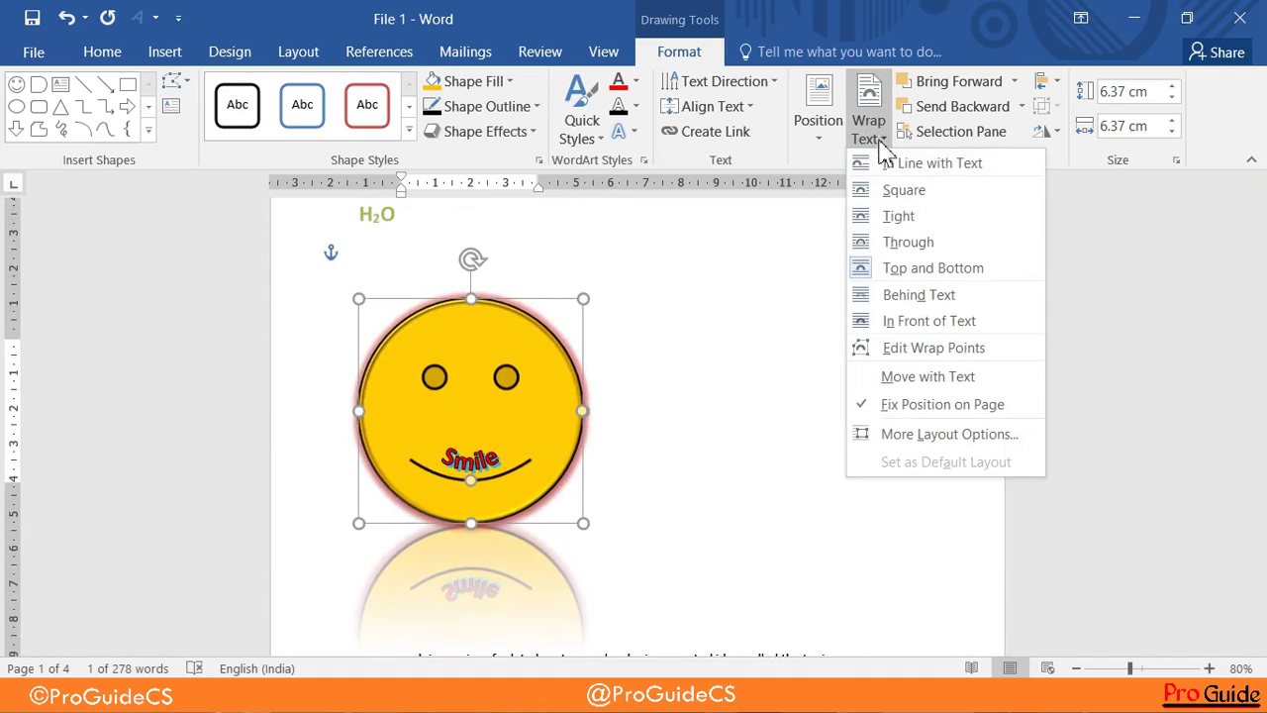
click(889, 232)
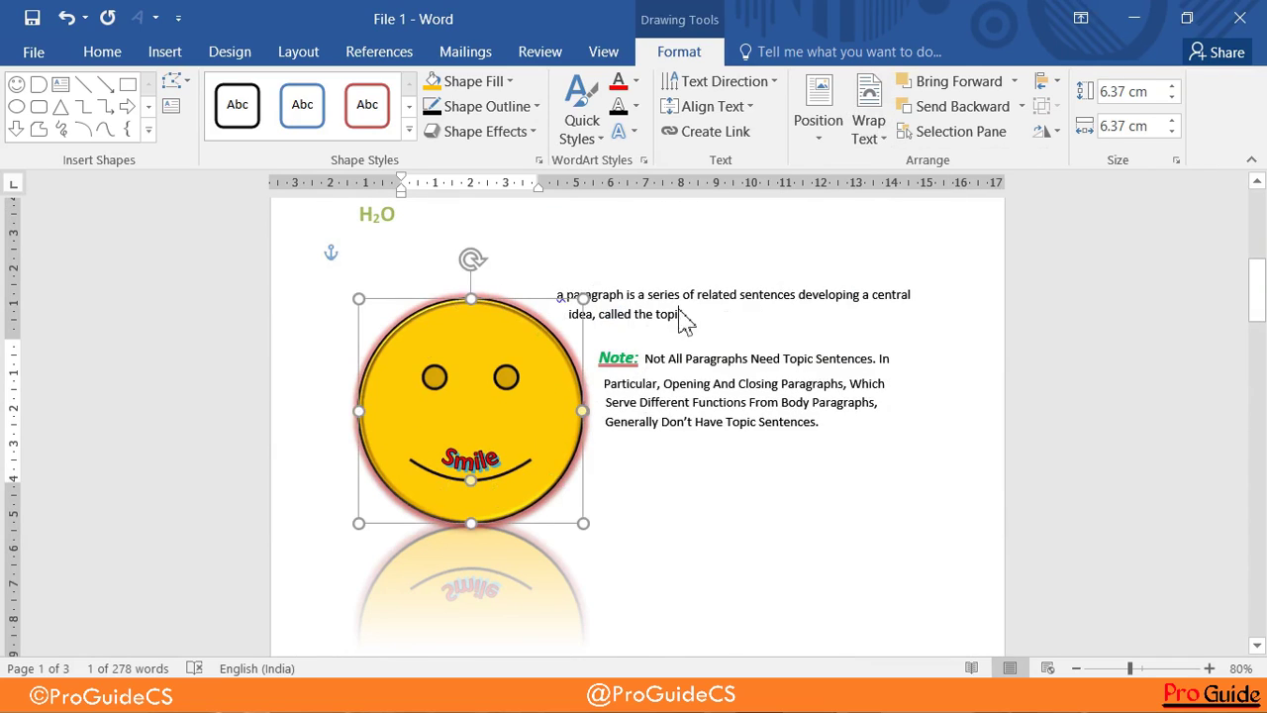
click(576, 294)
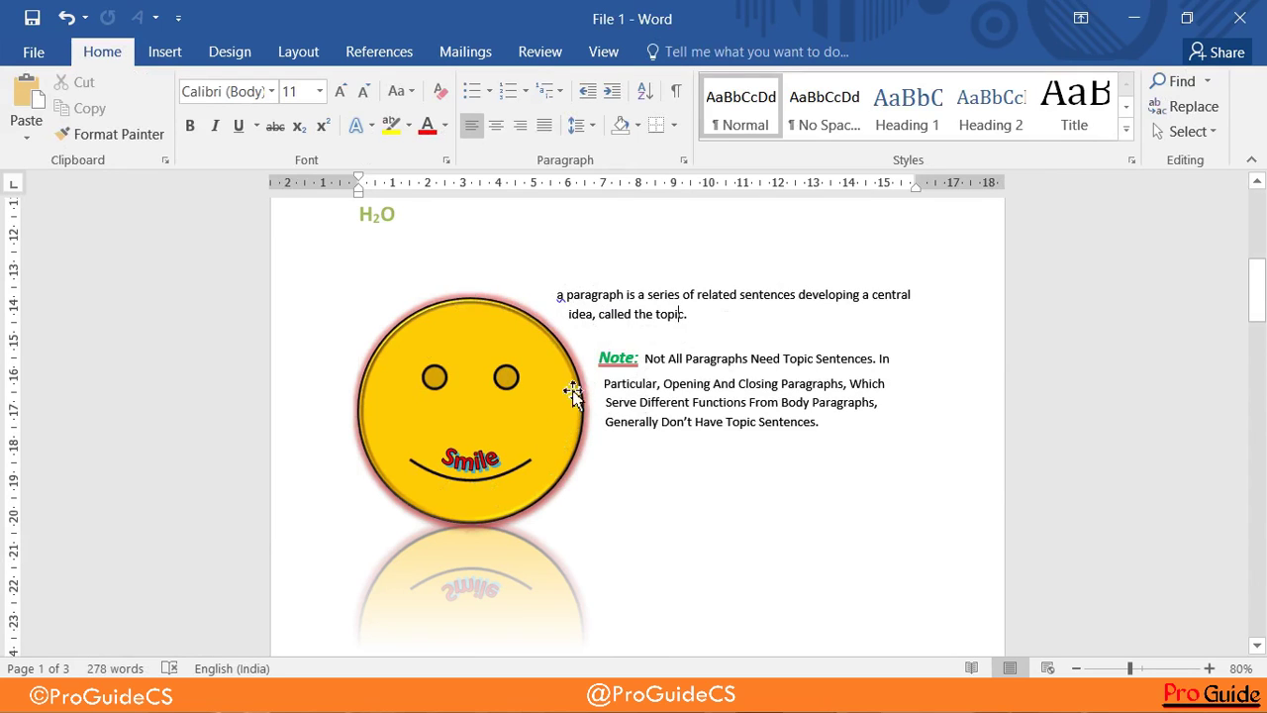
click(531, 388)
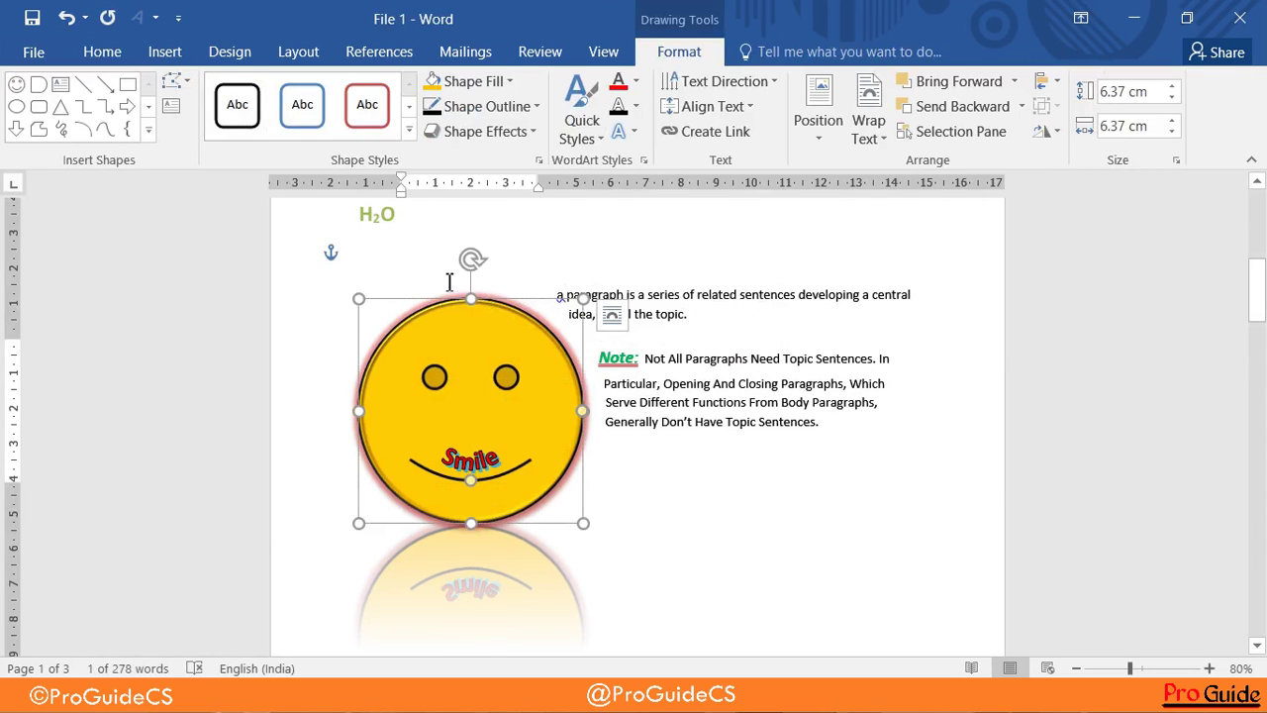
click(870, 129)
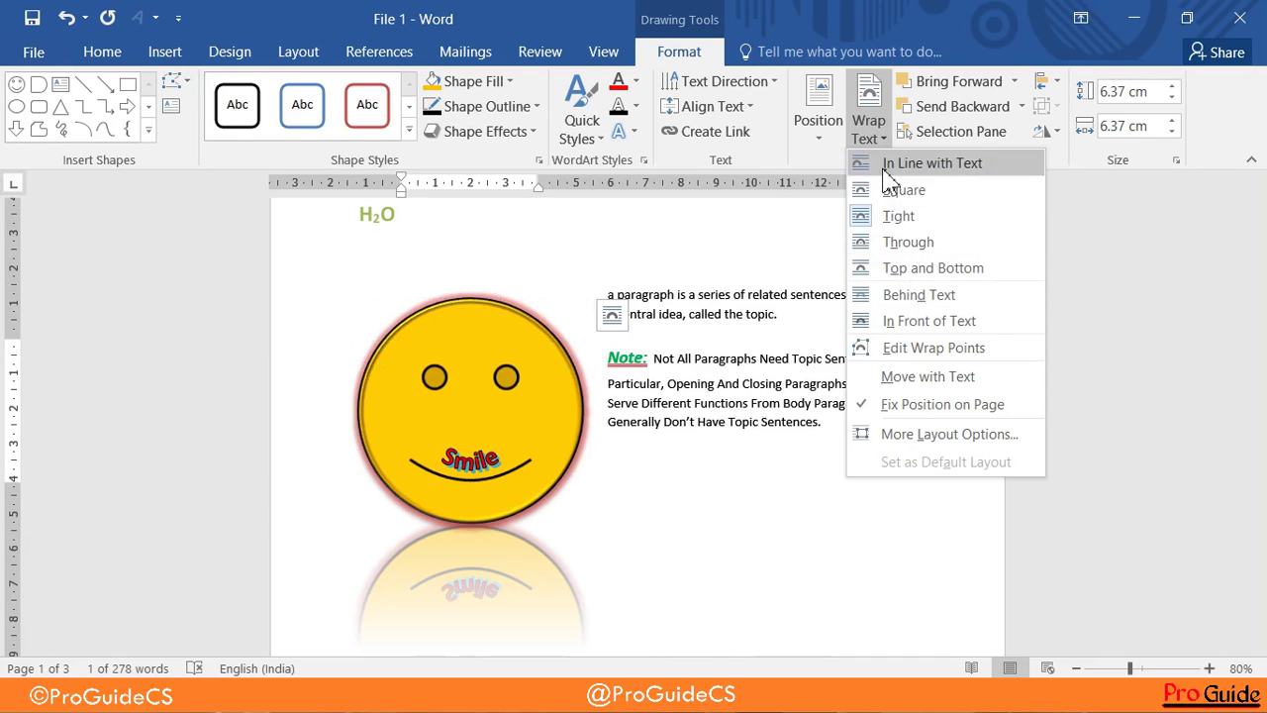
click(896, 243)
Enlarge the two paragraphs beside the smiley to 16 pt
click(779, 364)
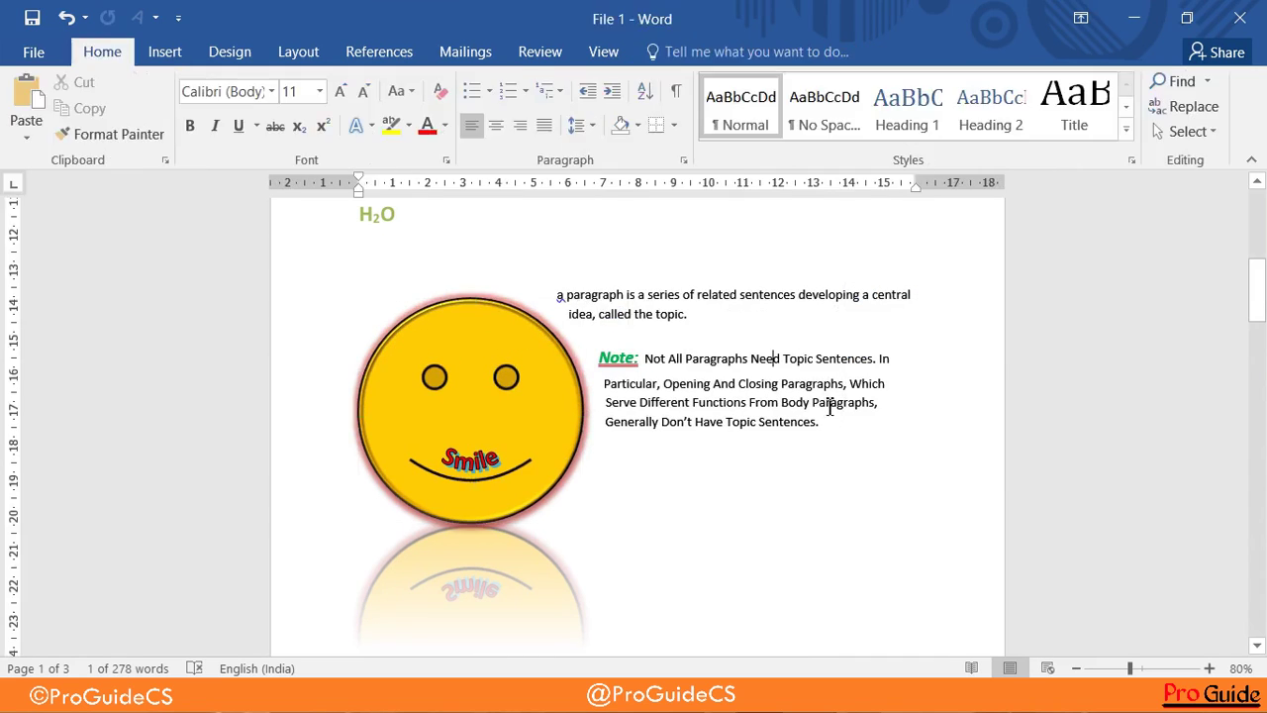
drag(823, 425, 579, 299)
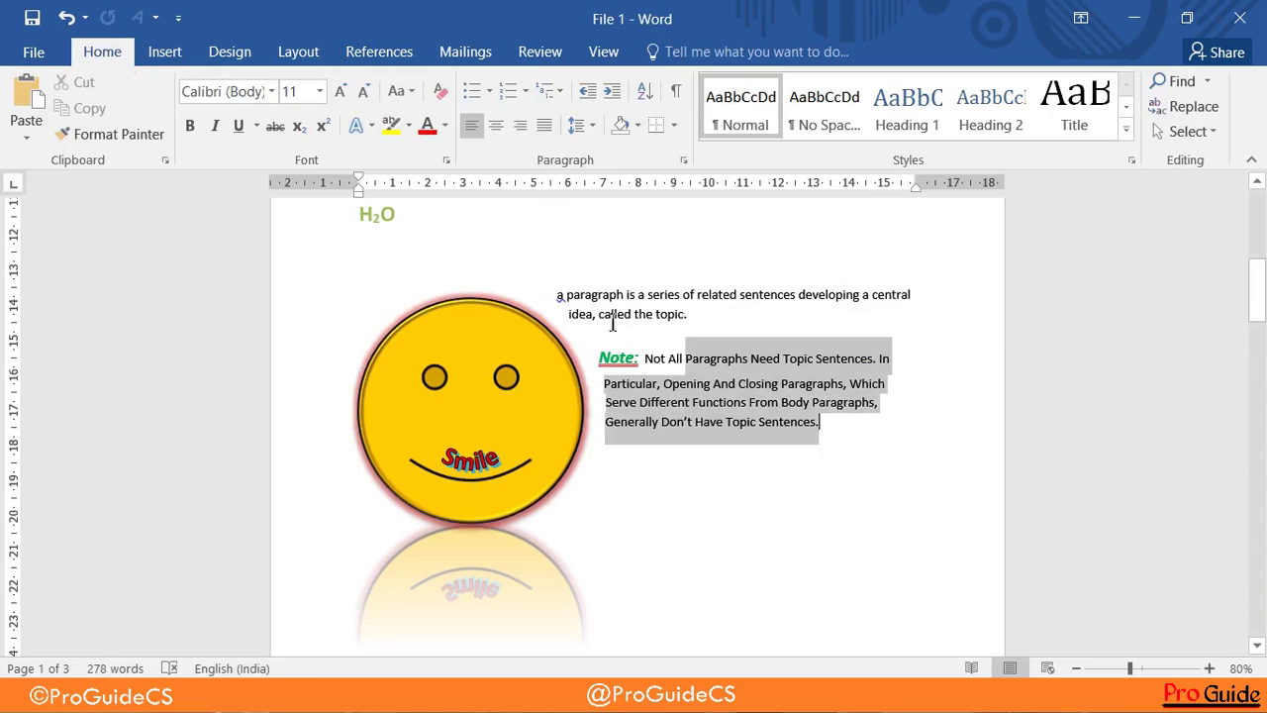
click(342, 92)
click(342, 93)
click(342, 92)
click(341, 92)
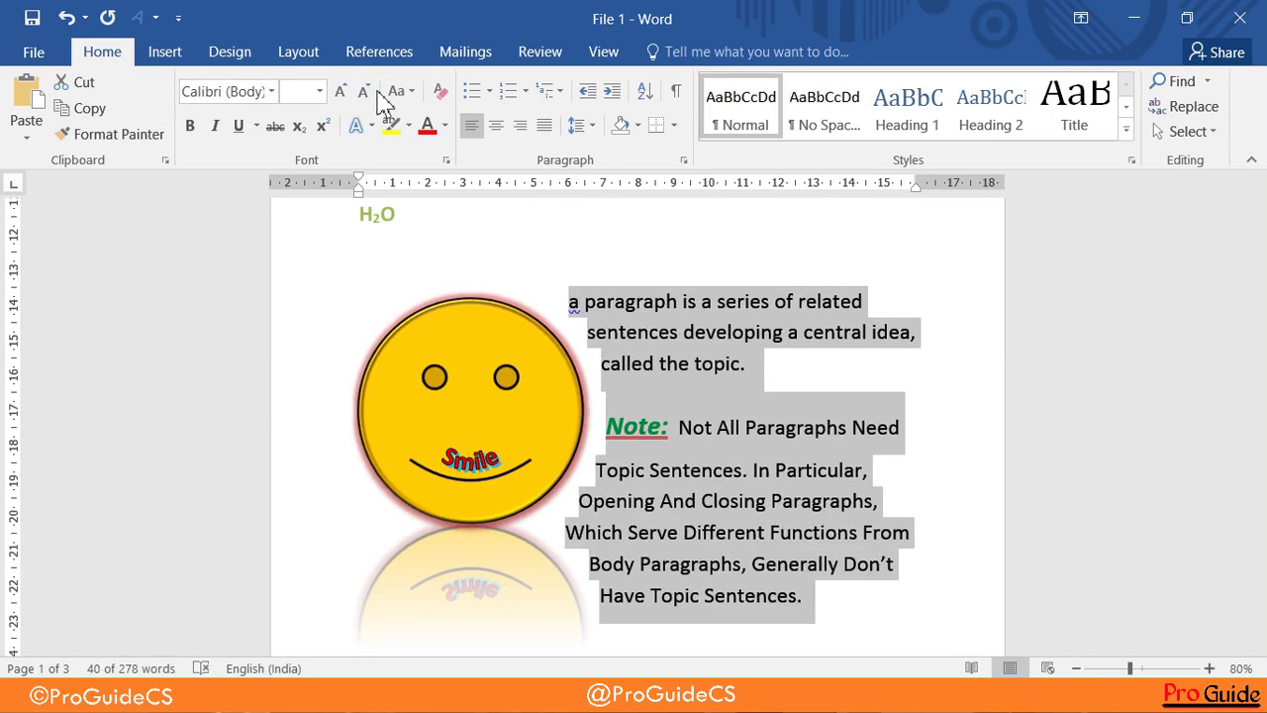
click(364, 91)
click(831, 349)
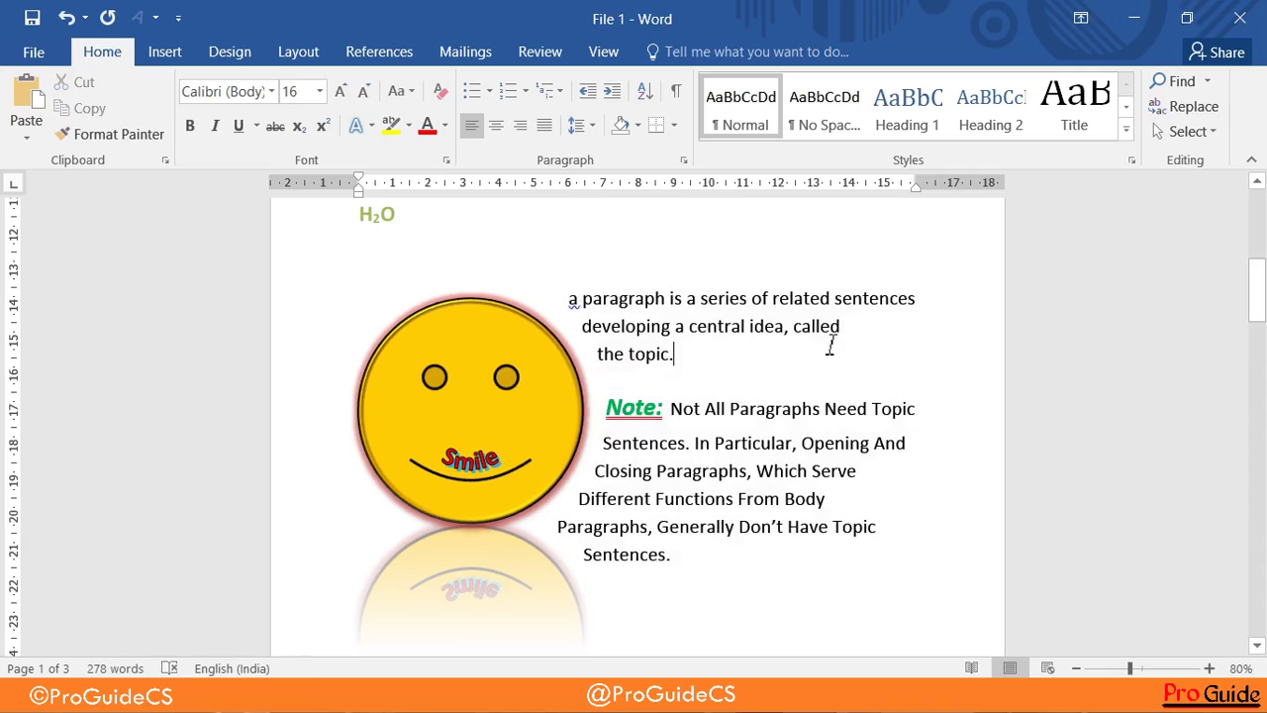
Send the smiley to back, behind all other objects
click(564, 365)
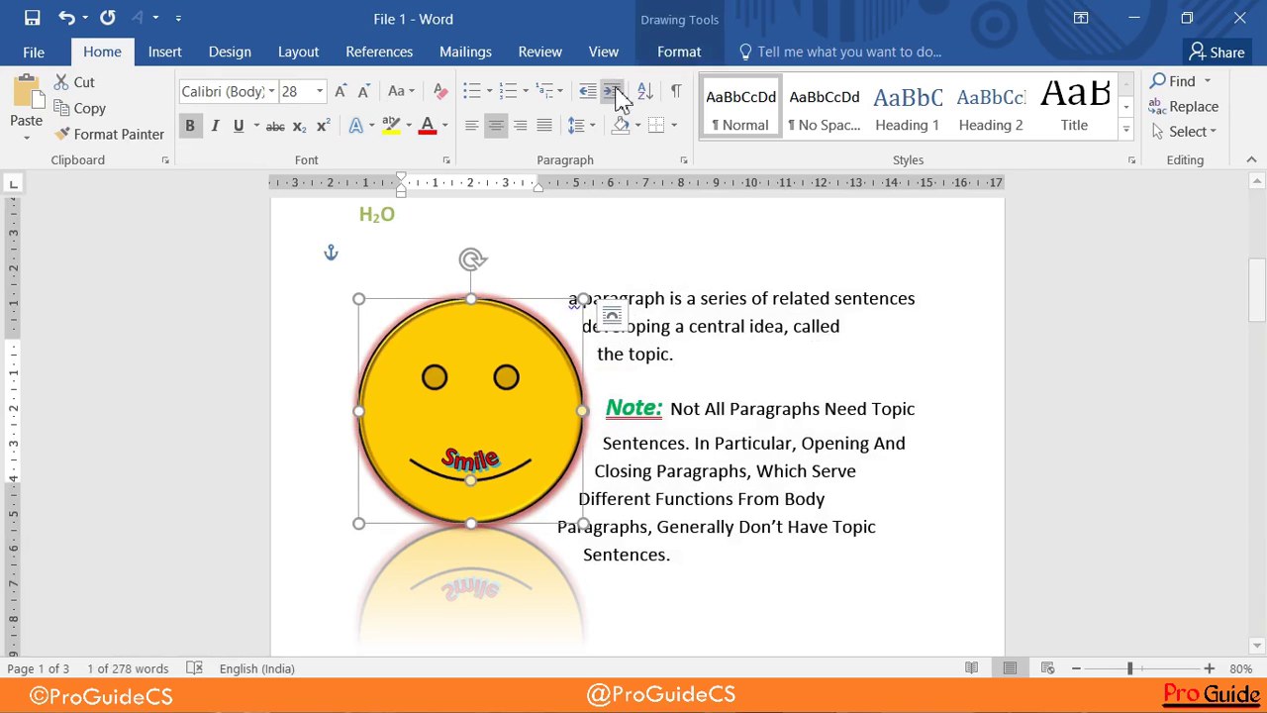
click(680, 51)
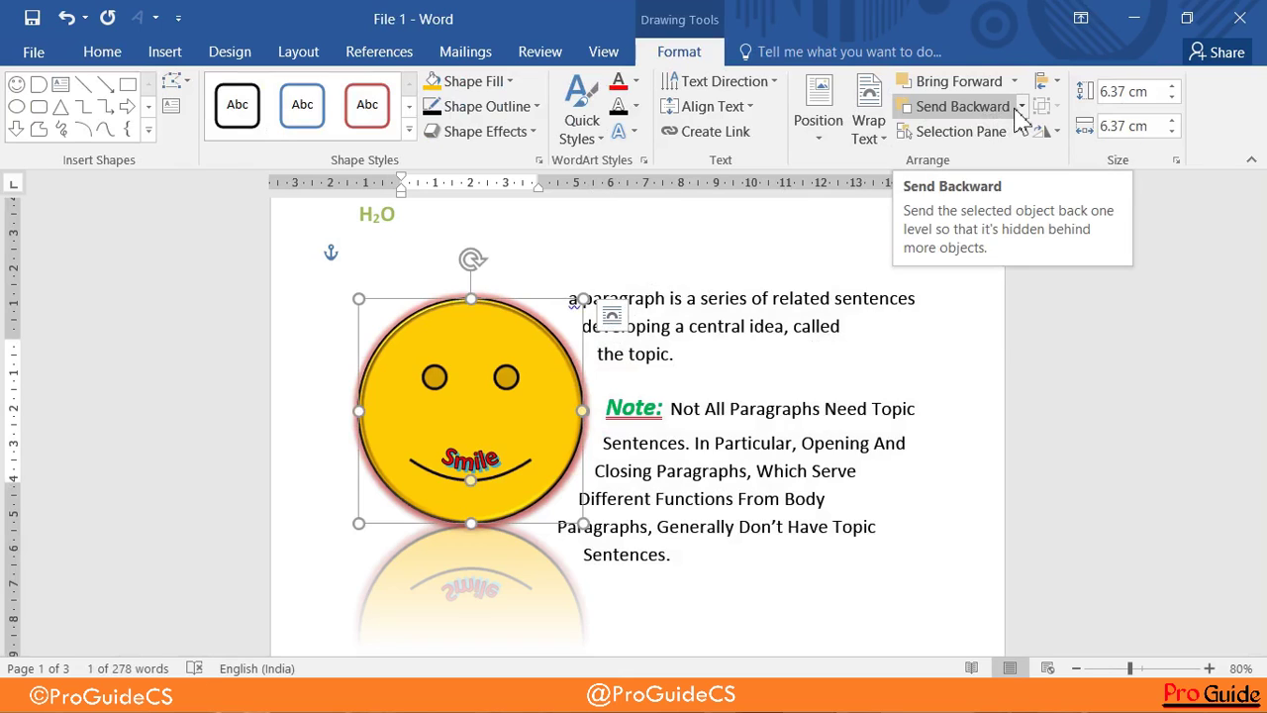
click(873, 134)
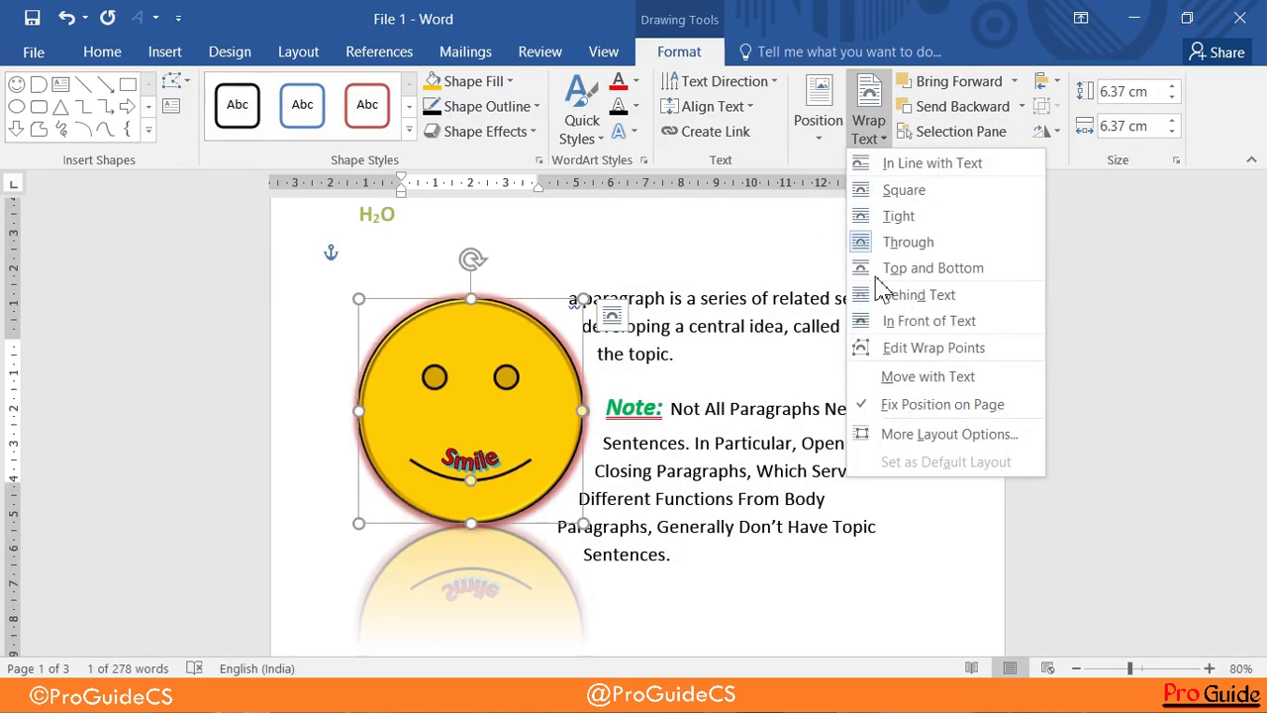
click(1027, 106)
click(1026, 105)
click(986, 164)
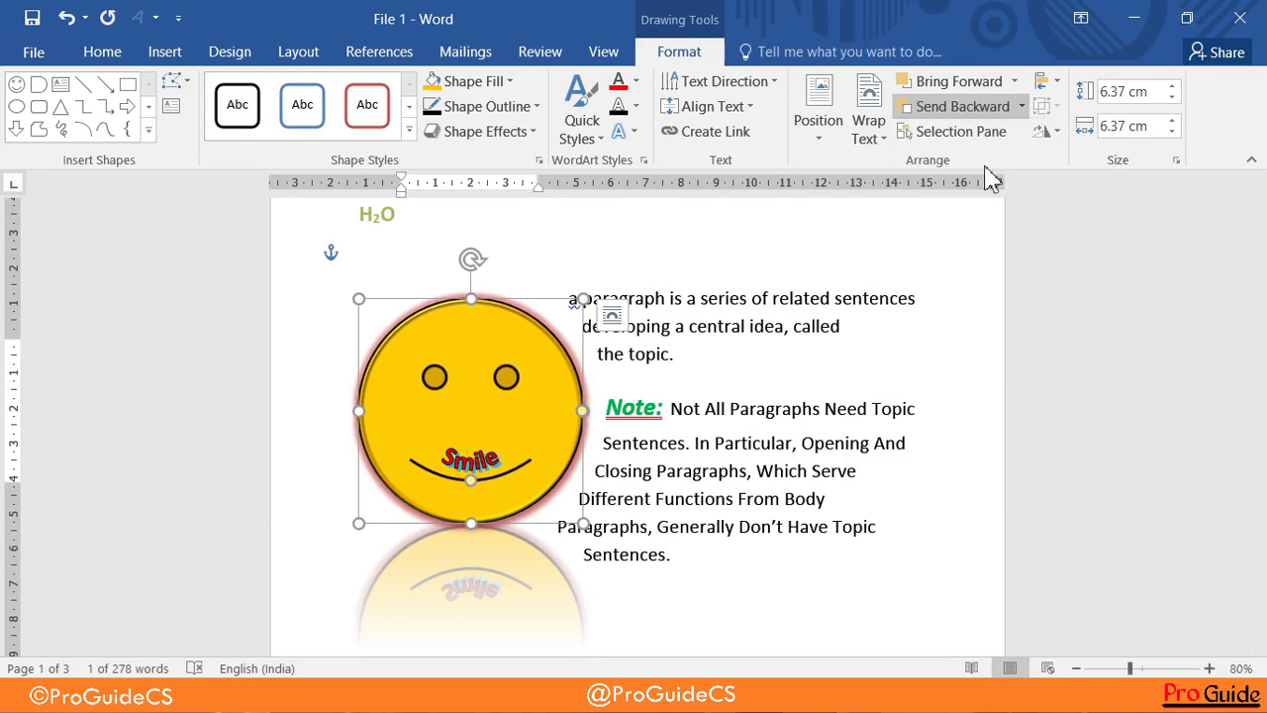
click(1021, 106)
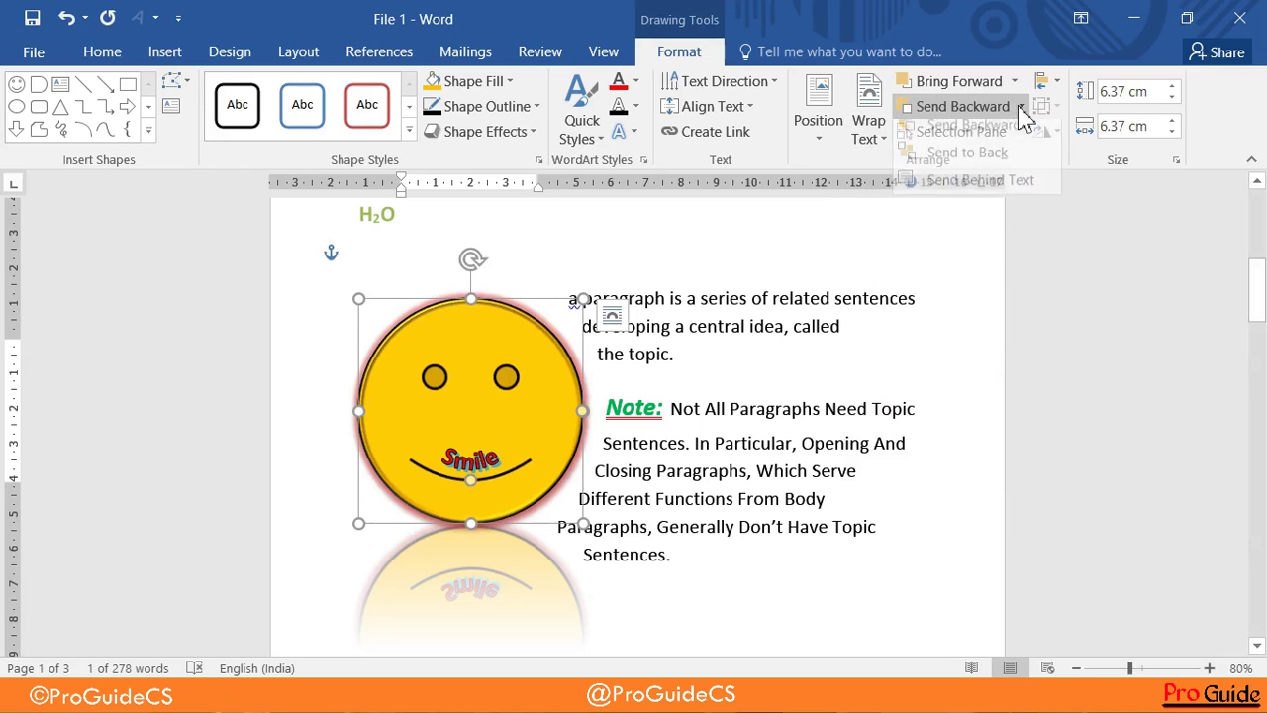
click(987, 160)
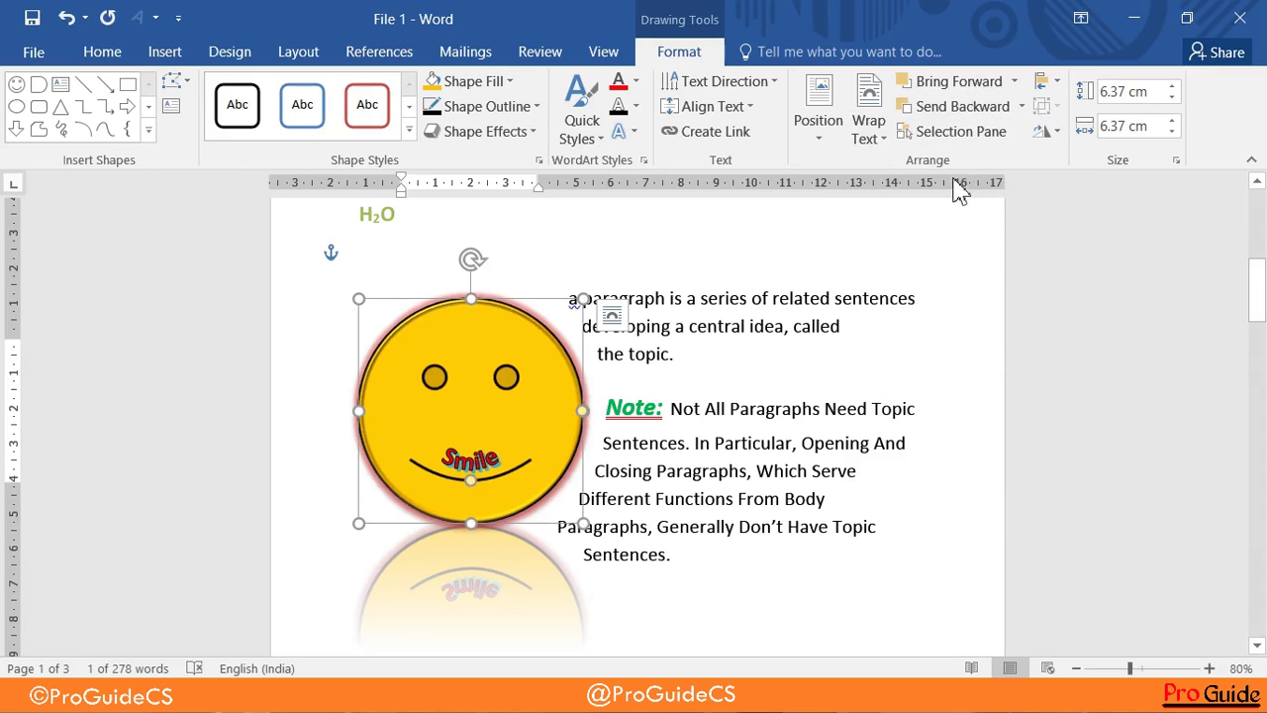
Let text flow around the smiley and align it to the top margin
click(868, 111)
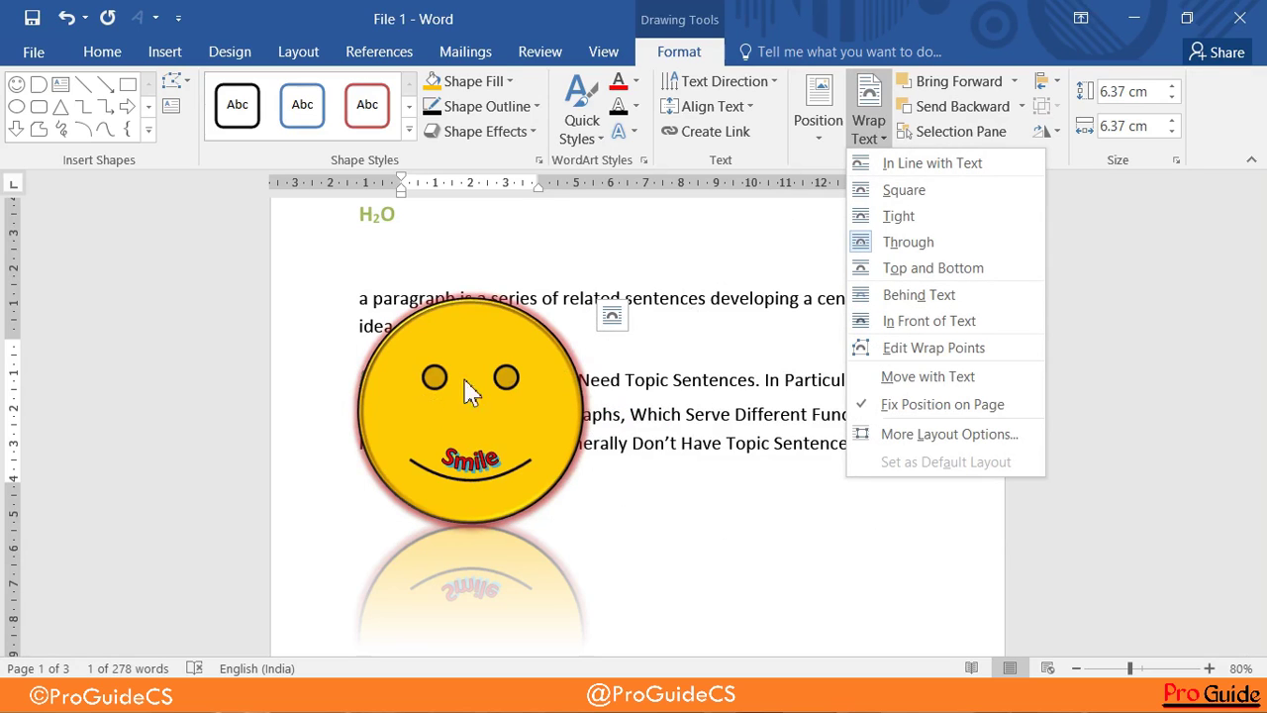
click(1056, 173)
click(1047, 86)
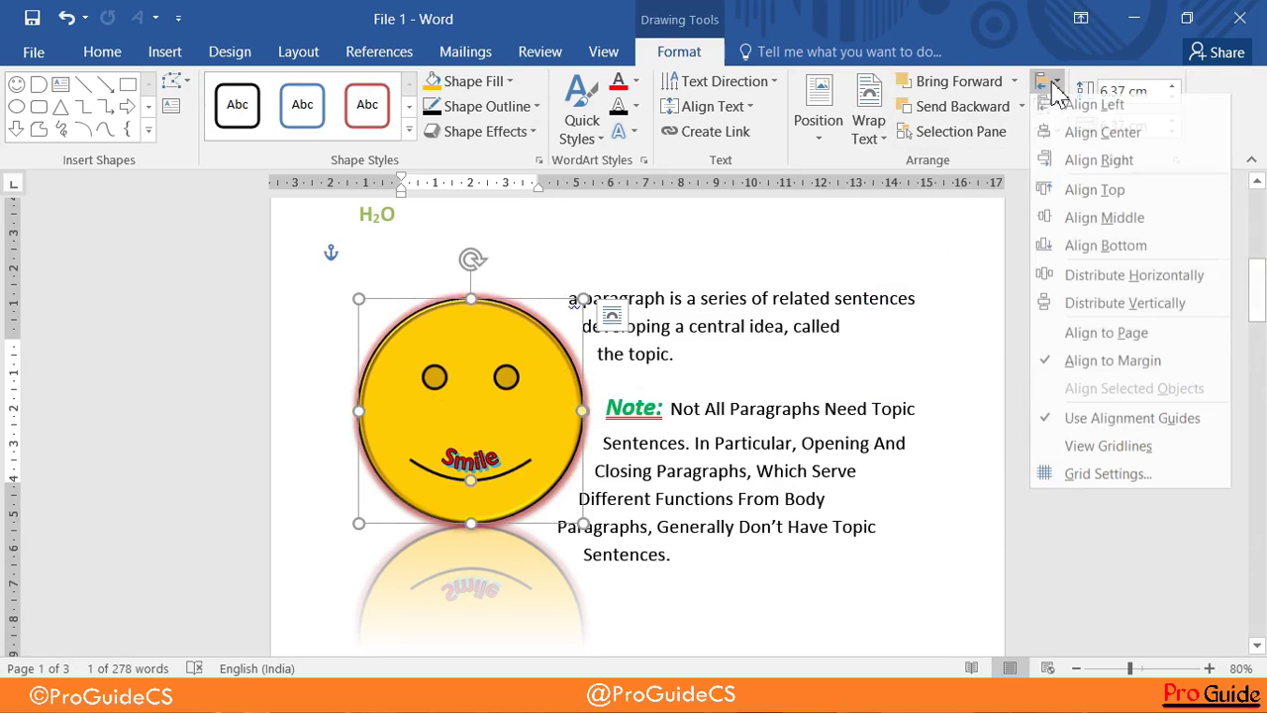
click(1090, 197)
Vertically centre the smiley with Align Middle
scroll(1012, 277, up, 3)
scroll(1013, 277, up, 3)
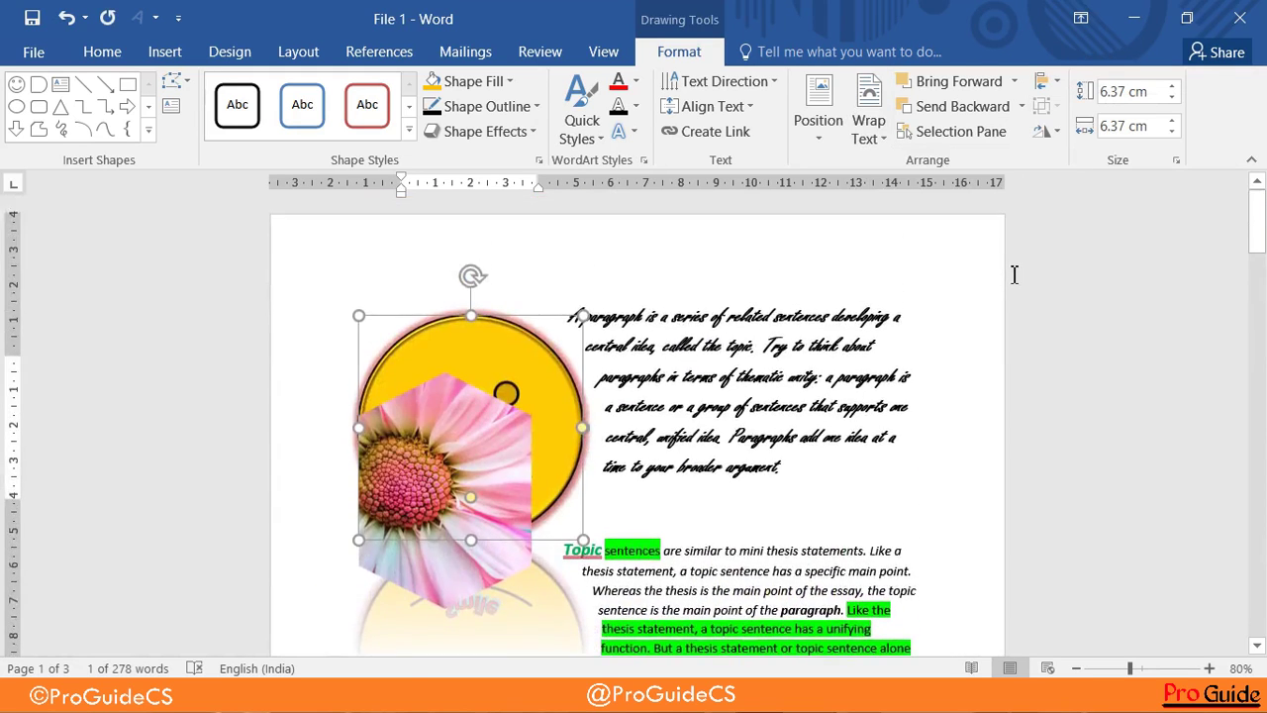
scroll(1014, 267, down, 1)
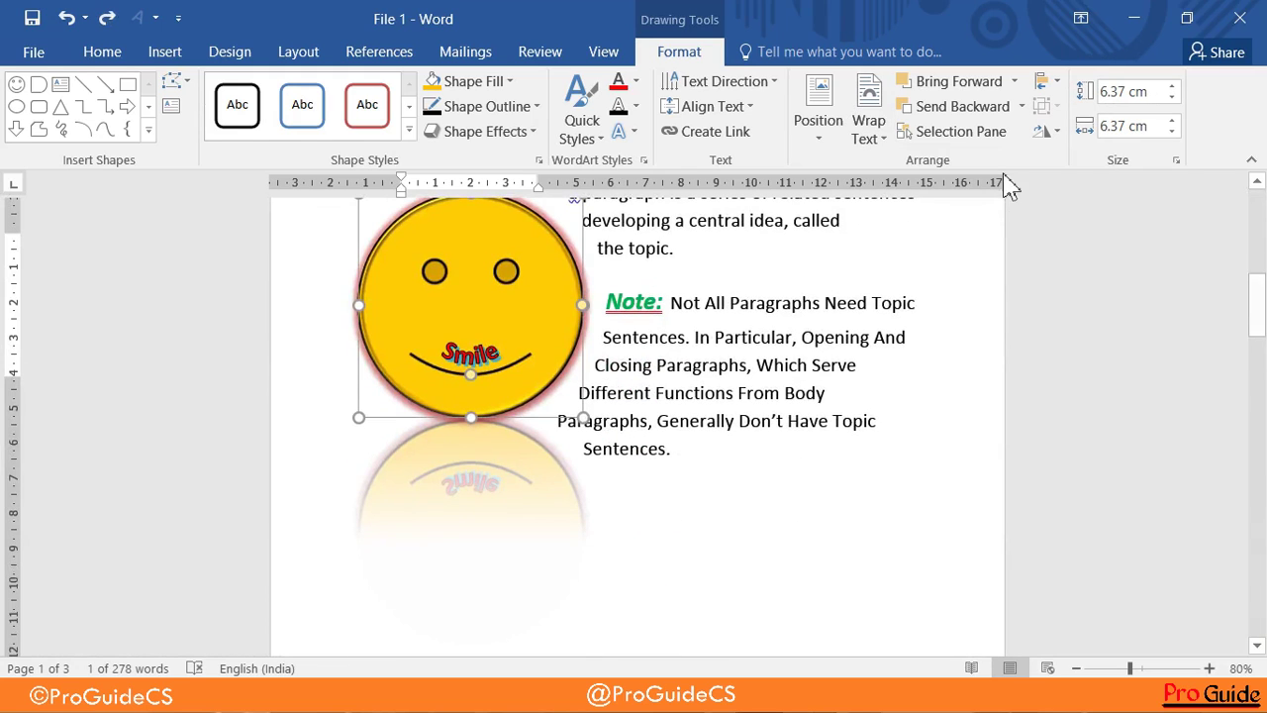
click(1055, 81)
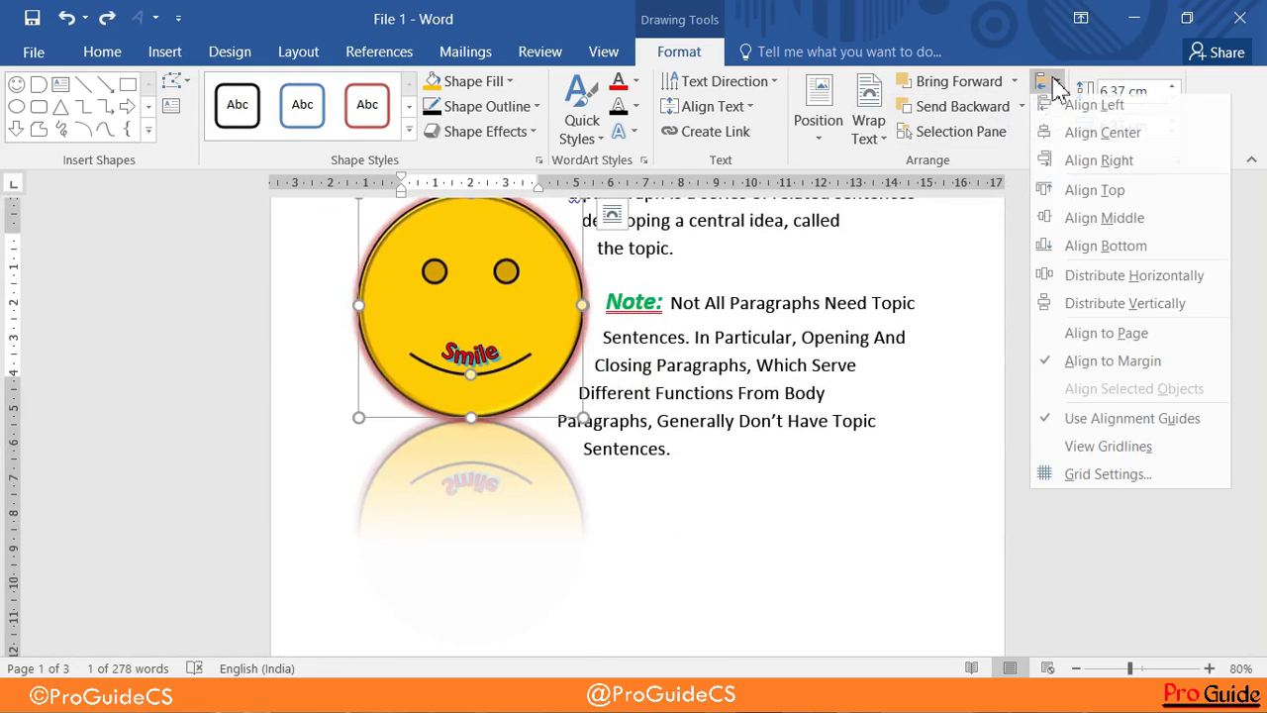
click(1083, 218)
Look through the Wrap Text and Position menus without changing anything
scroll(715, 376, down, 1)
scroll(716, 368, up, 2)
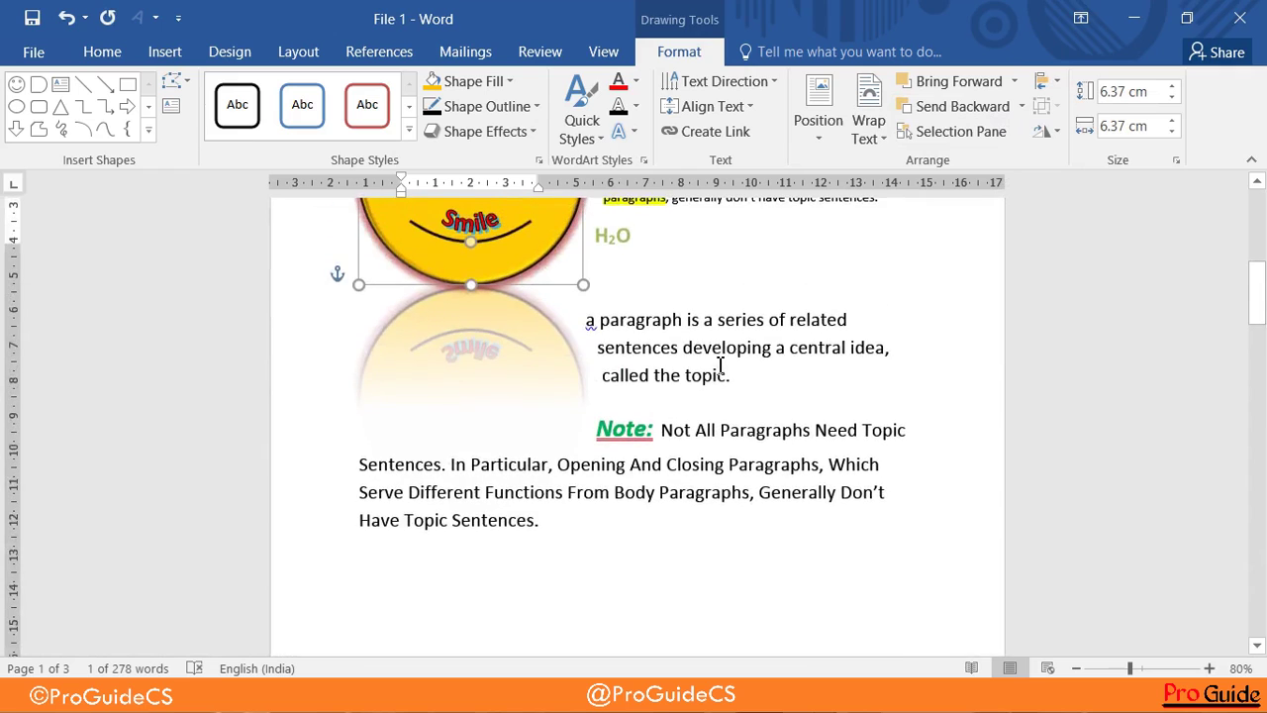
ctrl+scroll(723, 364, down, 5)
scroll(722, 365, up, 2)
scroll(727, 364, up, 2)
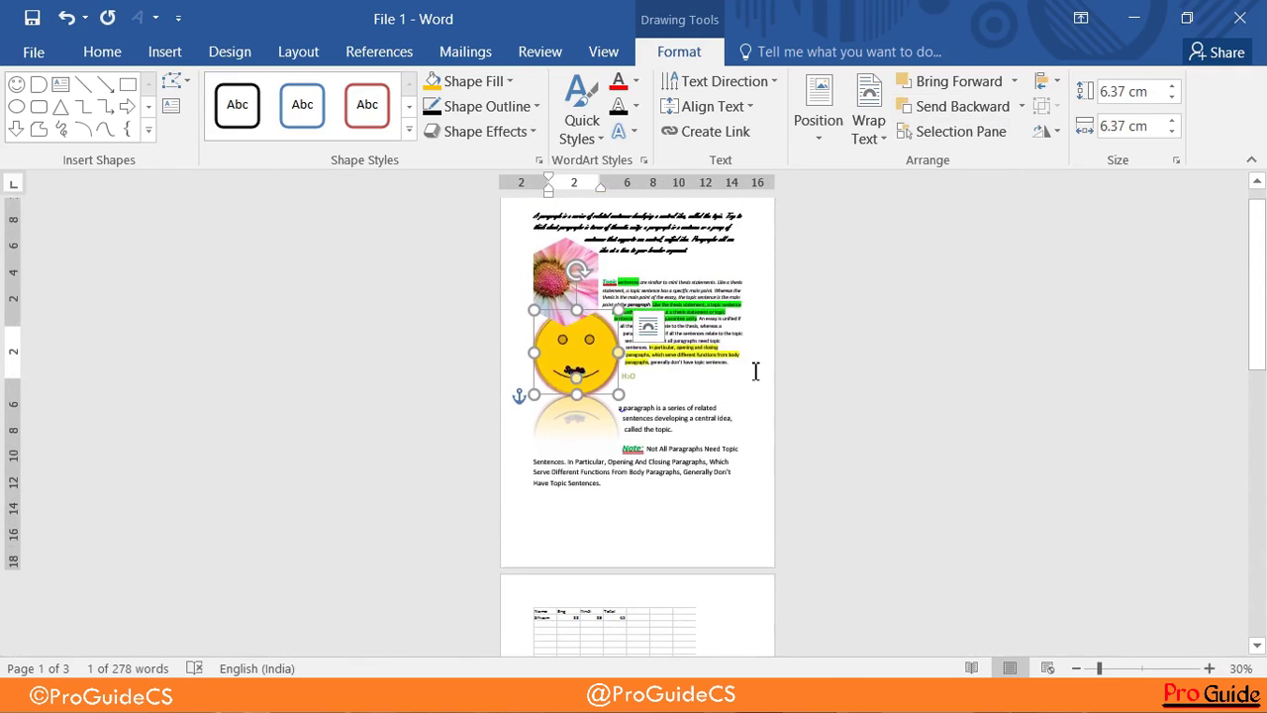
ctrl+scroll(759, 370, up, 6)
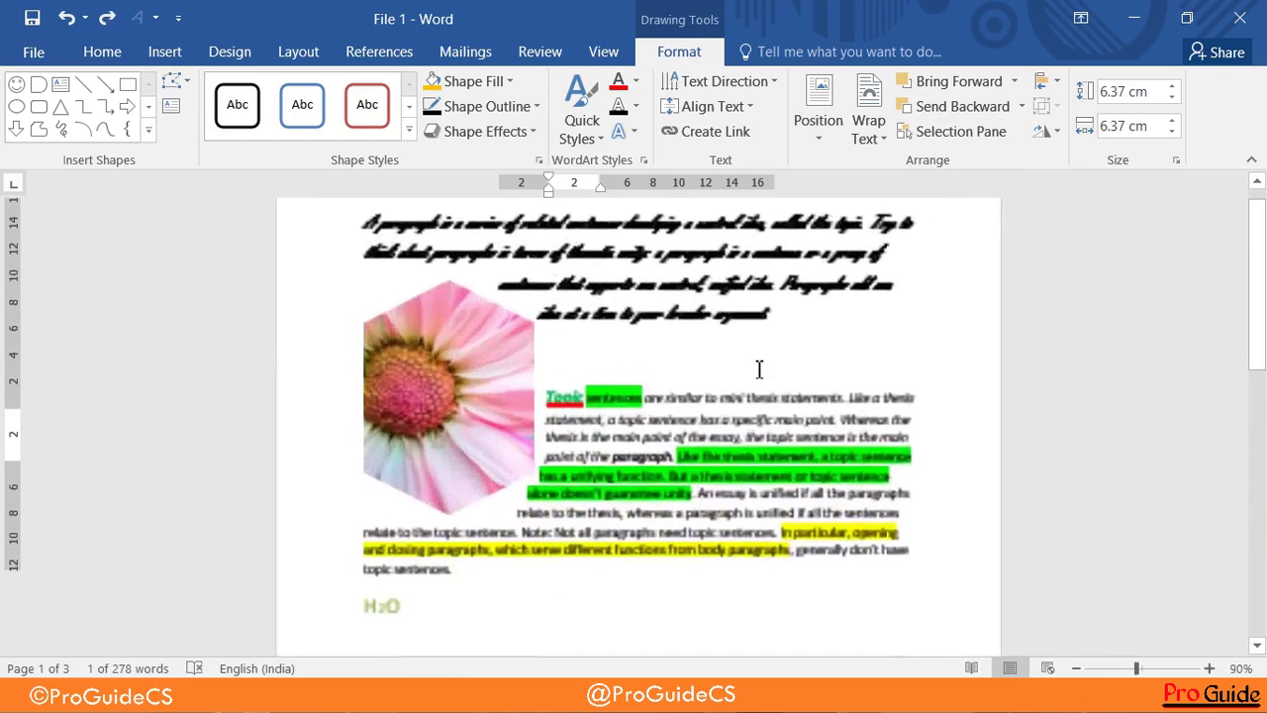
click(880, 136)
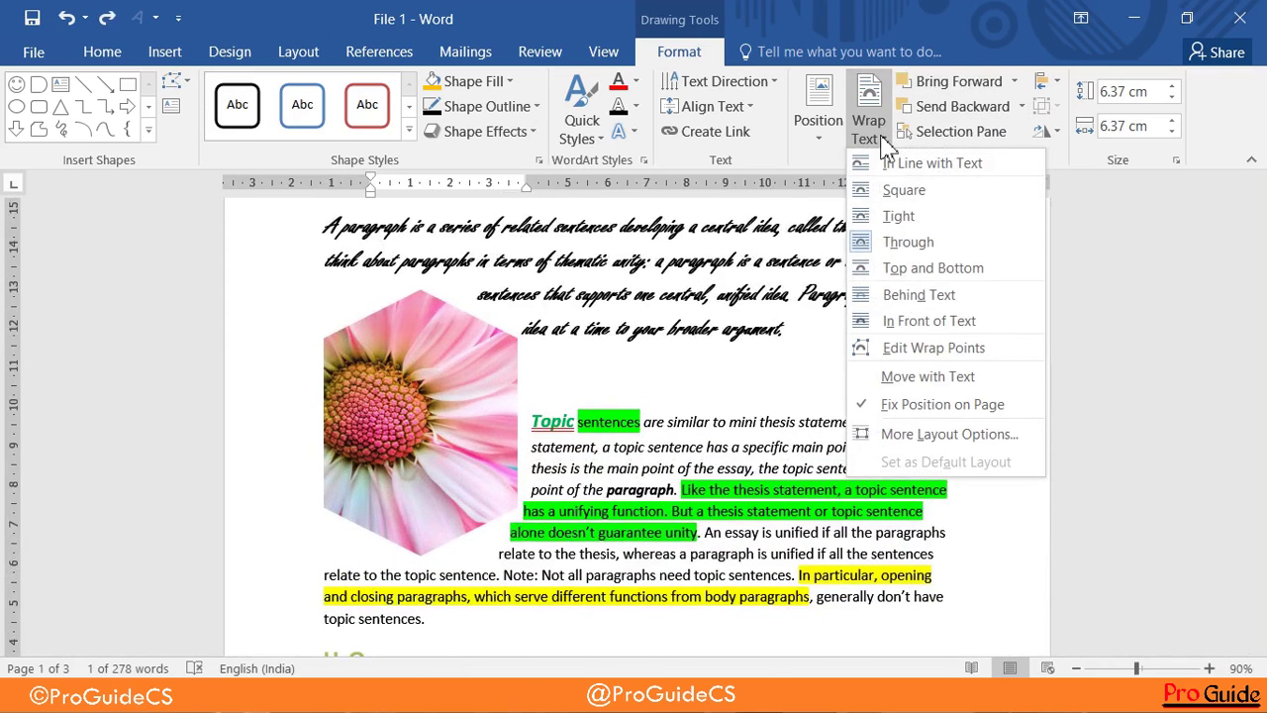
click(821, 133)
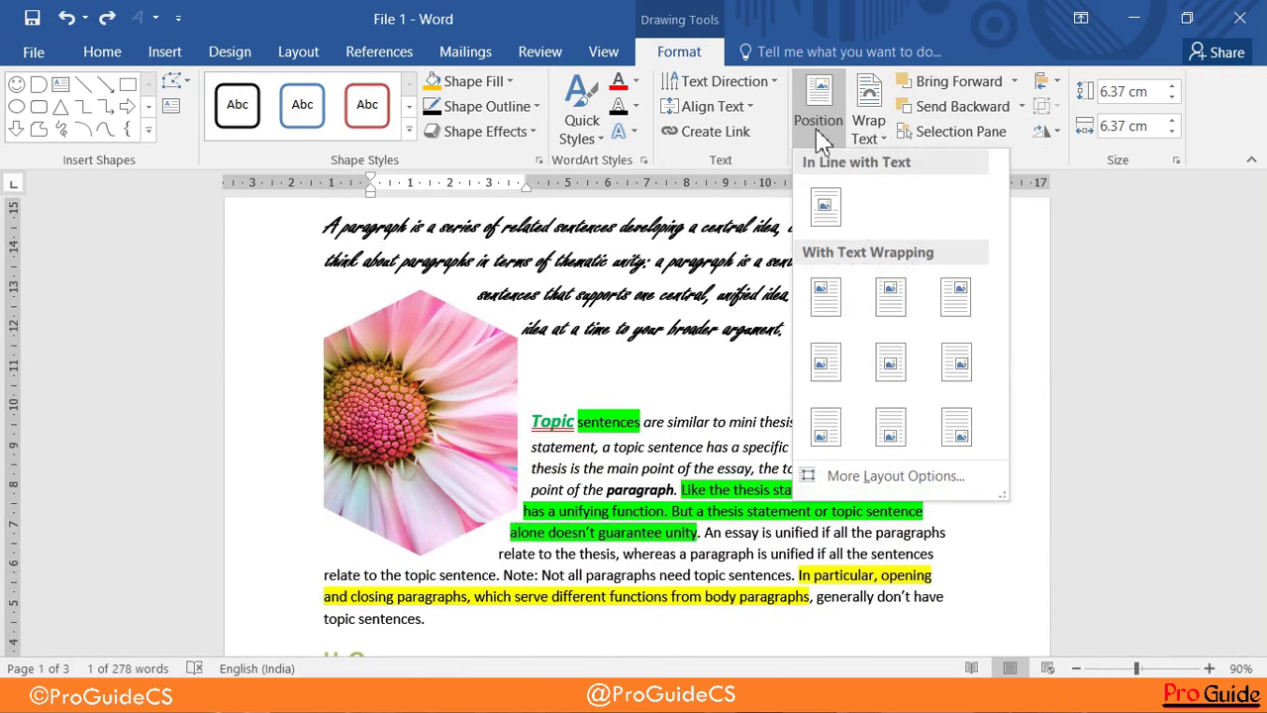
click(657, 426)
scroll(657, 416, down, 5)
scroll(658, 415, down, 5)
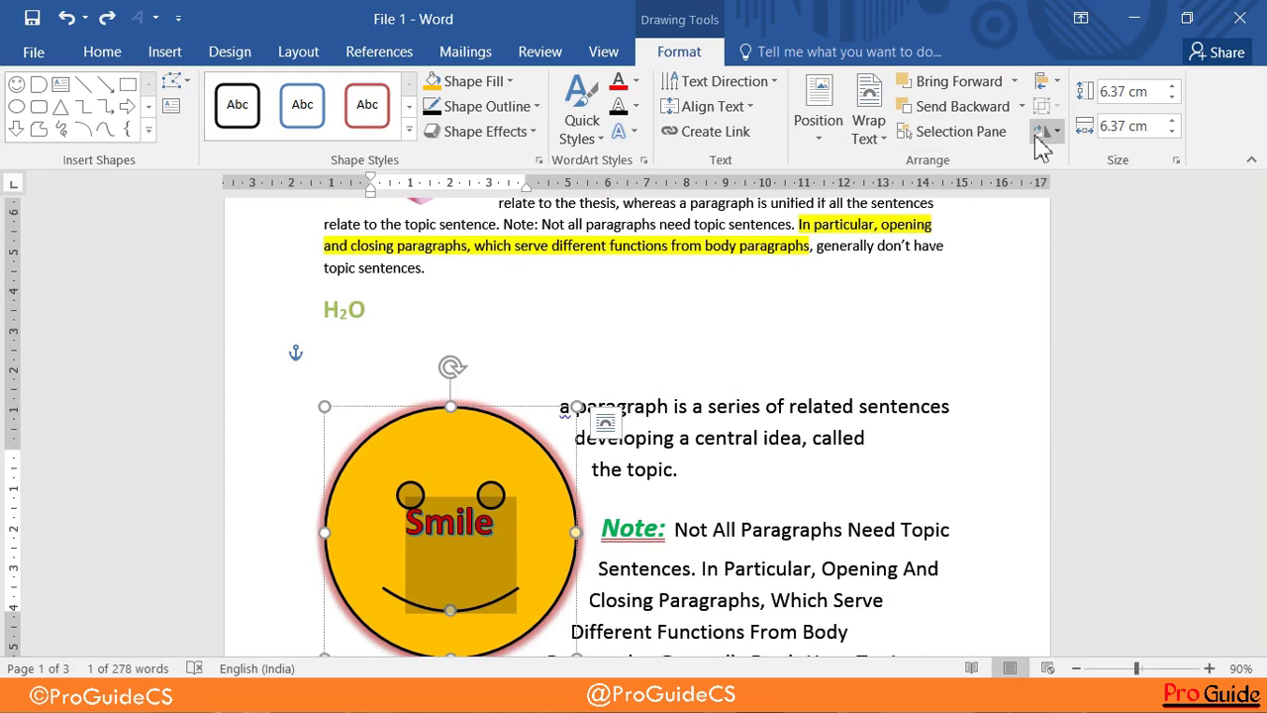
click(1043, 130)
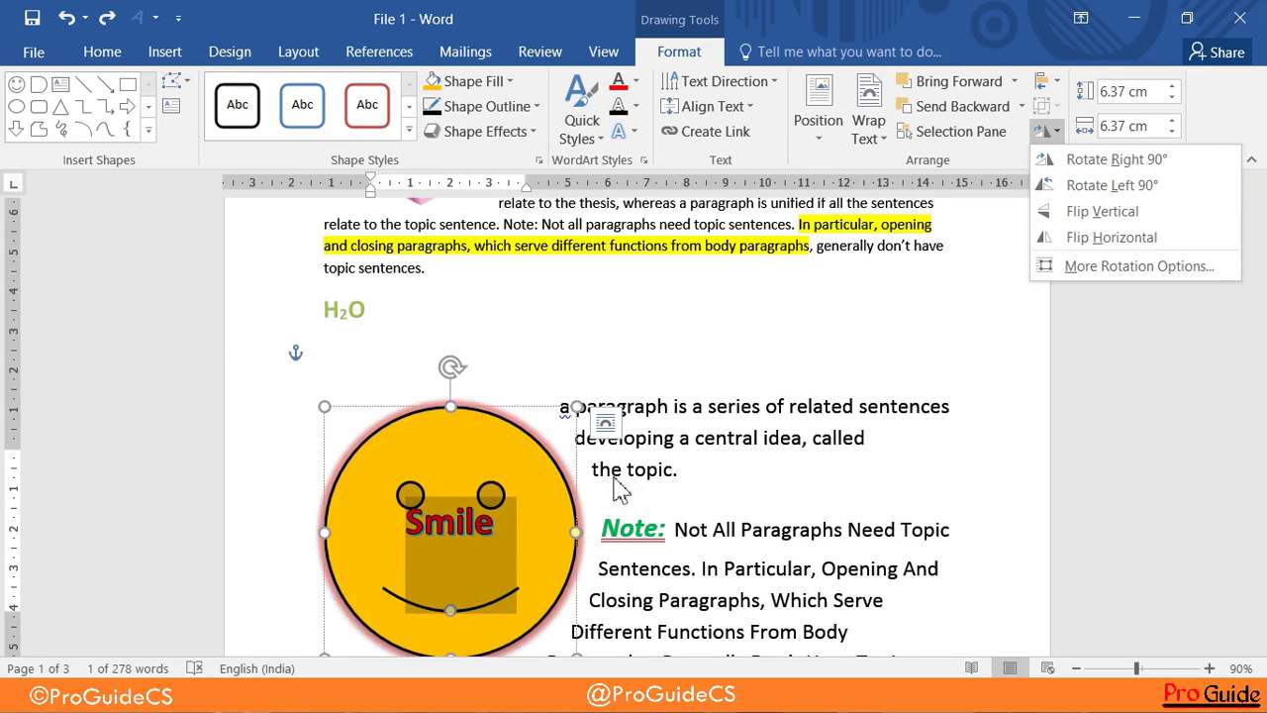
click(1139, 196)
click(1047, 131)
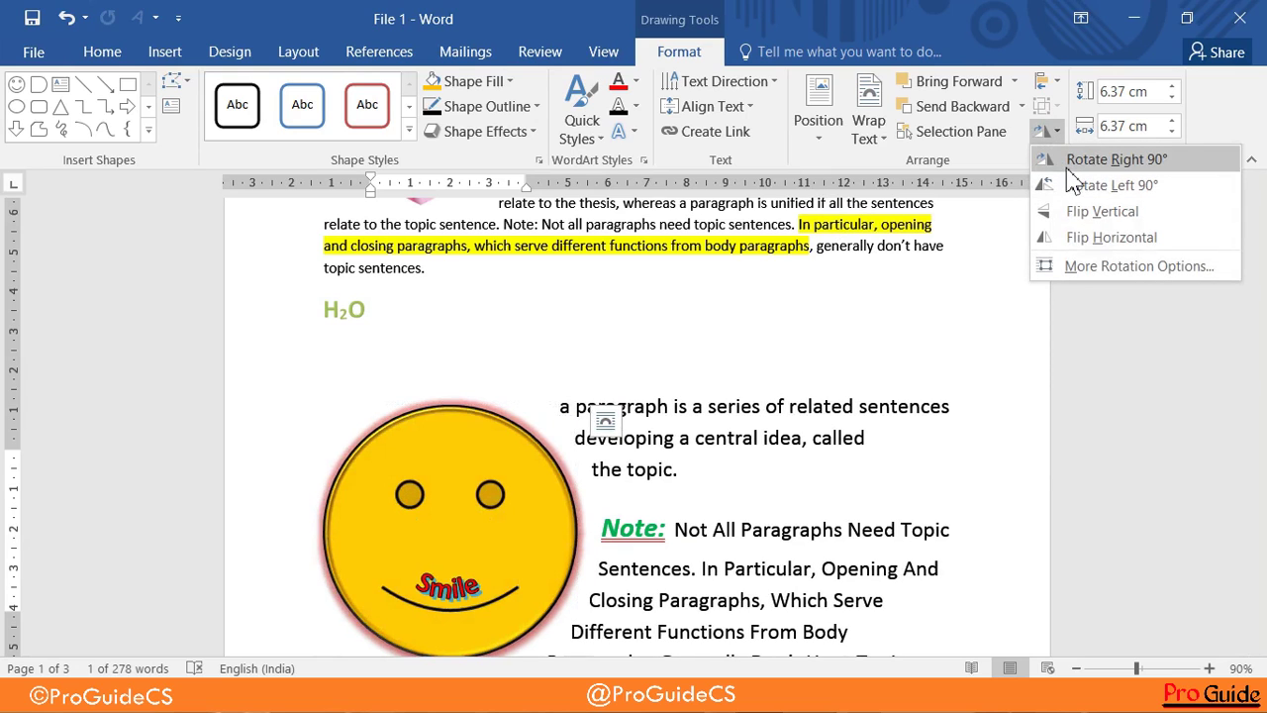
click(1116, 211)
click(662, 453)
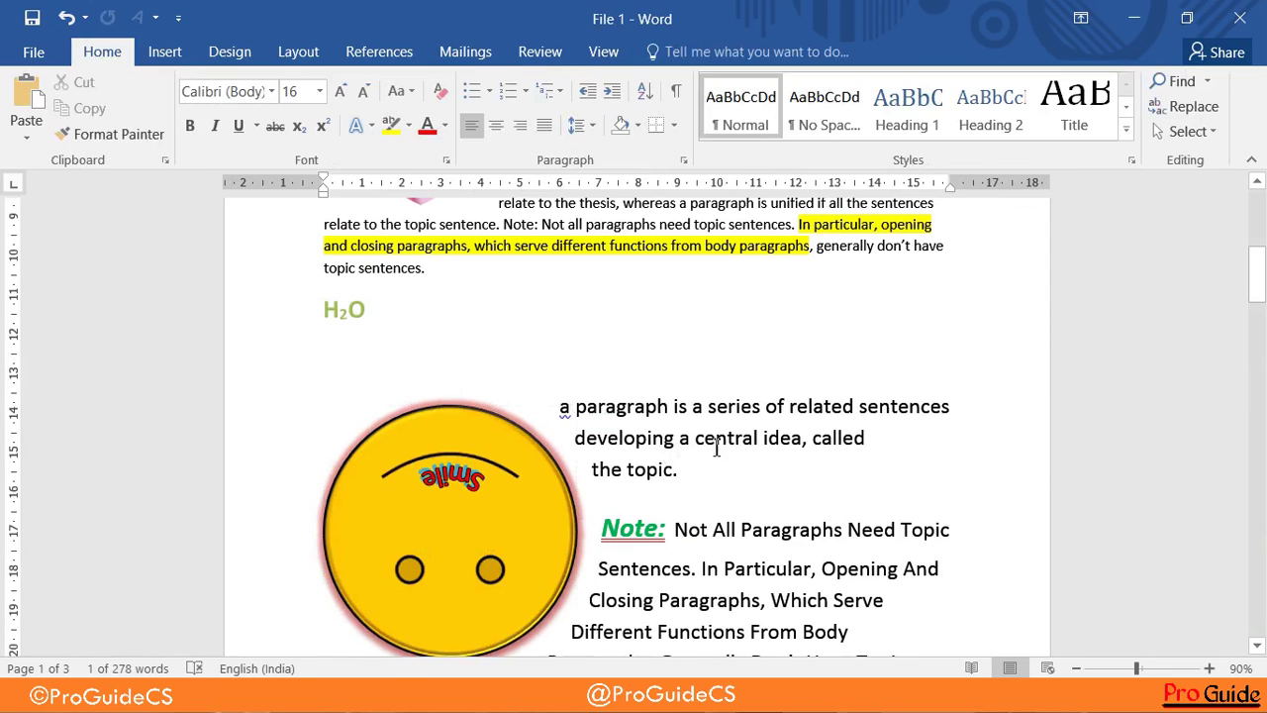
click(430, 508)
click(1041, 133)
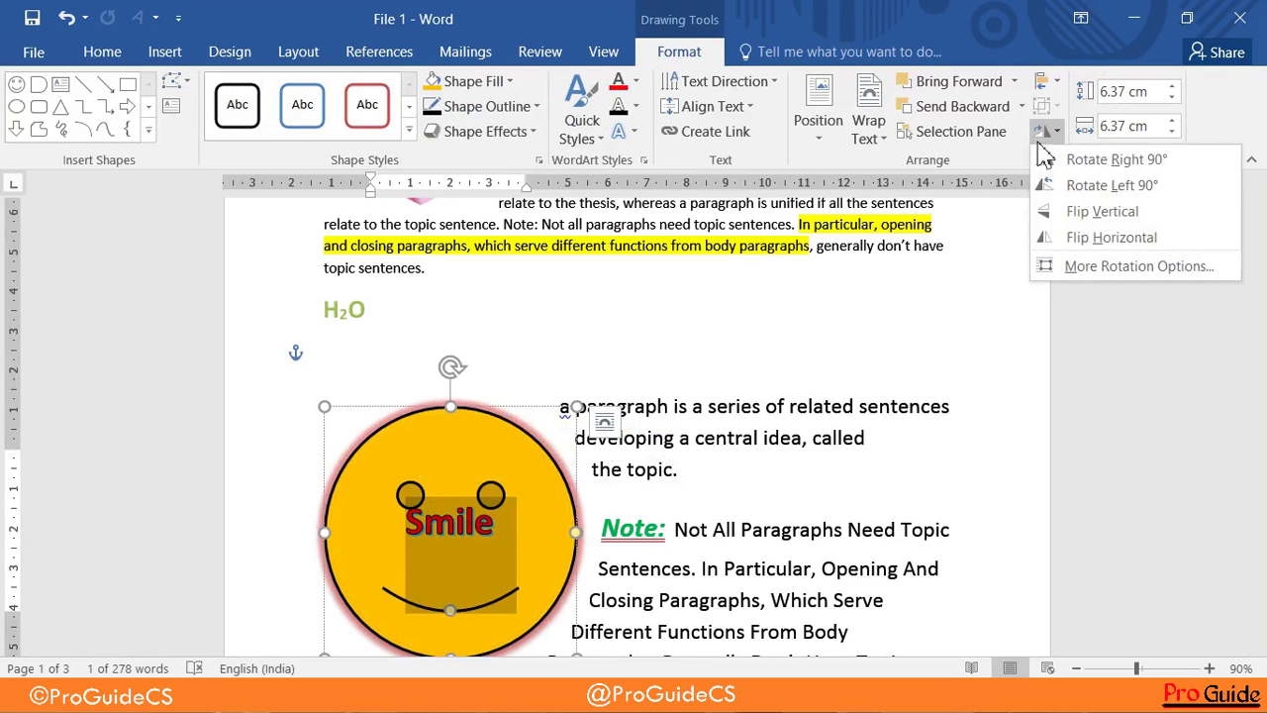
click(1061, 213)
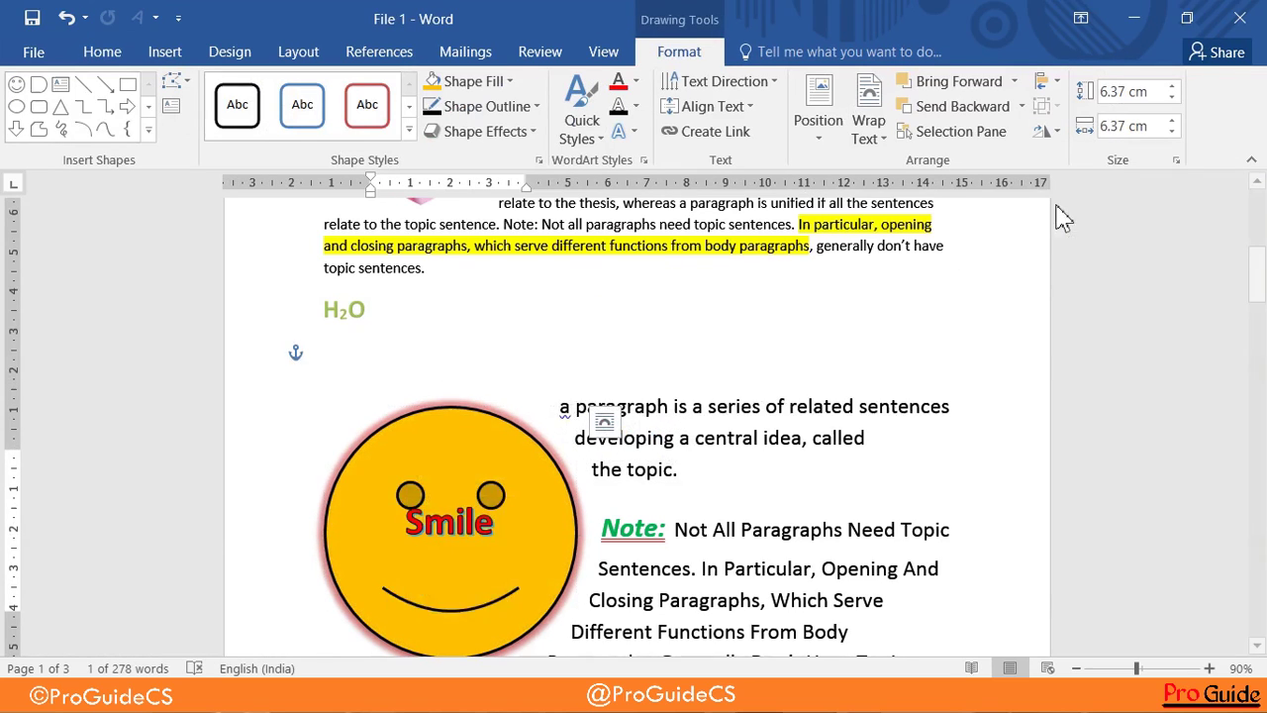
click(705, 469)
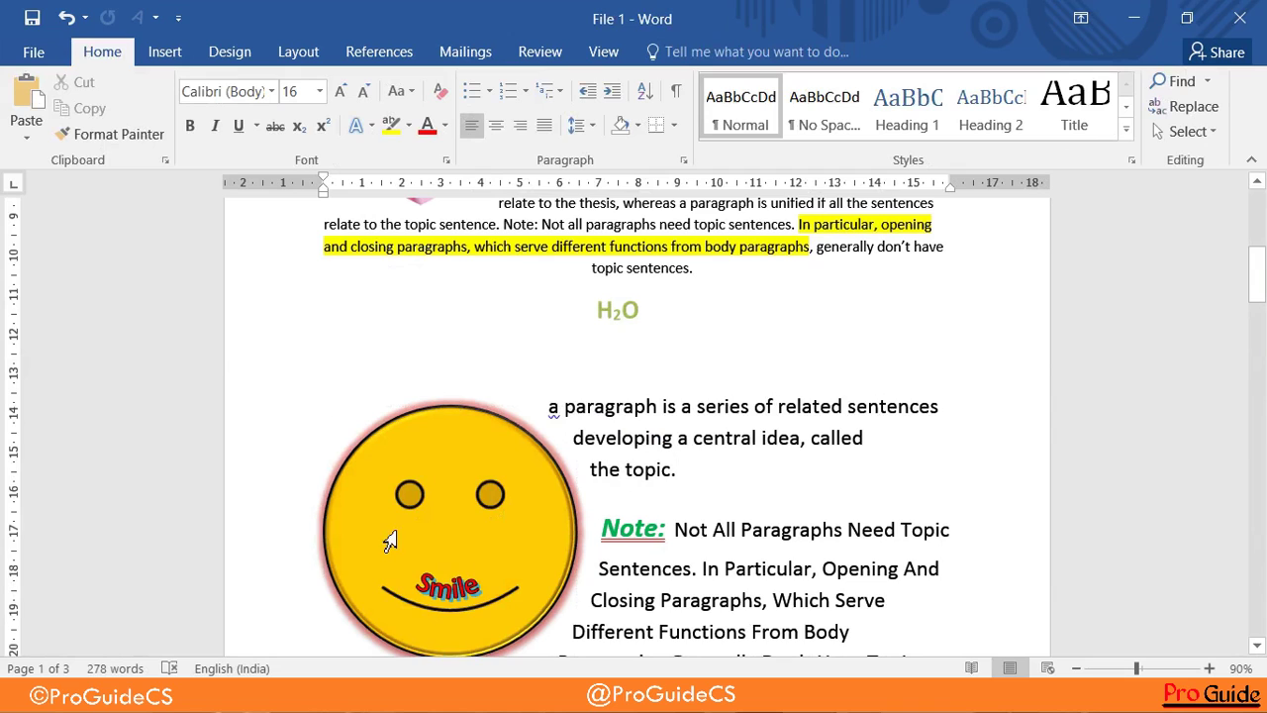
click(465, 438)
click(1042, 131)
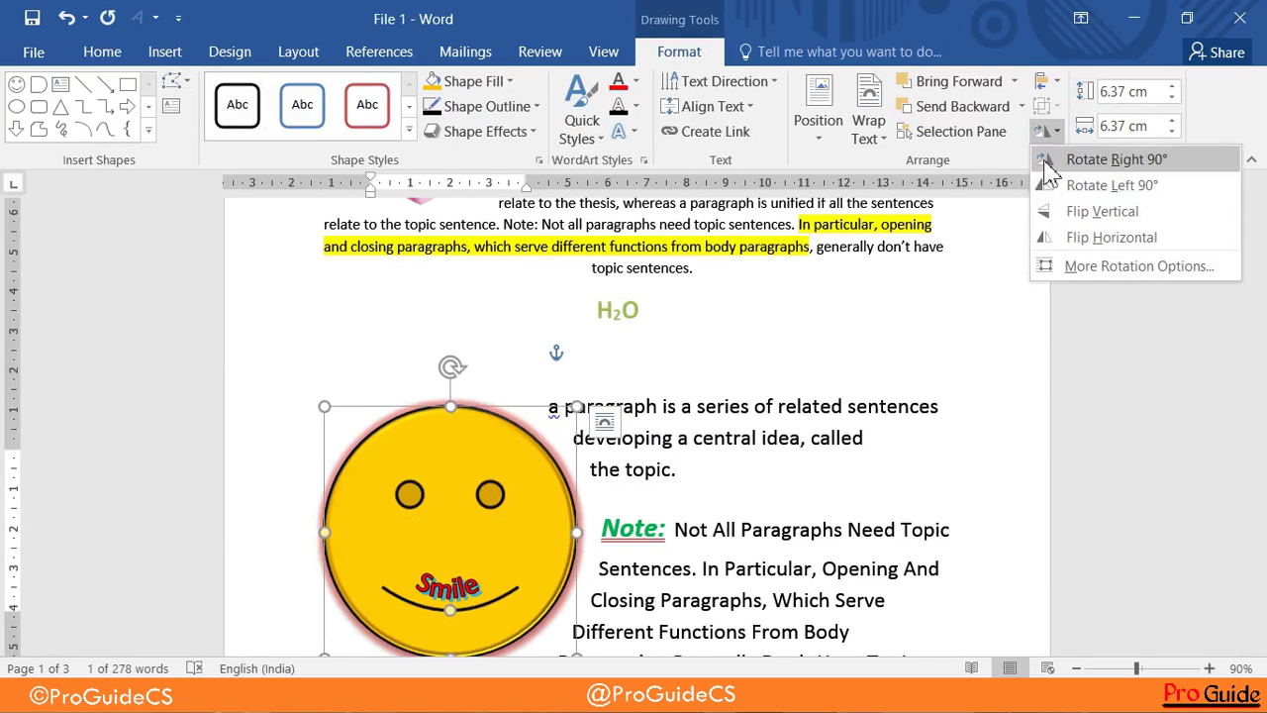
click(1106, 185)
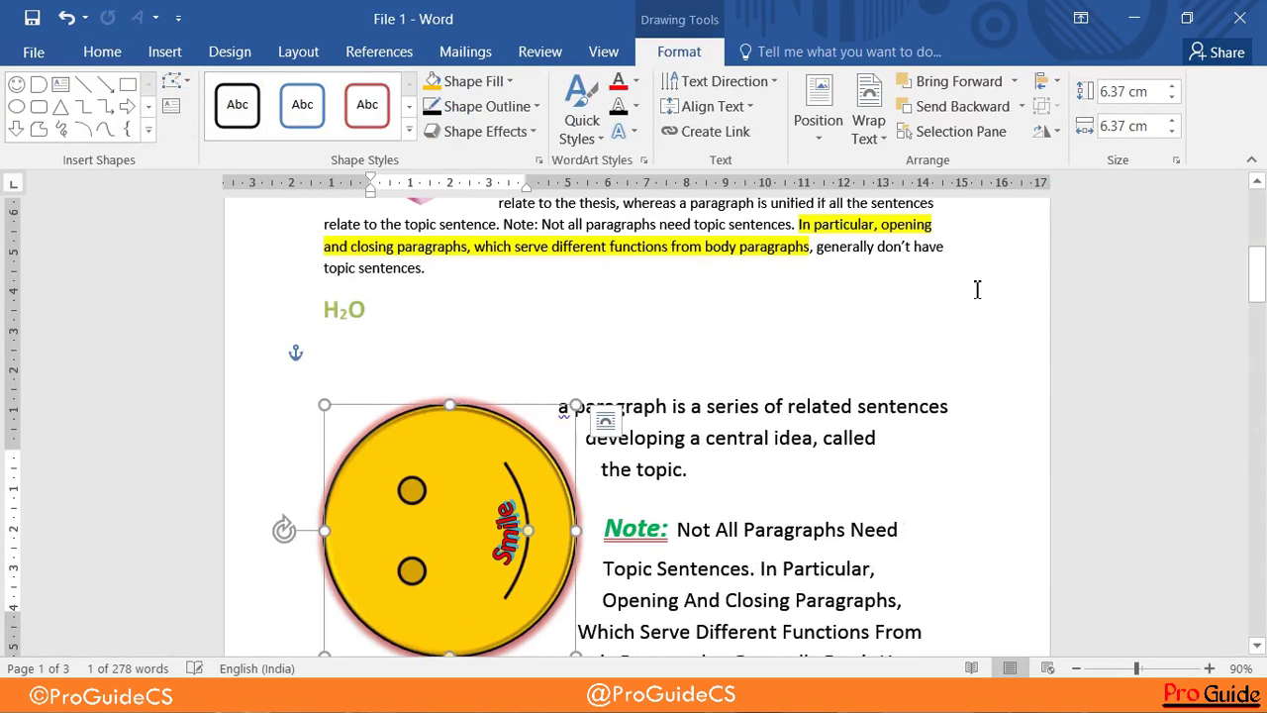
click(815, 469)
click(461, 440)
click(1041, 131)
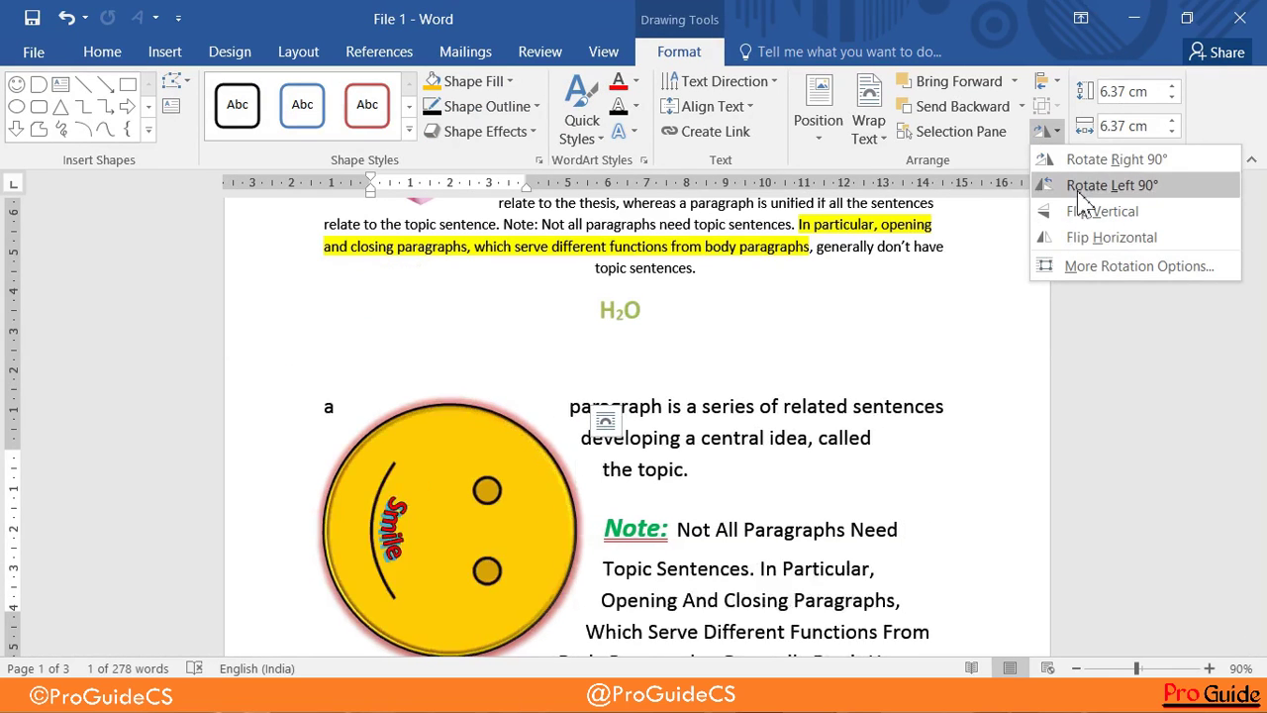
click(1085, 167)
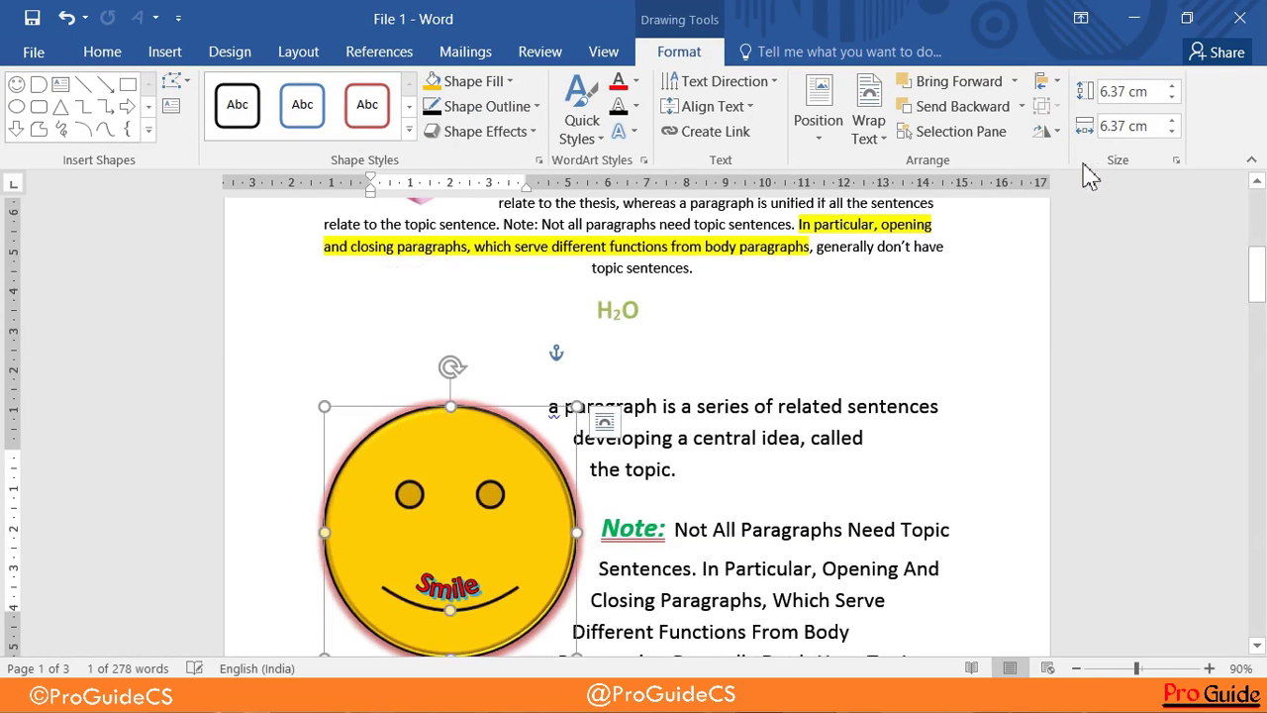
click(813, 436)
click(528, 526)
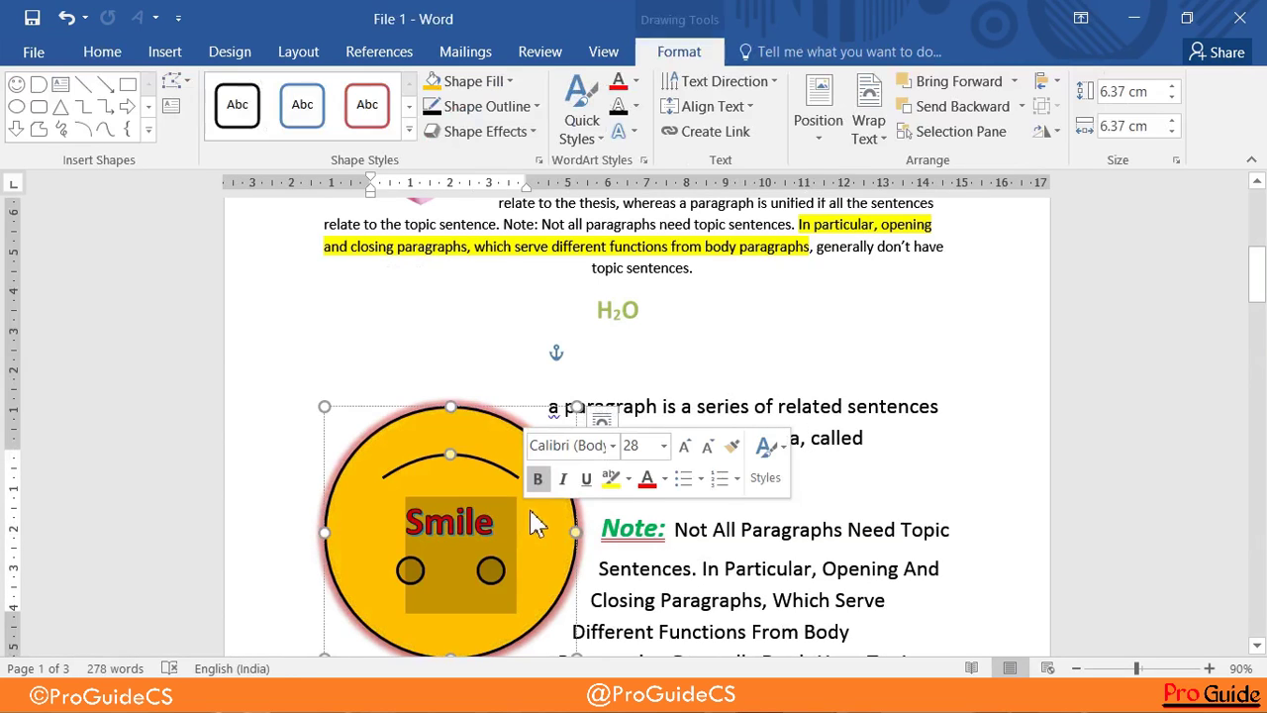
Set the smiley's height to 6.9 cm with the height spinner
click(1173, 92)
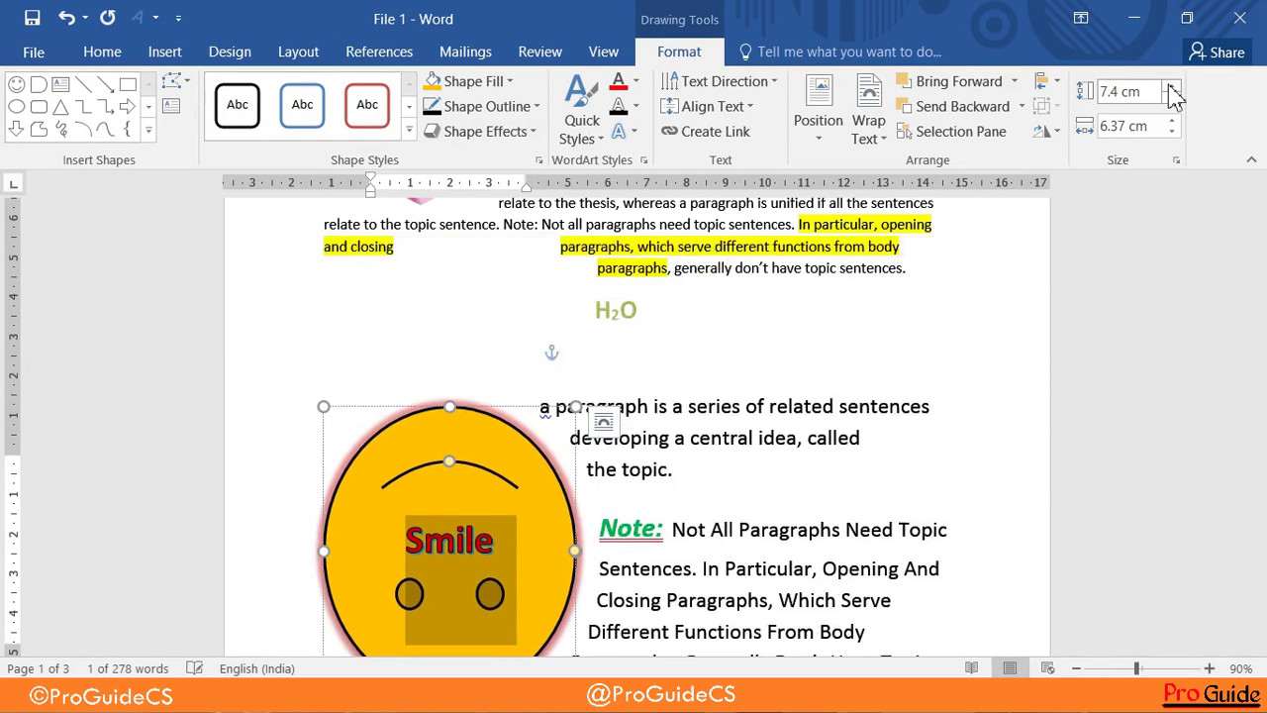
scroll(772, 387, down, 2)
scroll(772, 387, down, 1)
click(1172, 89)
click(1172, 89)
click(1172, 89)
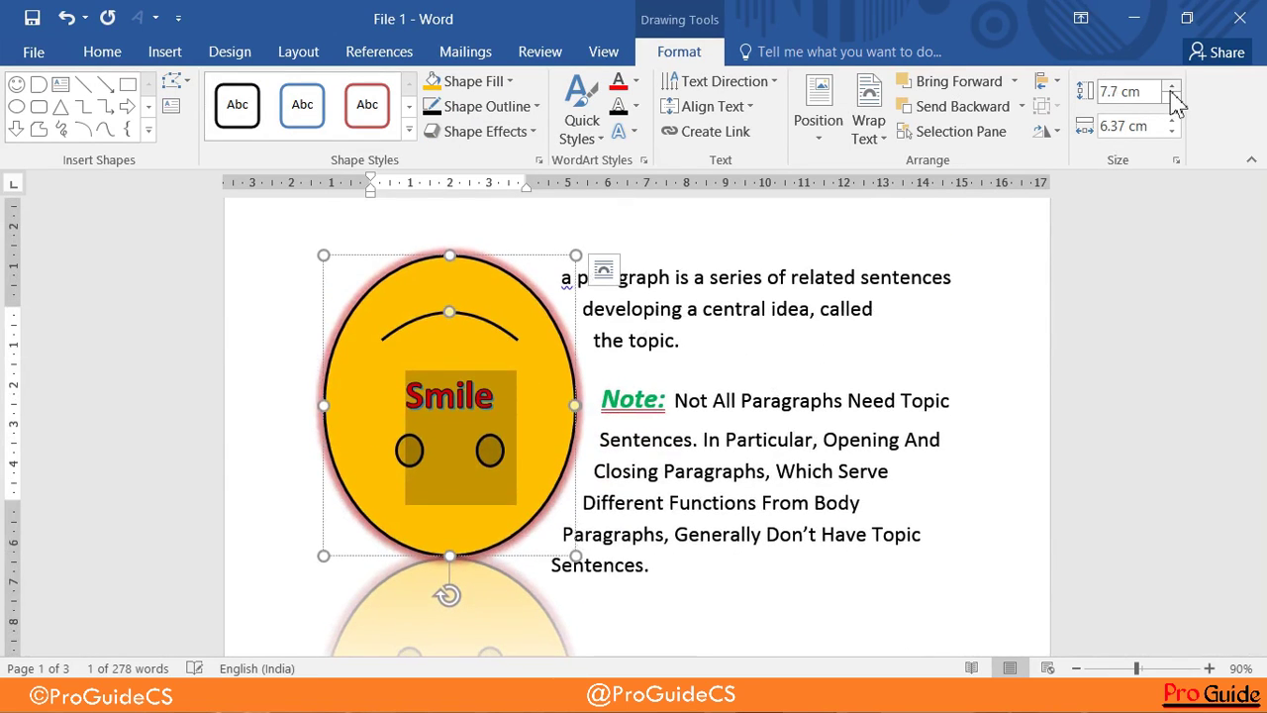
click(1173, 98)
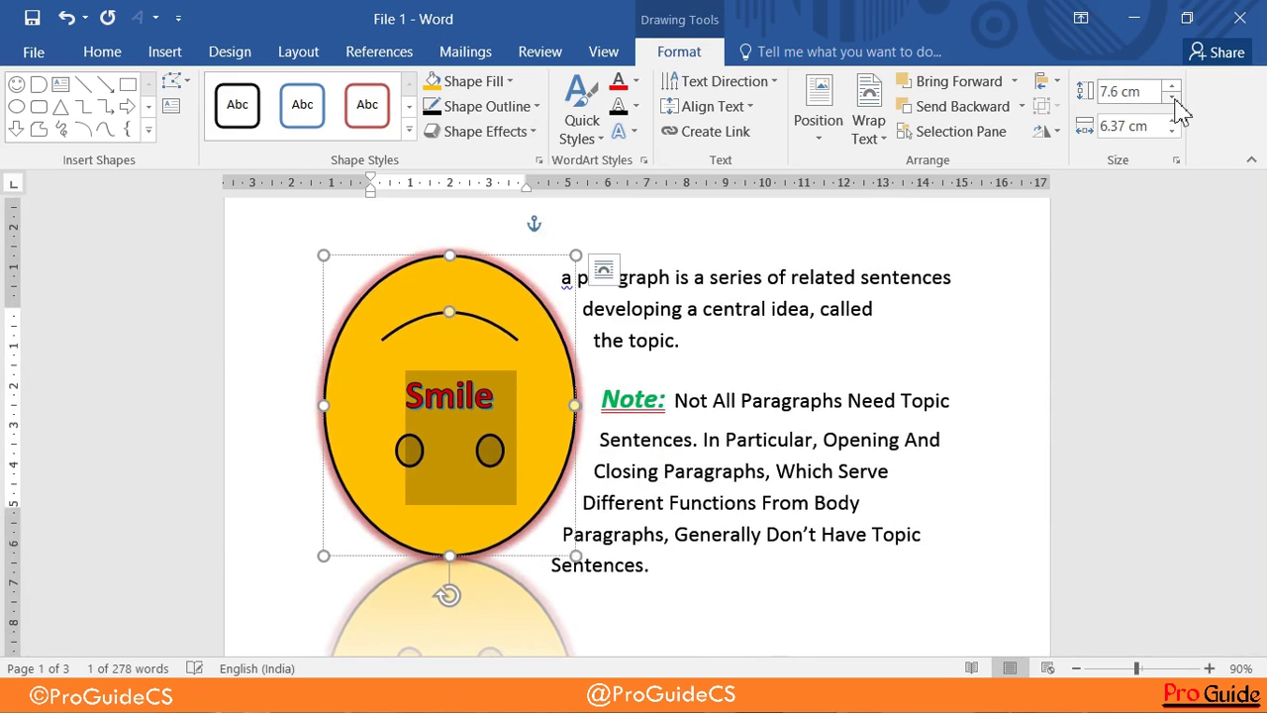
click(1173, 98)
click(1173, 98)
click(1173, 98)
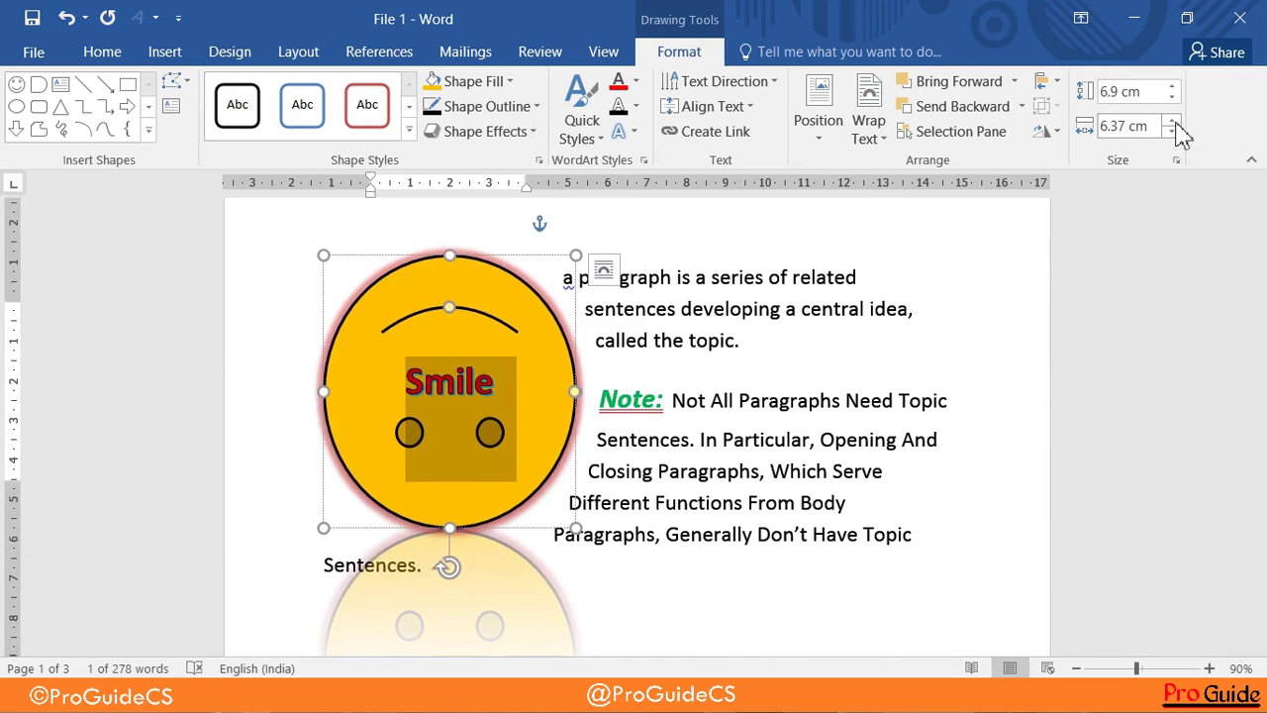
Widen the smiley to 7.3 cm with the width spinner
click(1172, 122)
click(1172, 122)
click(1172, 122)
click(1172, 122)
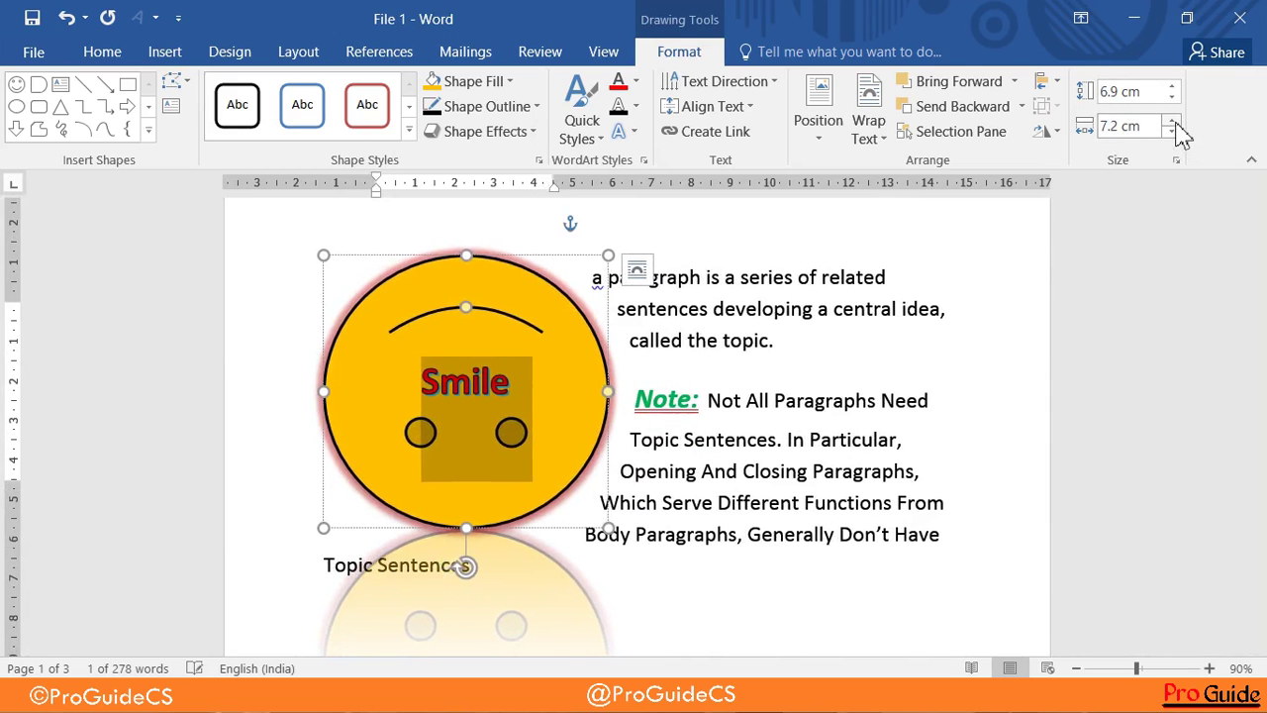
click(1172, 122)
click(1172, 122)
click(1172, 132)
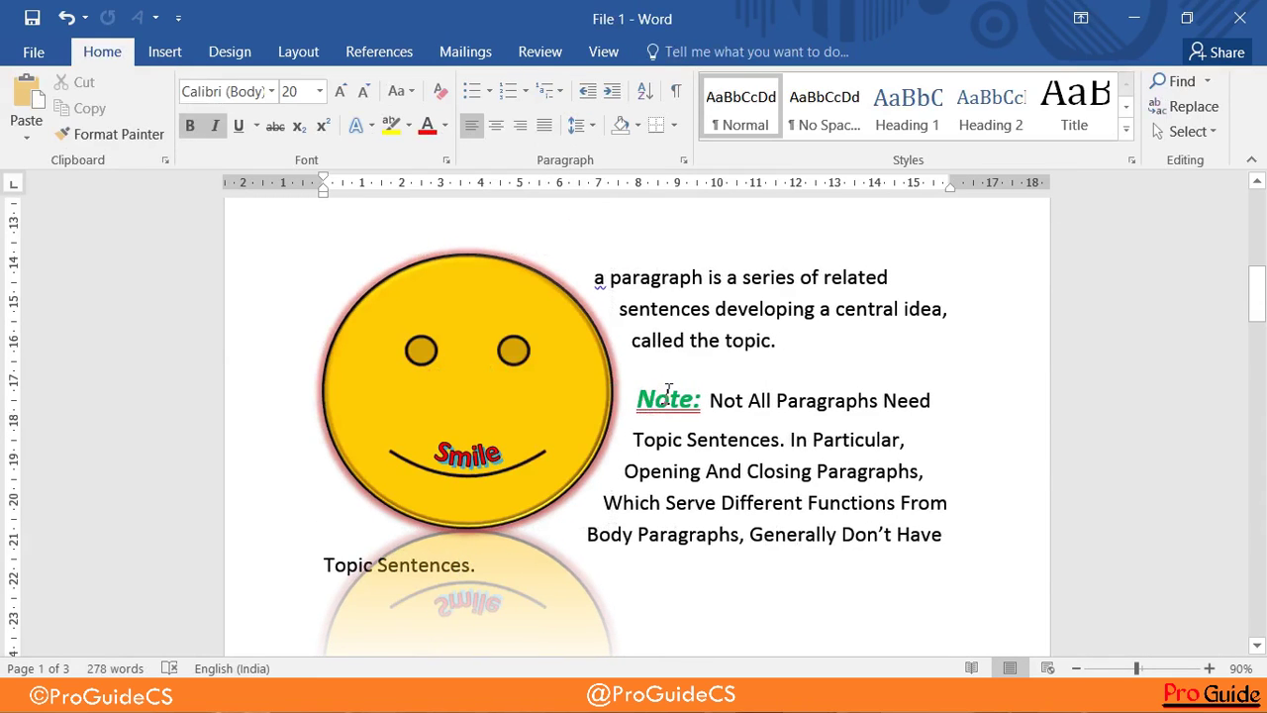
click(562, 399)
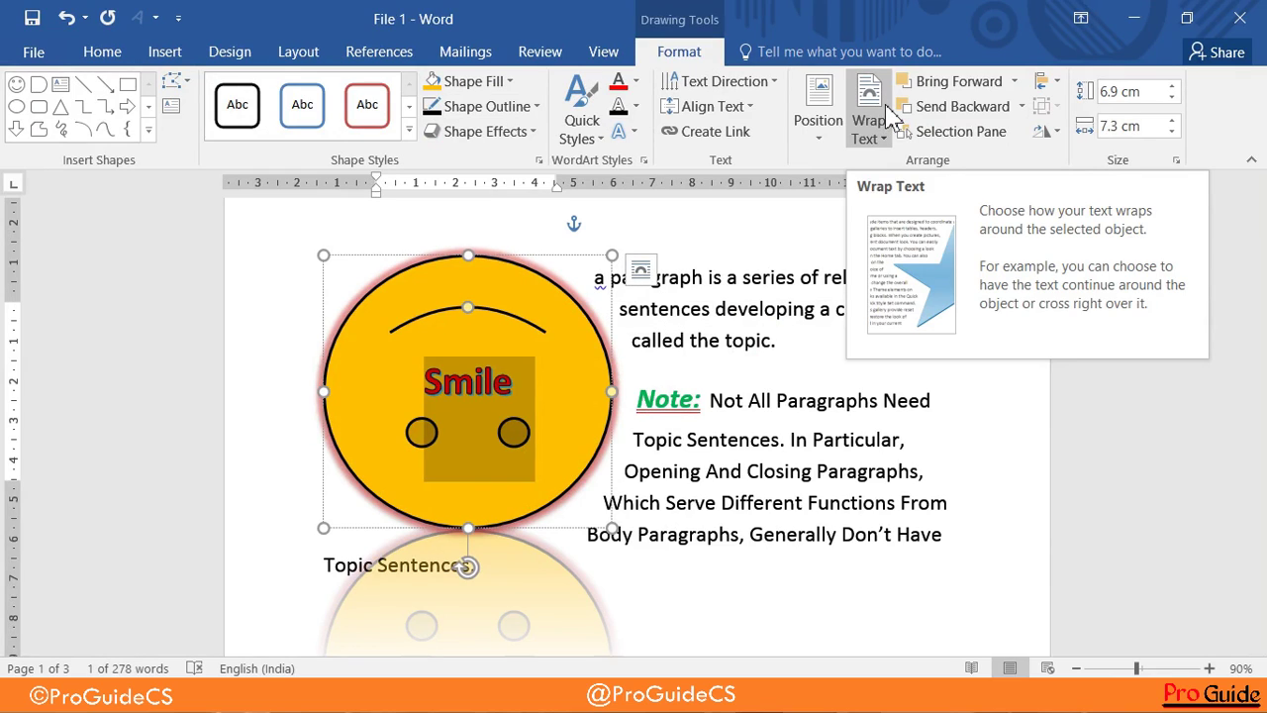
click(164, 52)
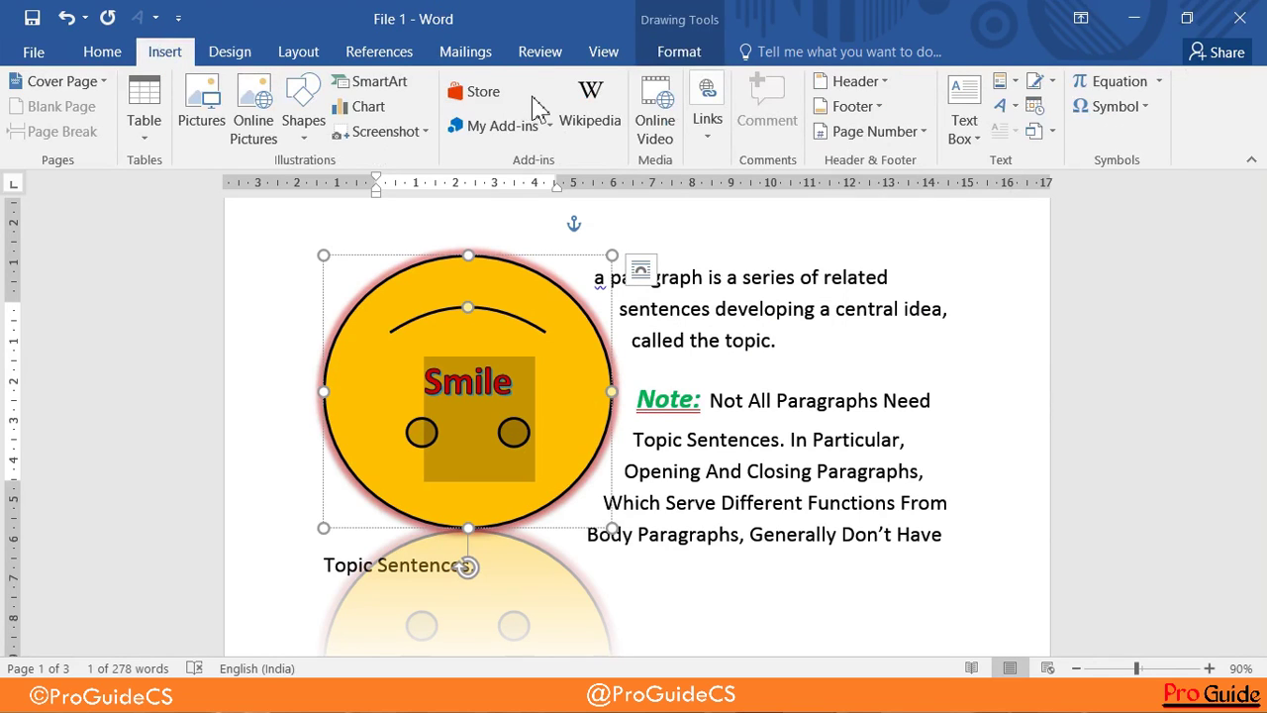